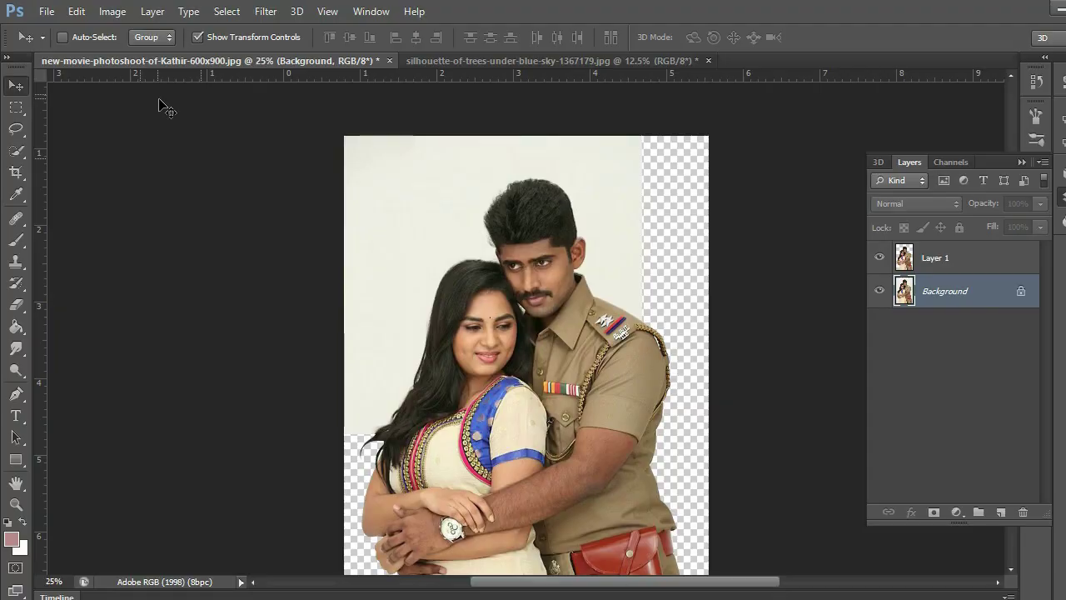
# - Hide the white Background layer and make the couple cutout Layer 1 active
pyautogui.scroll(-1, 204, 169)
pyautogui.hotkey('ctrl', '-')
pyautogui.hotkey('ctrl', '+')
pyautogui.hotkey('ctrl', '+')
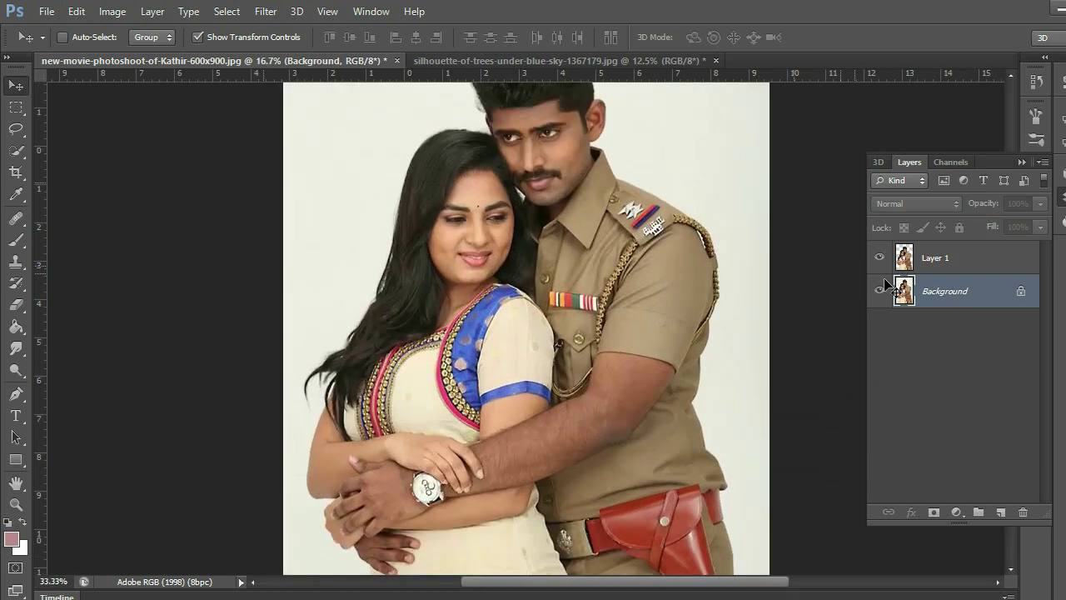
pyautogui.hotkey('ctrl', '+')
pyautogui.hotkey('ctrl', '+')
pyautogui.click(880, 291)
pyautogui.hotkey('ctrl', '-')
pyautogui.hotkey('ctrl', '-')
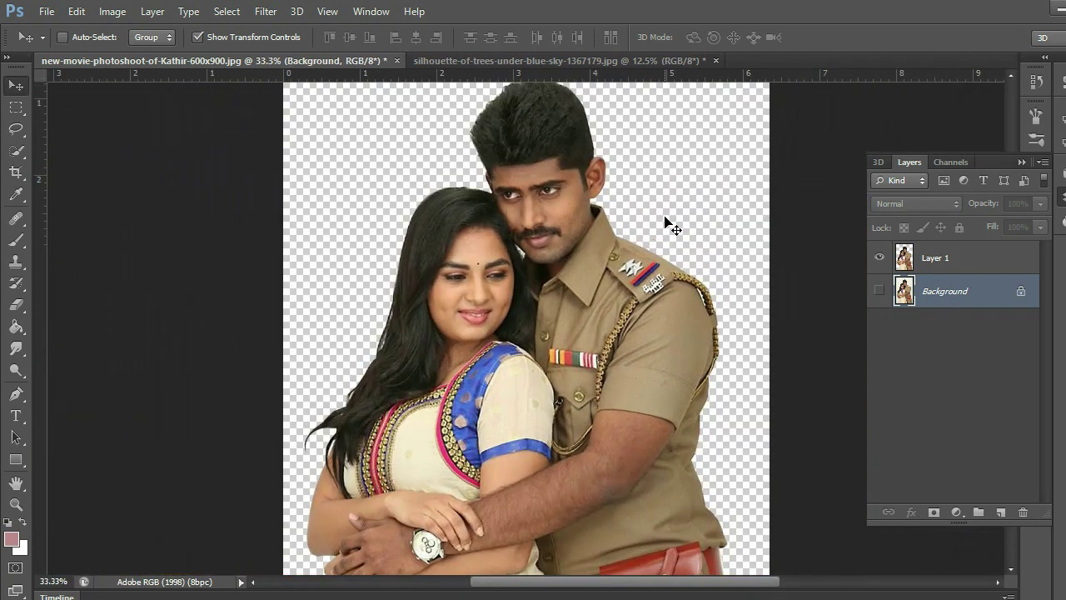
pyautogui.hotkey('ctrl', '+')
pyautogui.hotkey('ctrl', '+')
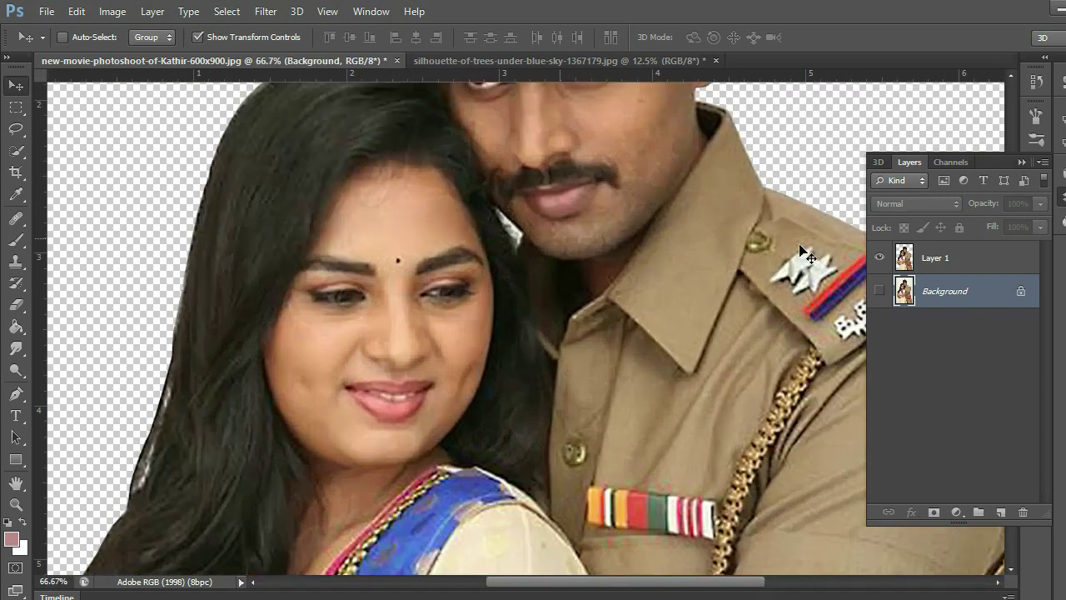
pyautogui.hotkey('ctrl', '+')
pyautogui.click(936, 258)
# - Switch to the silhouette-of-trees sky photo and select the entire image
pyautogui.hotkey('ctrl', '-')
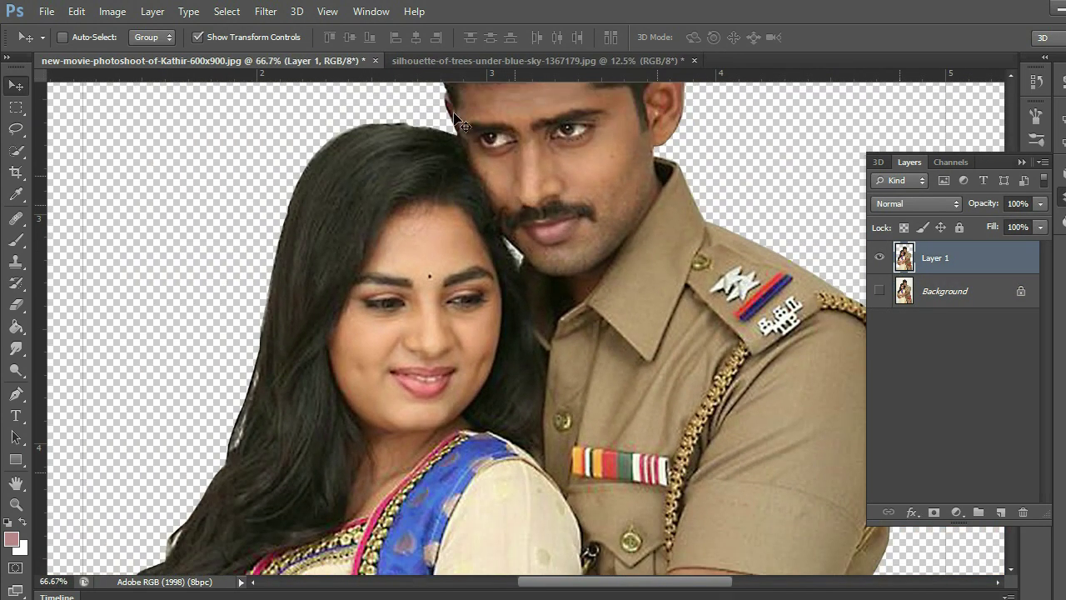
pyautogui.hotkey('ctrl', '-')
pyautogui.click(440, 61)
pyautogui.hotkey('ctrl', 'a')
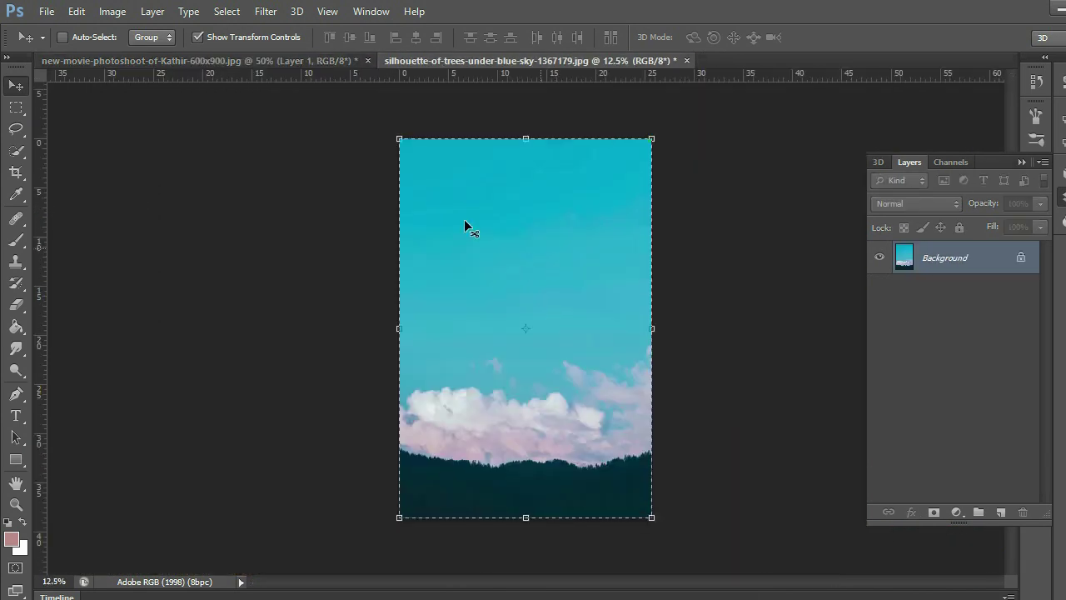
# - Paste the sky above Background in the couple document as Layer 2, scaled to about 73%
pyautogui.click(148, 58)
pyautogui.click(933, 299)
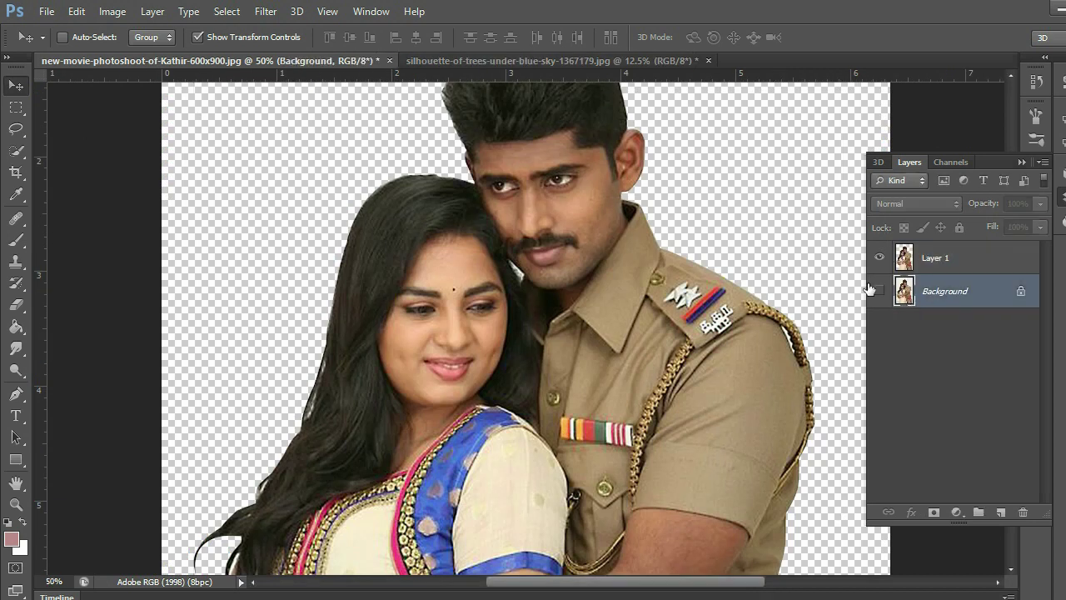
pyautogui.hotkey('ctrl', 'v')
pyautogui.hotkey('ctrl', '-')
pyautogui.hotkey('ctrl', '-')
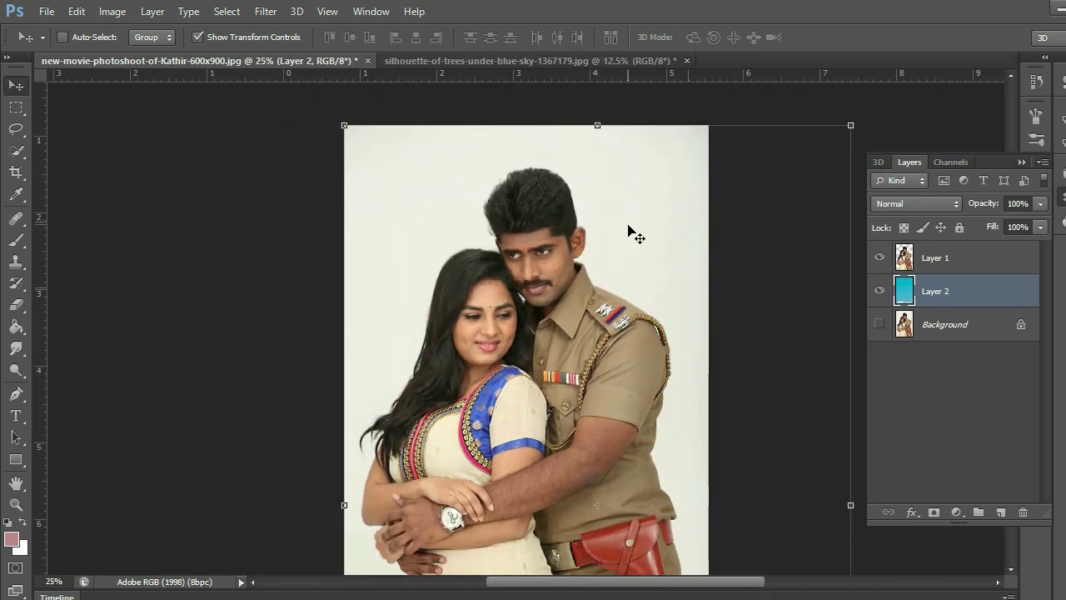
pyautogui.hotkey('ctrl', '-')
pyautogui.hotkey('ctrl', '-')
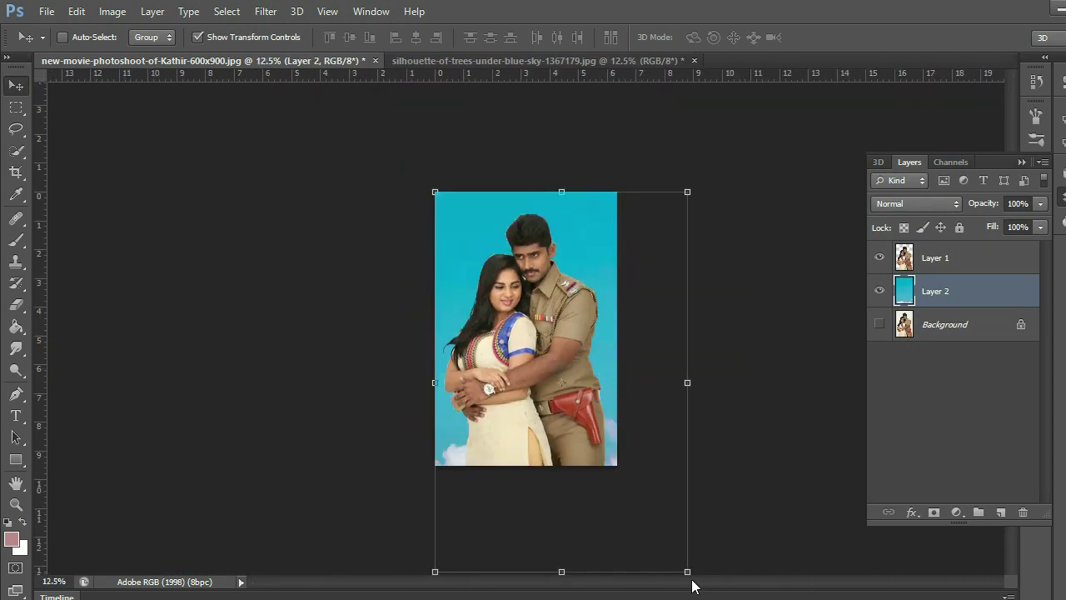
pyautogui.moveTo(687, 572); pyautogui.dragTo(615, 471)
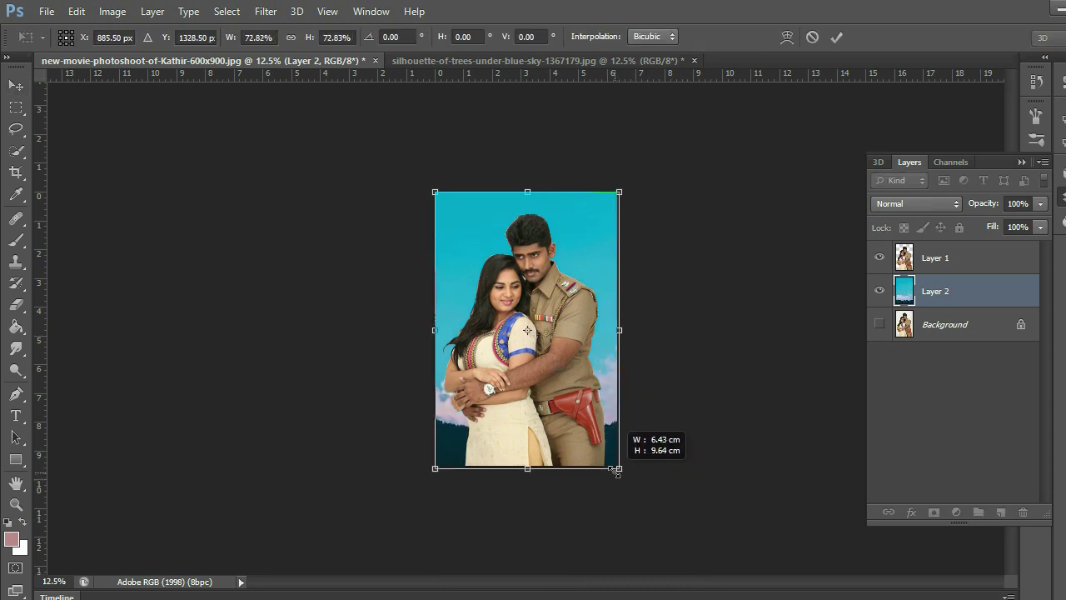
pyautogui.click(836, 37)
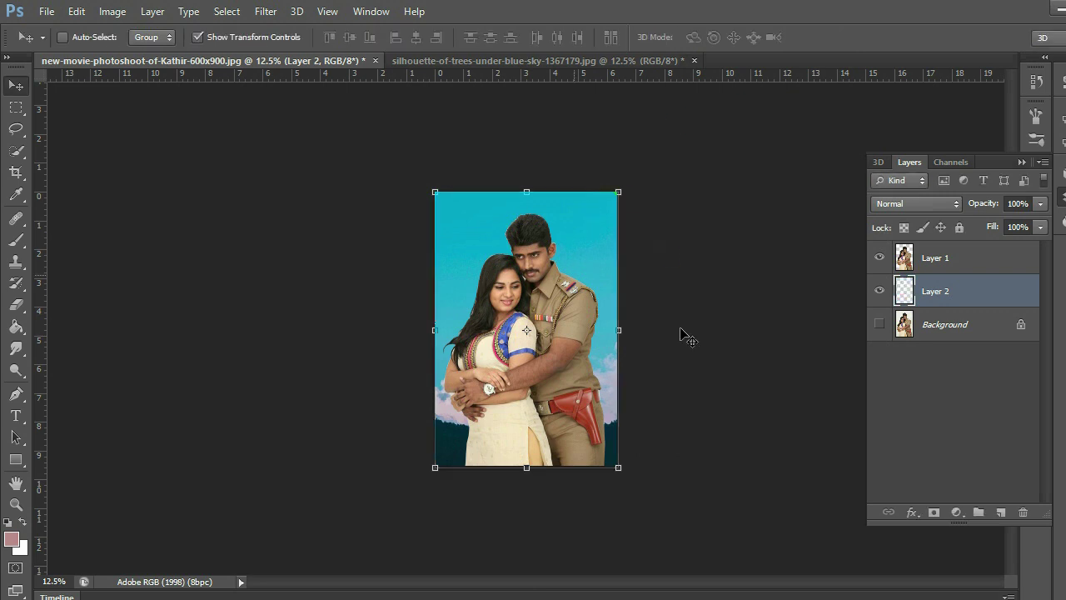
# - Crop the canvas outward on both the left and right sides to widen it
pyautogui.click(15, 172)
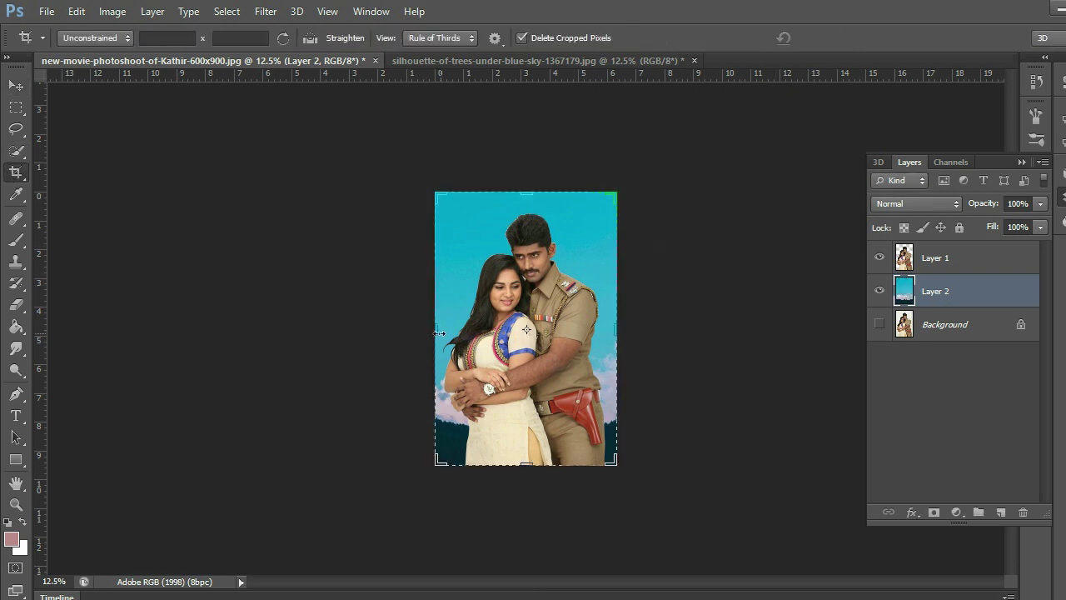
pyautogui.moveTo(439, 333); pyautogui.dragTo(400, 331)
pyautogui.moveTo(649, 331); pyautogui.dragTo(675, 330)
pyautogui.moveTo(377, 327); pyautogui.dragTo(387, 335)
pyautogui.click(837, 39)
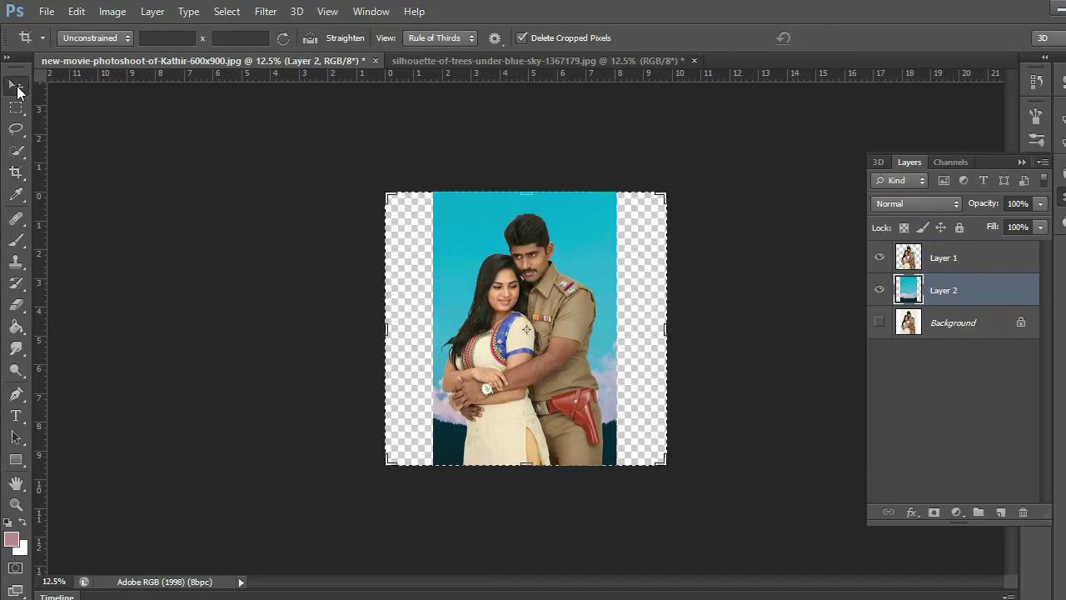
# - Stretch the sky layer to about 181% × 135% to fill the wider canvas, nudged down slightly
pyautogui.click(17, 85)
pyautogui.moveTo(427, 329); pyautogui.dragTo(353, 329)
pyautogui.moveTo(616, 329); pyautogui.dragTo(685, 337)
pyautogui.moveTo(513, 191); pyautogui.dragTo(522, 97)
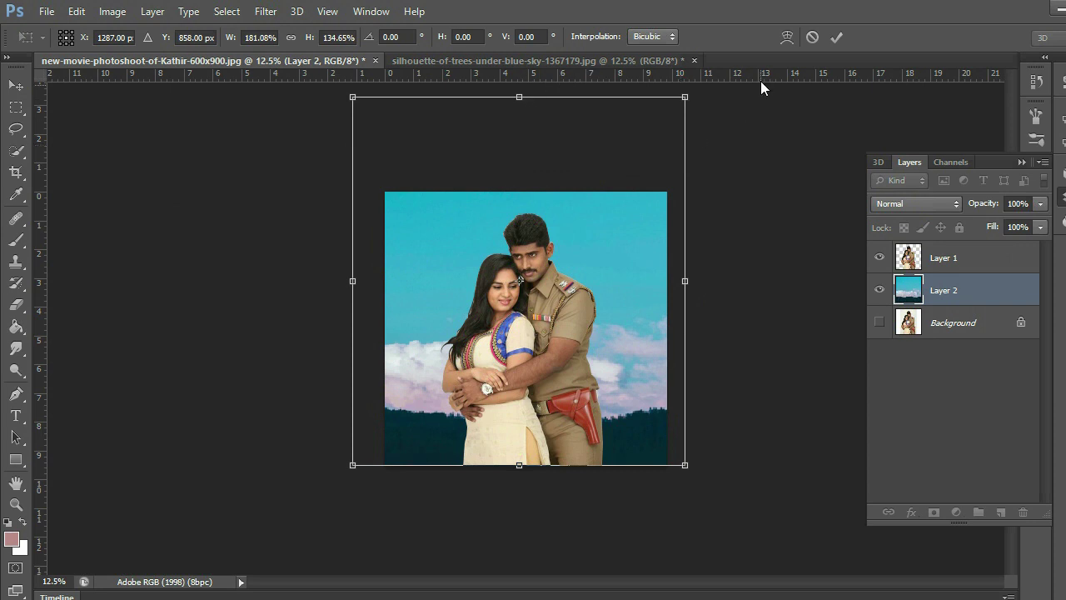
pyautogui.click(836, 36)
pyautogui.moveTo(638, 361); pyautogui.dragTo(638, 362)
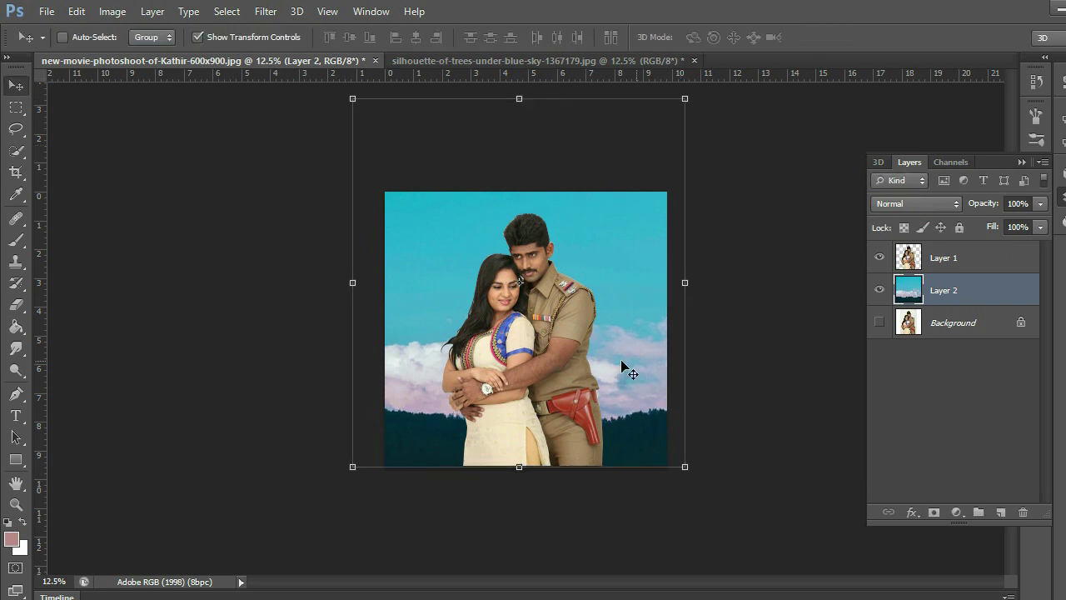
pyautogui.hotkey('ctrl', '+')
# - Duplicate the couple cutout Layer 1 into Layer 1 copy
pyautogui.scroll(2, 550, 292)
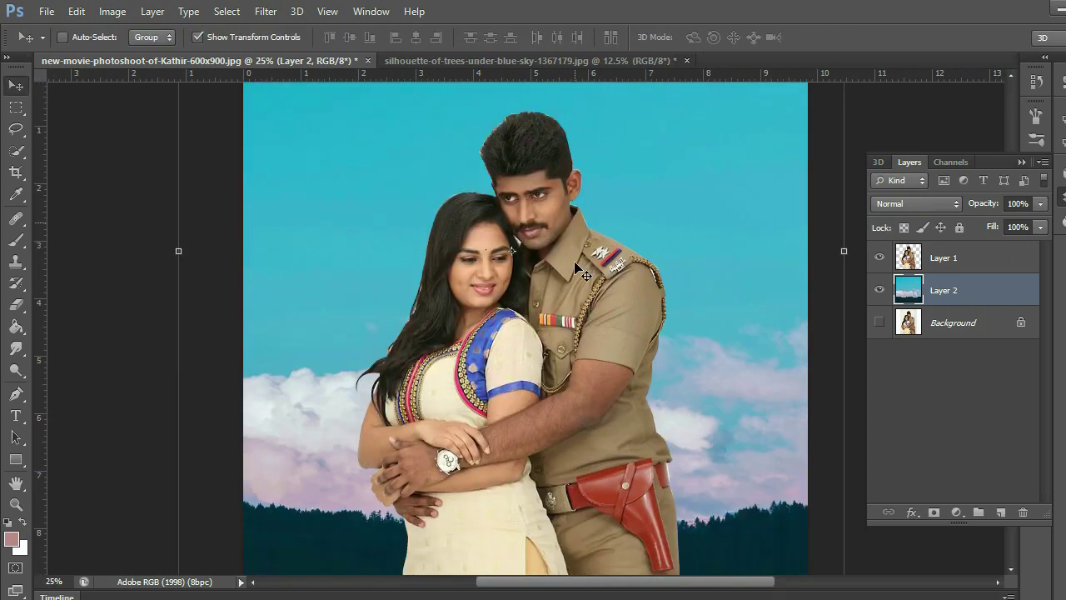
pyautogui.hotkey('ctrl', '+')
pyautogui.hotkey('ctrl', '+')
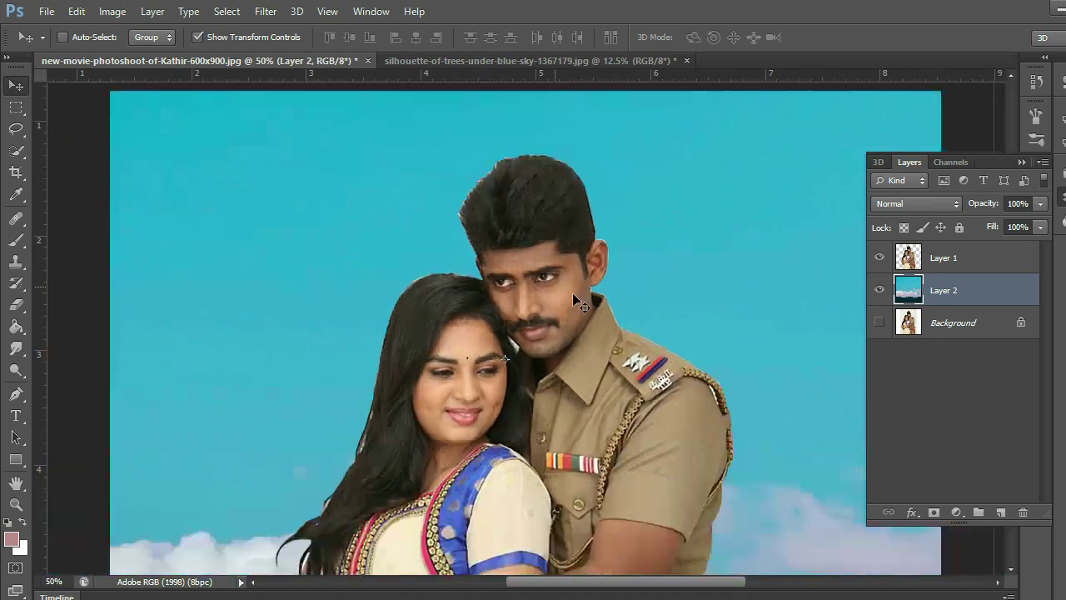
pyautogui.hotkey('ctrl', '-')
pyautogui.click(933, 259)
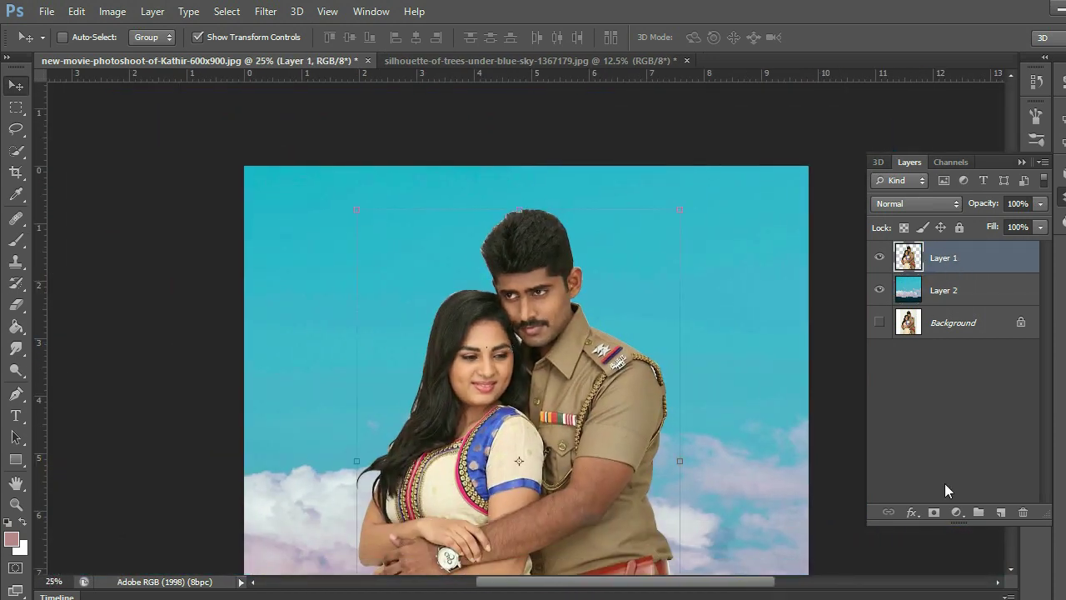
pyautogui.moveTo(955, 512); pyautogui.dragTo(1001, 512)
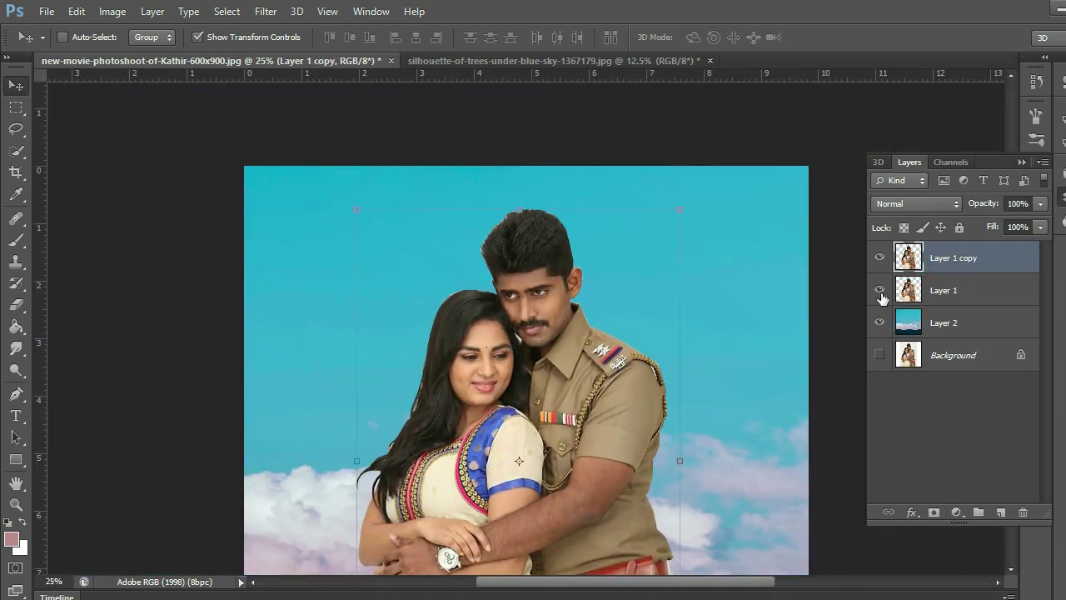
# - Add a Curves adjustment with RGB pulled down to darken and Red raised to warm
pyautogui.click(956, 512)
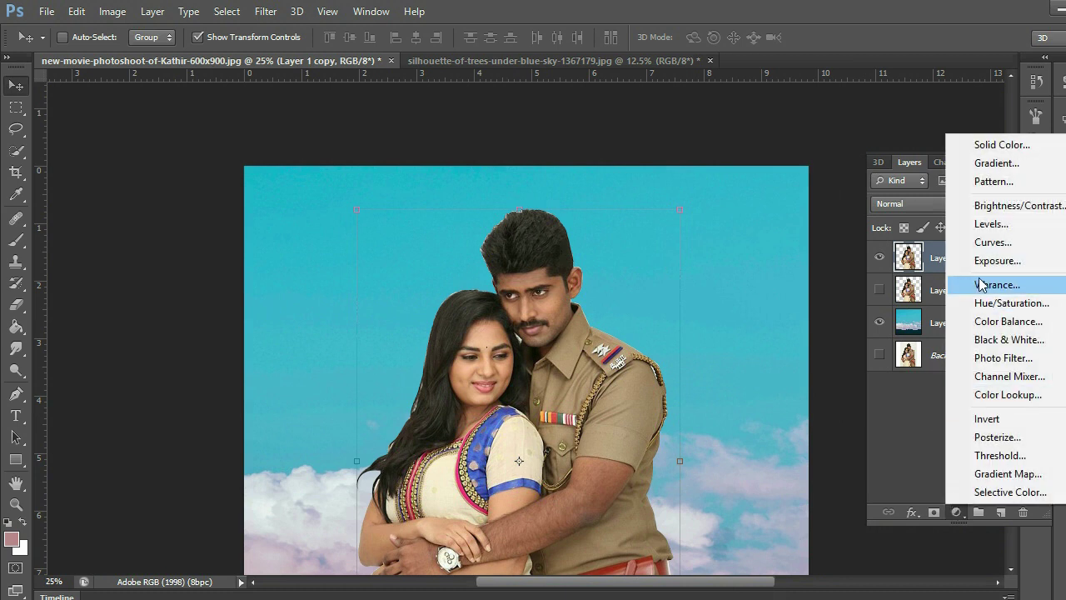
pyautogui.click(993, 242)
pyautogui.moveTo(972, 212); pyautogui.dragTo(971, 223)
pyautogui.click(938, 147)
pyautogui.click(938, 160)
pyautogui.moveTo(962, 223); pyautogui.dragTo(962, 218)
# - Clip the Curves 1 adjustment to Layer 1 copy
pyautogui.hotkey('ctrl', '-')
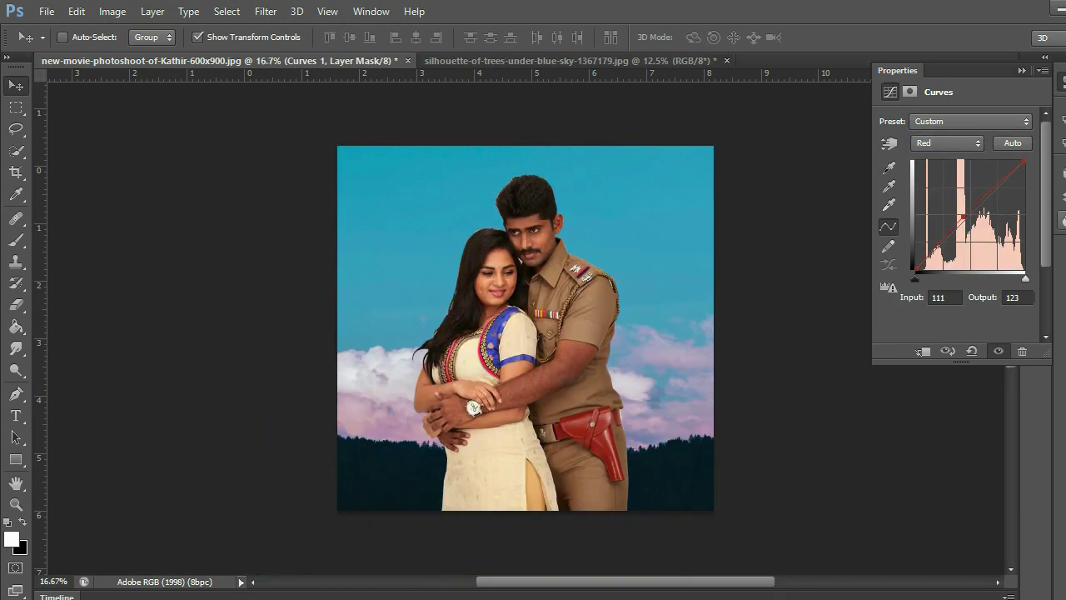
pyautogui.press('F7')
pyautogui.keyDown('alt'); pyautogui.click(974, 273); pyautogui.keyUp('alt')
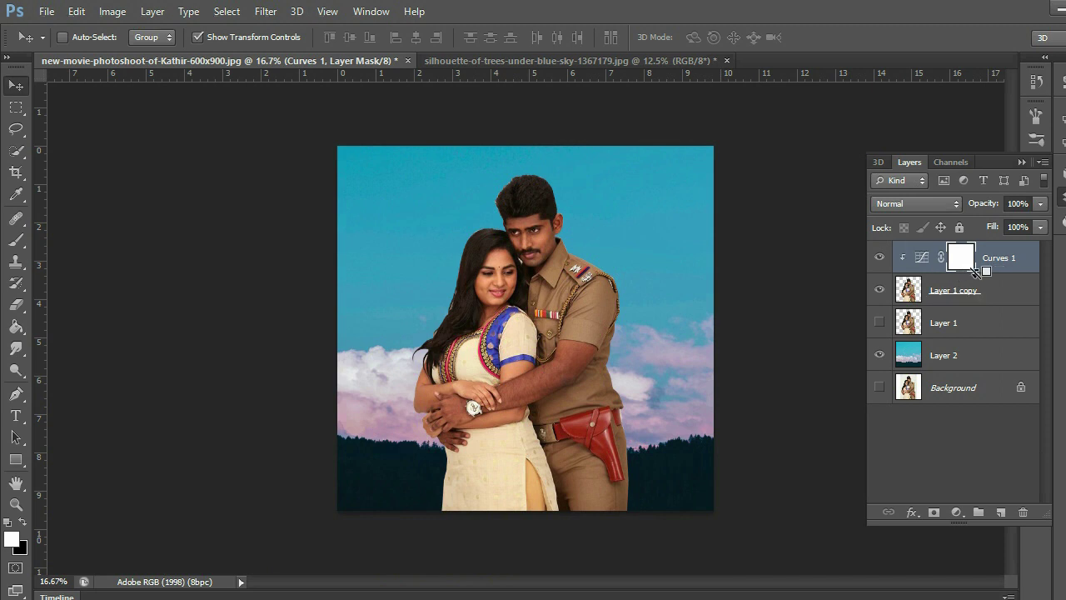
pyautogui.hotkey('ctrl', '+')
# - Add a Vibrance adjustment layer and set Vibrance to +44
pyautogui.click(957, 514)
pyautogui.click(991, 289)
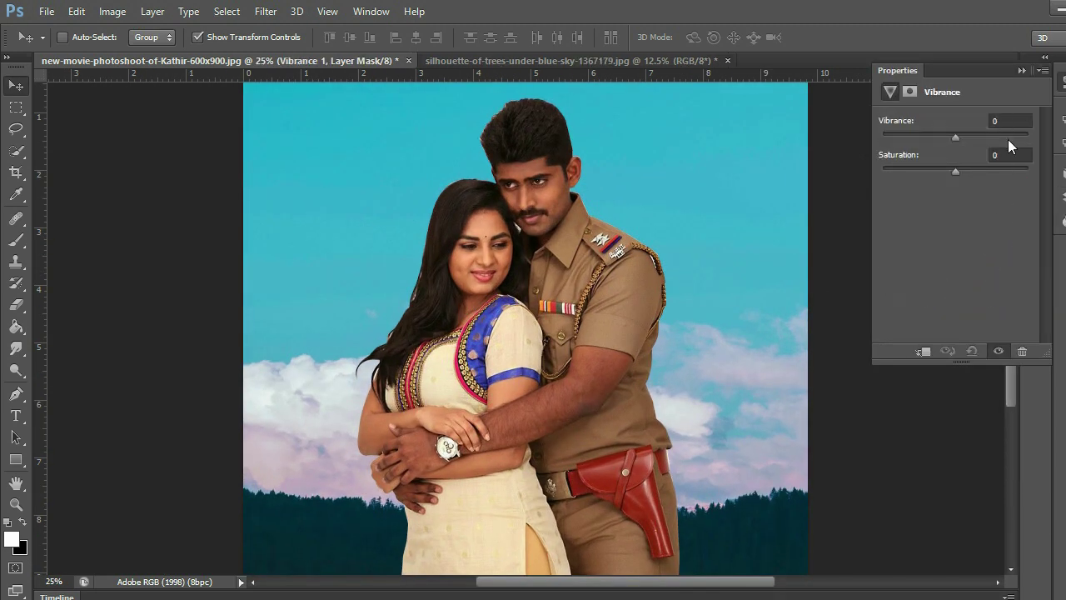
pyautogui.click(1007, 140)
pyautogui.moveTo(1029, 138); pyautogui.dragTo(997, 142)
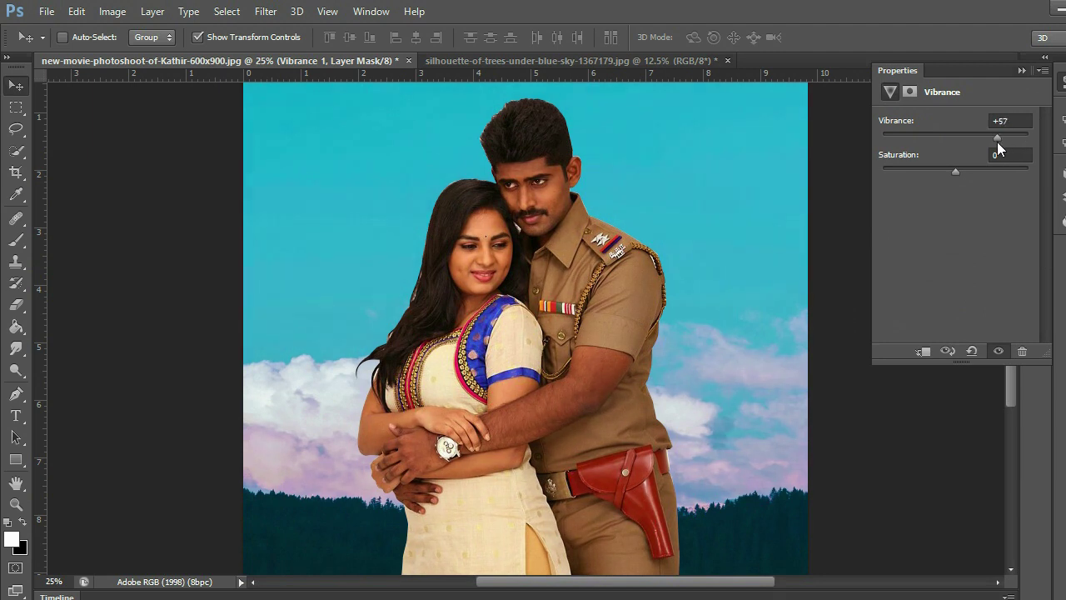
# - Zoom to 50% on the couple and select Layer 1 copy
pyautogui.hotkey('ctrl', '+')
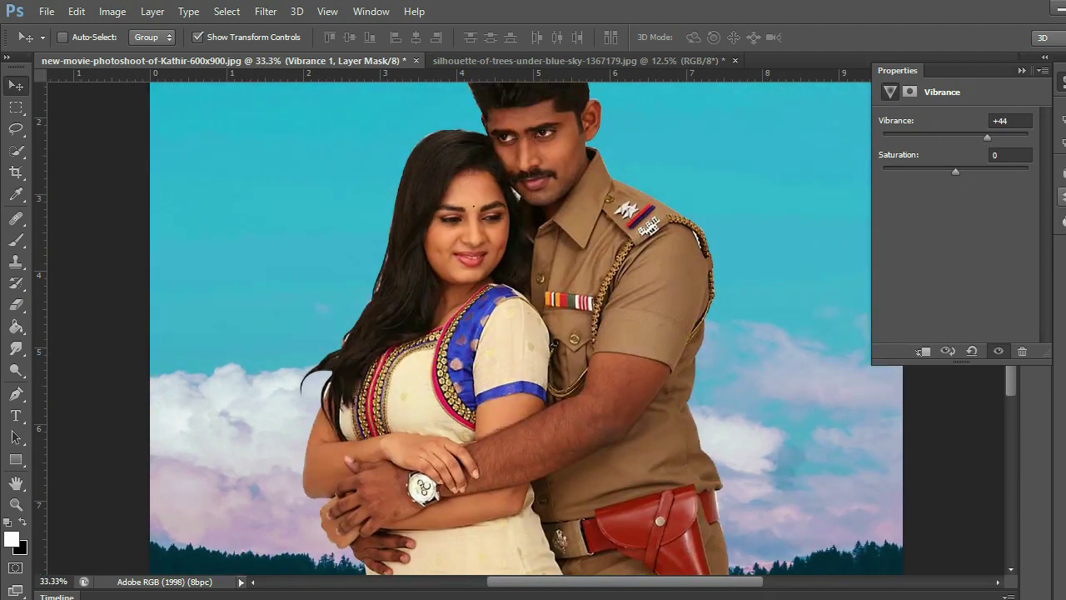
pyautogui.click(1061, 197)
pyautogui.scroll(2, 606, 269)
pyautogui.hotkey('ctrl', '+')
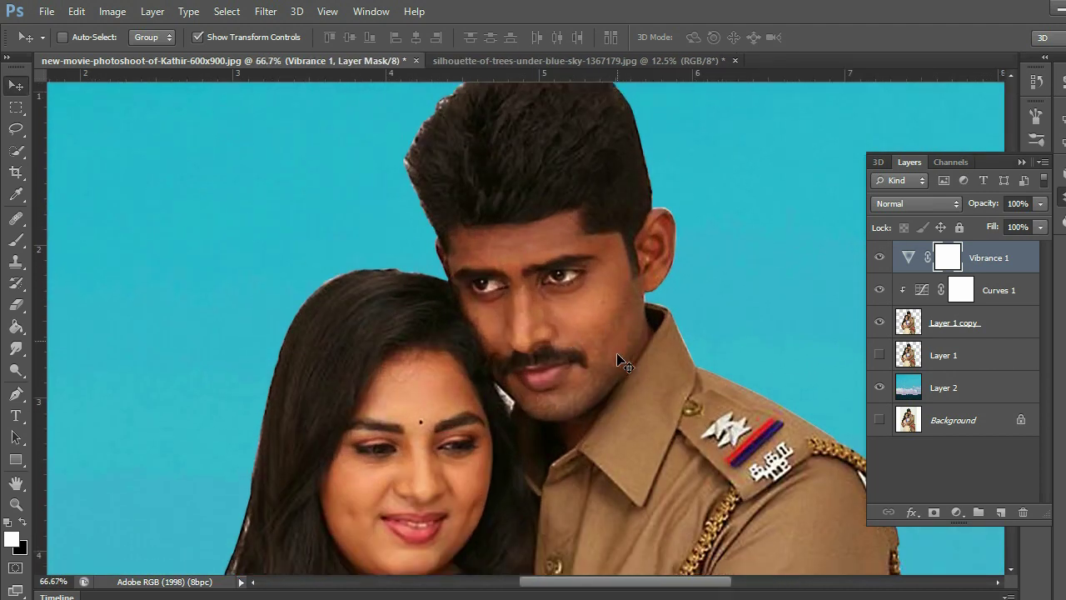
pyautogui.hotkey('ctrl', '+')
pyautogui.hotkey('ctrl', '-')
pyautogui.click(956, 337)
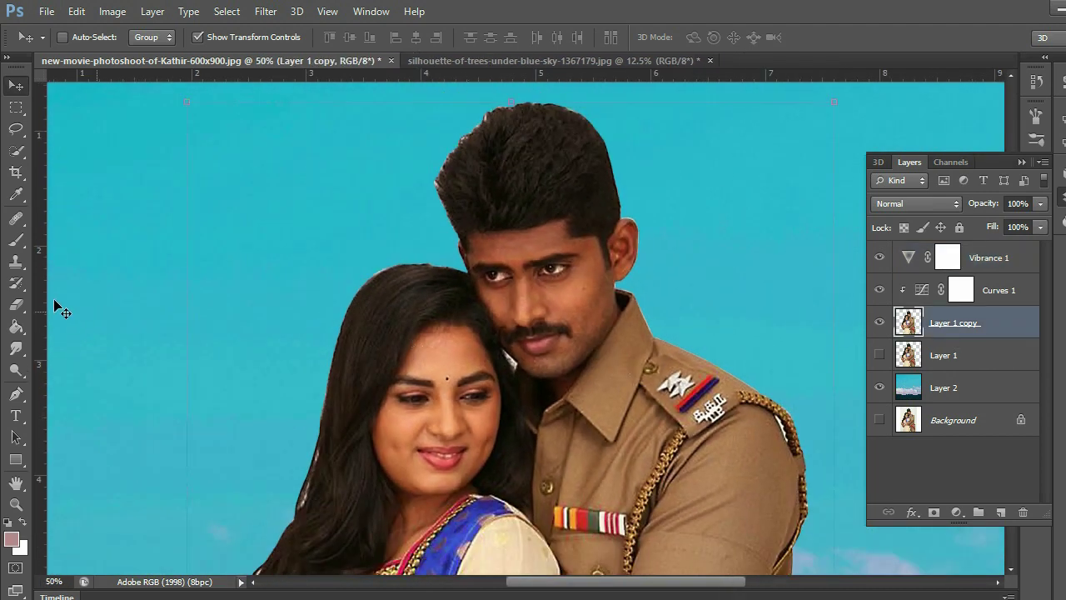
# - Choose the Smudge tool and lower its strength to about 23%
pyautogui.hotkey('ctrl', '+')
pyautogui.press('r')
pyautogui.rightClick(475, 217)
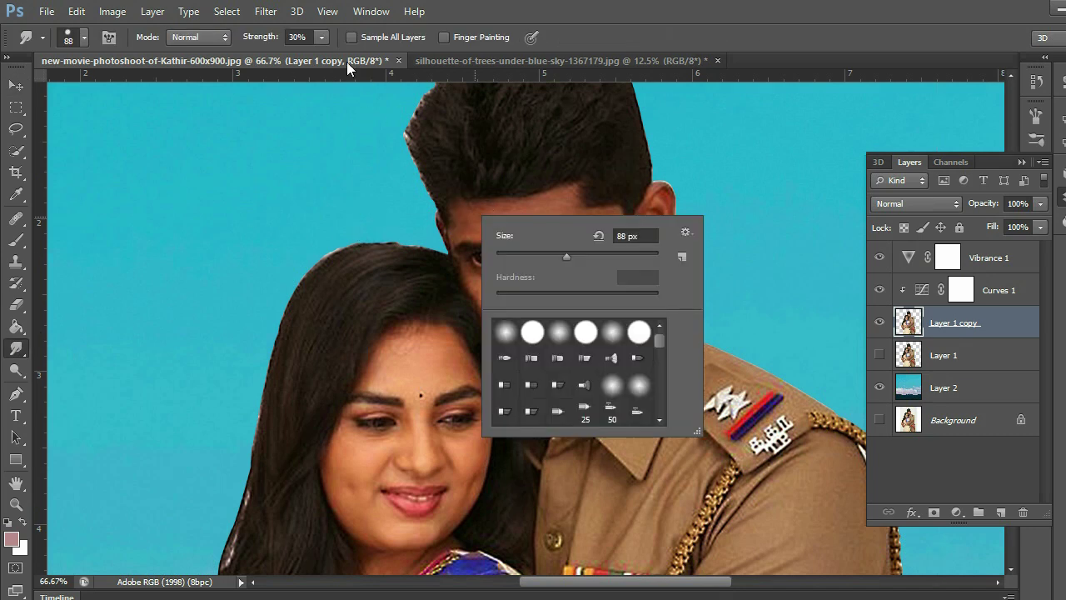
pyautogui.press('Escape')
pyautogui.press('2')
pyautogui.press('5')
pyautogui.scroll(1, 559, 265)
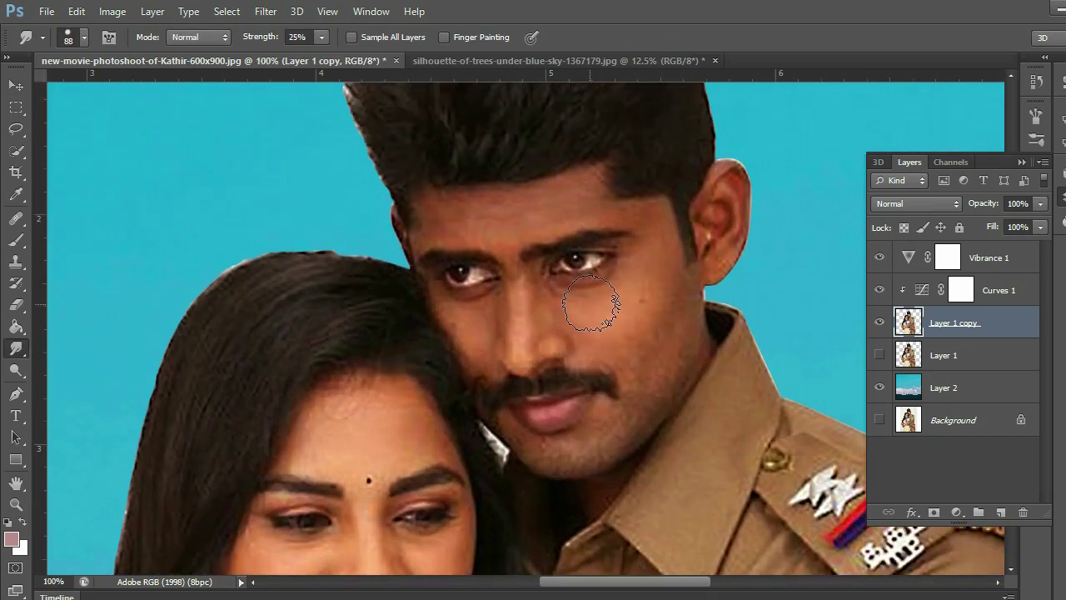
pyautogui.scroll(1, 583, 286)
pyautogui.moveTo(320, 38); pyautogui.dragTo(314, 55)
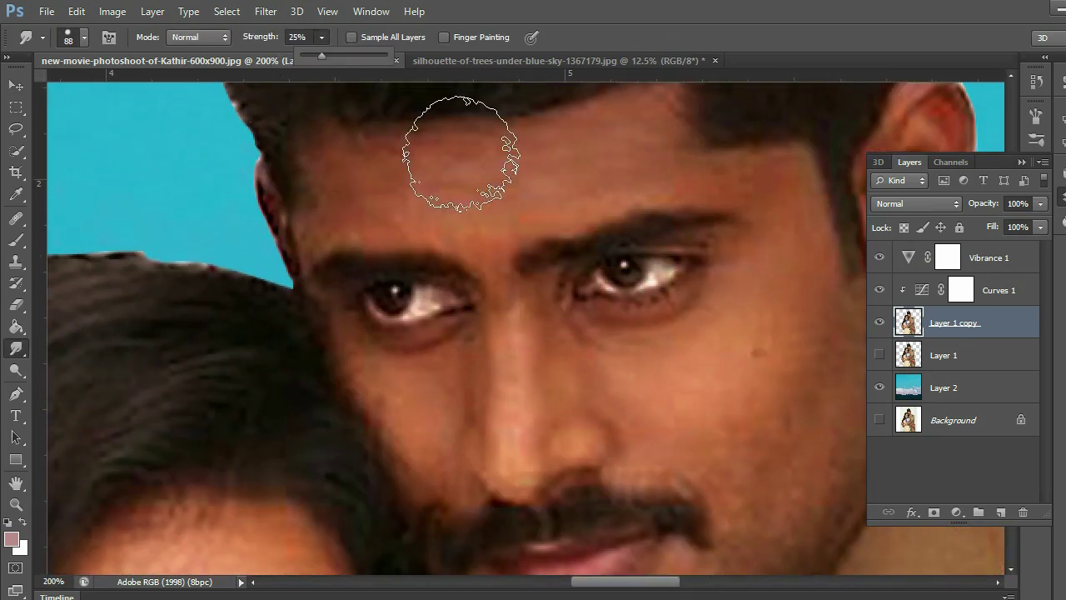
pyautogui.scroll(-2, 631, 274)
pyautogui.rightClick(647, 290)
pyautogui.press('Escape')
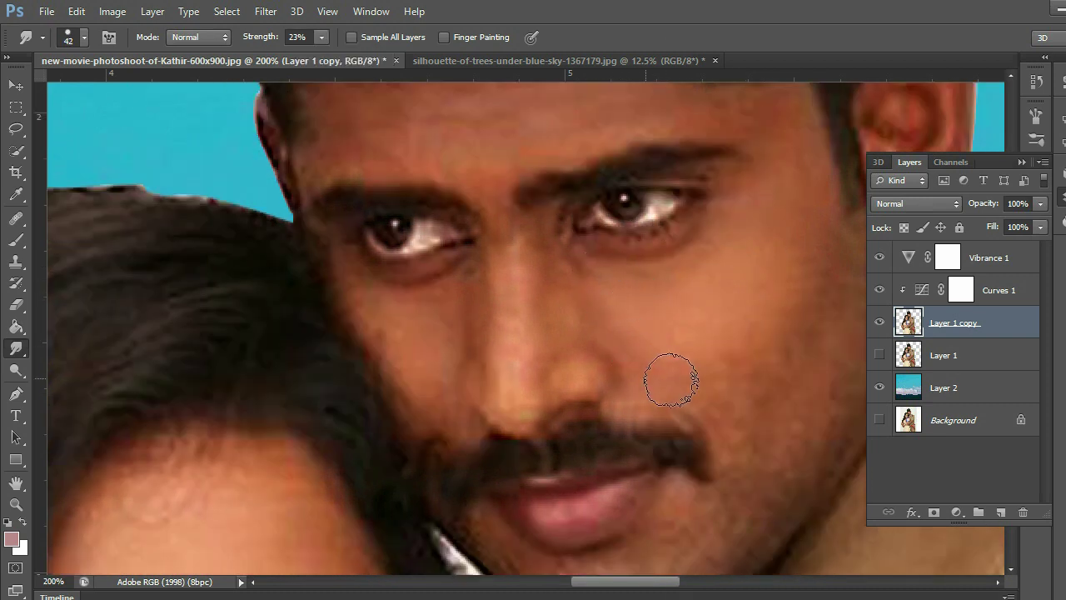
# - Shrink the brush and smudge the man's cheek and nose skin, checking his face up close
pyautogui.scroll(4, 650, 250)
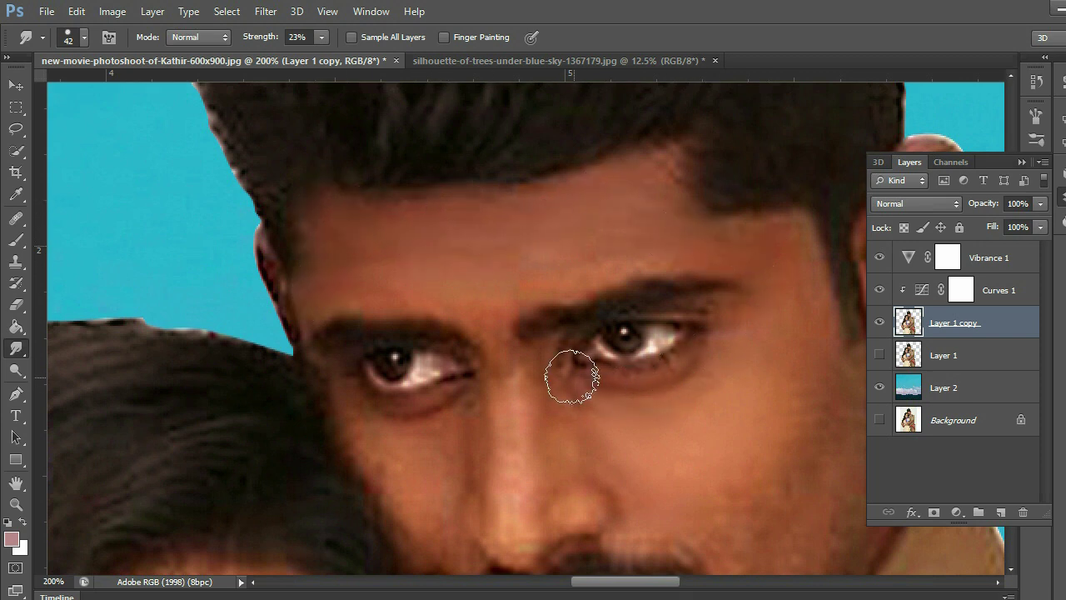
pyautogui.scroll(-2, 508, 400)
pyautogui.press('[')
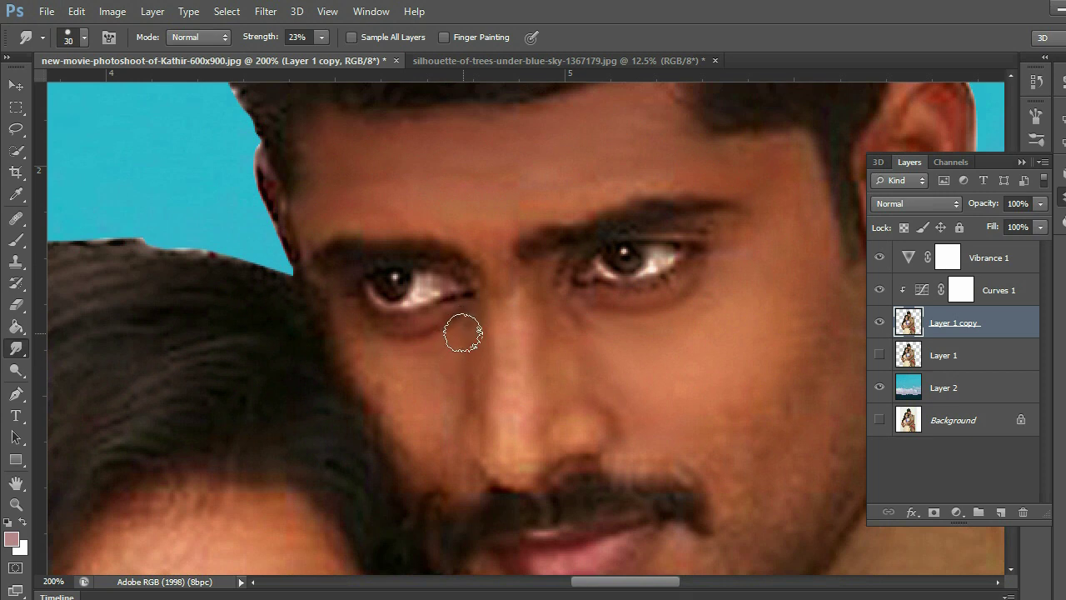
pyautogui.moveTo(380, 389); pyautogui.dragTo(378, 391)
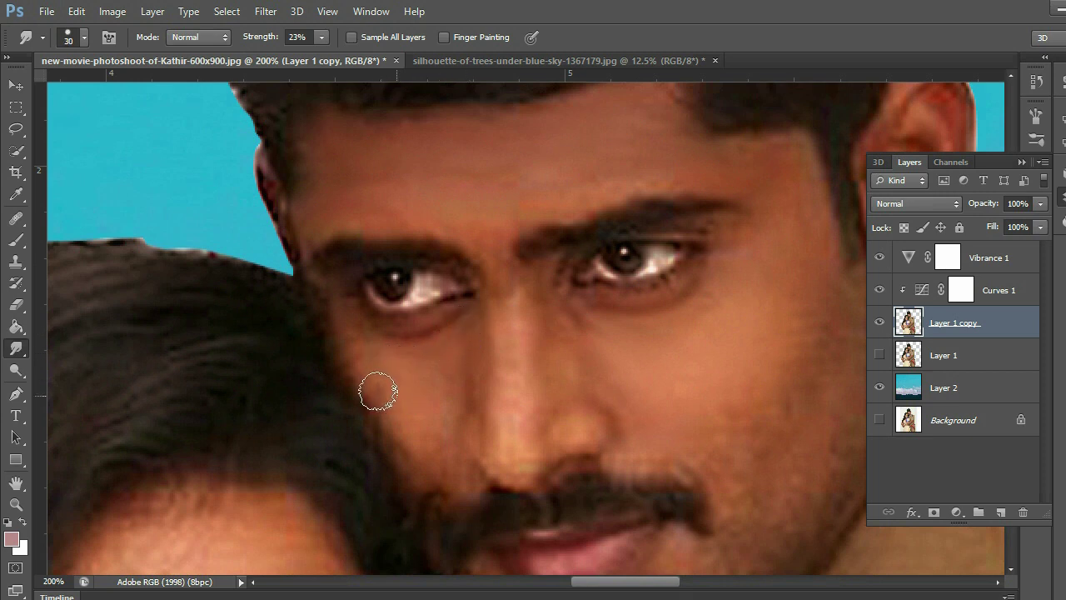
pyautogui.scroll(-3, 520, 380)
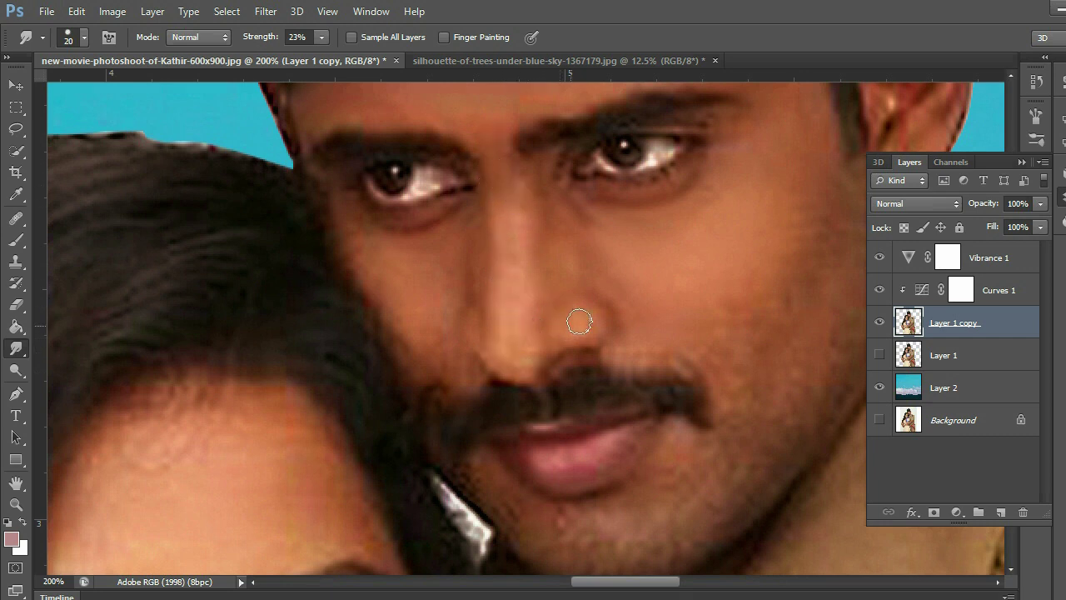
pyautogui.hotkey('ctrl', '-')
pyautogui.scroll(-1, 575, 416)
pyautogui.hotkey('ctrl', '+')
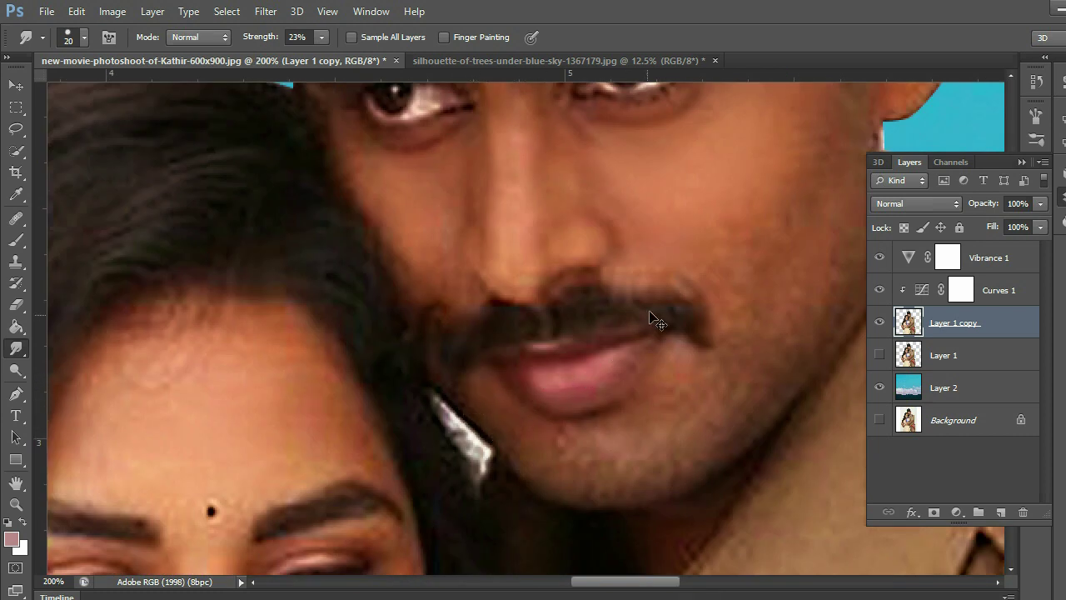
pyautogui.hotkey('ctrl', '-')
pyautogui.scroll(1, 588, 285)
pyautogui.hotkey('ctrl', '+')
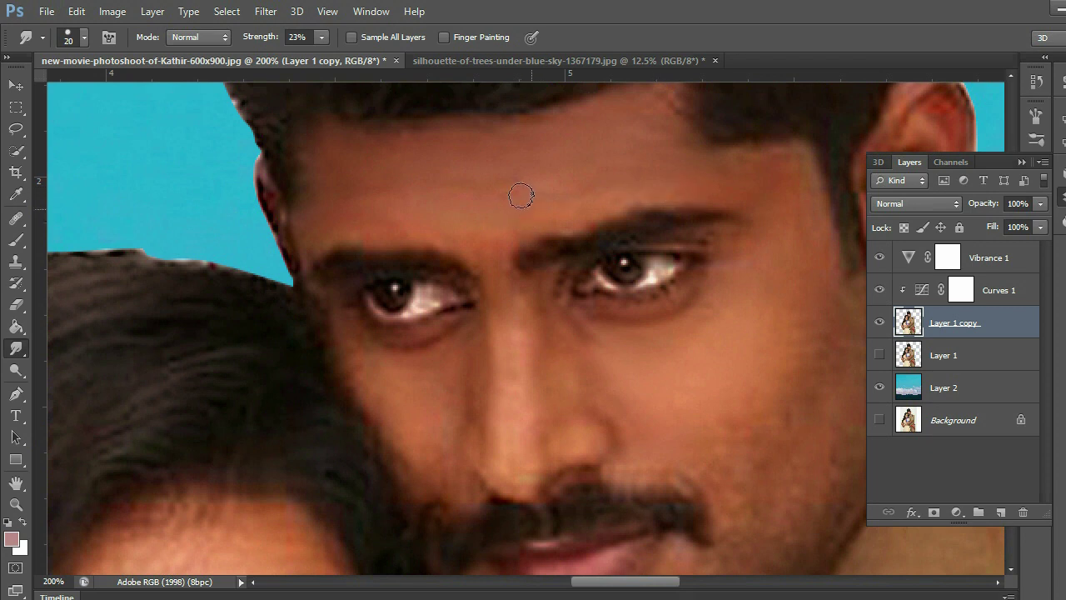
pyautogui.hotkey('ctrl', '-')
# - Enlarge the smudge brush to about 45 px and zoom to 200% on the woman's face
pyautogui.scroll(-2, 381, 447)
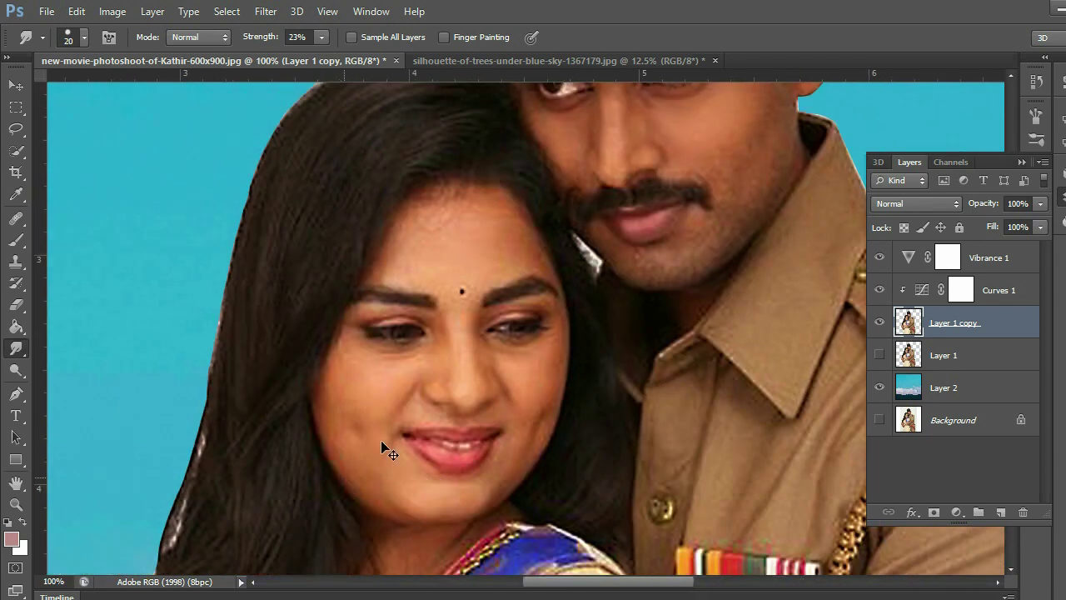
pyautogui.hotkey('ctrl', '+')
pyautogui.hotkey('ctrl', '-')
pyautogui.hscroll(-2, 400, 393)
pyautogui.press(']')
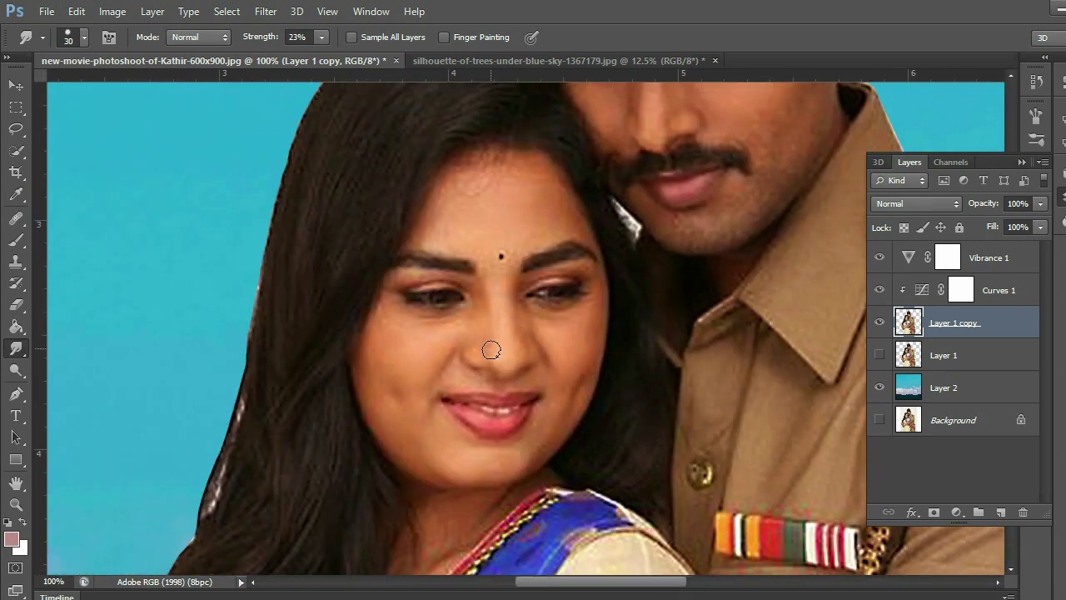
pyautogui.hotkey('ctrl', '+')
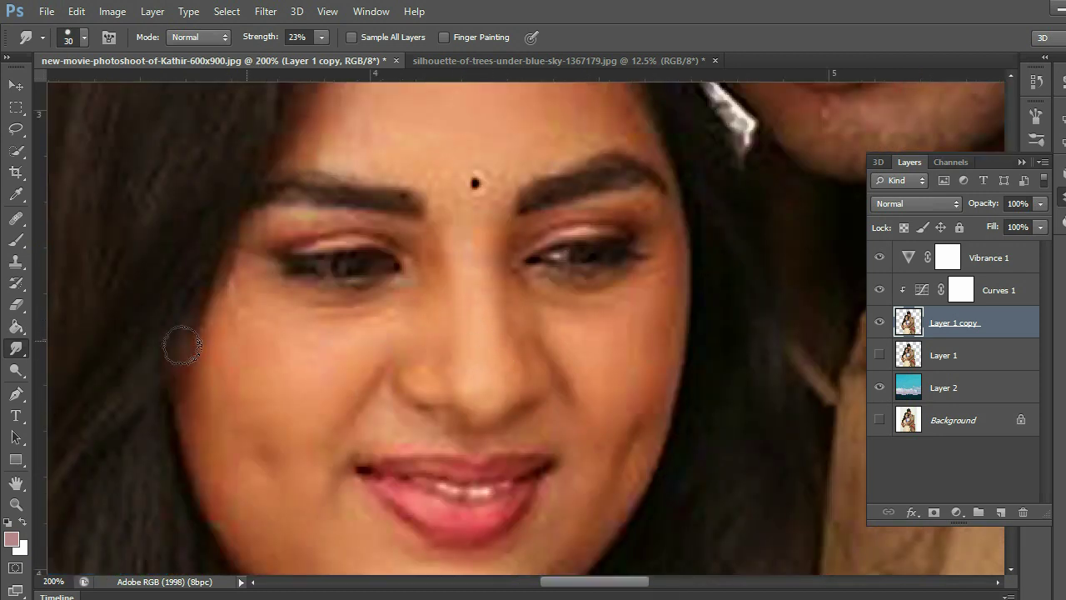
pyautogui.scroll(2, 392, 283)
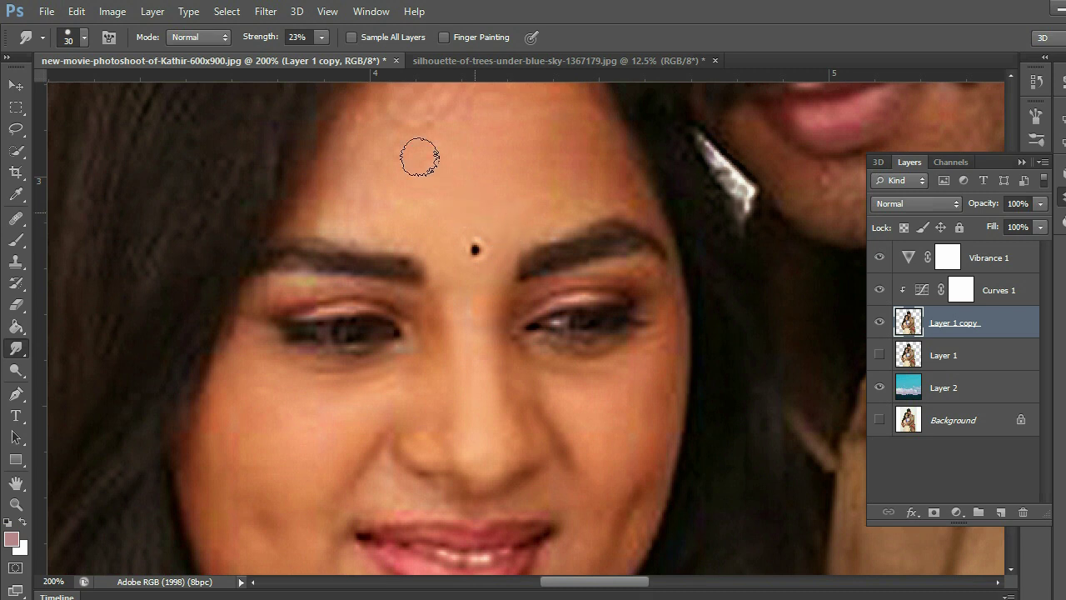
pyautogui.scroll(2, 445, 197)
pyautogui.rightClick(444, 213)
pyautogui.press('Escape')
pyautogui.press(']')
pyautogui.press(']')
pyautogui.press(']')
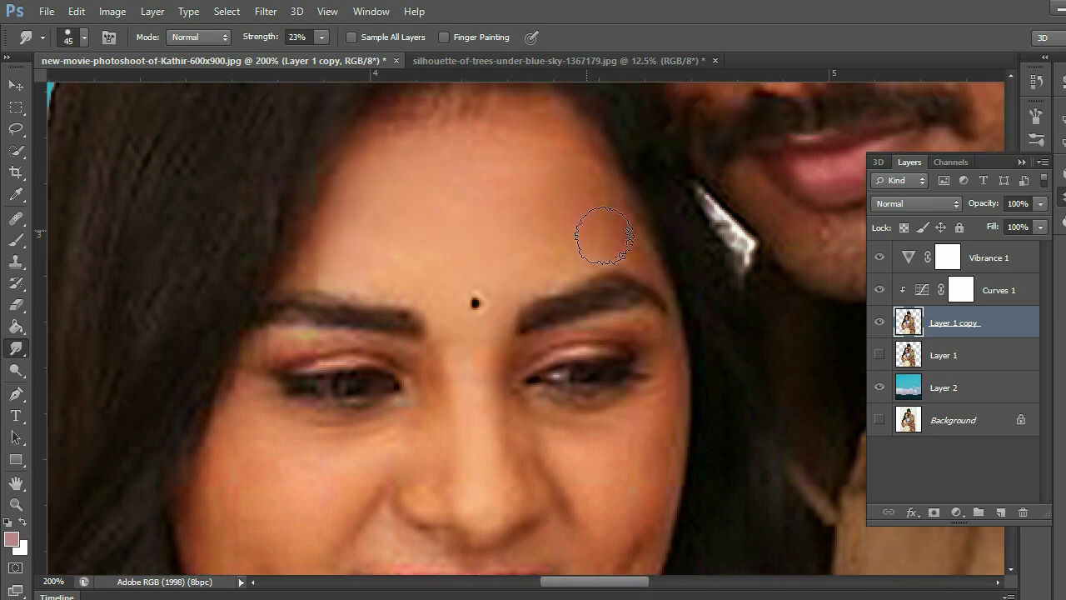
# - Reduce the brush slightly and smooth the woman's forehead, cheeks and jaw
pyautogui.scroll(-3, 608, 283)
pyautogui.press('[')
pyautogui.press('[')
pyautogui.press('[')
pyautogui.press('[')
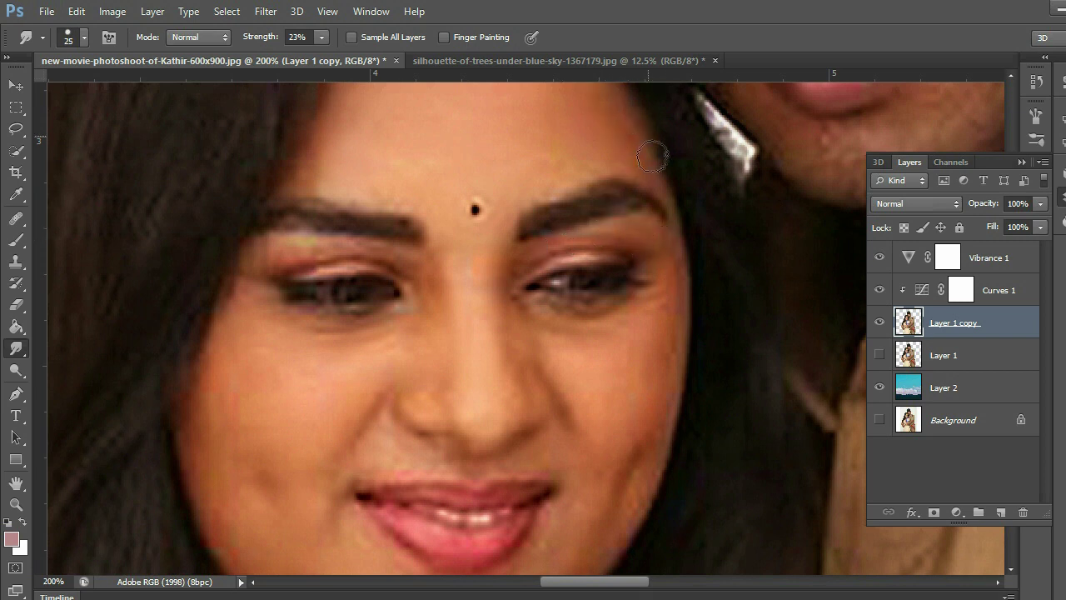
pyautogui.scroll(-3, 605, 290)
pyautogui.scroll(-2, 640, 304)
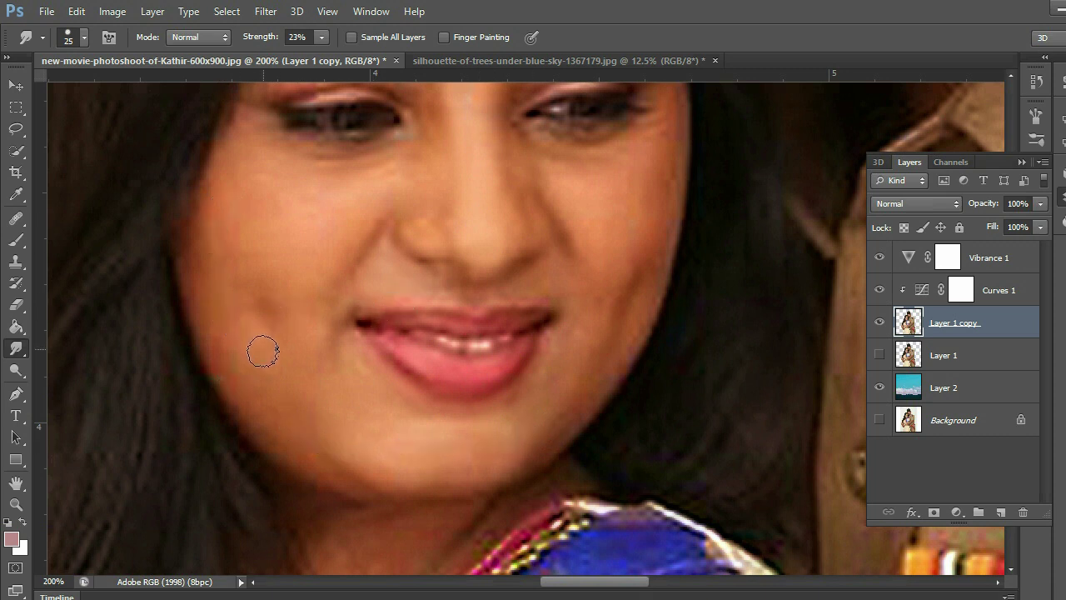
pyautogui.scroll(-1, 262, 353)
pyautogui.scroll(-1, 567, 333)
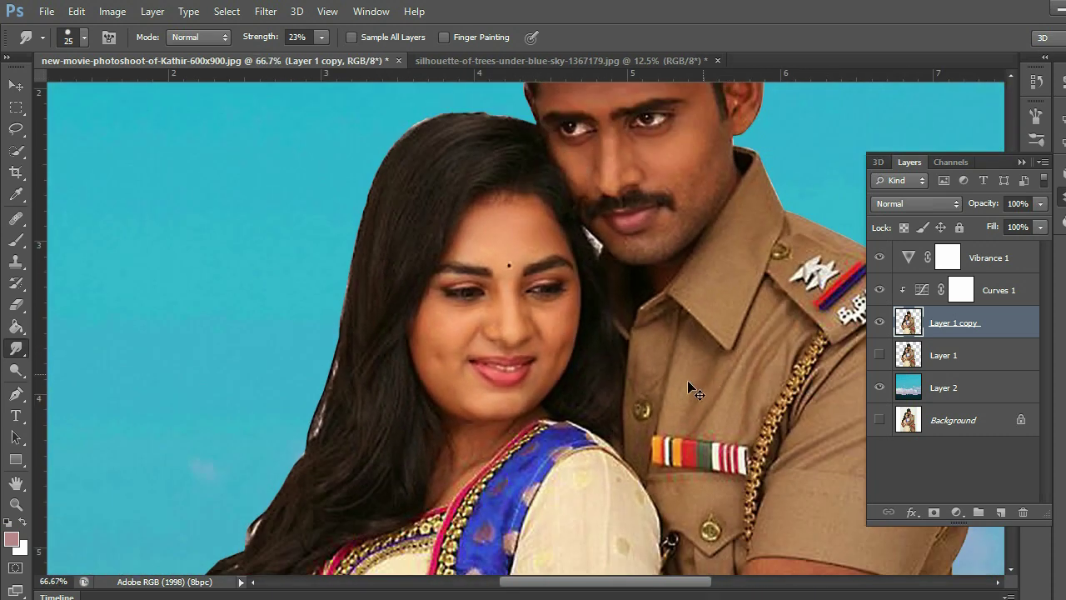
pyautogui.scroll(3, 686, 366)
pyautogui.scroll(1, 683, 346)
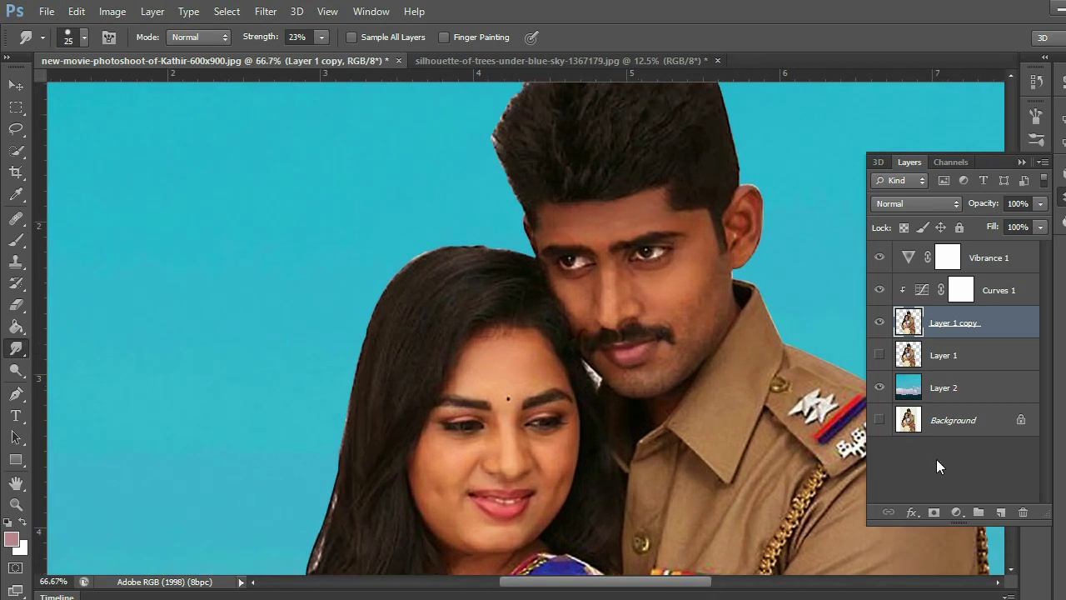
pyautogui.click(976, 268)
# - Add a Curves 2 adjustment above Vibrance 1 with its midpoint raised to brighten everything
pyautogui.click(956, 512)
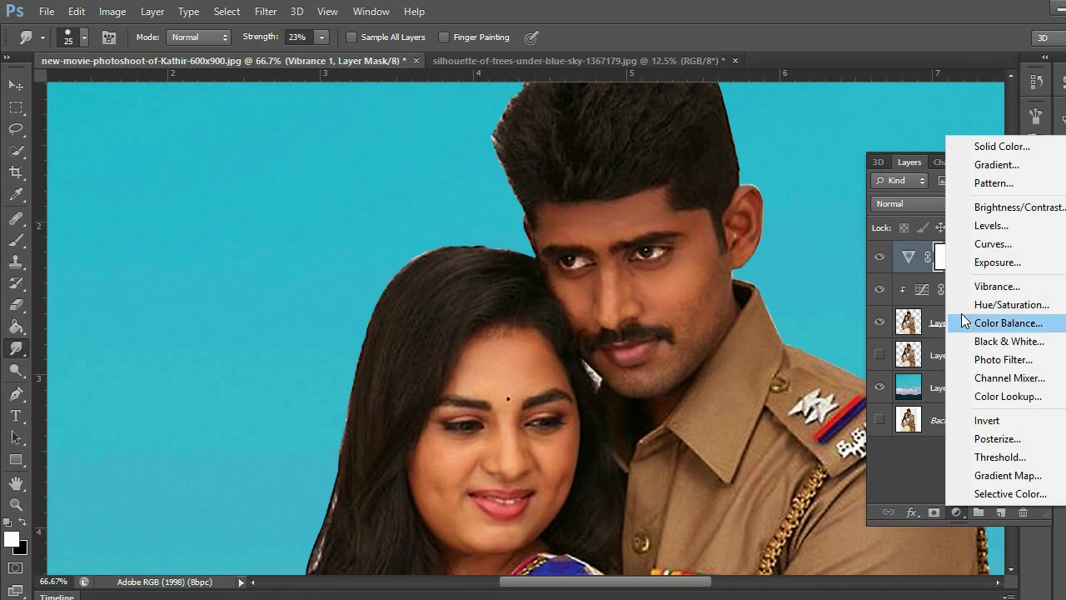
pyautogui.click(993, 243)
pyautogui.moveTo(954, 231); pyautogui.dragTo(960, 213)
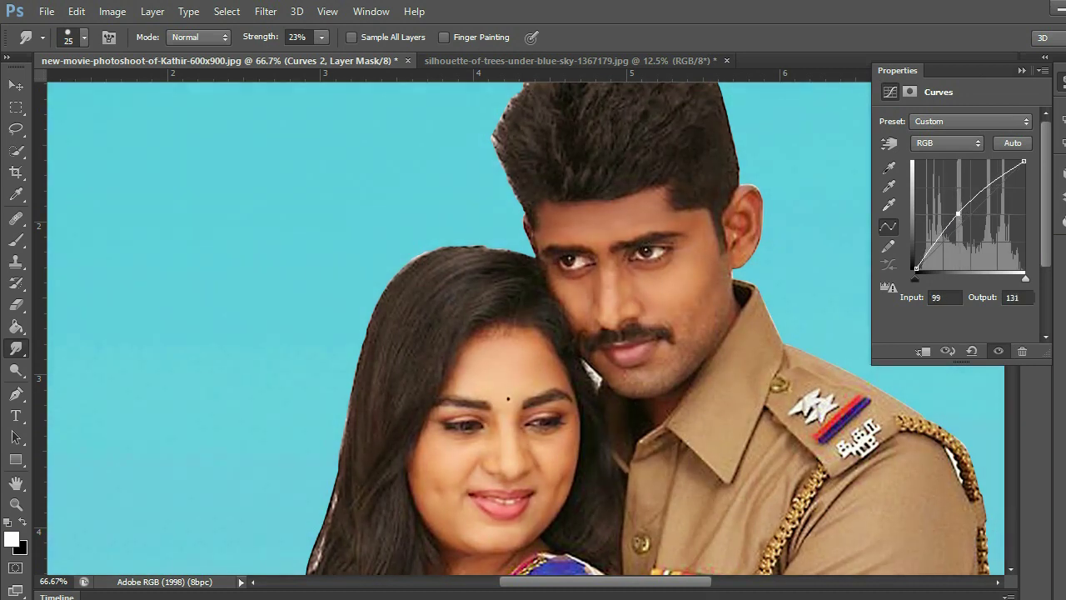
pyautogui.click(1062, 198)
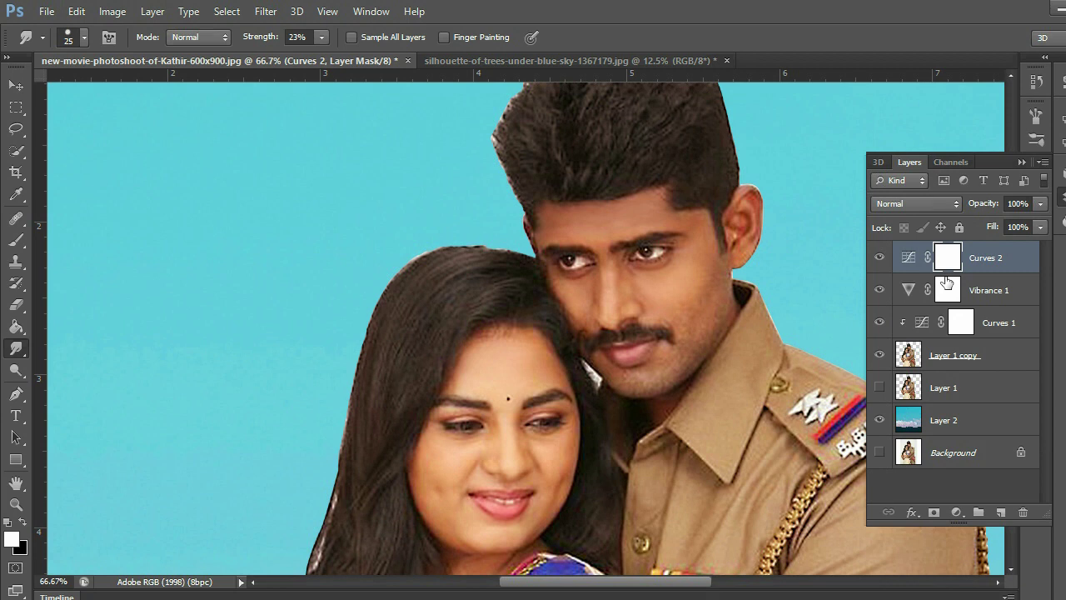
# - Invert the Curves 2 mask to black and set a soft brush to 55% opacity
pyautogui.hotkey('ctrl', 'i')
pyautogui.scroll(1, 500, 267)
pyautogui.click(15, 240)
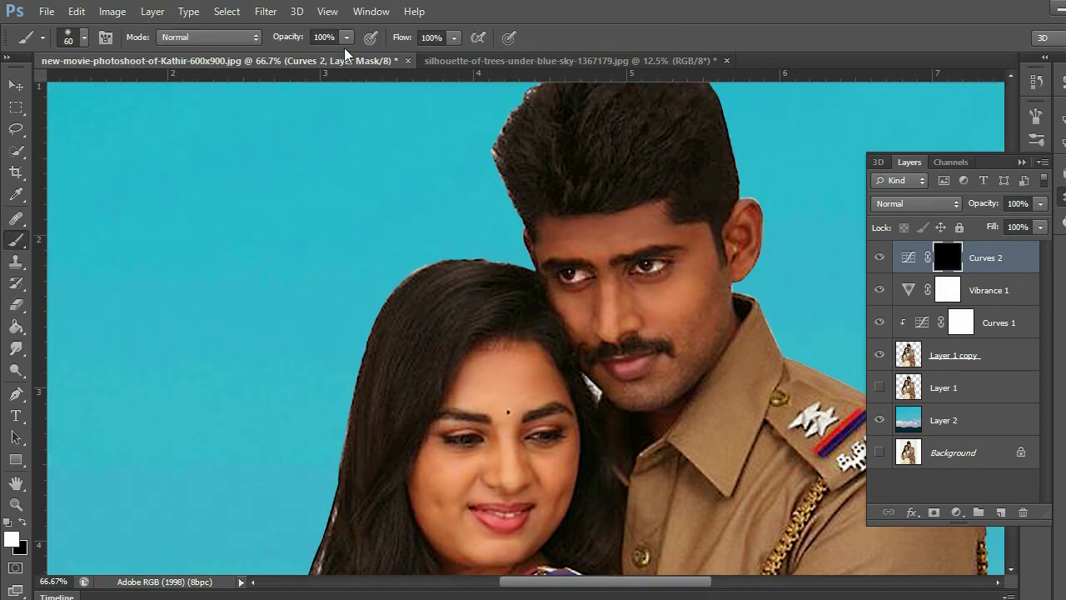
pyautogui.click(346, 37)
pyautogui.moveTo(316, 63); pyautogui.dragTo(308, 65)
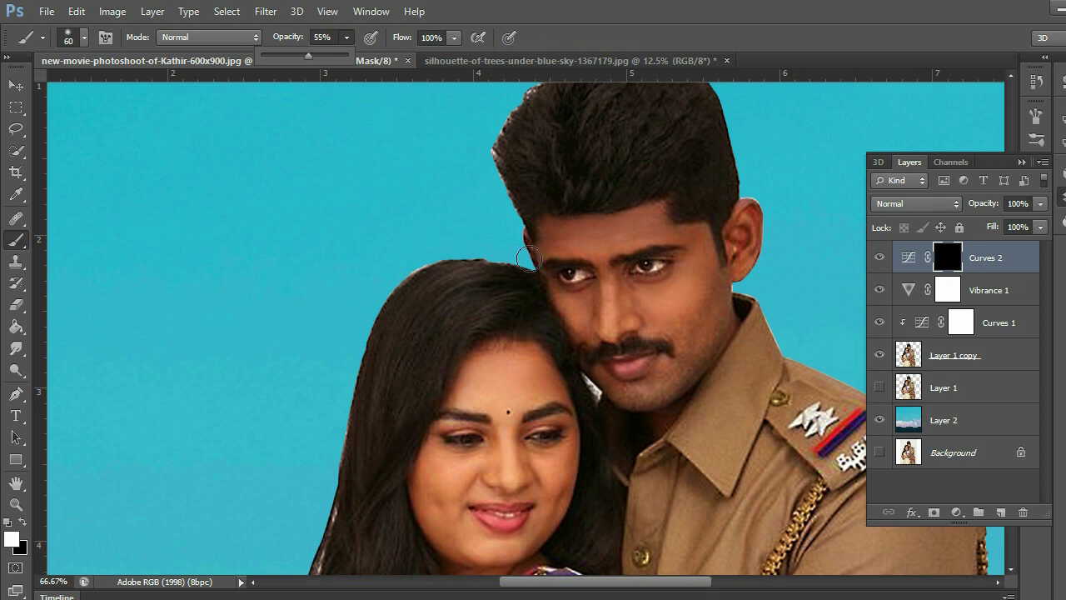
# - With a smaller brush, paint brightening onto the man's nose bridge, forehead and cheek
pyautogui.scroll(2, 600, 275)
pyautogui.scroll(2, 623, 305)
pyautogui.scroll(1, 623, 304)
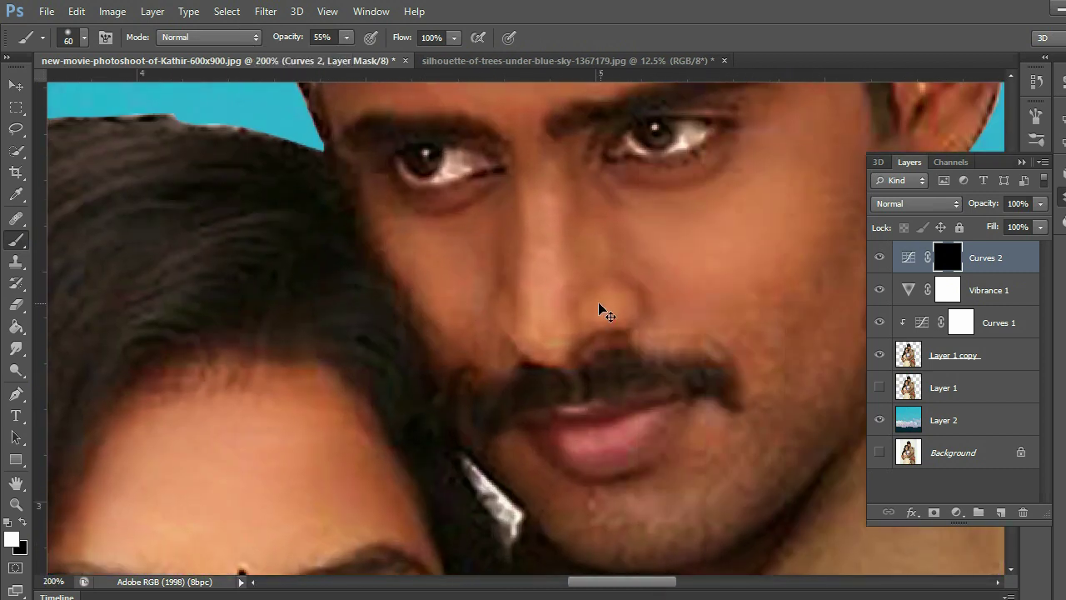
pyautogui.scroll(2, 583, 304)
pyautogui.press('[')
pyautogui.press('[')
pyautogui.press('[')
pyautogui.press('[')
pyautogui.scroll(2, 556, 334)
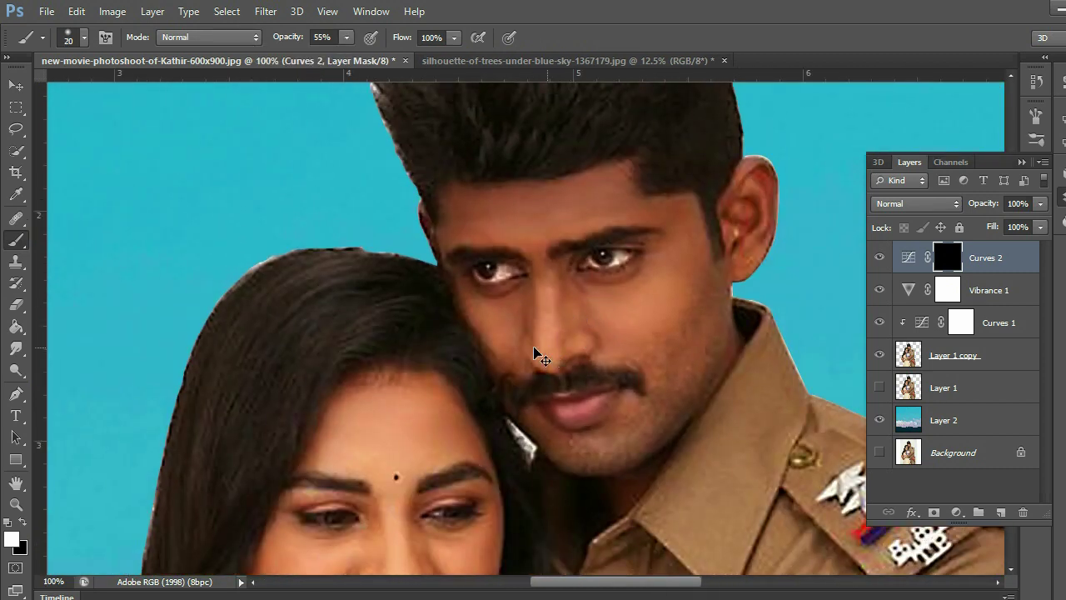
pyautogui.moveTo(610, 294)
pyautogui.mouseDown()
pyautogui.moveTo(619, 376)
pyautogui.moveTo(603, 209)
pyautogui.mouseUp()
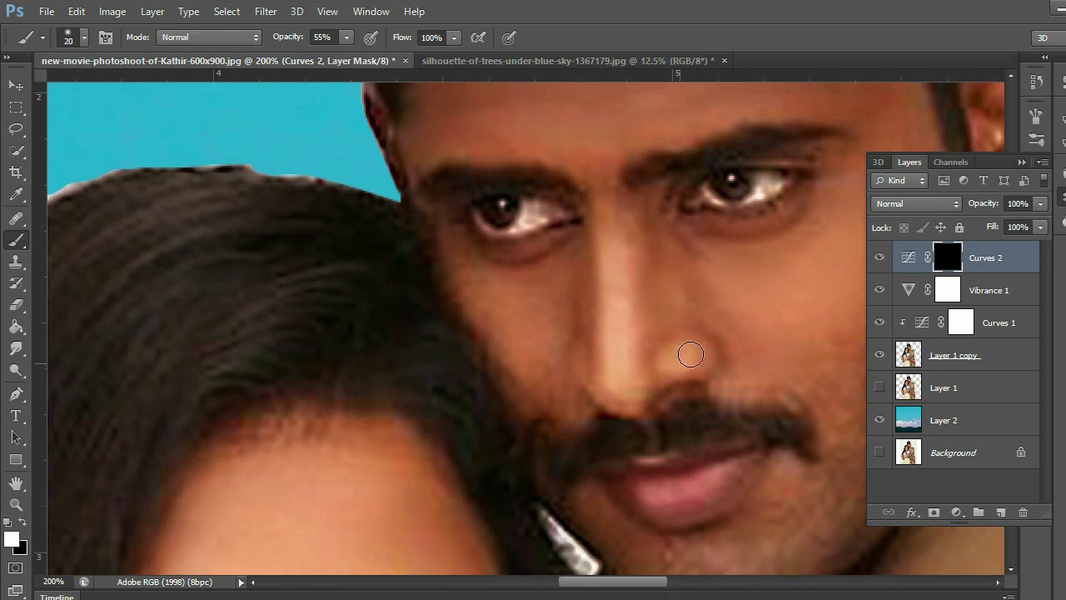
pyautogui.scroll(-2, 683, 371)
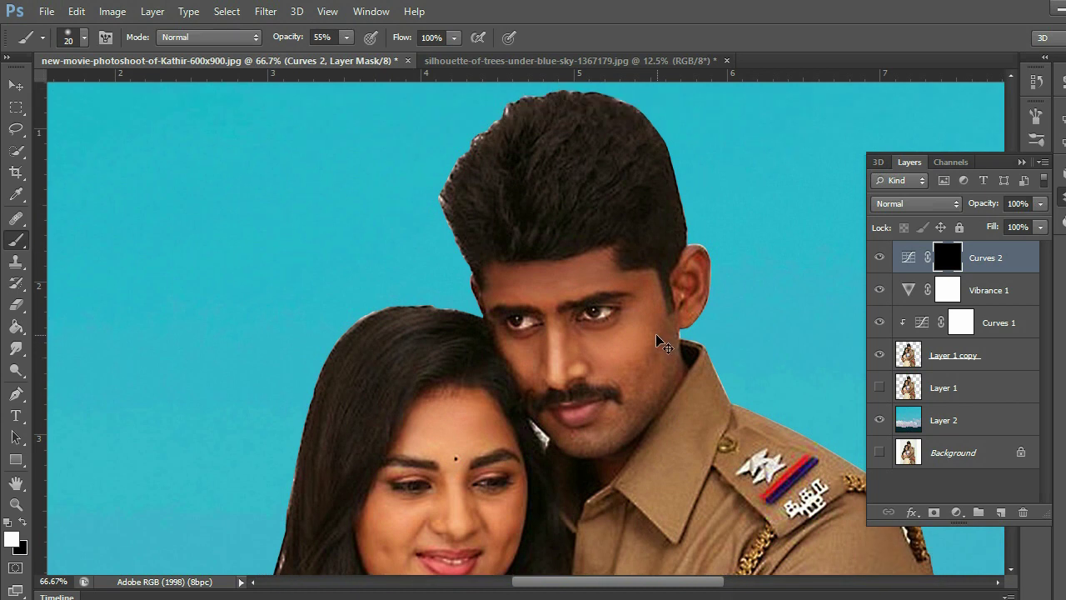
pyautogui.scroll(2, 650, 325)
pyautogui.rightClick(581, 299)
pyautogui.moveTo(515, 275)
pyautogui.mouseDown()
pyautogui.moveTo(574, 281)
pyautogui.moveTo(588, 234)
pyautogui.moveTo(594, 254)
pyautogui.mouseUp()
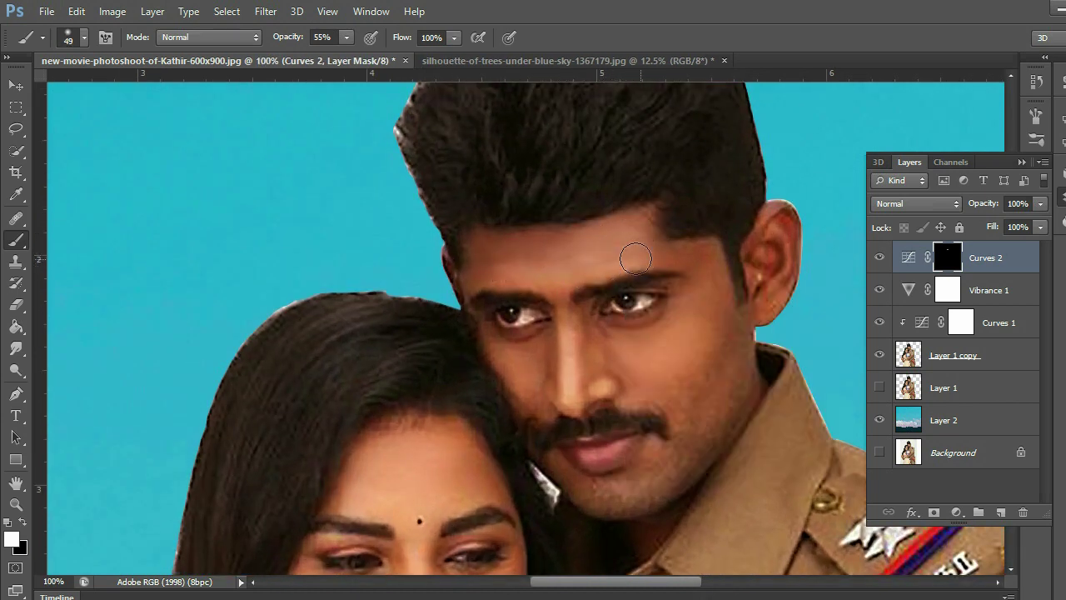
pyautogui.moveTo(650, 353)
pyautogui.mouseDown()
pyautogui.moveTo(674, 333)
pyautogui.moveTo(649, 359)
pyautogui.mouseUp()
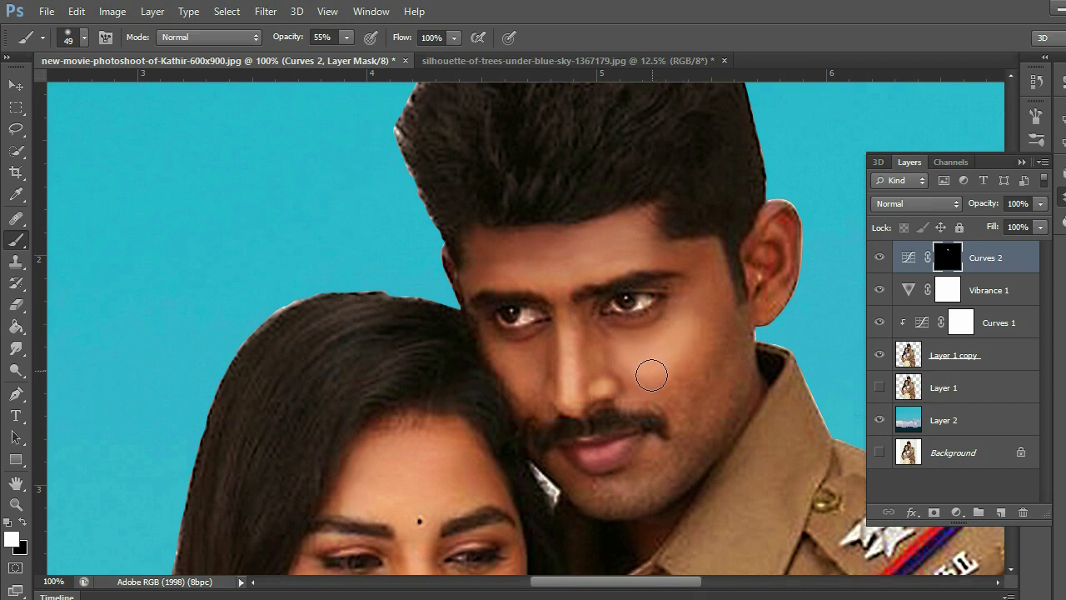
# - Brighten the man's chin, the cheek beside his nose and his lower ear
pyautogui.scroll(-3, 633, 337)
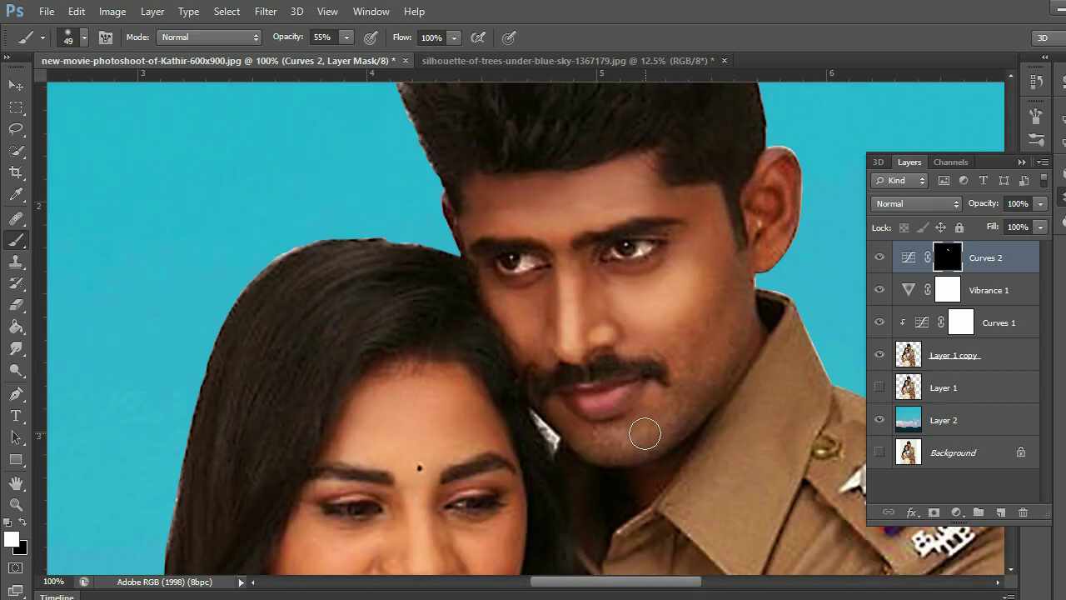
pyautogui.moveTo(650, 419); pyautogui.dragTo(671, 355)
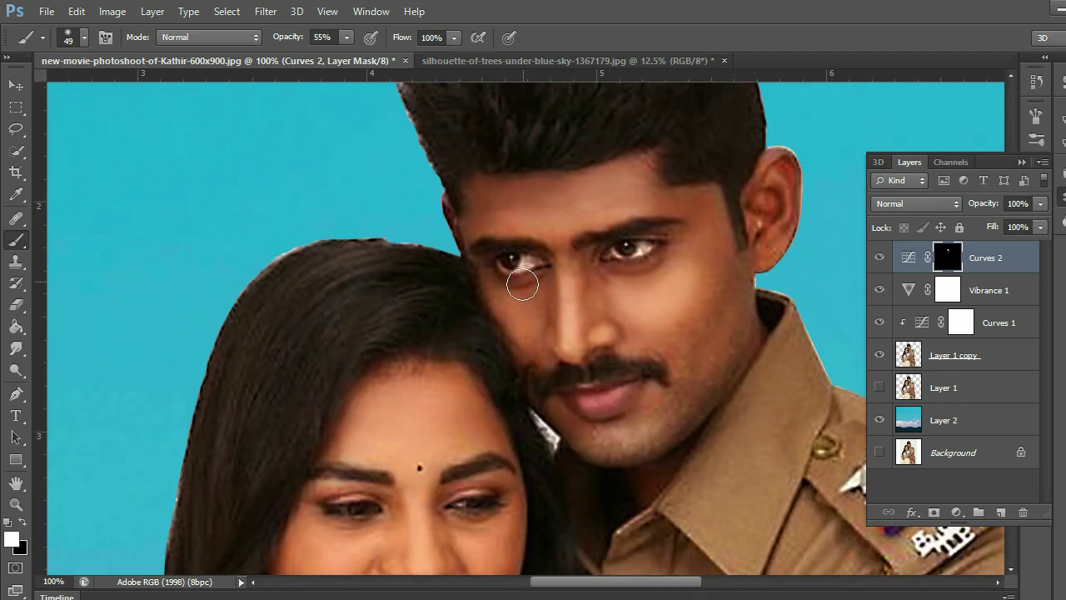
pyautogui.scroll(1, 743, 286)
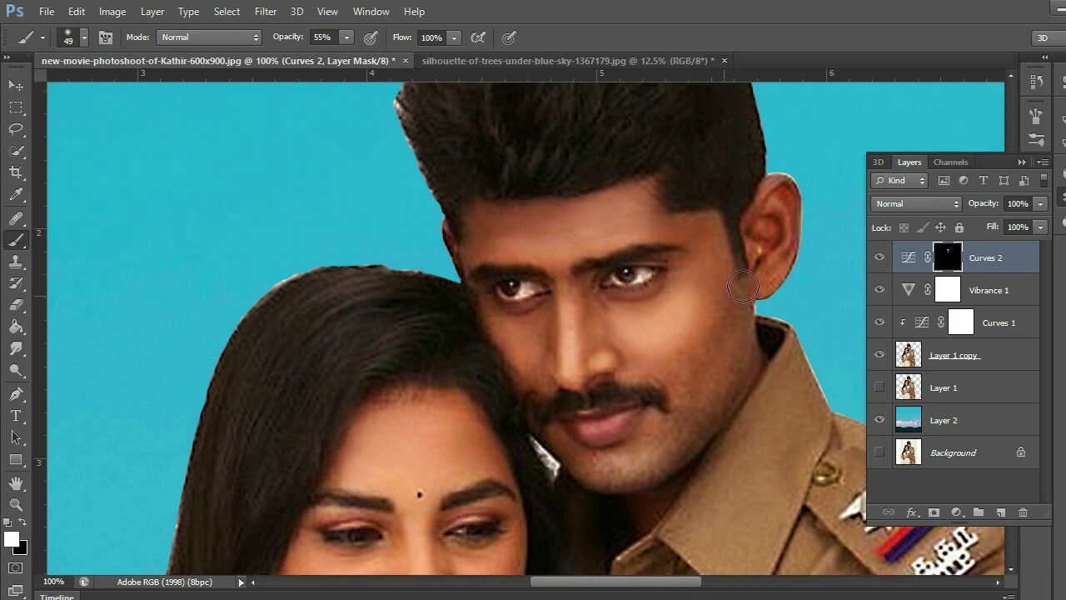
pyautogui.scroll(1, 750, 269)
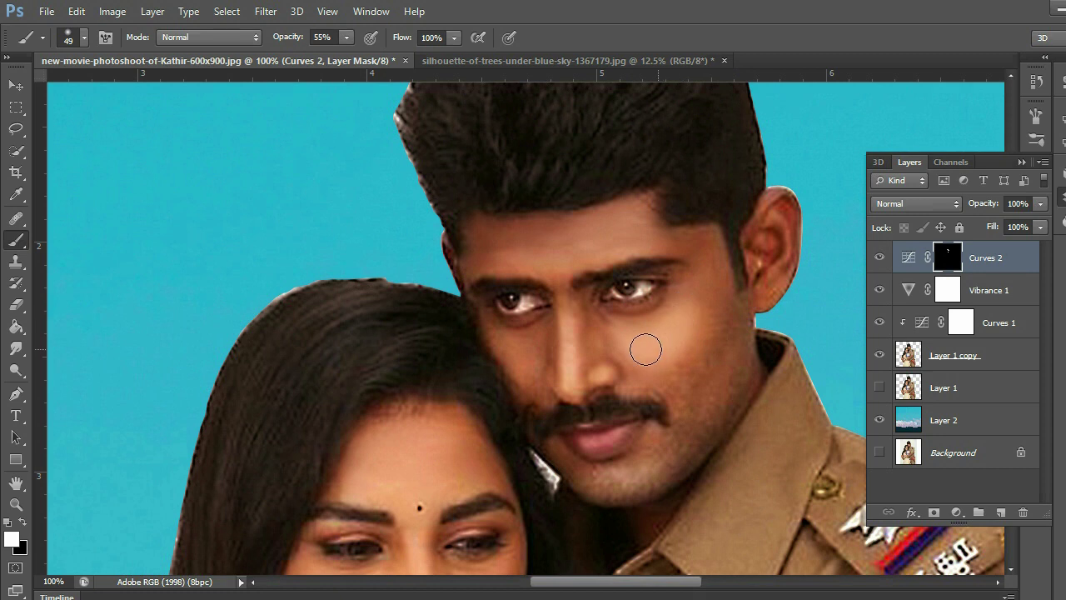
pyautogui.moveTo(646, 349); pyautogui.dragTo(649, 387)
pyautogui.scroll(-3, 717, 433)
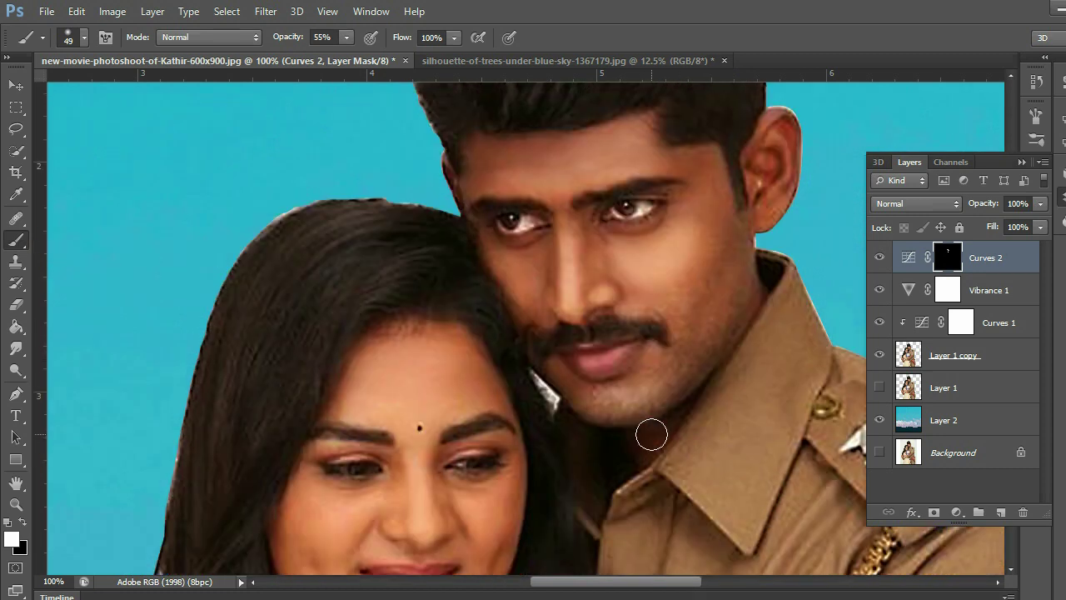
pyautogui.scroll(4, 719, 334)
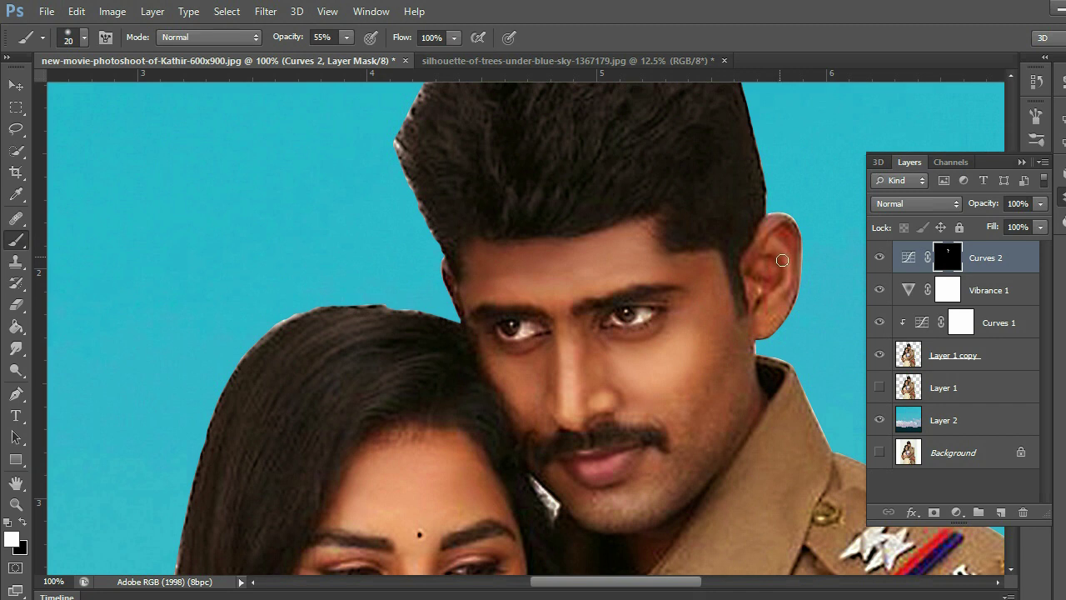
pyautogui.moveTo(777, 277); pyautogui.dragTo(752, 347)
pyautogui.scroll(-1, 695, 342)
# - Enlarge the brush to 201 px
pyautogui.hotkey('ctrl', '-')
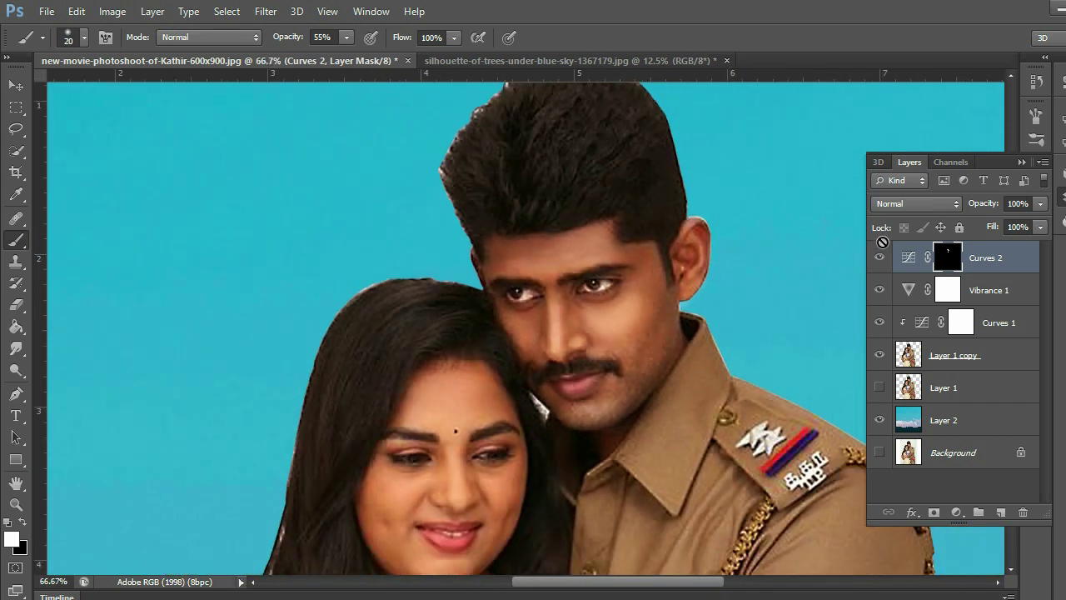
pyautogui.hotkey('ctrl', '+')
pyautogui.rightClick(698, 280)
pyautogui.write('201')
pyautogui.press('Return')
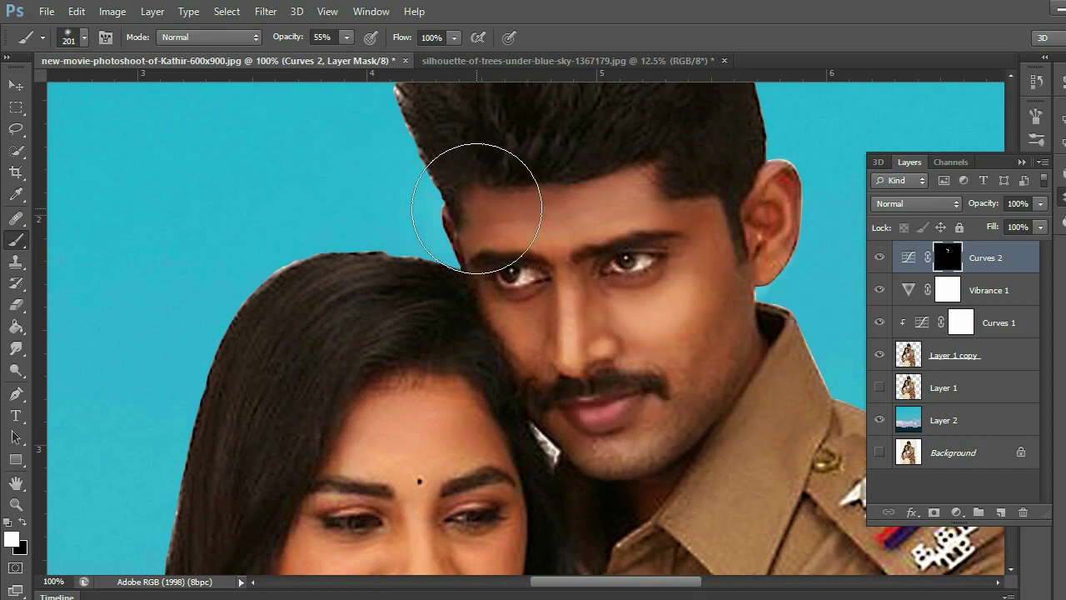
pyautogui.hotkey('ctrl', '-')
# - Toggle Curves 2 off and on twice to compare, then zoom to the woman's face
pyautogui.click(878, 258)
pyautogui.click(879, 258)
pyautogui.click(879, 259)
pyautogui.click(878, 258)
pyautogui.hotkey('ctrl', '-')
pyautogui.hotkey('ctrl', '-')
pyautogui.hotkey('ctrl', '+')
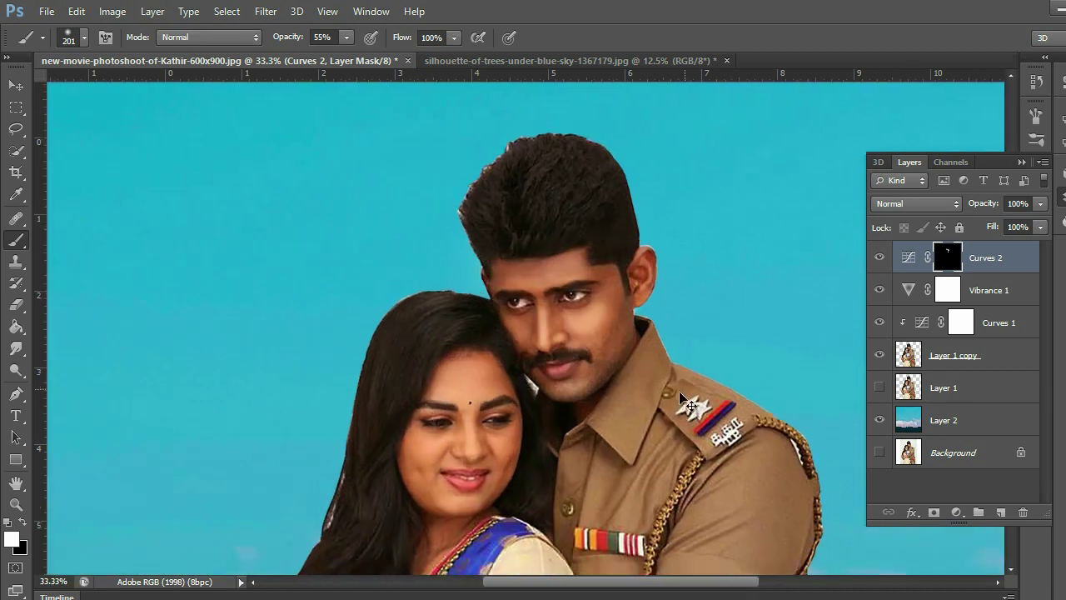
pyautogui.hotkey('ctrl', '+')
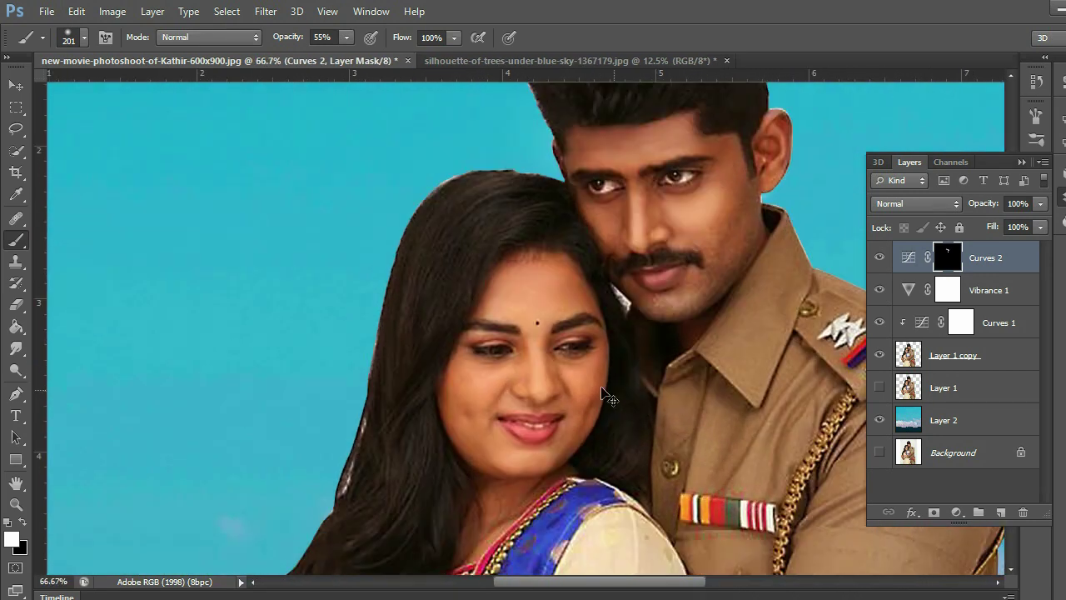
pyautogui.hotkey('ctrl', '+')
# - Brighten the woman's nose bridge with a small brush, then resize the brush to 61 px
pyautogui.press('[')
pyautogui.press('[')
pyautogui.press('[')
pyautogui.press('[')
pyautogui.press('[')
pyautogui.press('[')
pyautogui.press('[')
pyautogui.press('[')
pyautogui.moveTo(551, 402); pyautogui.dragTo(548, 410)
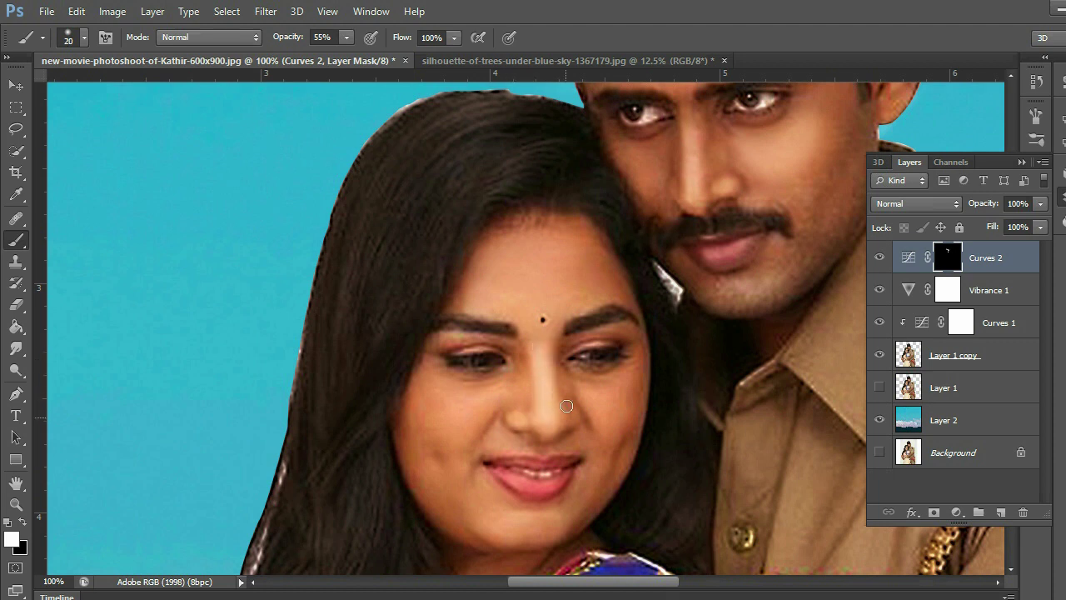
pyautogui.scroll(-2, 567, 406)
pyautogui.rightClick(570, 250)
pyautogui.moveTo(608, 293); pyautogui.dragTo(633, 293)
pyautogui.press('Return')
# - Paint brightening over the woman's forehead, left cheek and chin, then switch to full brush opacity
pyautogui.moveTo(502, 200)
pyautogui.mouseDown()
pyautogui.moveTo(511, 219)
pyautogui.moveTo(578, 198)
pyautogui.moveTo(581, 166)
pyautogui.mouseUp()
pyautogui.moveTo(463, 327)
pyautogui.mouseDown()
pyautogui.moveTo(476, 309)
pyautogui.moveTo(535, 325)
pyautogui.moveTo(616, 309)
pyautogui.mouseUp()
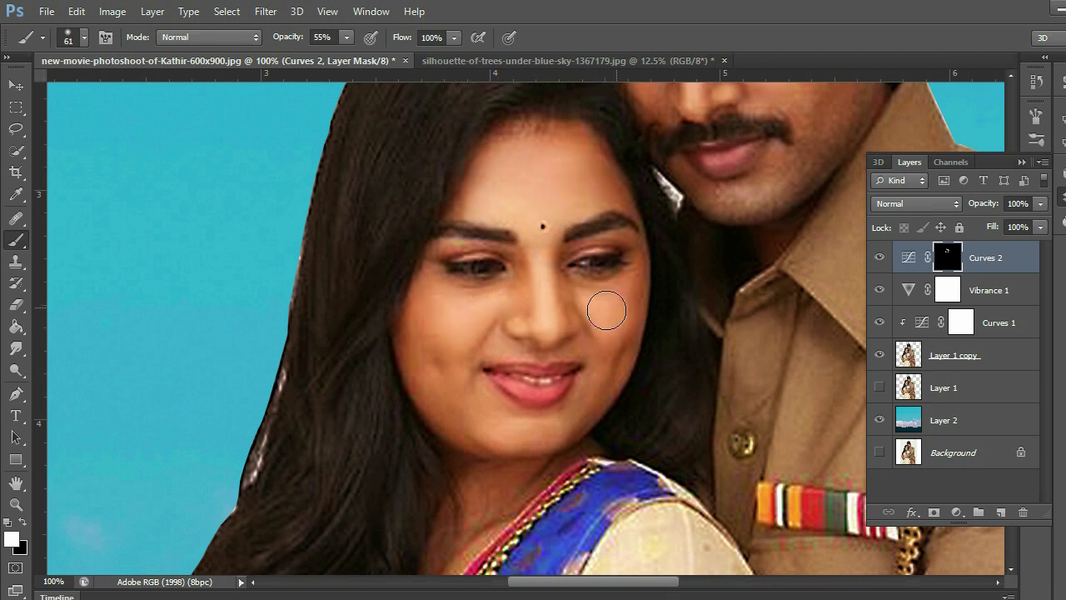
pyautogui.moveTo(516, 424)
pyautogui.mouseDown()
pyautogui.moveTo(469, 341)
pyautogui.moveTo(427, 362)
pyautogui.moveTo(500, 291)
pyautogui.moveTo(614, 305)
pyautogui.moveTo(467, 267)
pyautogui.moveTo(616, 262)
pyautogui.mouseUp()
pyautogui.scroll(-1, 500, 399)
pyautogui.scroll(-3, 448, 438)
pyautogui.scroll(5, 758, 297)
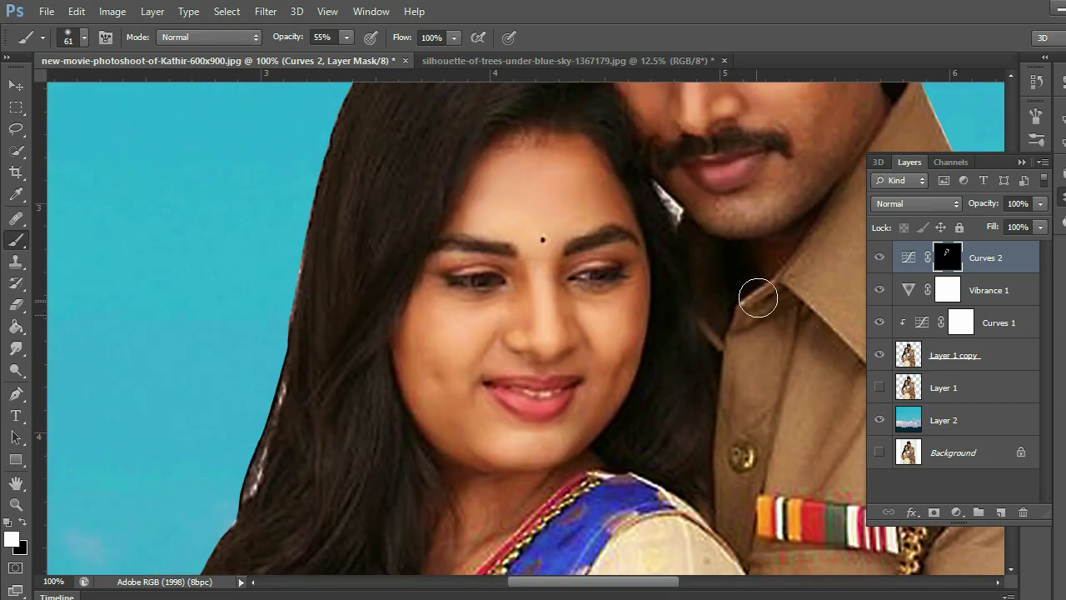
pyautogui.scroll(4, 758, 297)
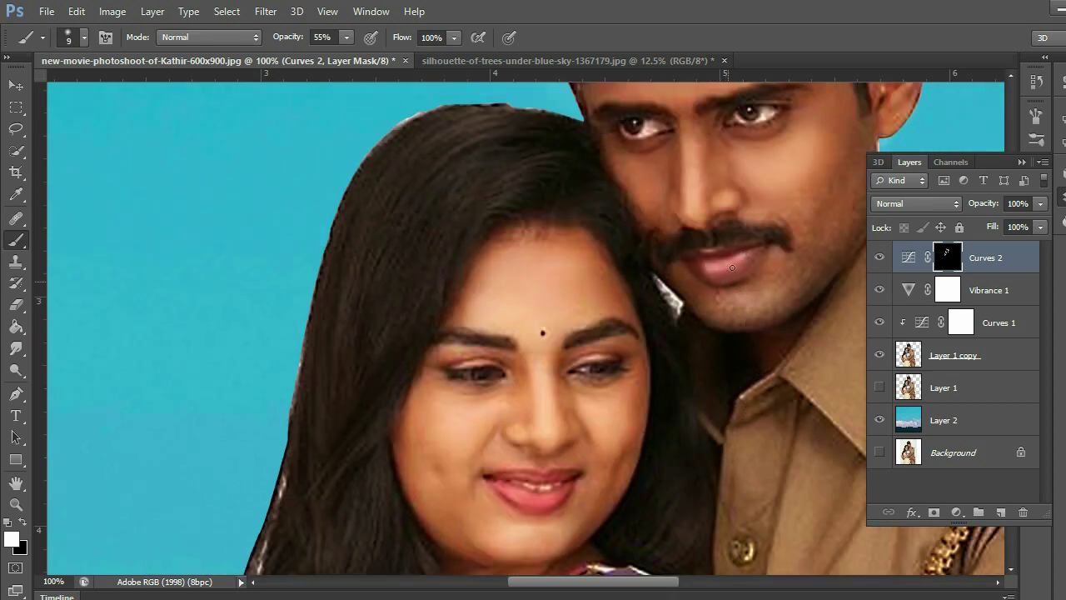
pyautogui.scroll(5, 732, 267)
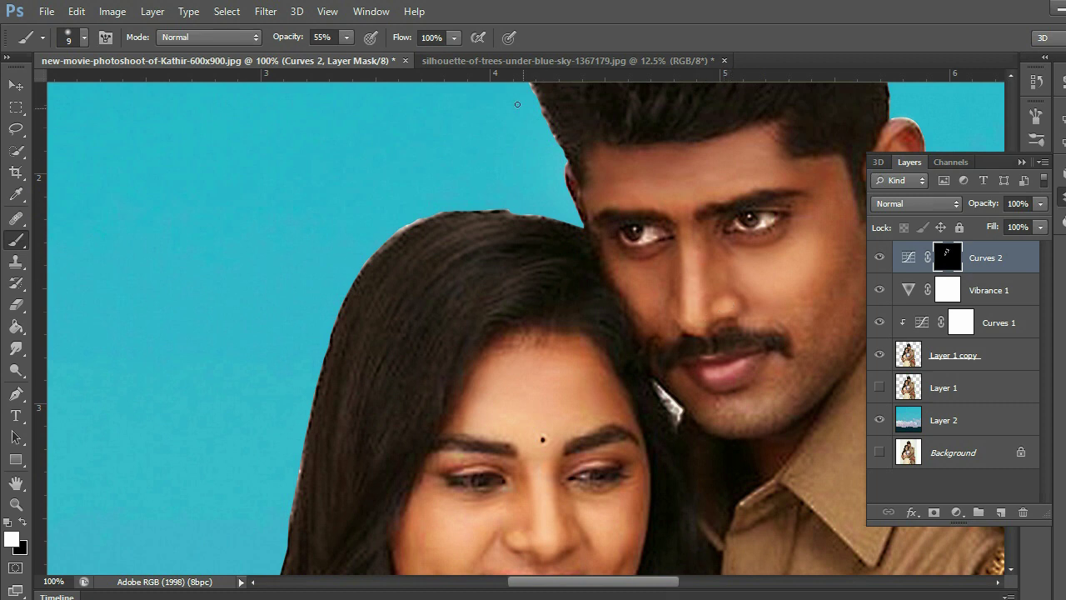
pyautogui.click(733, 307)
pyautogui.scroll(4, 729, 353)
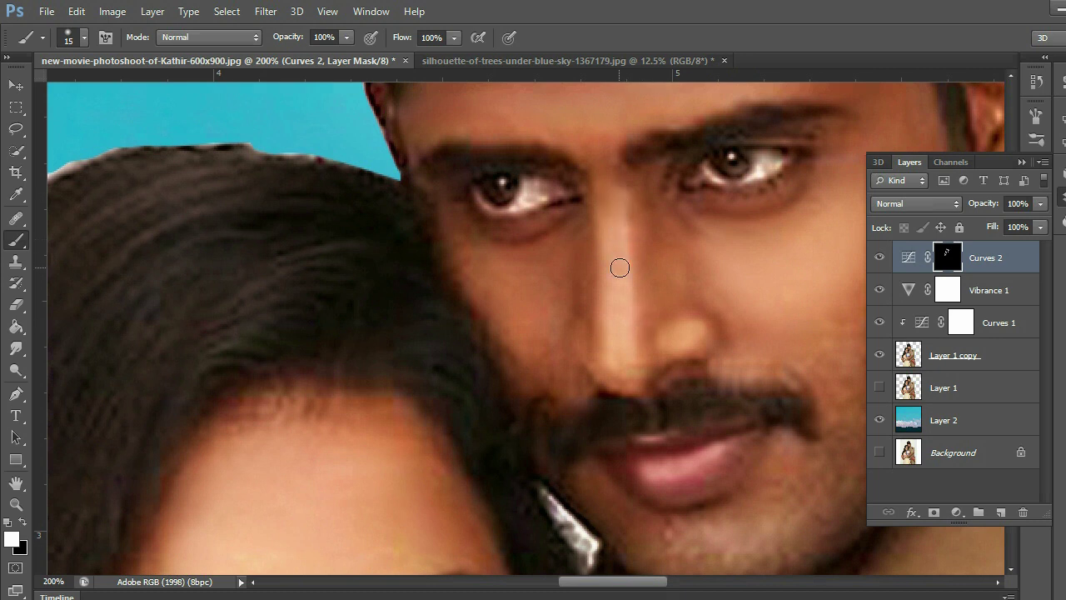
pyautogui.scroll(2, 634, 379)
pyautogui.scroll(-2, 699, 399)
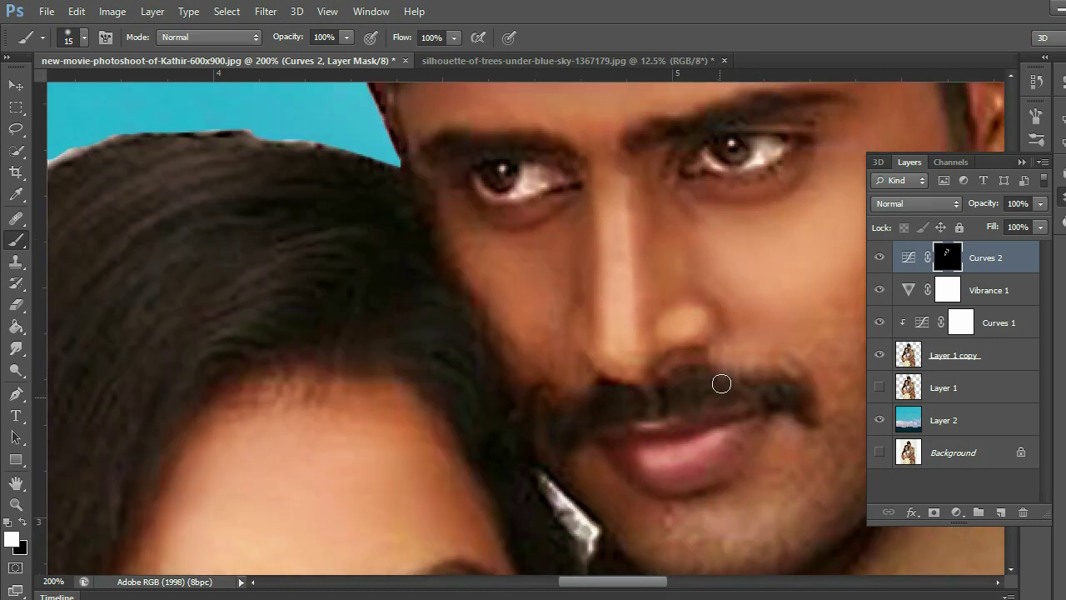
pyautogui.scroll(1, 721, 380)
pyautogui.rightClick(825, 293)
pyautogui.press('Return')
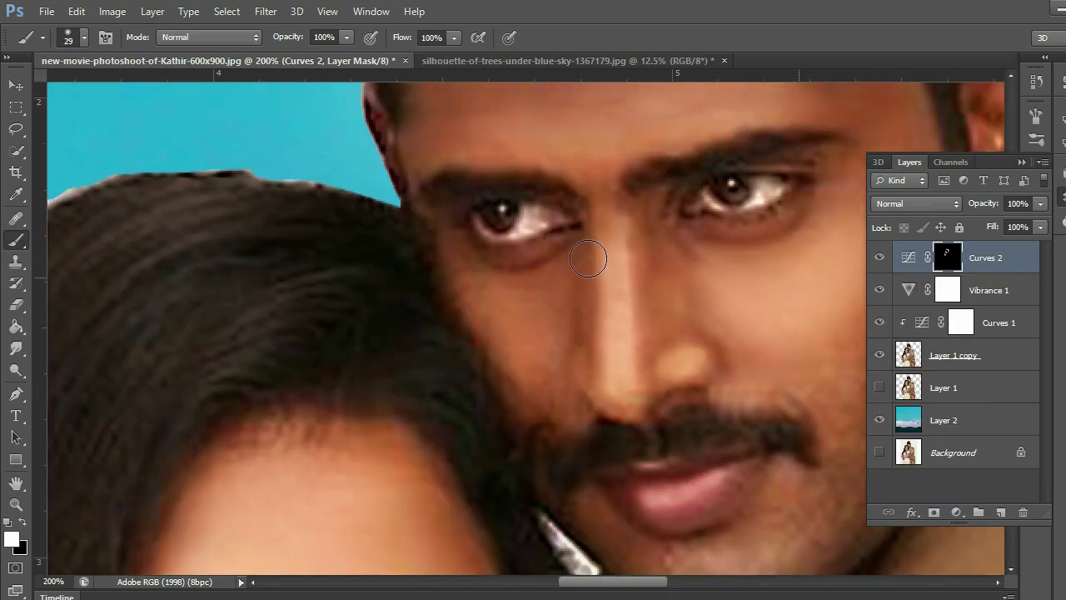
pyautogui.hscroll(3, 631, 308)
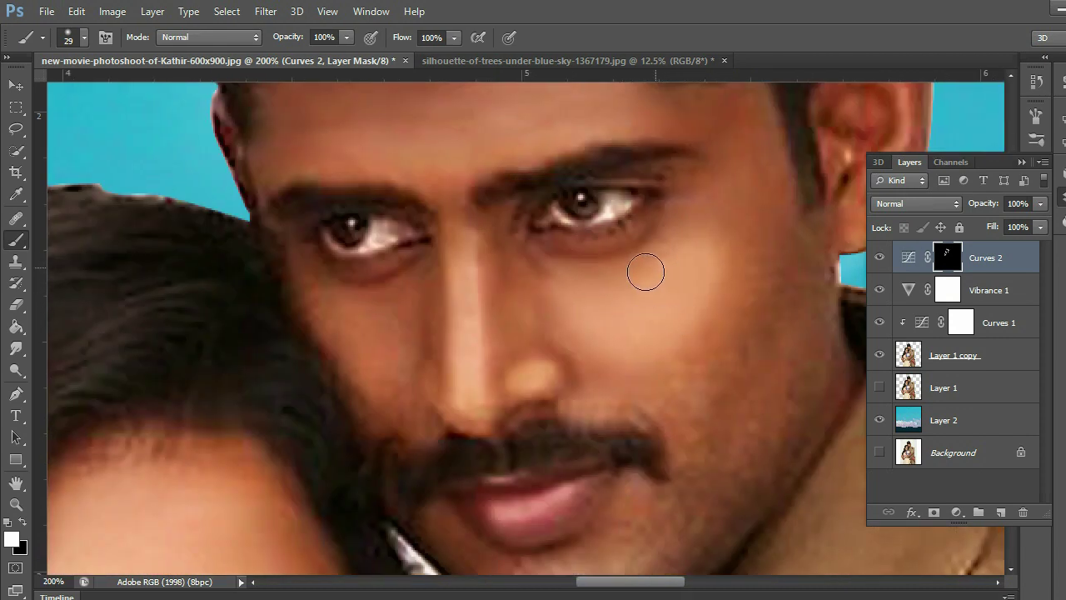
pyautogui.scroll(1, 633, 311)
pyautogui.scroll(1, 600, 216)
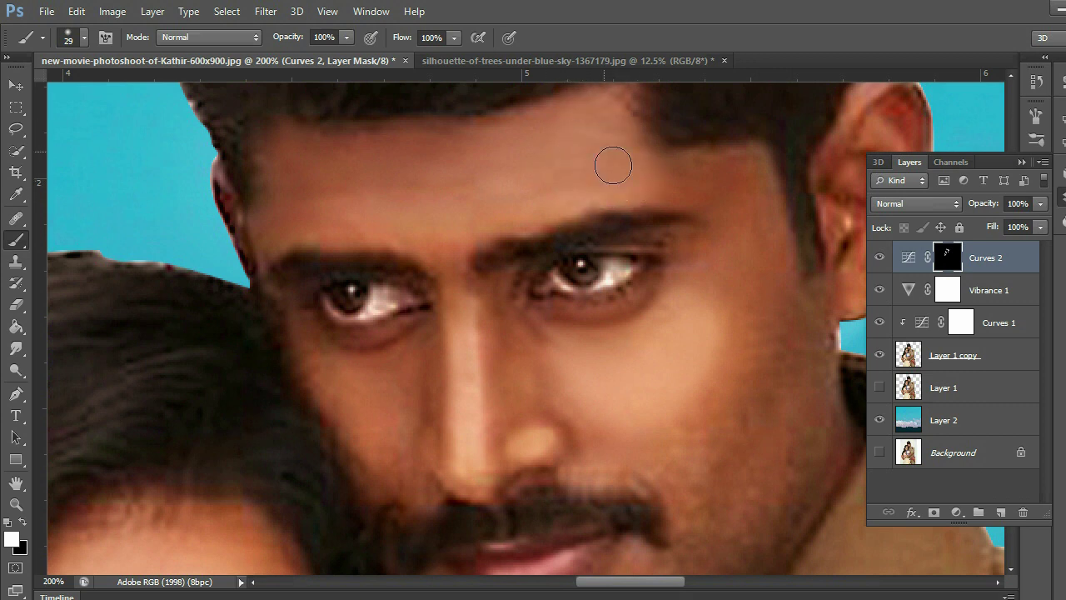
pyautogui.hotkey('ctrl', '-')
pyautogui.hotkey('ctrl', '-')
pyautogui.hotkey('ctrl', '-')
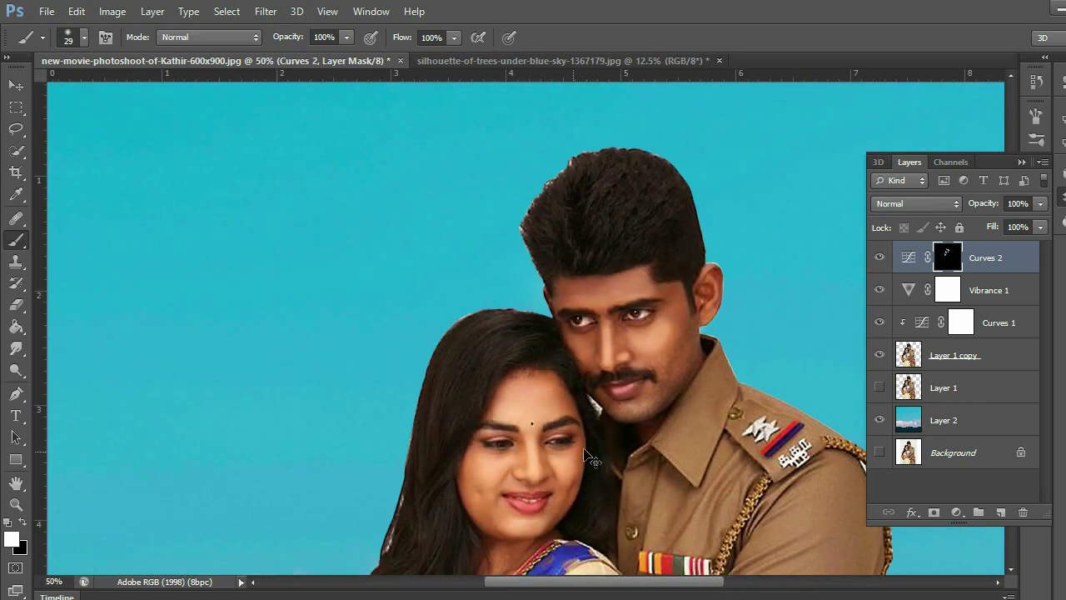
pyautogui.hotkey('ctrl', '+')
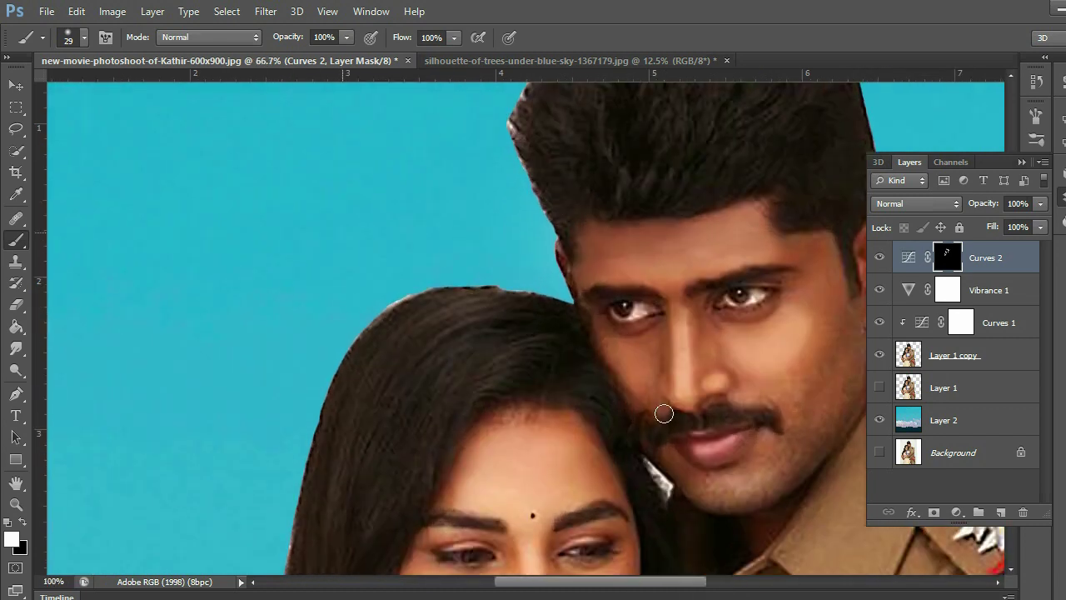
pyautogui.scroll(1, 666, 421)
pyautogui.hotkey('ctrl', '+')
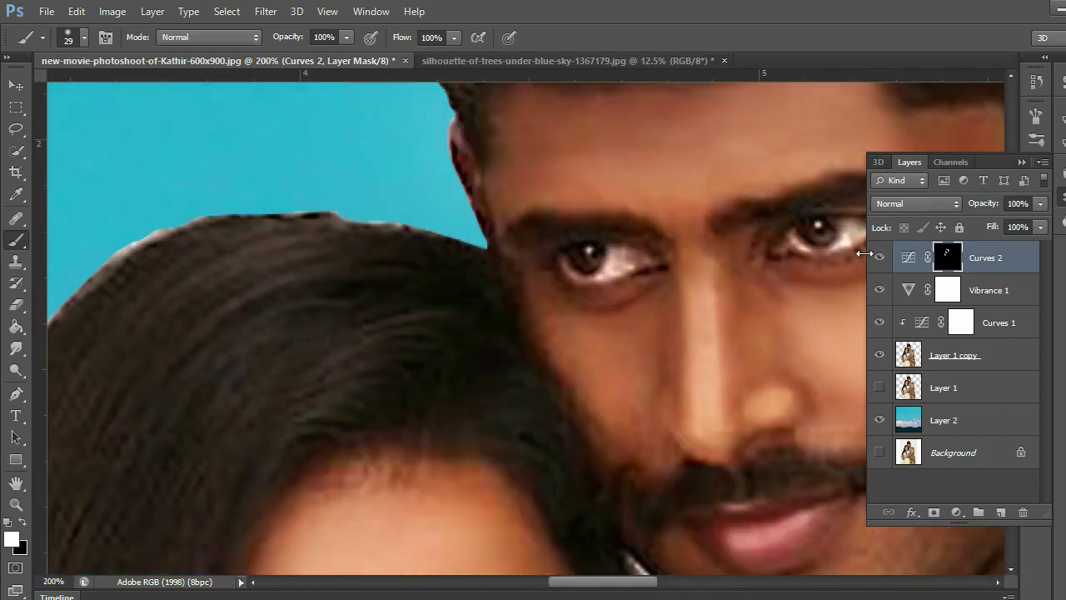
pyautogui.hotkey('ctrl', '-')
pyautogui.hotkey('ctrl', '-')
pyautogui.hotkey('ctrl', '-')
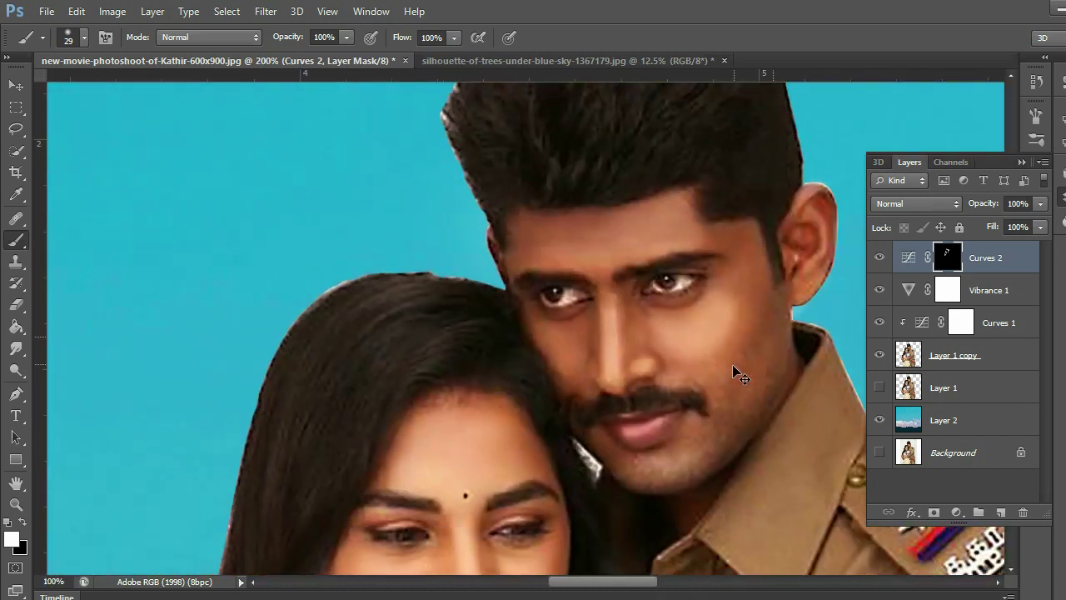
pyautogui.hotkey('ctrl', '+')
pyautogui.hotkey('ctrl', '+')
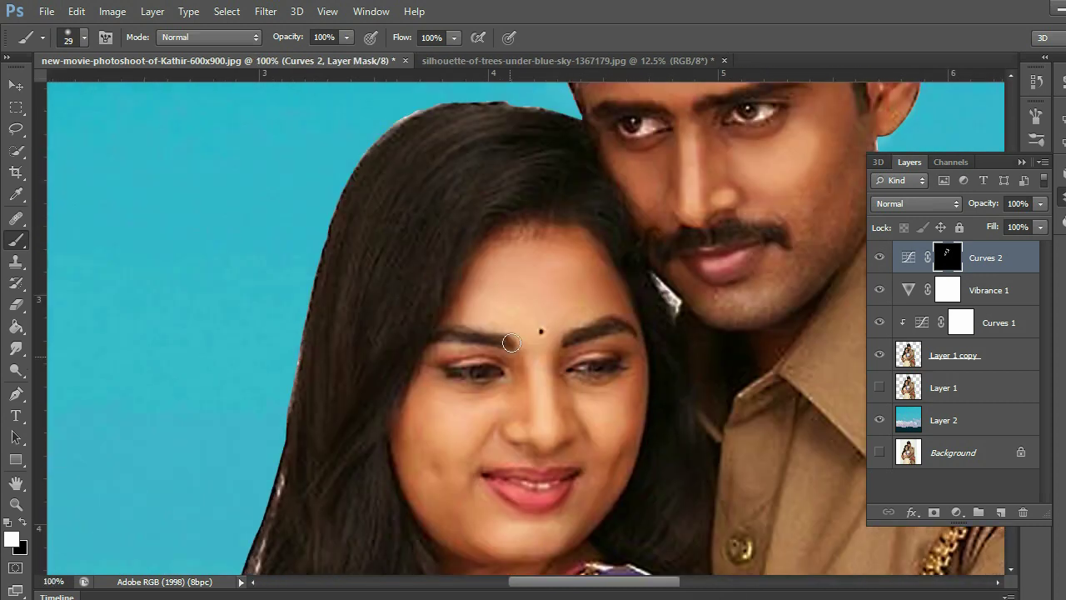
# - Shrink the brush and zoom in on the woman's lips
pyautogui.scroll(-2, 539, 310)
pyautogui.press(']')
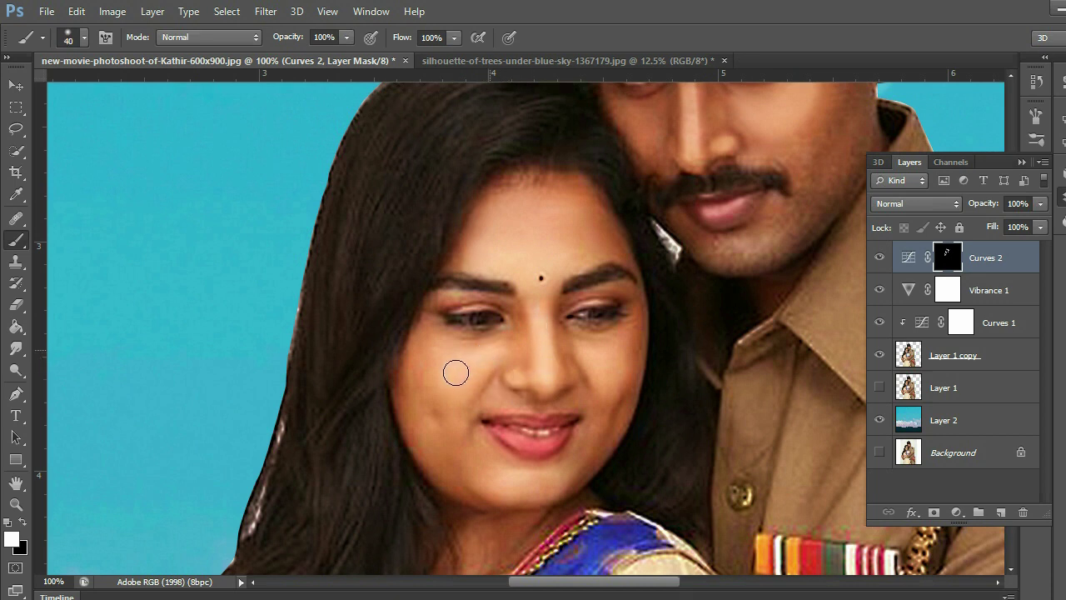
pyautogui.press('[')
pyautogui.press('[')
pyautogui.press('[')
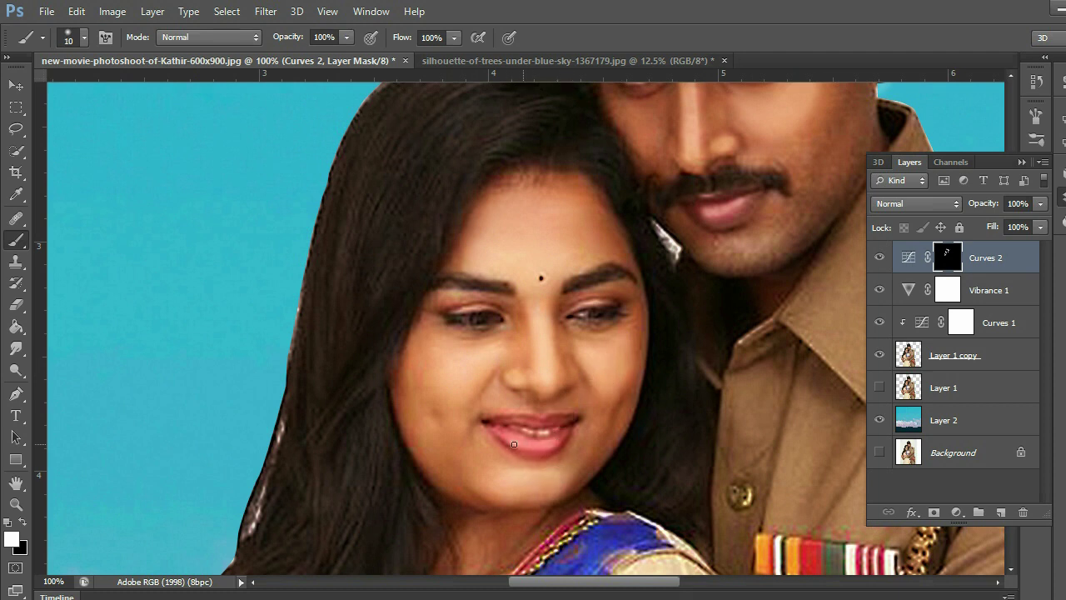
pyautogui.scroll(-1, 579, 444)
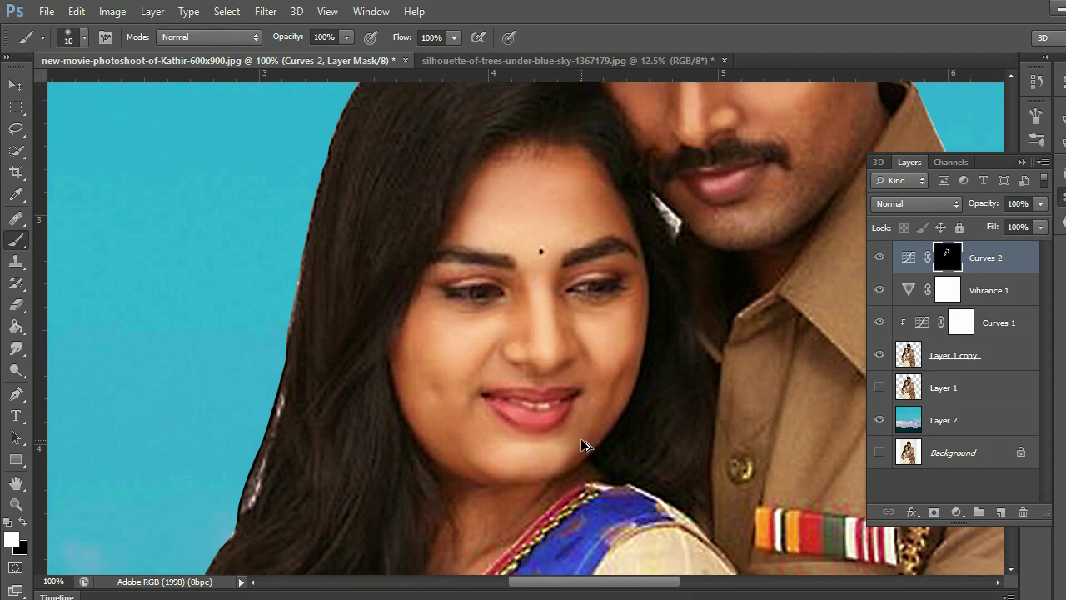
pyautogui.scroll(-1, 581, 438)
pyautogui.hotkey('ctrl', '+')
pyautogui.hotkey('ctrl', '+')
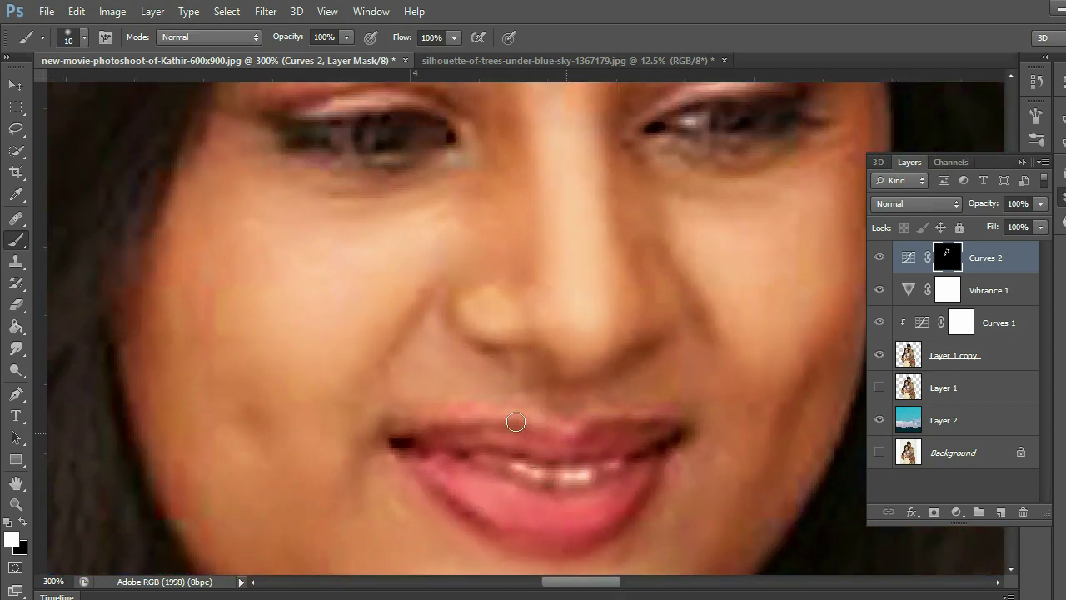
pyautogui.hotkey('ctrl', '-')
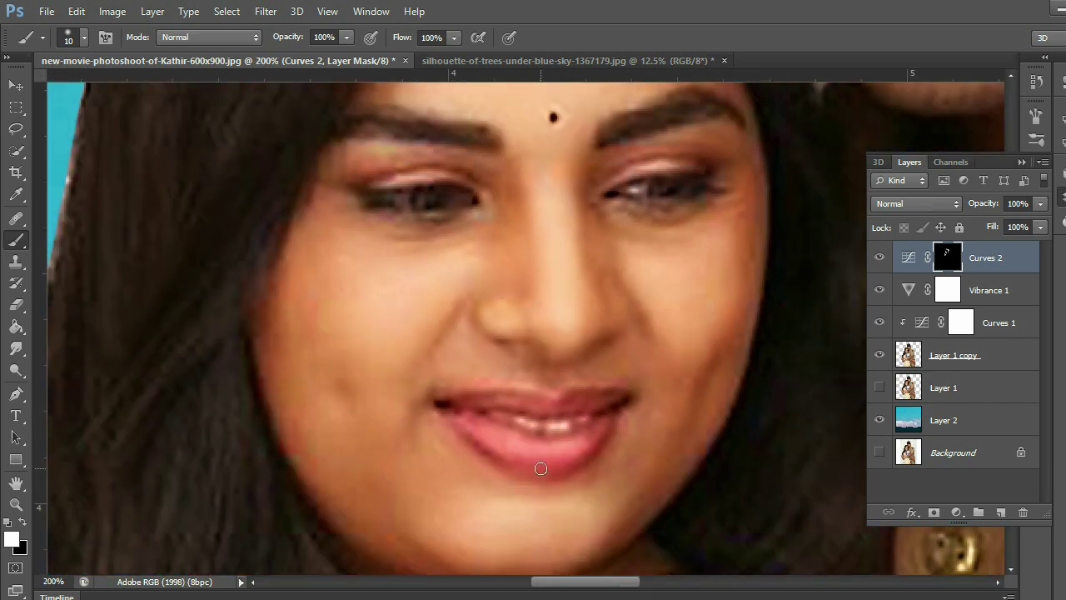
# - Set brush opacity to 59% and brighten the woman's upper lip
pyautogui.click(346, 37)
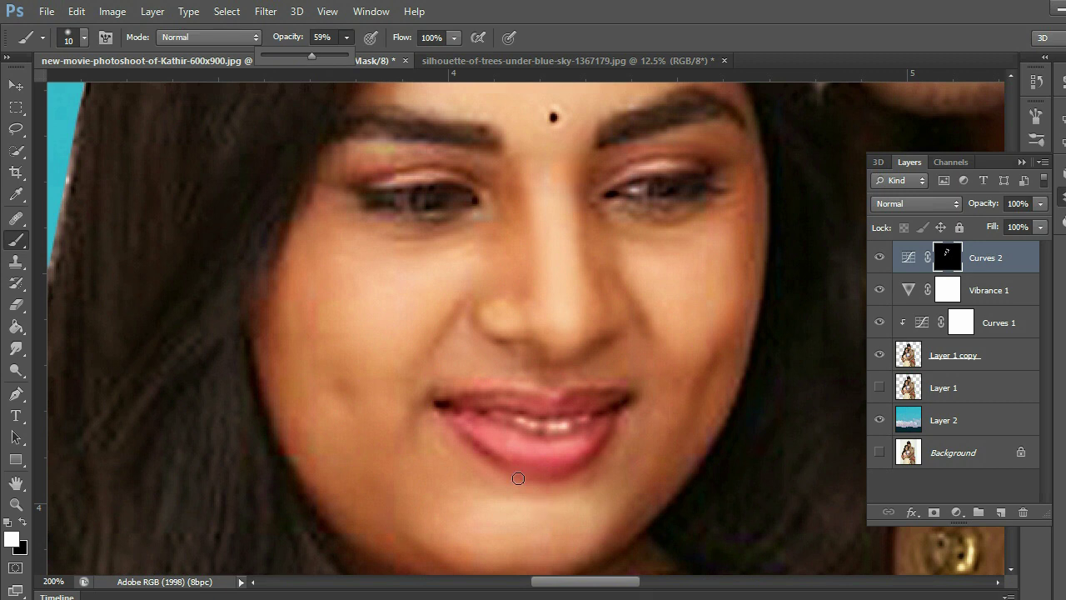
pyautogui.click(521, 445)
pyautogui.moveTo(495, 387); pyautogui.dragTo(512, 388)
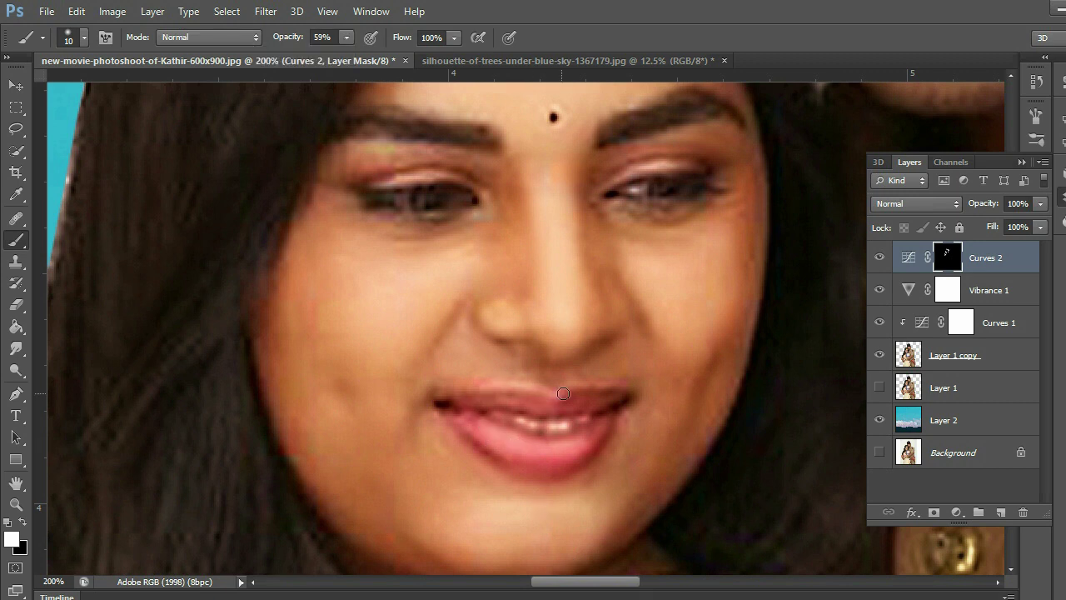
pyautogui.hotkey('ctrl', '-')
pyautogui.hotkey('ctrl', '-')
pyautogui.hotkey('ctrl', '-')
pyautogui.hotkey('ctrl', '-')
pyautogui.hotkey('ctrl', '-')
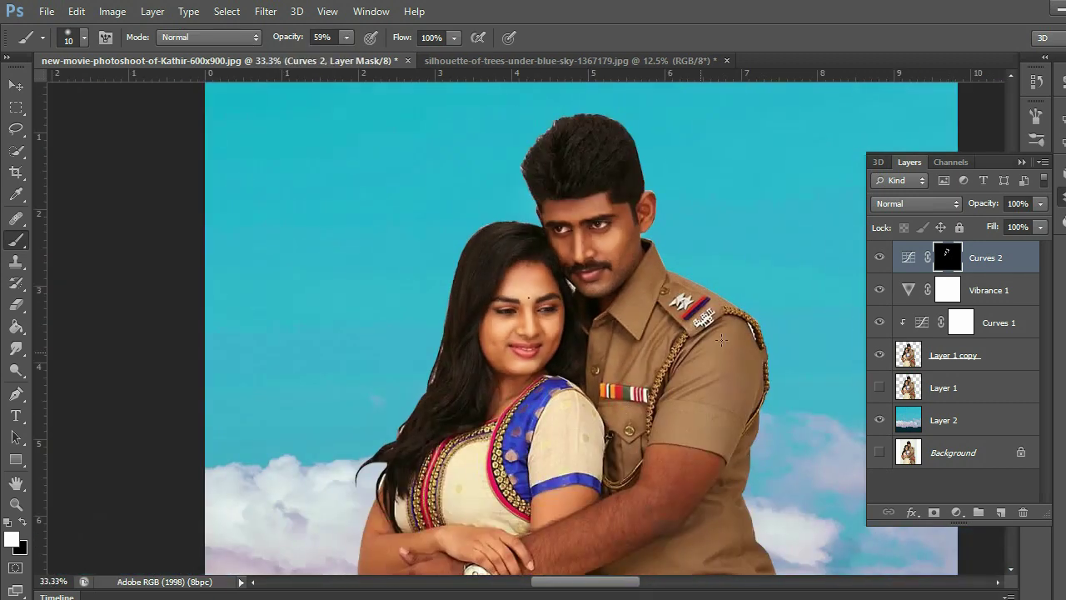
# - Toggle Curves 2 off and on to compare the faces, leaving it visible
pyautogui.click(884, 264)
pyautogui.click(884, 263)
pyautogui.click(884, 263)
pyautogui.click(885, 263)
pyautogui.click(885, 264)
pyautogui.click(884, 264)
pyautogui.hotkey('ctrl', '-')
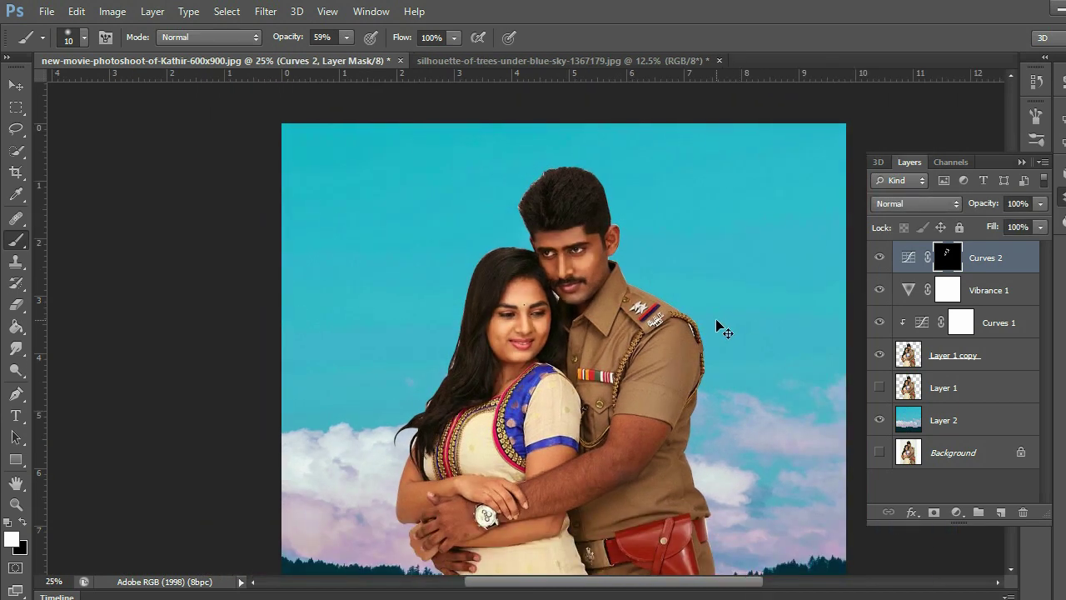
pyautogui.hotkey('ctrl', '-')
pyautogui.hotkey('ctrl', '+')
pyautogui.hotkey('ctrl', '+')
pyautogui.hotkey('ctrl', '+')
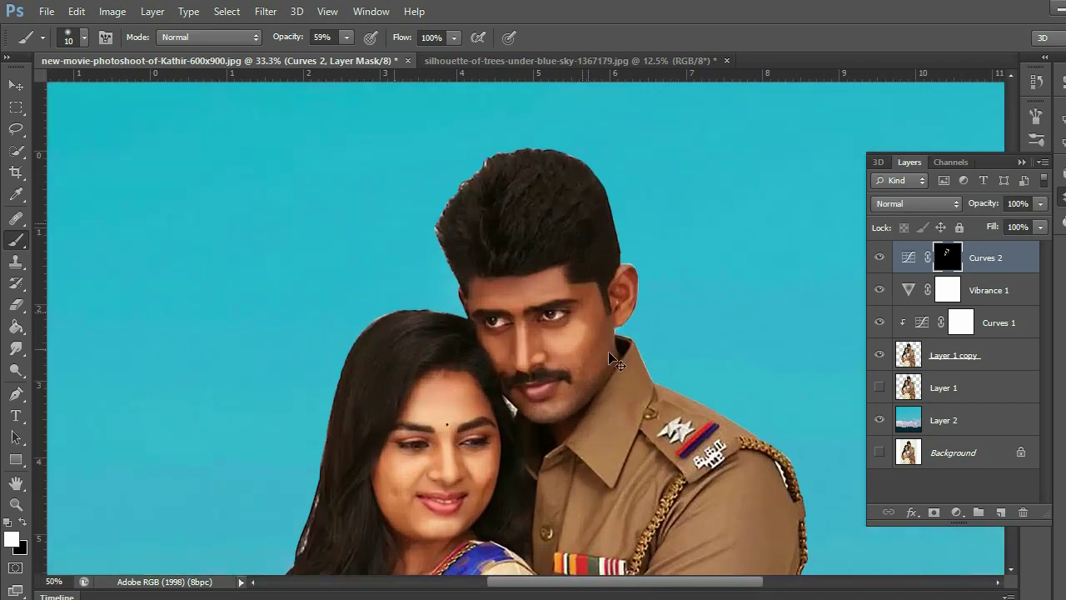
pyautogui.hotkey('ctrl', '+')
# - Set a 99 px brush and brighten the man's shirt sleeve, upper arm and forearm
pyautogui.rightClick(660, 323)
pyautogui.click(594, 325)
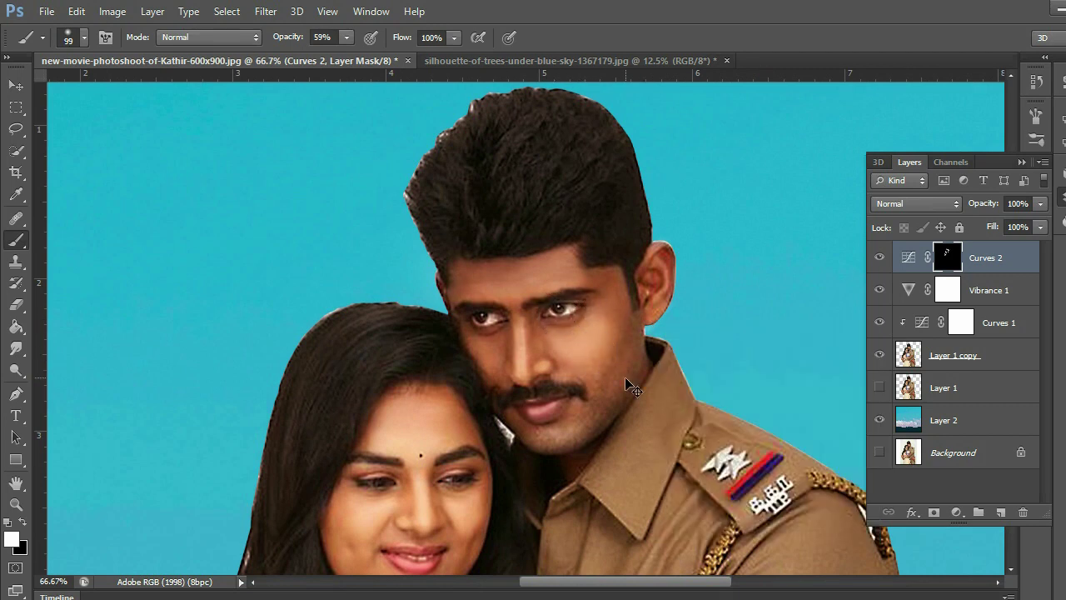
pyautogui.hotkey('ctrl', '-')
pyautogui.hotkey('ctrl', '-')
pyautogui.hotkey('ctrl', '+')
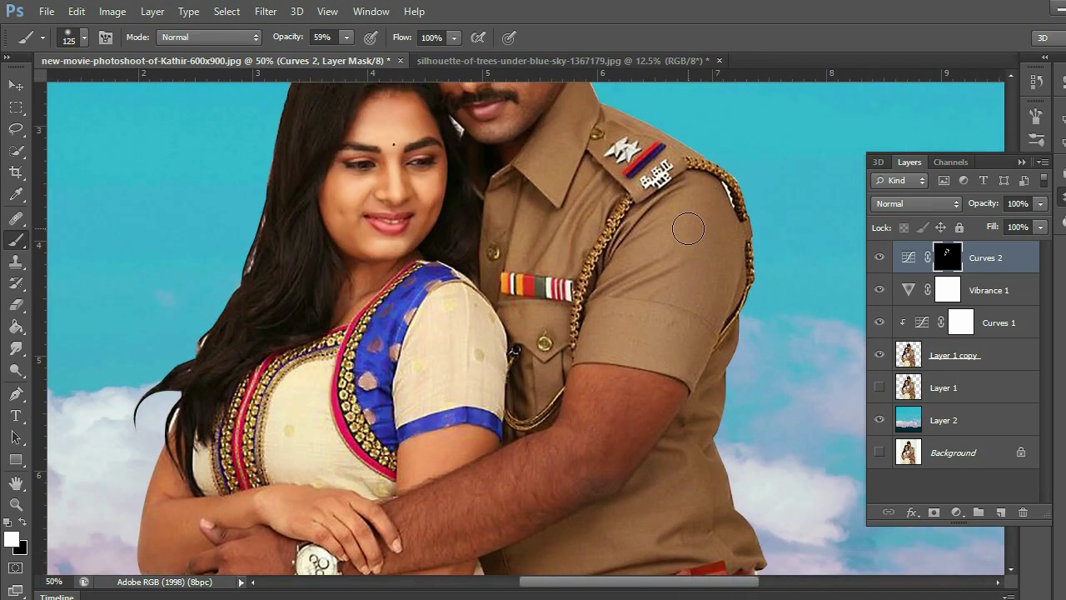
pyautogui.press(']')
pyautogui.press(']')
pyautogui.moveTo(662, 298)
pyautogui.mouseDown()
pyautogui.moveTo(671, 274)
pyautogui.moveTo(639, 348)
pyautogui.mouseUp()
pyautogui.moveTo(689, 257); pyautogui.dragTo(695, 202)
pyautogui.scroll(-2, 639, 348)
pyautogui.press('[')
pyautogui.press('[')
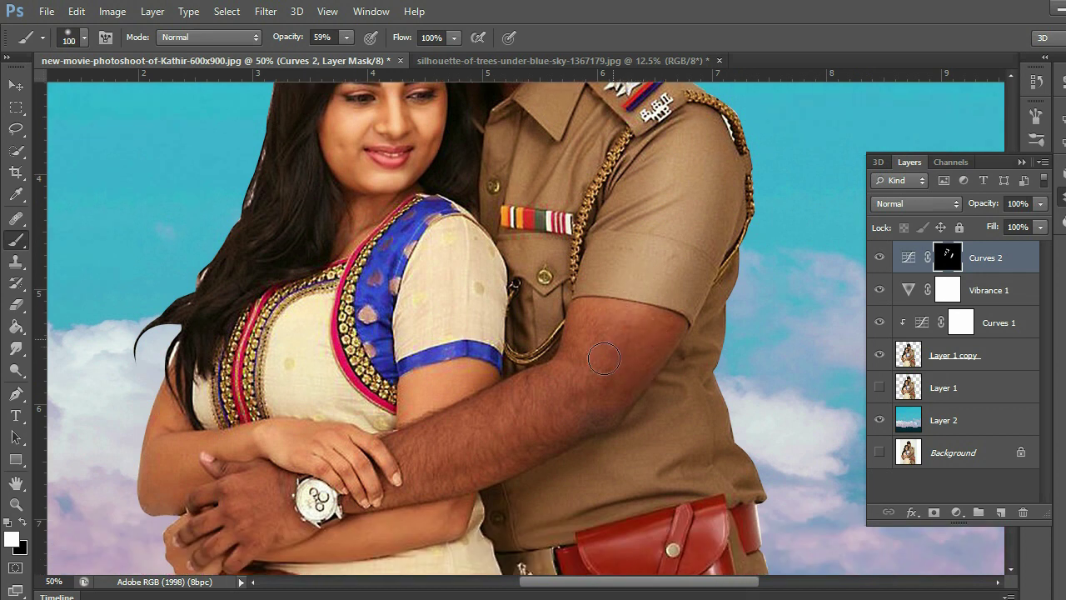
pyautogui.moveTo(618, 332); pyautogui.dragTo(644, 297)
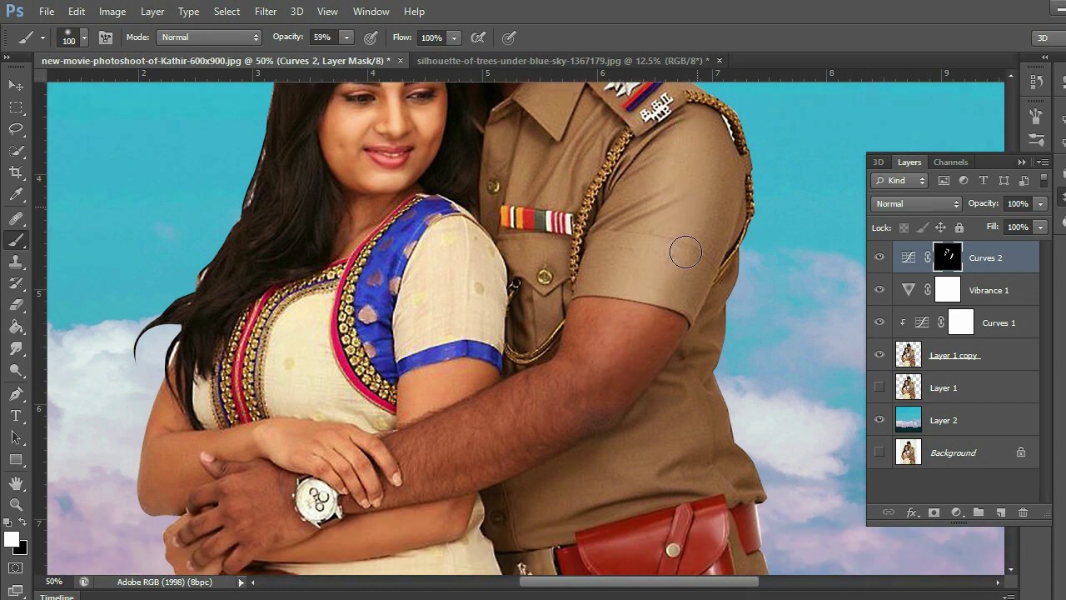
pyautogui.moveTo(453, 436)
pyautogui.mouseDown()
pyautogui.moveTo(433, 441)
pyautogui.moveTo(571, 381)
pyautogui.moveTo(492, 425)
pyautogui.moveTo(538, 392)
pyautogui.mouseUp()
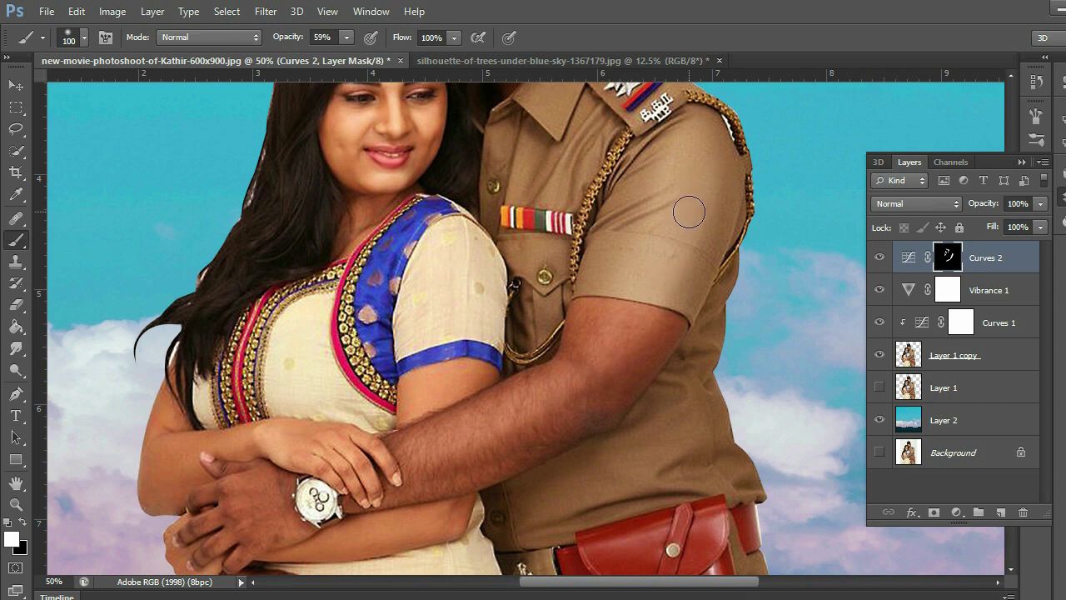
# - Set brush opacity to 68% and brighten the hands, watch area and lower shirt
pyautogui.hotkey('ctrl', '-')
pyautogui.hotkey('ctrl', '-')
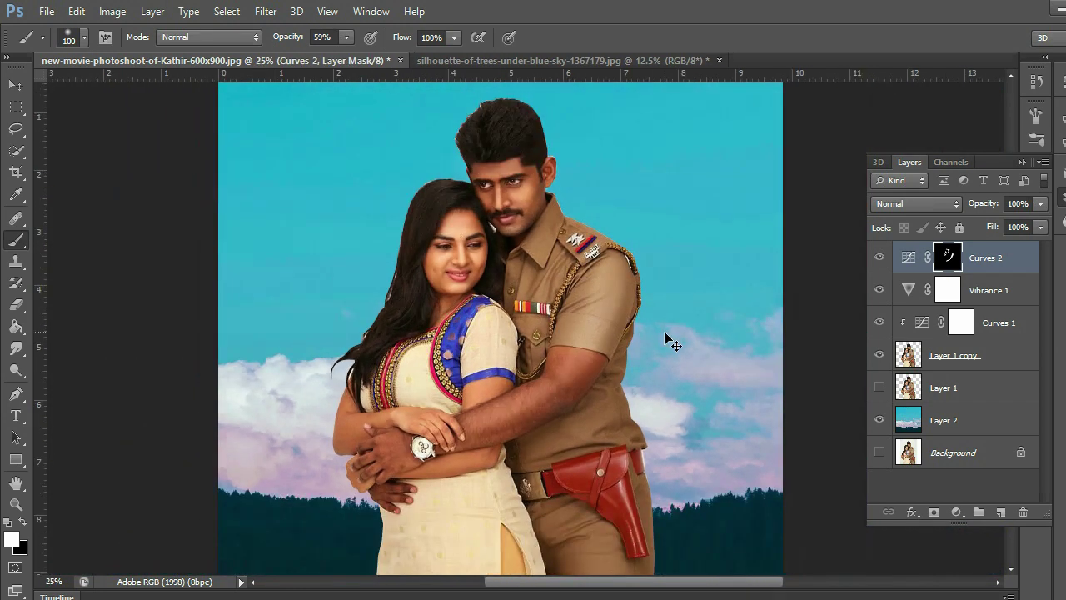
pyautogui.scroll(-2, 671, 350)
pyautogui.click(347, 37)
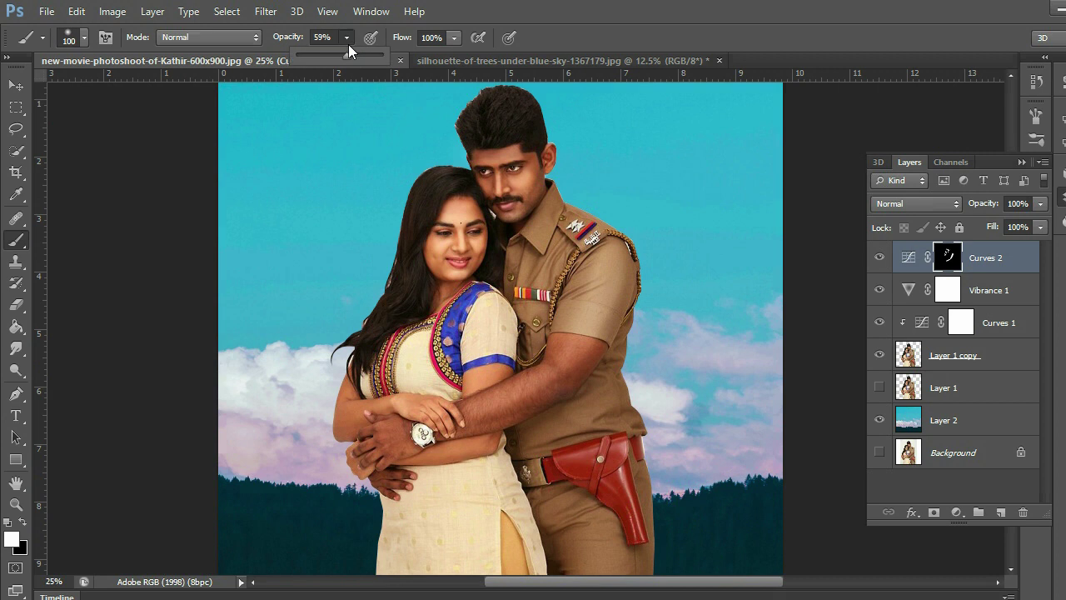
pyautogui.hotkey('ctrl', '+')
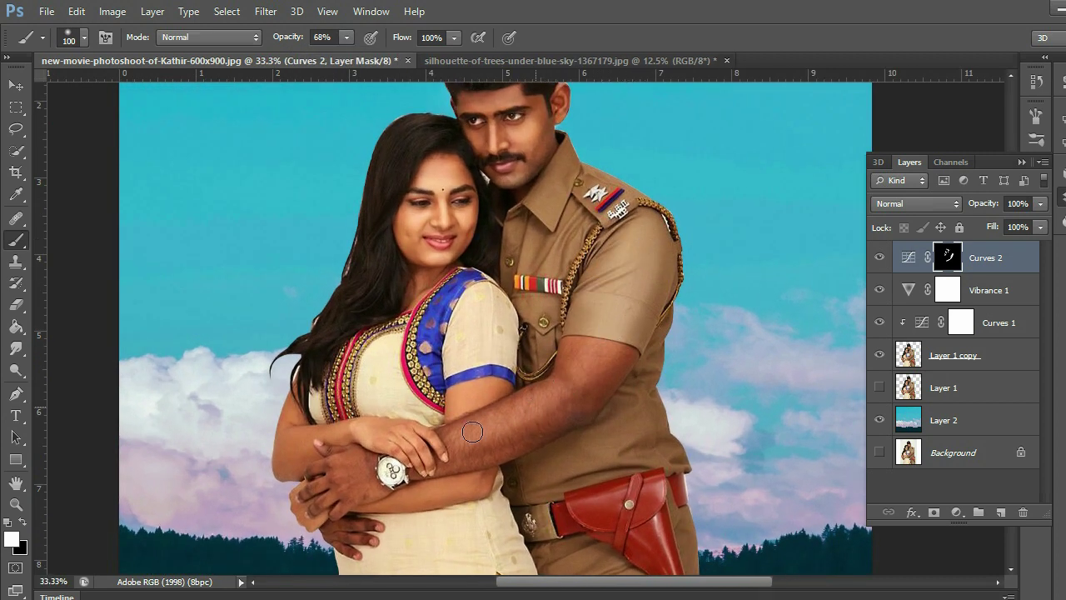
pyautogui.moveTo(336, 480); pyautogui.dragTo(383, 473)
pyautogui.moveTo(579, 473); pyautogui.dragTo(632, 460)
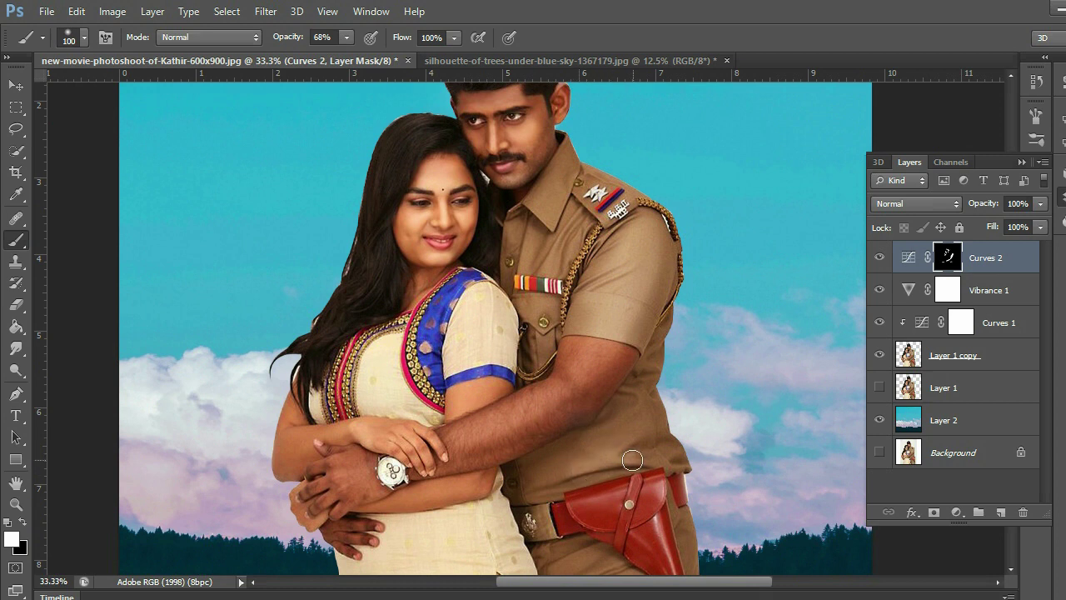
pyautogui.moveTo(640, 406); pyautogui.dragTo(623, 440)
# - With a smaller brush, brighten the man's collar, shoulder badge, shirt front and sleeve
pyautogui.hotkey('ctrl', '+')
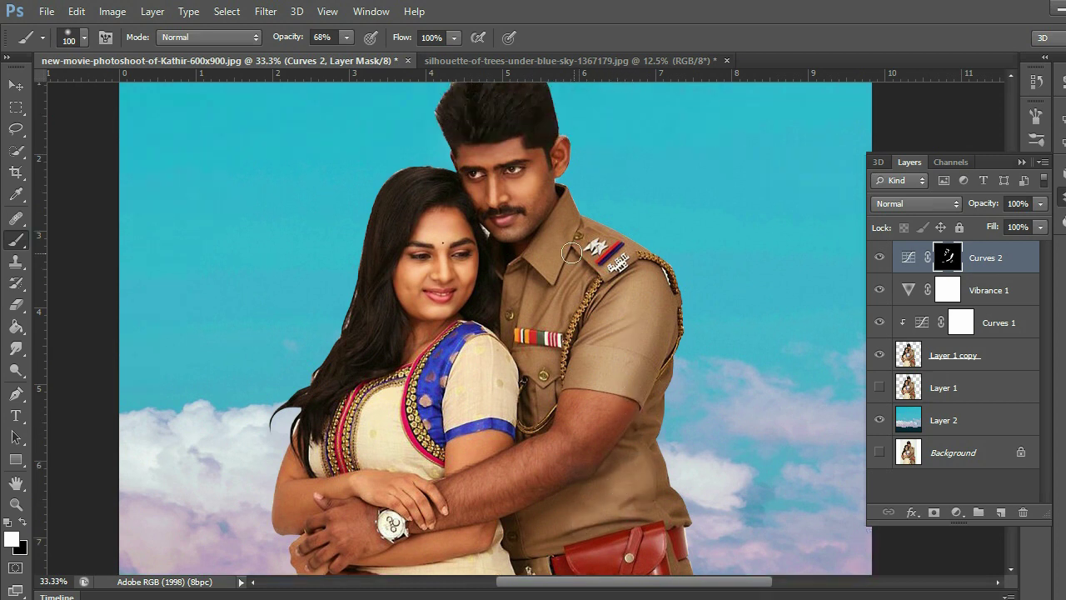
pyautogui.hotkey('ctrl', '+')
pyautogui.press('[')
pyautogui.press('[')
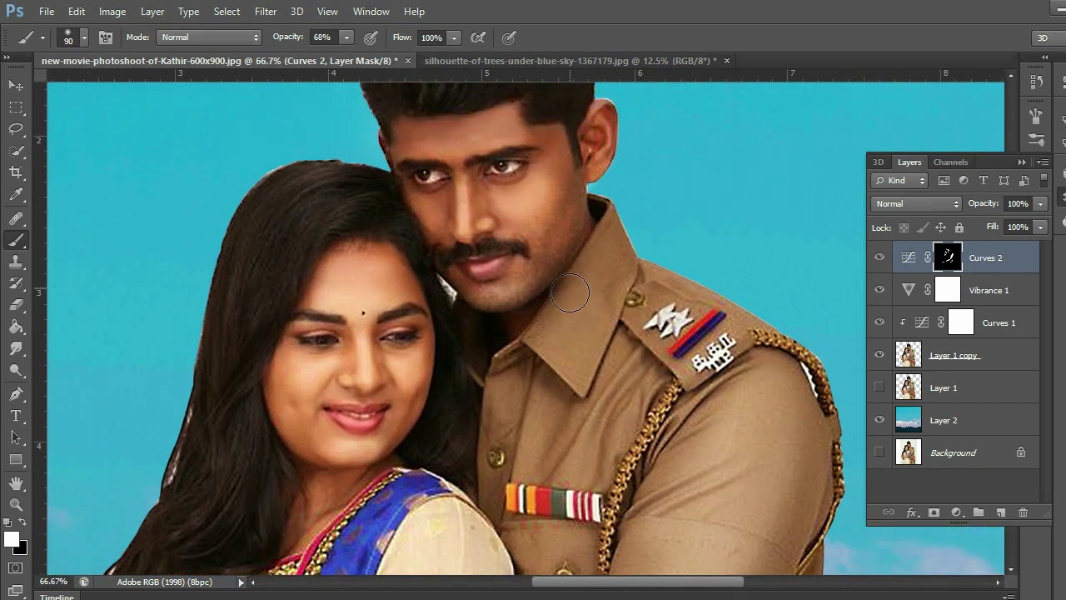
pyautogui.press('[')
pyautogui.moveTo(605, 274); pyautogui.dragTo(546, 340)
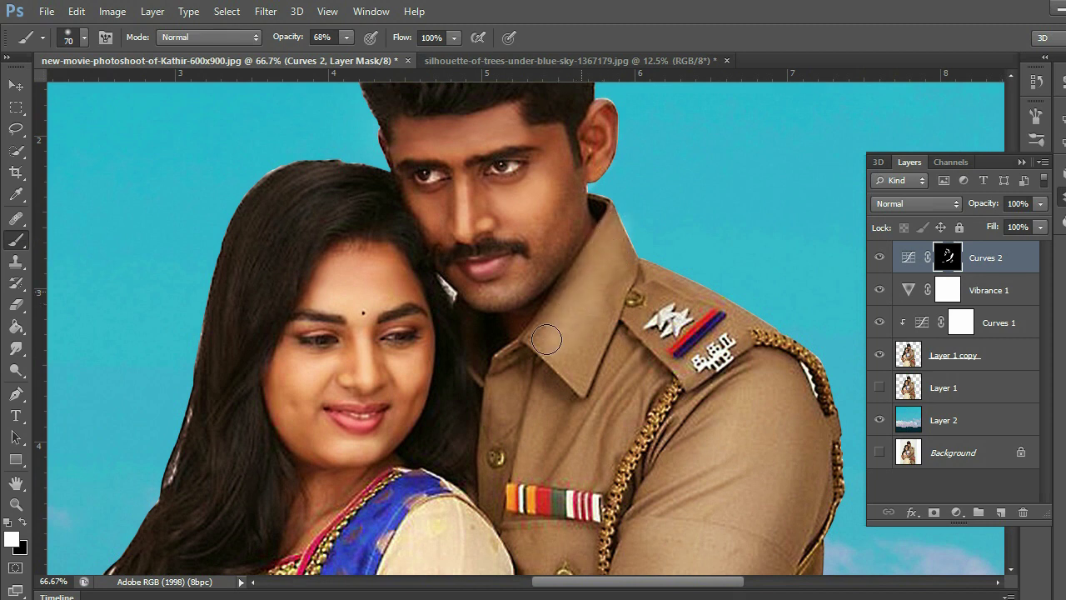
pyautogui.moveTo(667, 333); pyautogui.dragTo(592, 419)
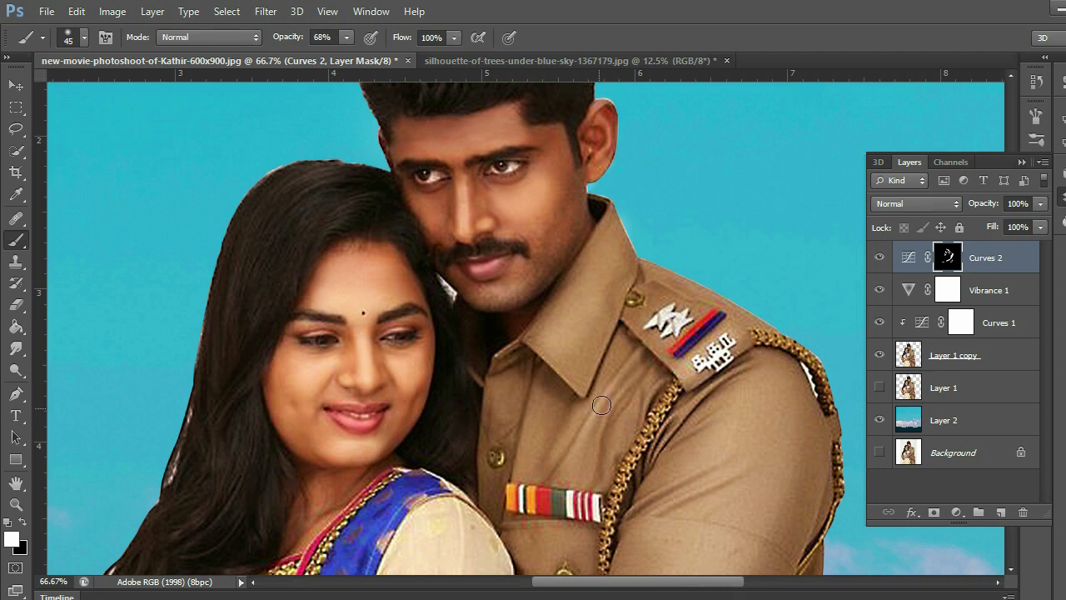
pyautogui.moveTo(607, 384)
pyautogui.mouseDown()
pyautogui.moveTo(625, 407)
pyautogui.moveTo(601, 476)
pyautogui.mouseUp()
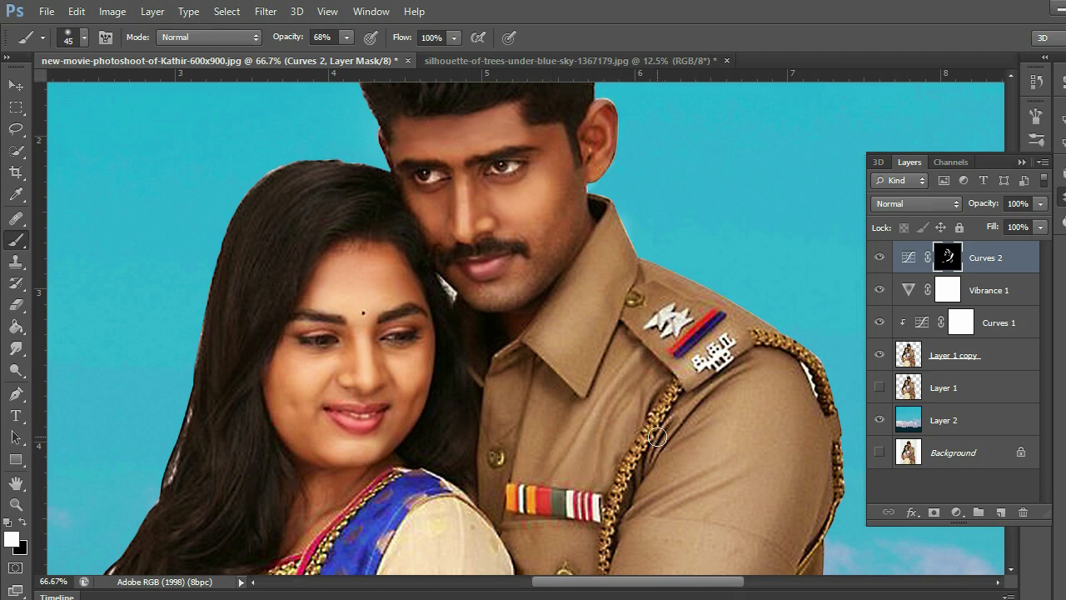
pyautogui.moveTo(658, 436); pyautogui.dragTo(712, 380)
pyautogui.moveTo(494, 426); pyautogui.dragTo(495, 500)
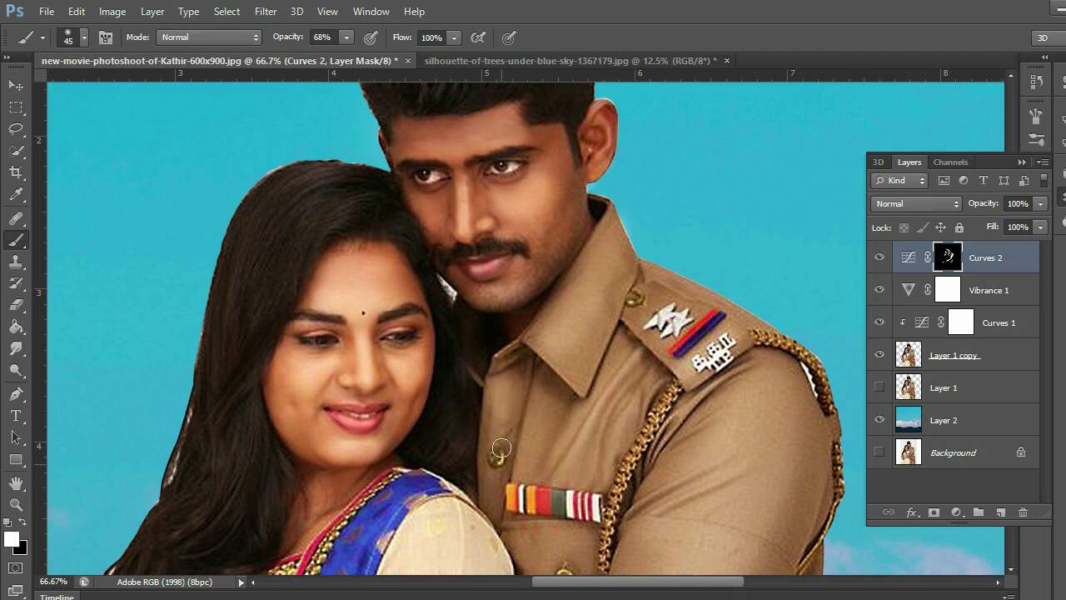
# - Toggle Curves 2 off and on to compare the brightened uniform
pyautogui.hotkey('ctrl', '-')
pyautogui.hotkey('ctrl', '-')
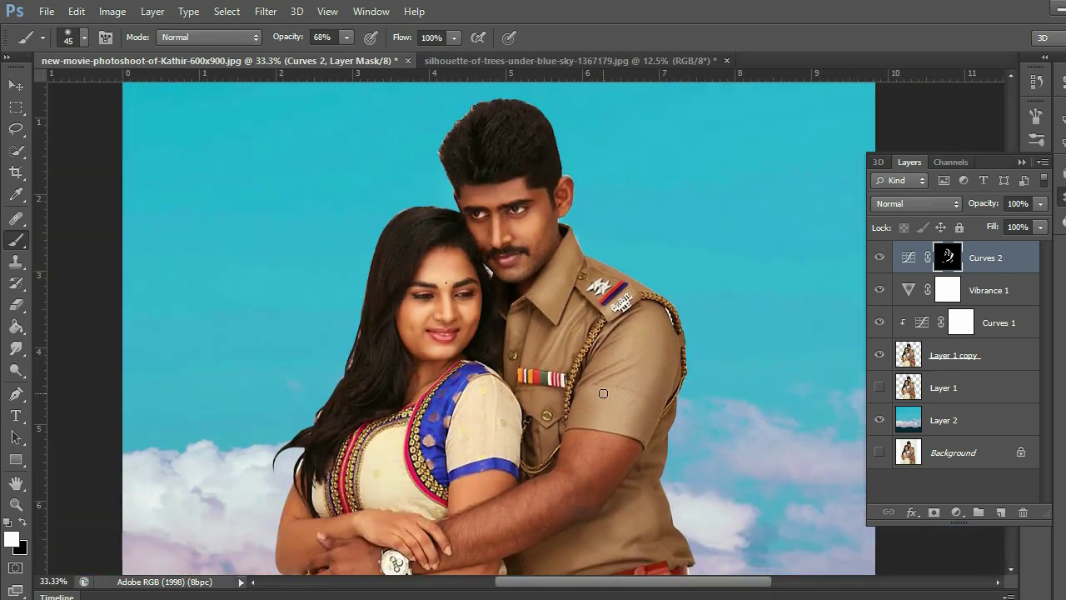
pyautogui.click(880, 257)
pyautogui.click(880, 258)
pyautogui.hotkey('ctrl', '+')
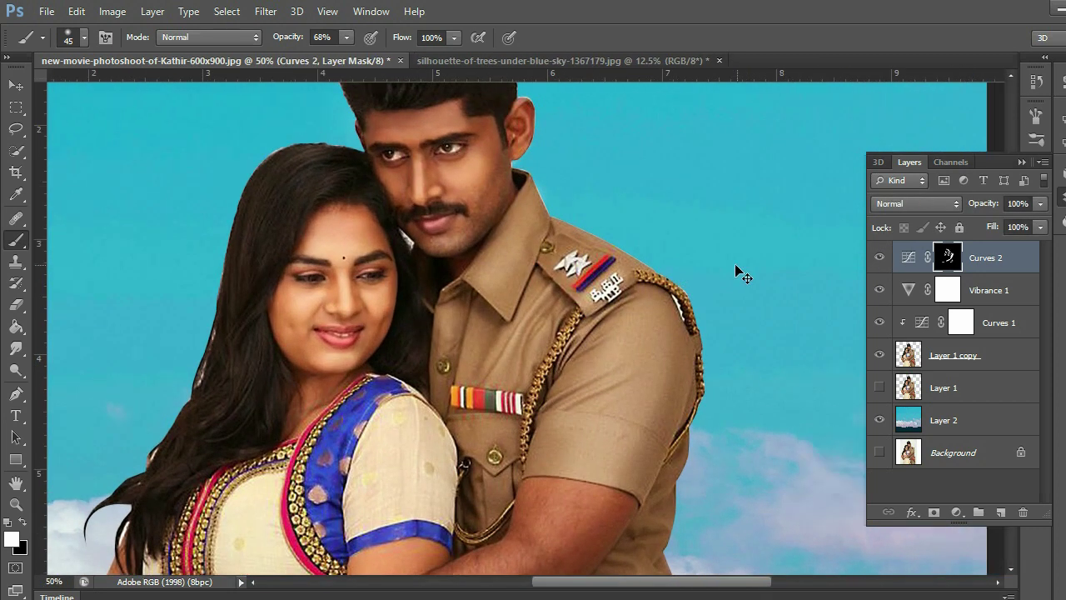
# - Brighten the woman's forearm, then the man's dark fingers with a smaller brush
pyautogui.scroll(-1, 670, 291)
pyautogui.scroll(-2, 658, 317)
pyautogui.hotkey('ctrl', '+')
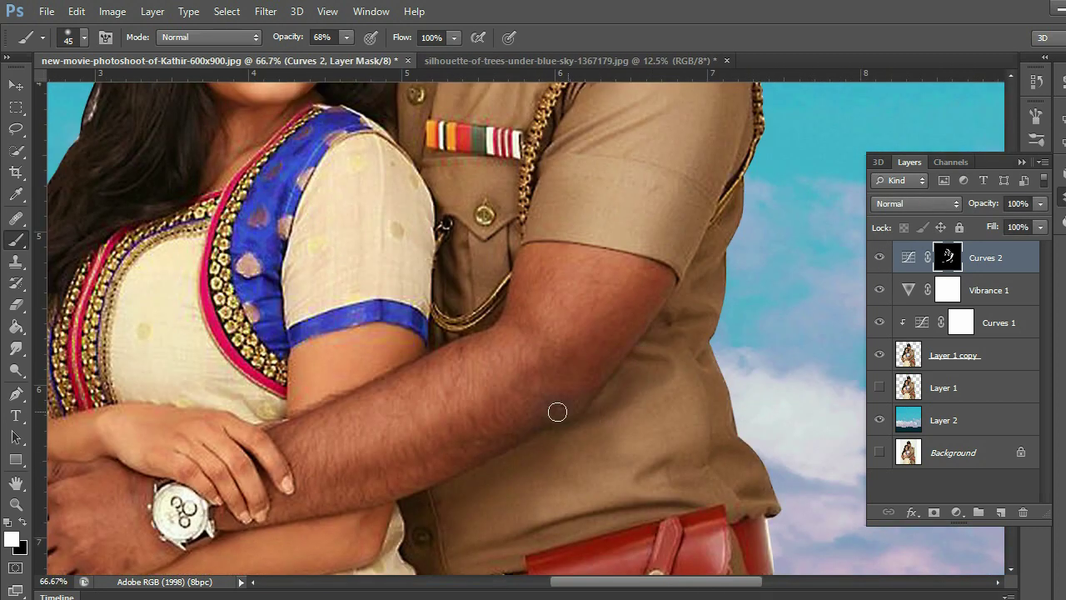
pyautogui.scroll(1, 566, 339)
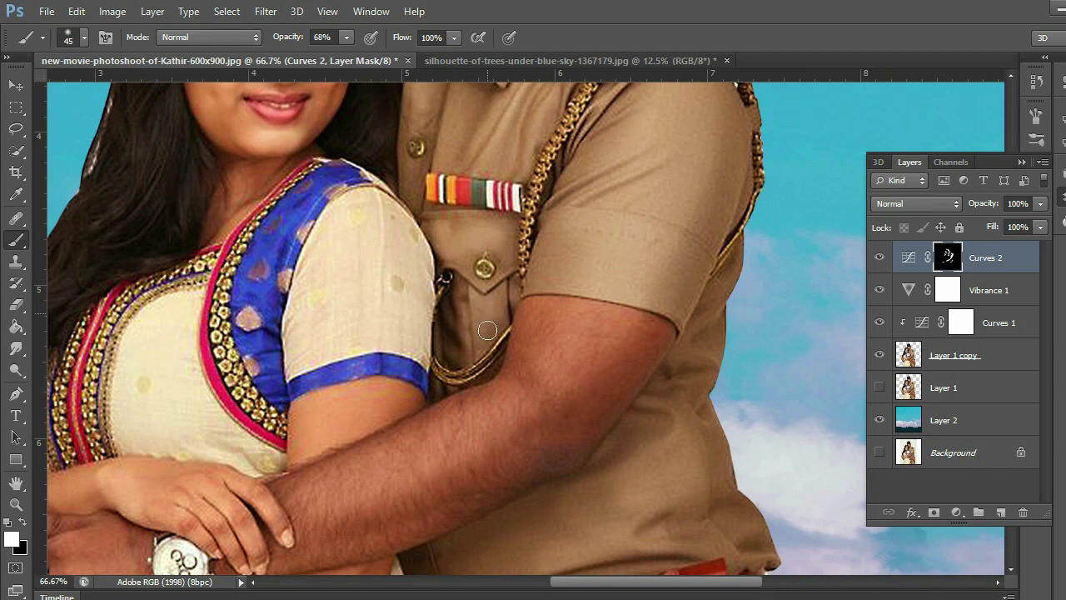
pyautogui.scroll(1, 467, 300)
pyautogui.hotkey('ctrl', '-')
pyautogui.scroll(2, 585, 259)
pyautogui.scroll(-2, 585, 259)
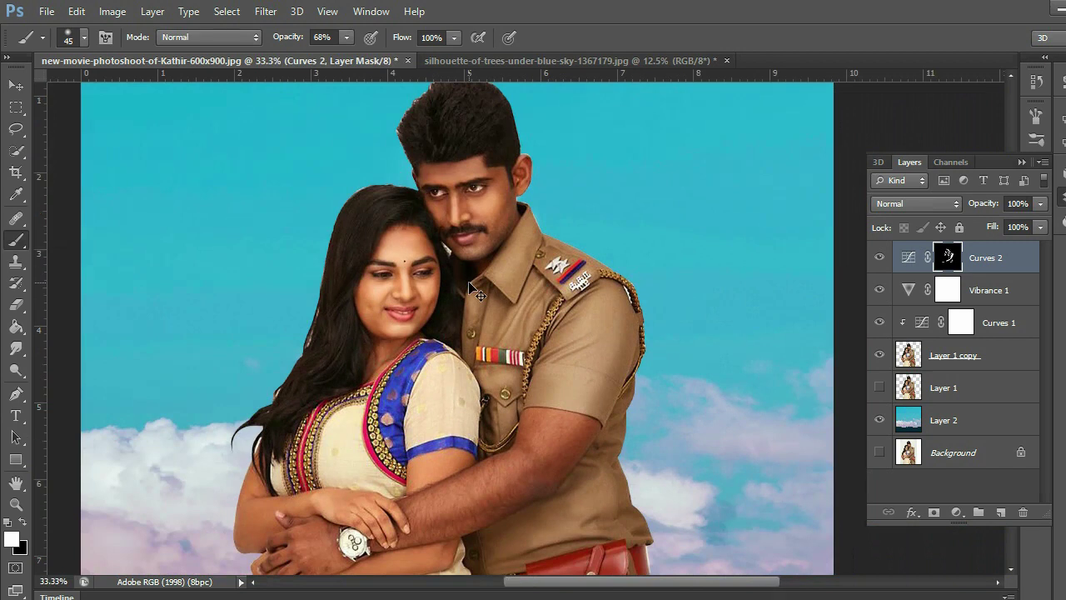
pyautogui.scroll(-1, 479, 293)
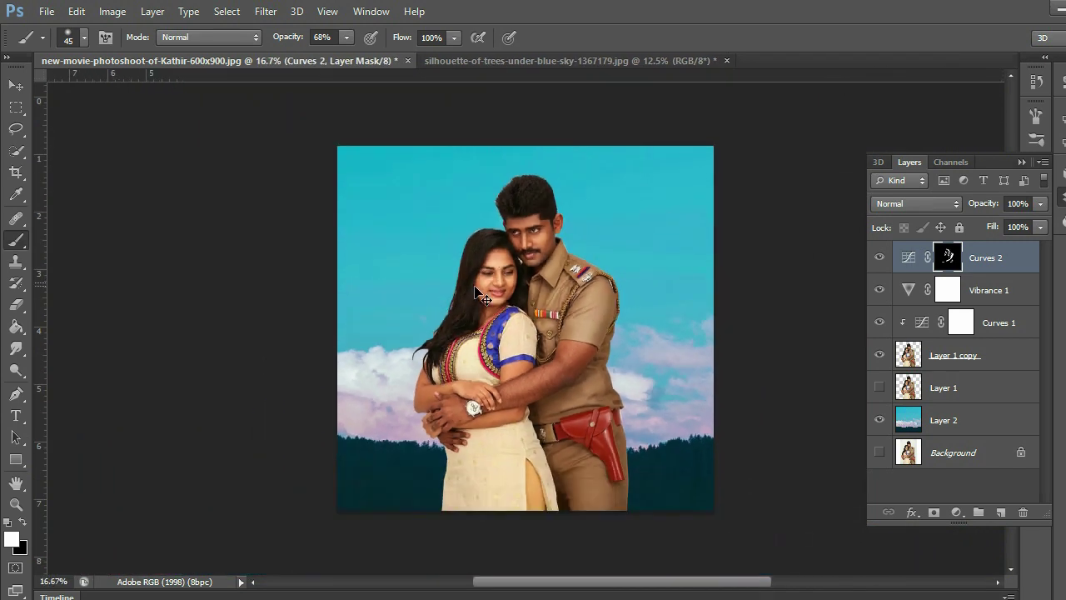
pyautogui.scroll(2, 479, 293)
pyautogui.scroll(-1, 789, 281)
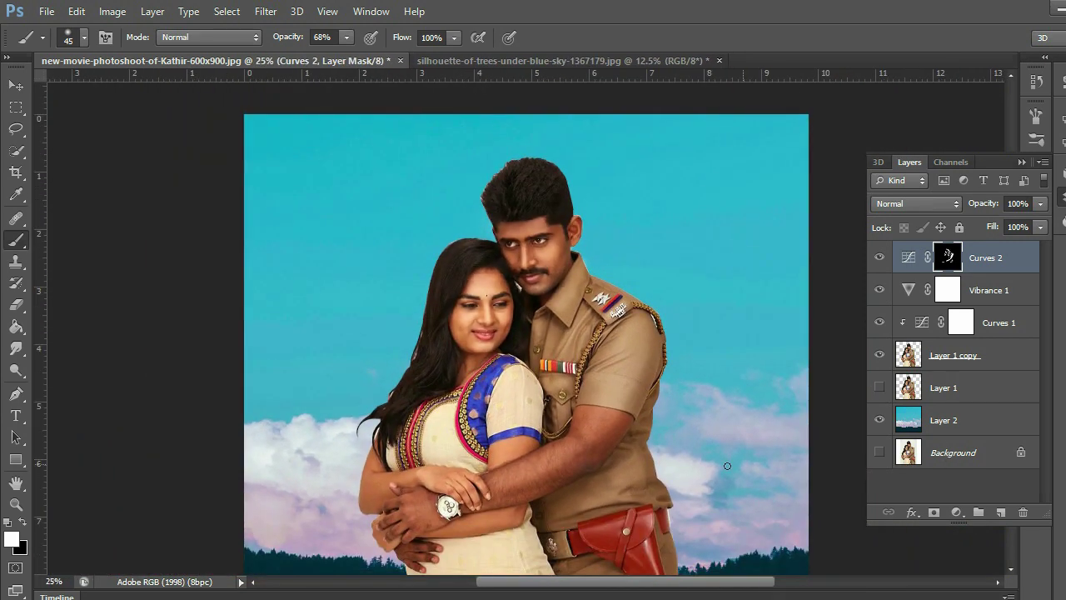
pyautogui.scroll(1, 660, 450)
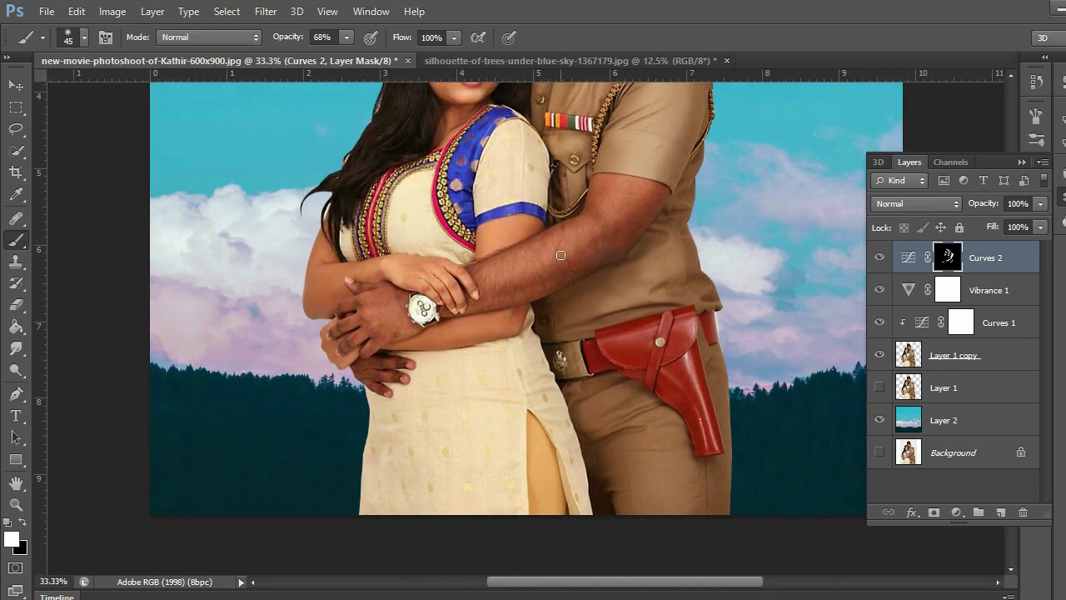
pyautogui.scroll(1, 520, 367)
pyautogui.scroll(1, 519, 367)
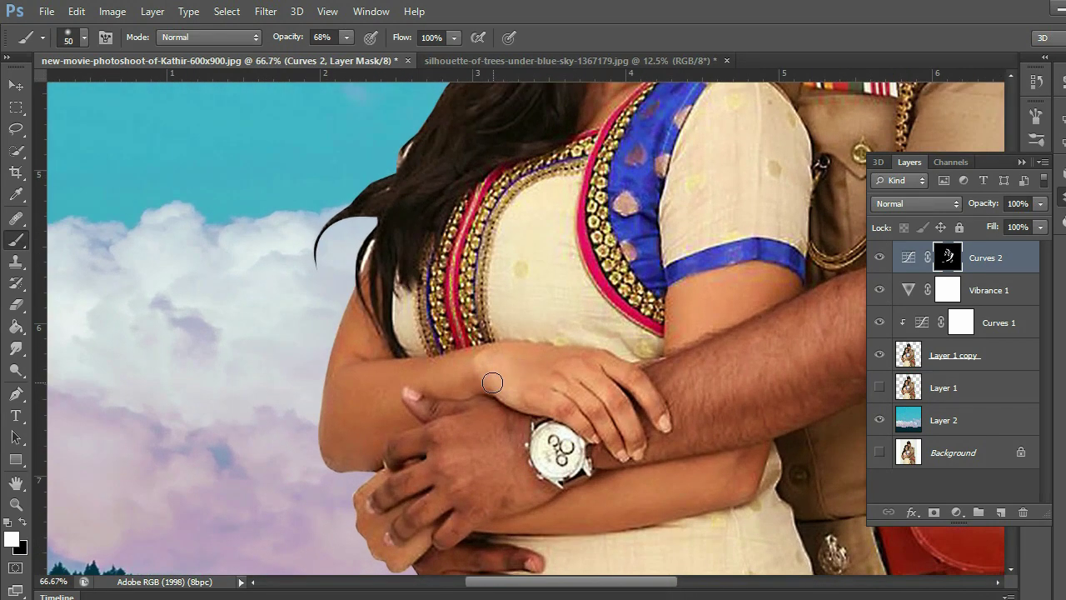
pyautogui.moveTo(353, 325)
pyautogui.mouseDown()
pyautogui.moveTo(347, 409)
pyautogui.moveTo(350, 392)
pyautogui.moveTo(475, 364)
pyautogui.moveTo(633, 376)
pyautogui.mouseUp()
pyautogui.scroll(-3, 540, 476)
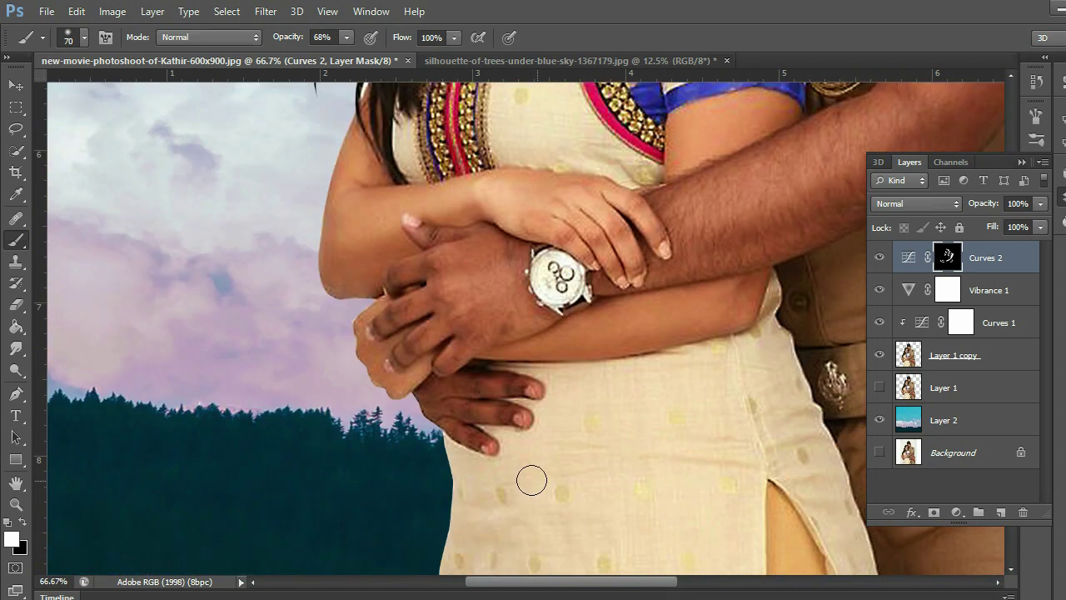
pyautogui.press('[')
pyautogui.press('[')
pyautogui.press('[')
pyautogui.moveTo(411, 353); pyautogui.dragTo(419, 315)
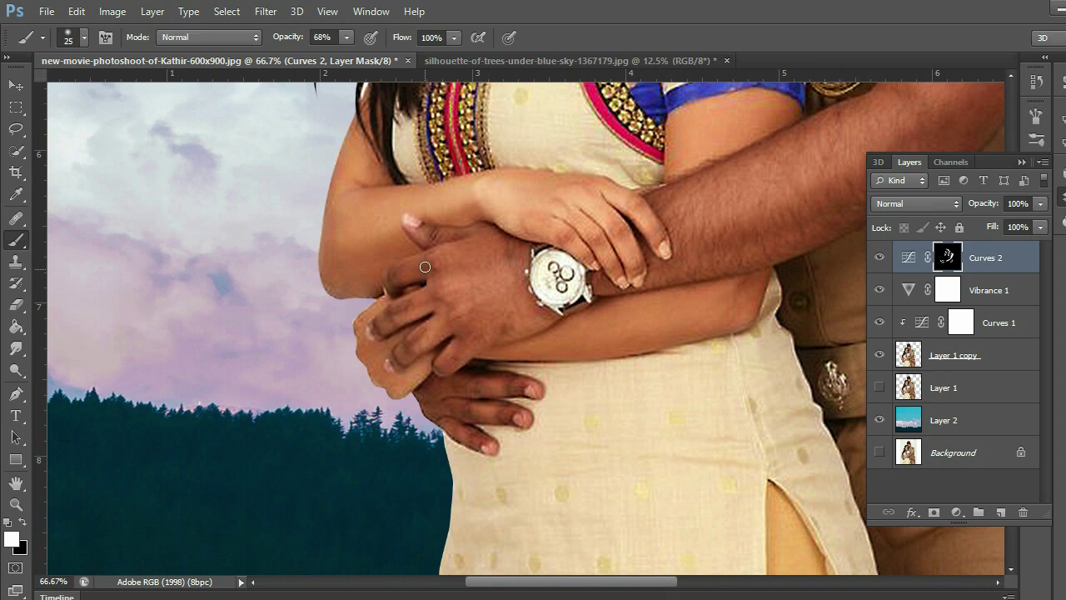
# - Resize the brush through the size picker and lighten the leg inside the dress slit
pyautogui.scroll(-2, 523, 371)
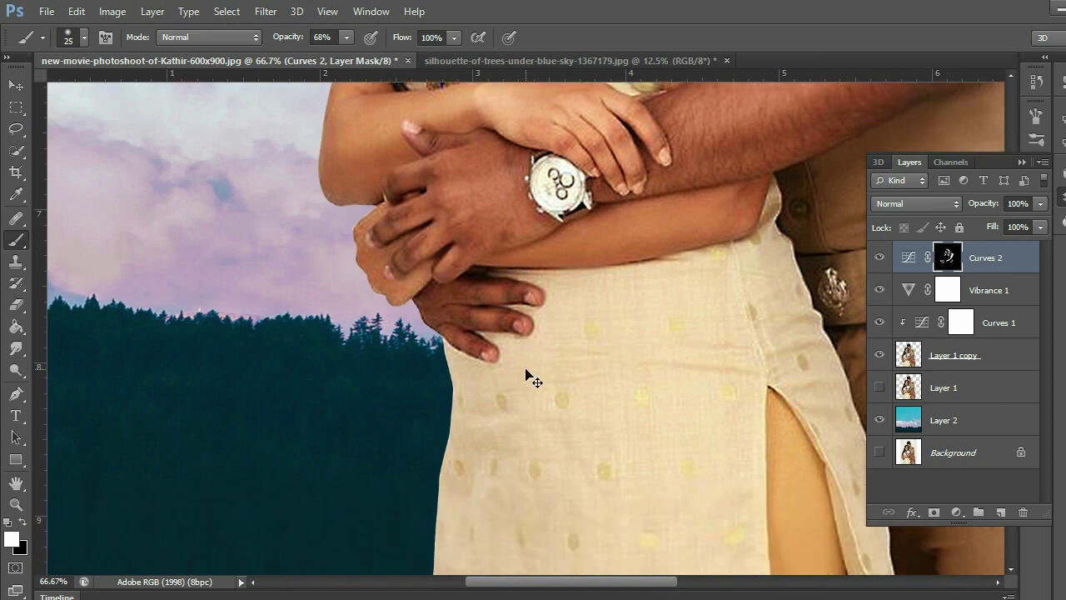
pyautogui.hotkey('ctrl', '-')
pyautogui.rightClick(659, 295)
pyautogui.press('Return')
pyautogui.moveTo(736, 331); pyautogui.dragTo(800, 323)
pyautogui.rightClick(670, 279)
pyautogui.press('Return')
pyautogui.press('[')
pyautogui.press('[')
pyautogui.press('[')
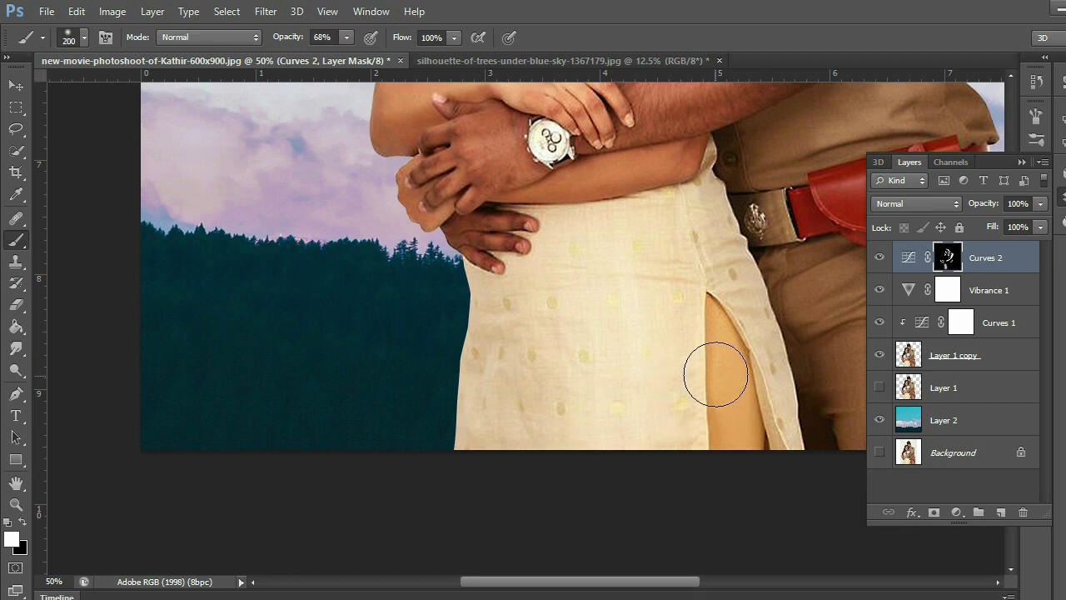
pyautogui.press('[')
pyautogui.press('[')
pyautogui.moveTo(726, 352); pyautogui.dragTo(749, 474)
pyautogui.hotkey('ctrl', '-')
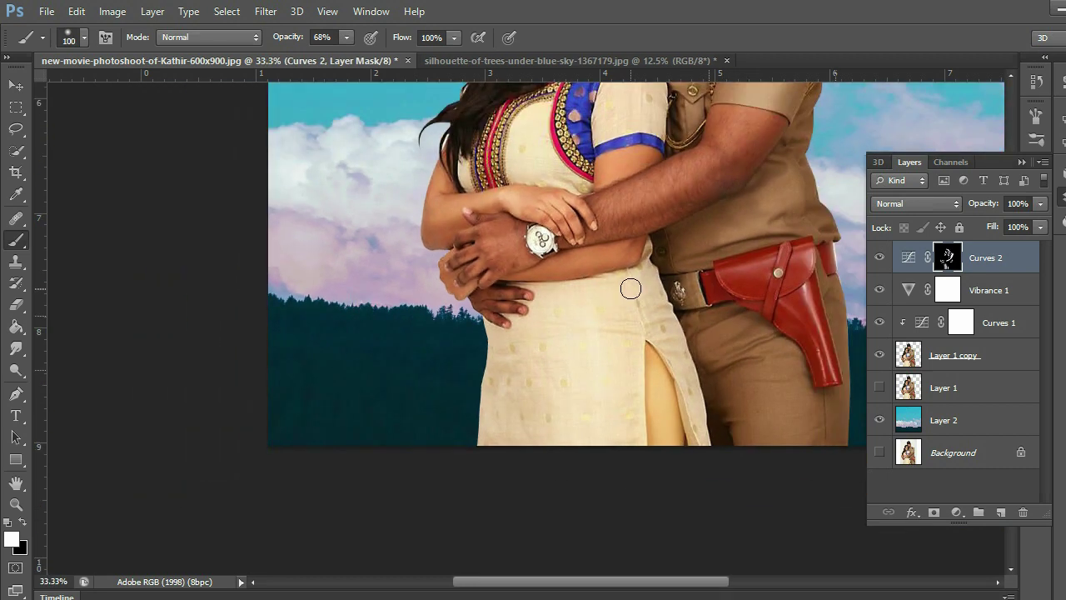
# - Paint the Curves 2 mask along the hair-dress edge and down the woman's hair
pyautogui.scroll(3, 631, 285)
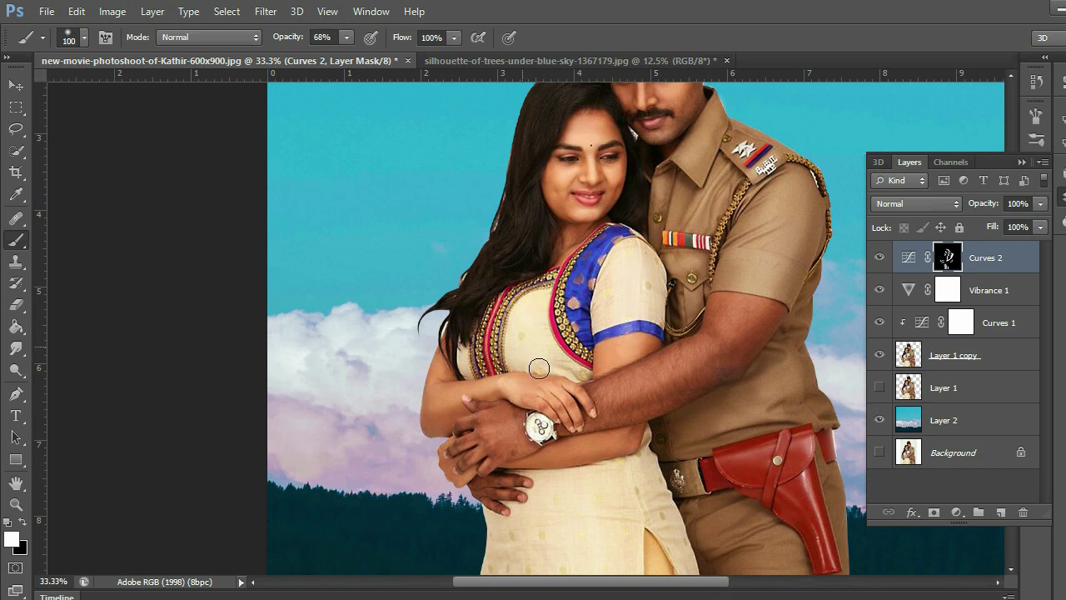
pyautogui.moveTo(472, 344); pyautogui.dragTo(473, 366)
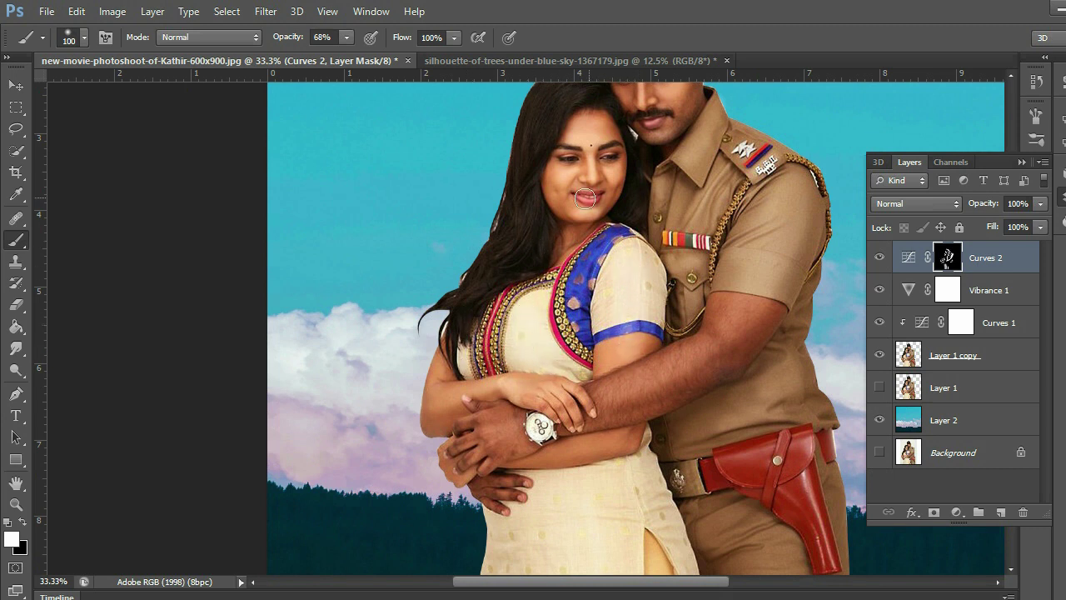
pyautogui.scroll(2, 626, 200)
pyautogui.scroll(3, 593, 185)
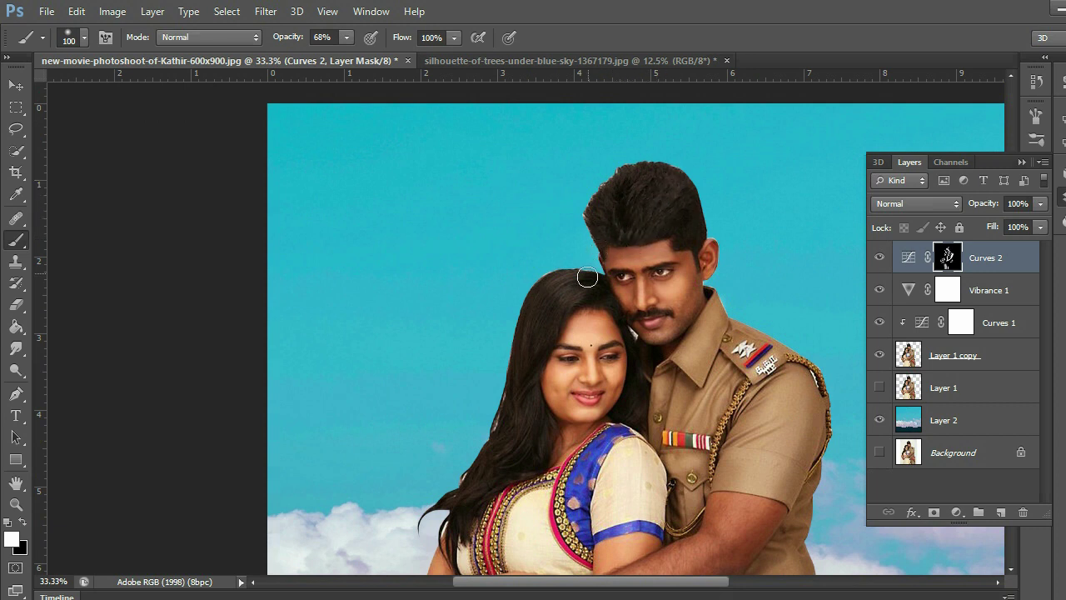
pyautogui.moveTo(543, 323); pyautogui.dragTo(514, 397)
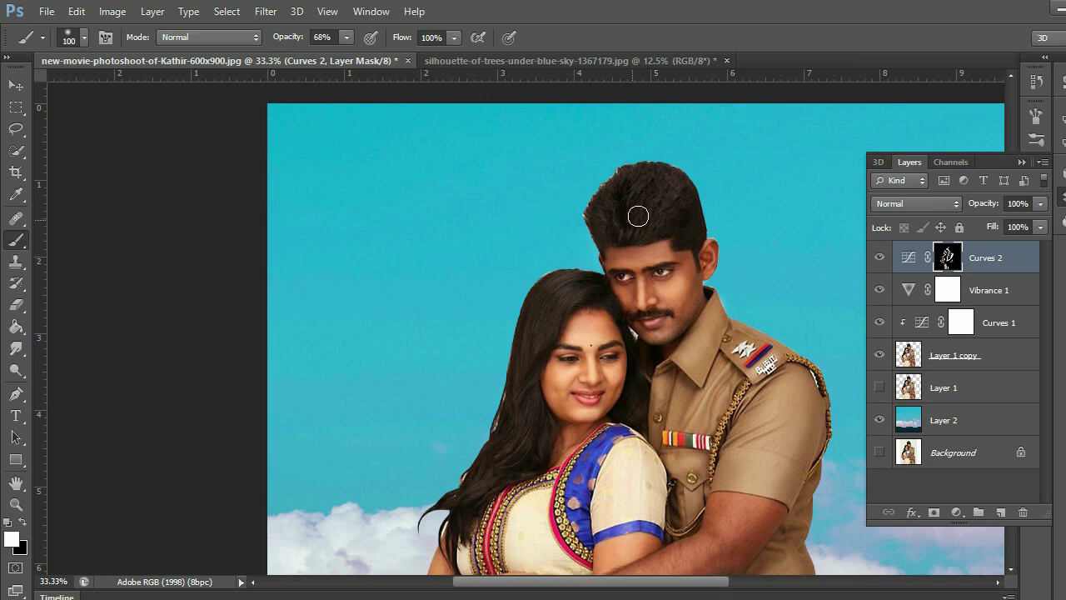
# - Zoom in on the man's face and raise brush opacity to 100%
pyautogui.scroll(1, 728, 256)
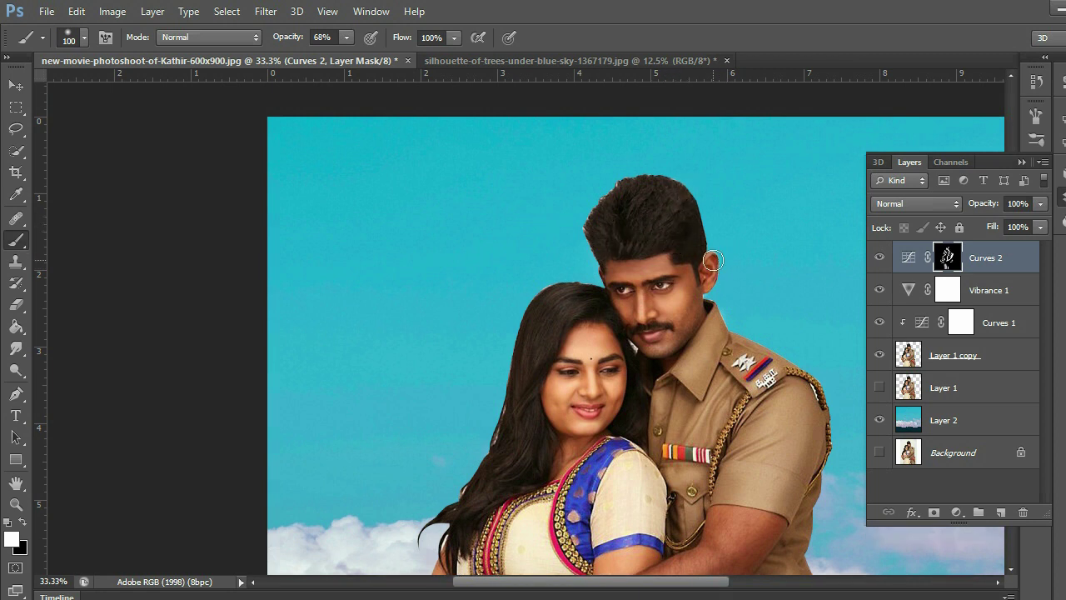
pyautogui.hotkey('ctrl', '+')
pyautogui.hotkey('ctrl', '+')
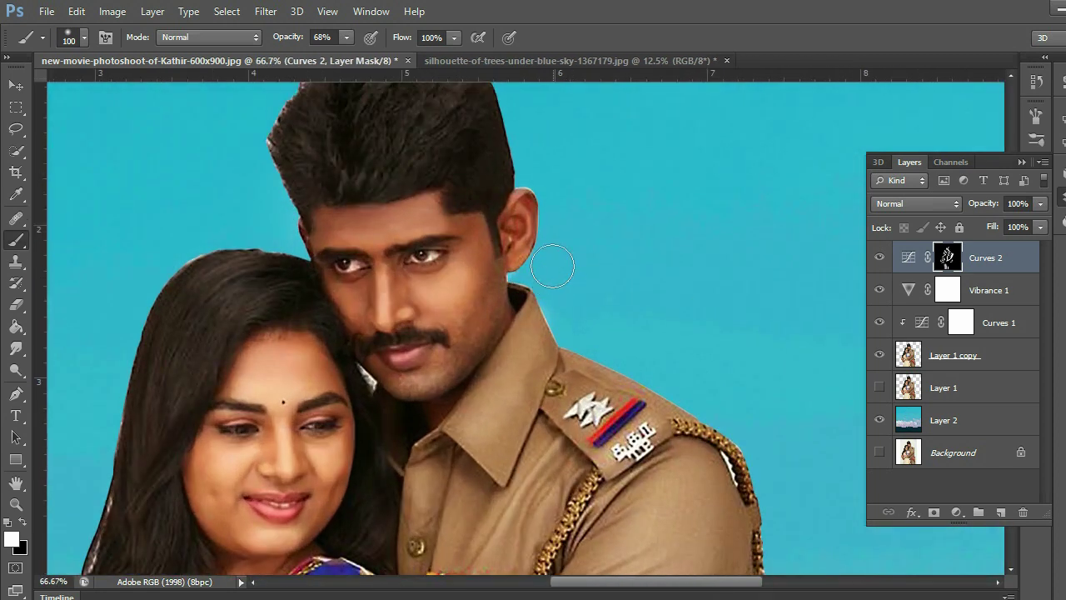
pyautogui.press('0')
pyautogui.scroll(3, 477, 291)
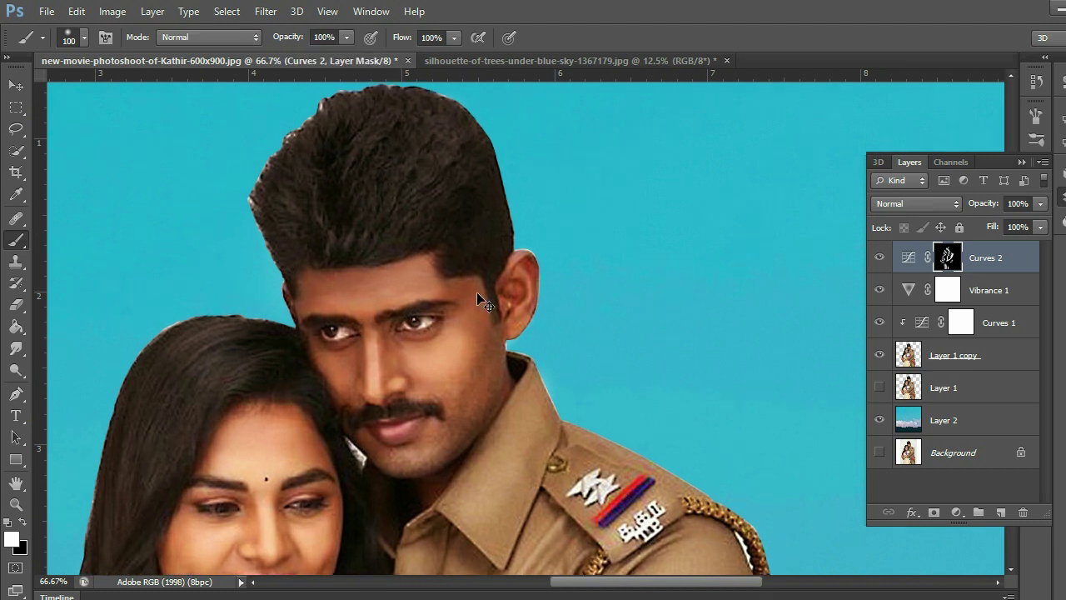
pyautogui.hotkey('ctrl', '+')
pyautogui.hotkey('ctrl', '+')
pyautogui.press('[')
pyautogui.press('[')
pyautogui.press('[')
pyautogui.press('[')
pyautogui.press('[')
pyautogui.press('[')
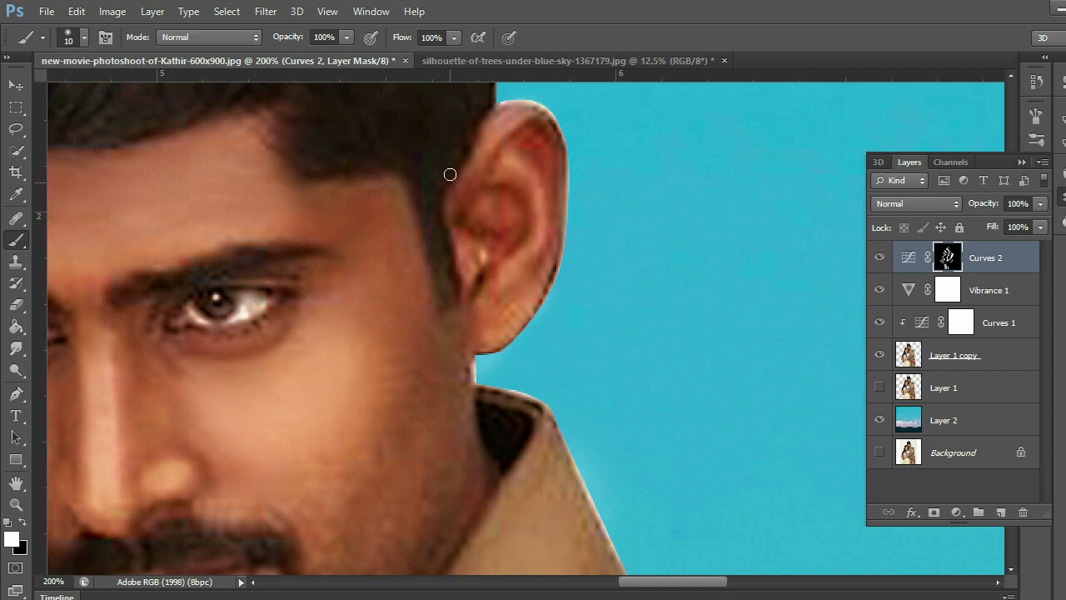
pyautogui.hotkey('ctrl', '-')
pyautogui.hotkey('ctrl', '-')
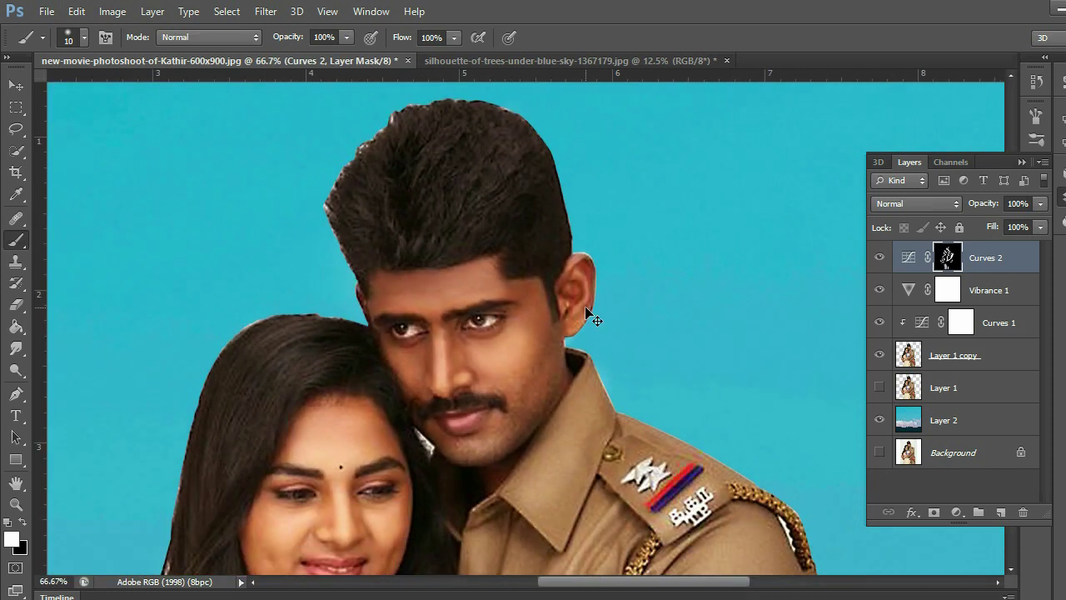
pyautogui.hotkey('ctrl', '-')
pyautogui.hotkey('ctrl', '-')
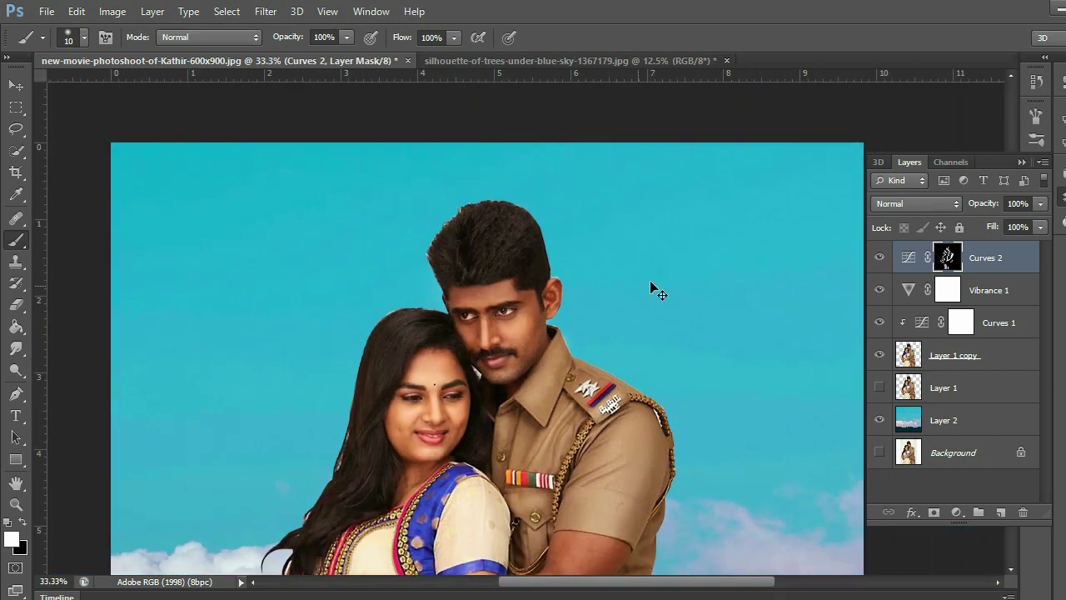
pyautogui.hotkey('ctrl', '+')
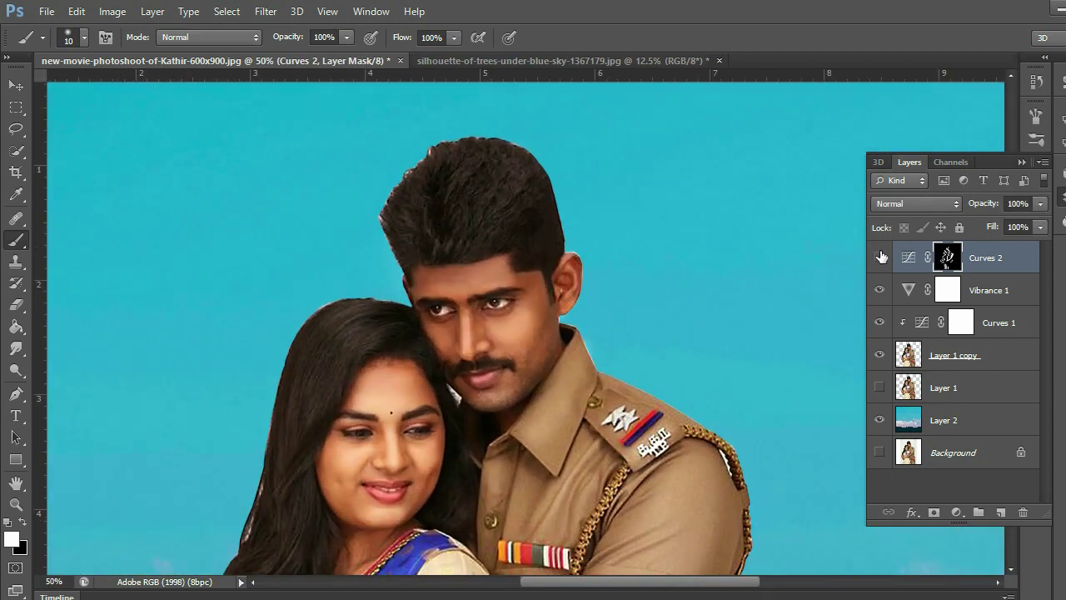
pyautogui.hotkey('ctrl', '+')
pyautogui.hotkey('ctrl', '+')
pyautogui.hotkey('ctrl', '+')
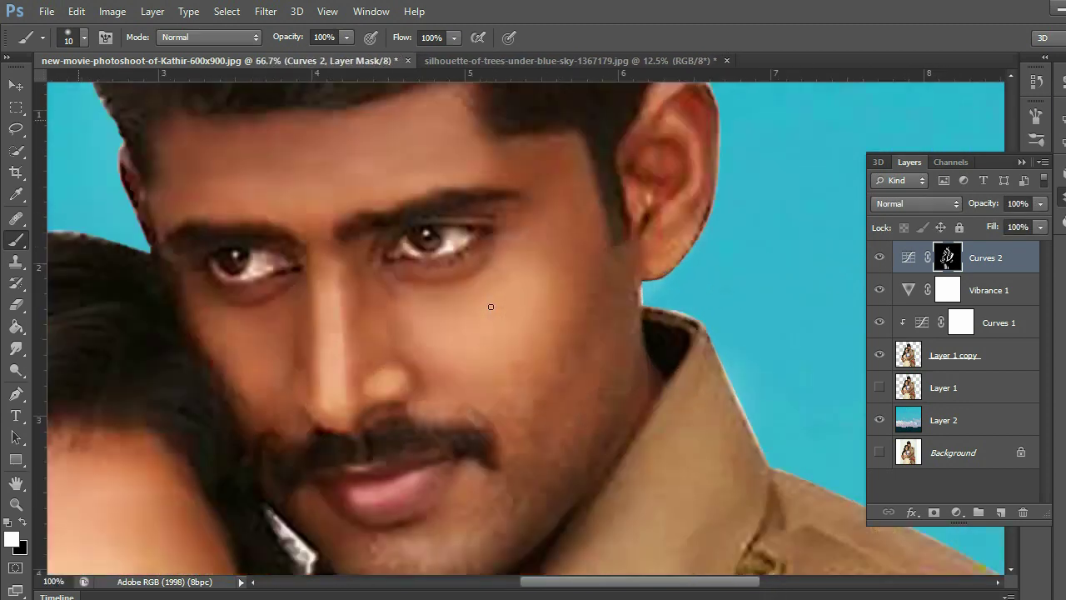
pyautogui.hotkey('ctrl', '-')
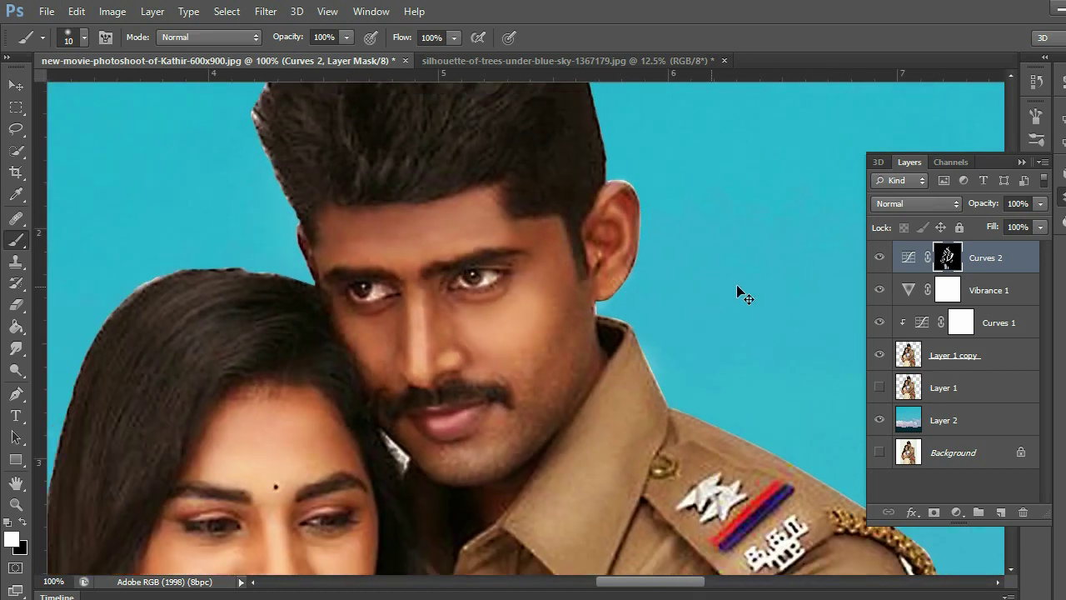
pyautogui.hotkey('ctrl', '-')
pyautogui.hotkey('ctrl', '-')
pyautogui.click(880, 258)
pyautogui.click(879, 258)
pyautogui.click(879, 258)
pyautogui.click(879, 258)
pyautogui.hotkey('ctrl', '+')
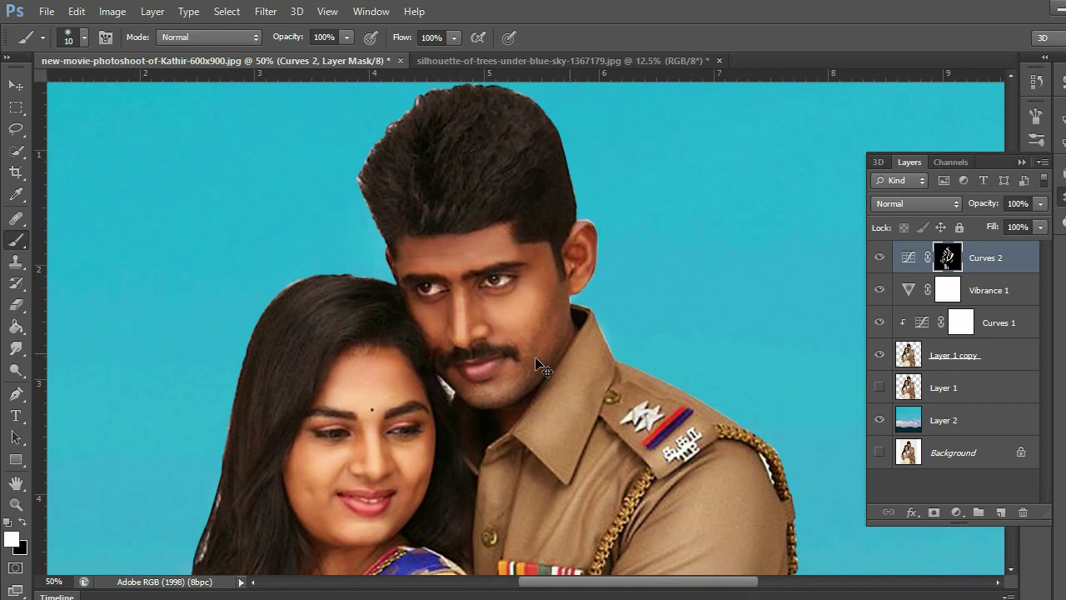
pyautogui.hotkey('ctrl', '+')
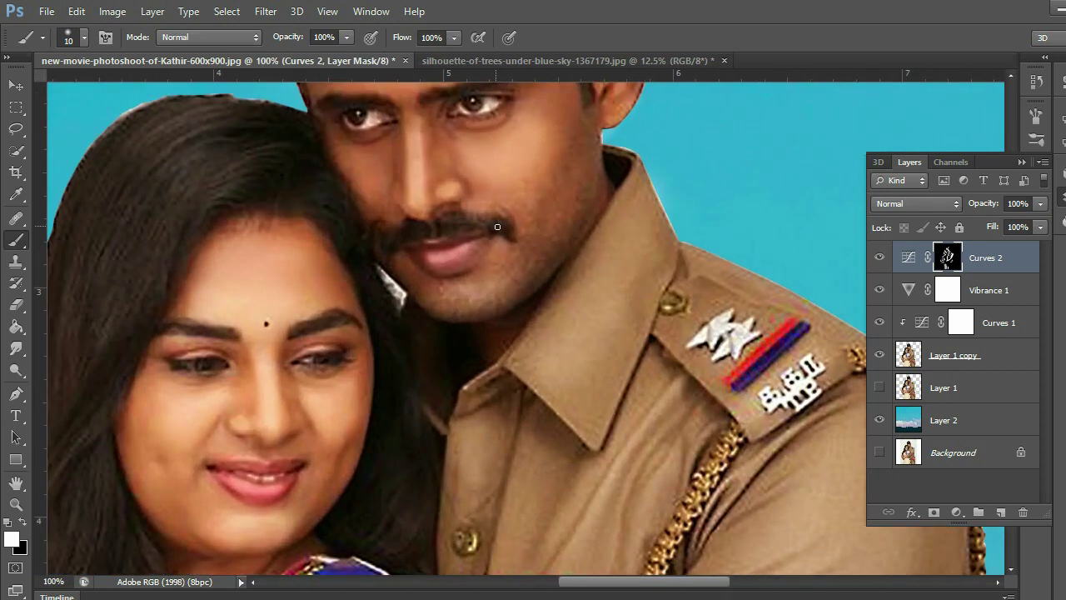
pyautogui.hotkey('ctrl', '-')
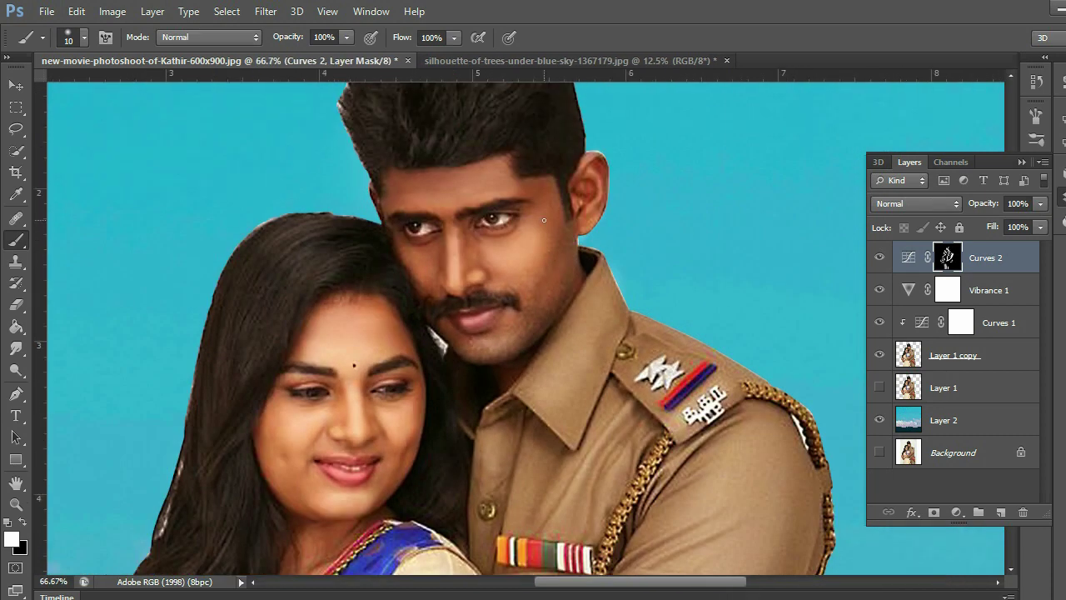
pyautogui.hotkey('ctrl', '-')
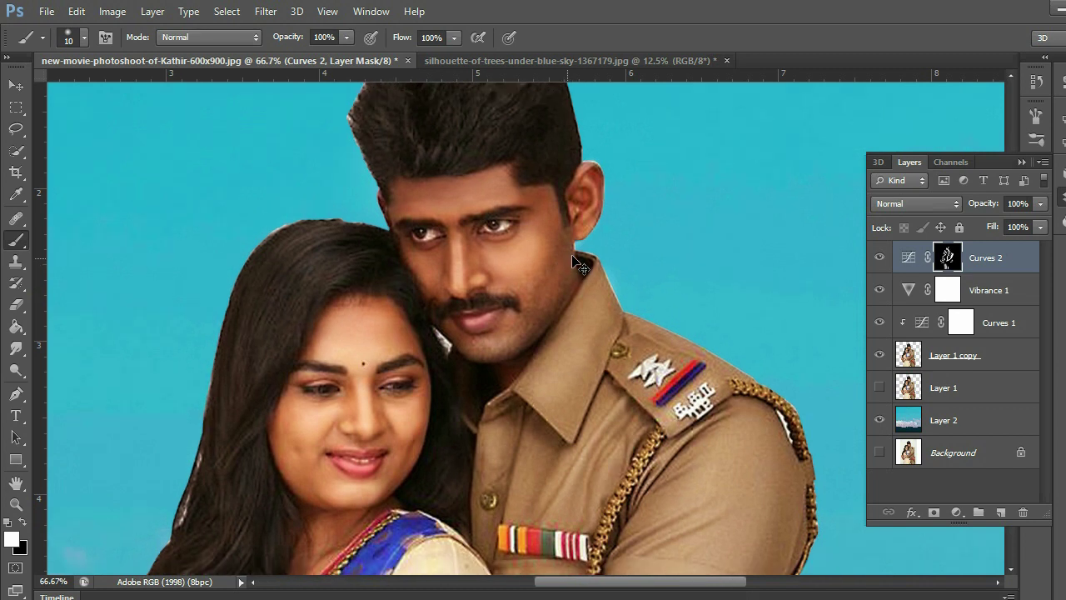
pyautogui.hotkey('ctrl', '-')
pyautogui.hotkey('ctrl', '-')
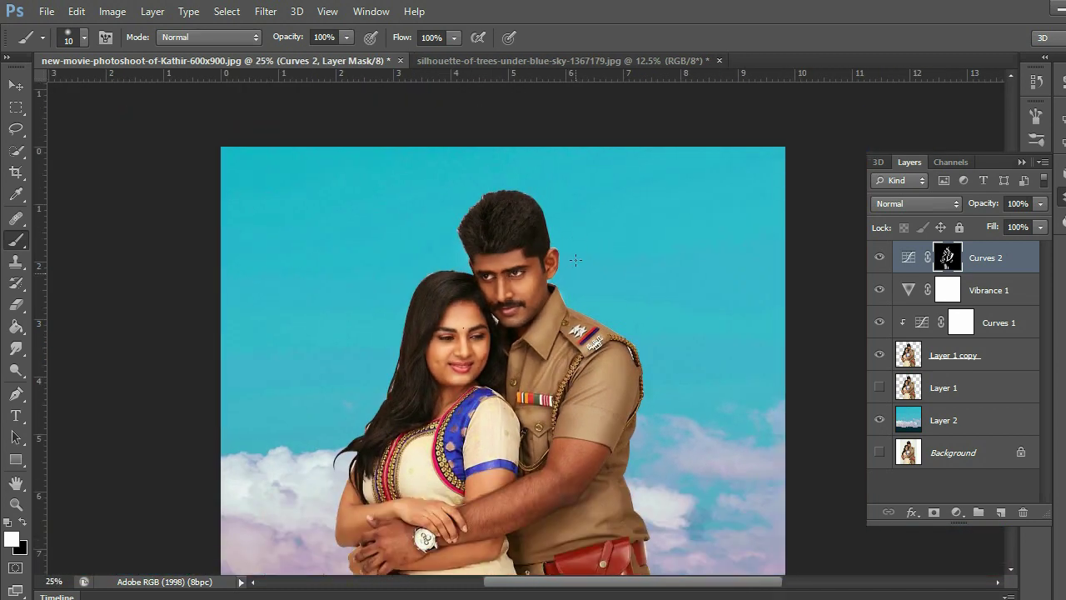
# - Add a Curves 3 adjustment with the RGB master and Green curves pulled down
pyautogui.click(956, 512)
pyautogui.click(994, 252)
pyautogui.moveTo(976, 209); pyautogui.dragTo(978, 227)
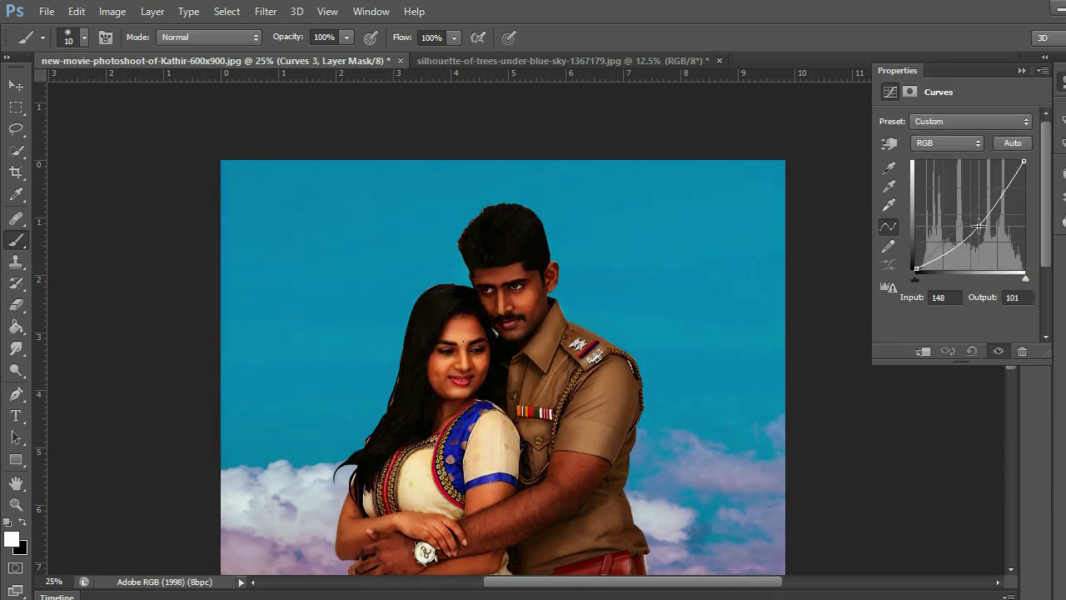
pyautogui.click(924, 144)
pyautogui.click(926, 169)
pyautogui.moveTo(971, 212); pyautogui.dragTo(966, 209)
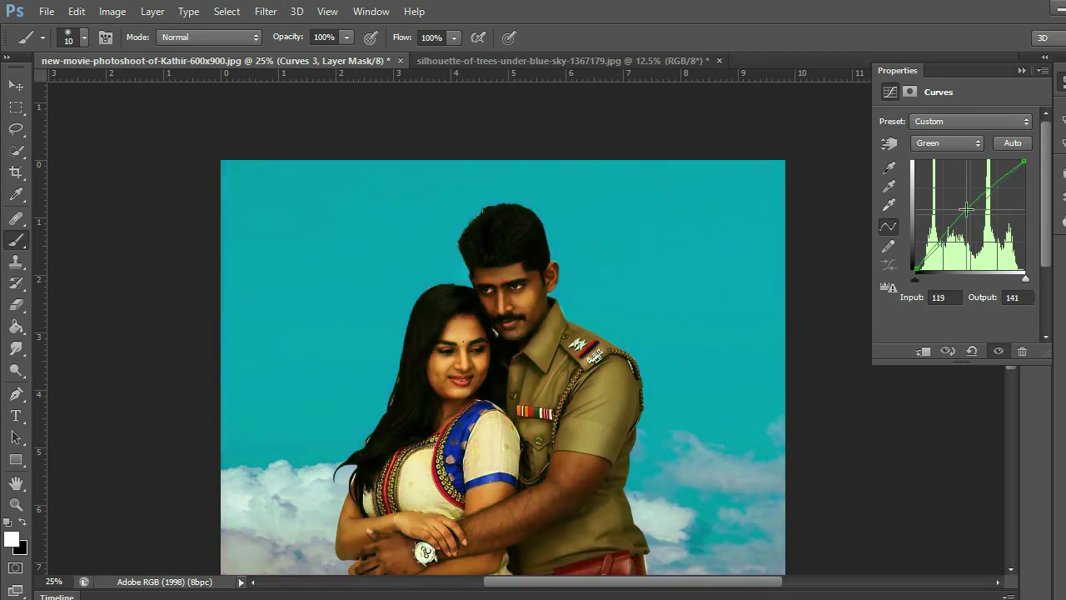
pyautogui.moveTo(966, 211); pyautogui.dragTo(966, 214)
# - Invert the Curves 3 mask with Ctrl+I and set brush opacity to 46%
pyautogui.click(1021, 70)
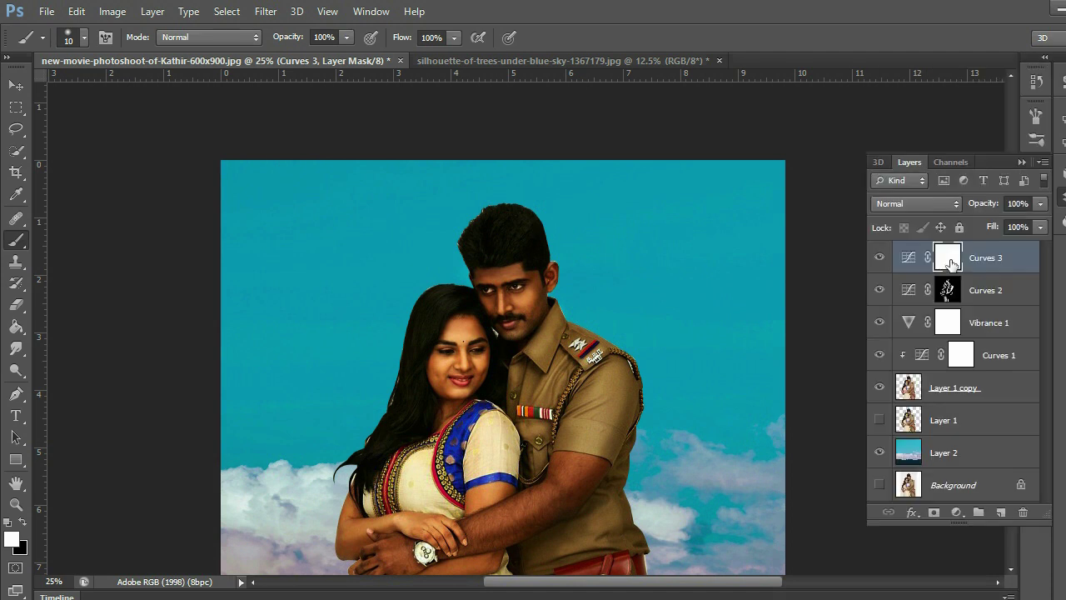
pyautogui.hotkey('ctrl', 'i')
pyautogui.scroll(-2, 714, 368)
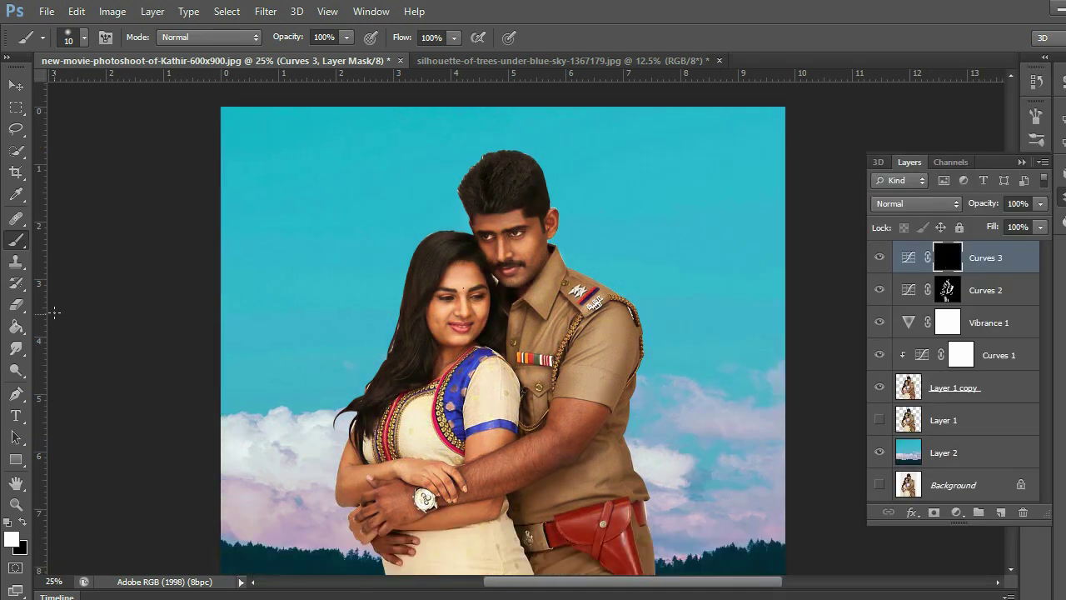
pyautogui.click(347, 36)
pyautogui.scroll(1, 635, 339)
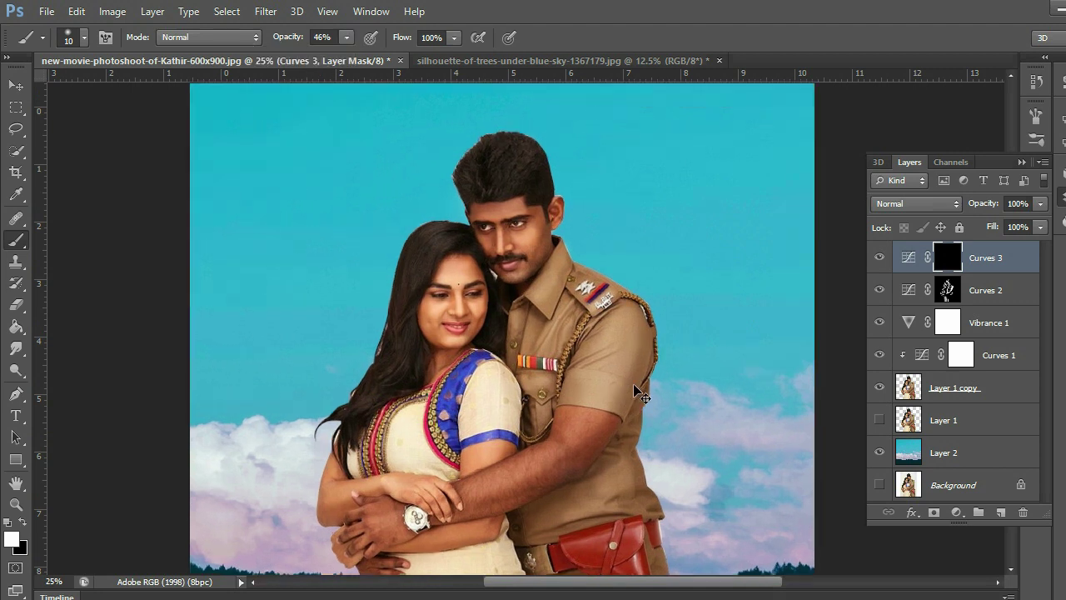
pyautogui.scroll(1, 635, 340)
pyautogui.scroll(3, 634, 342)
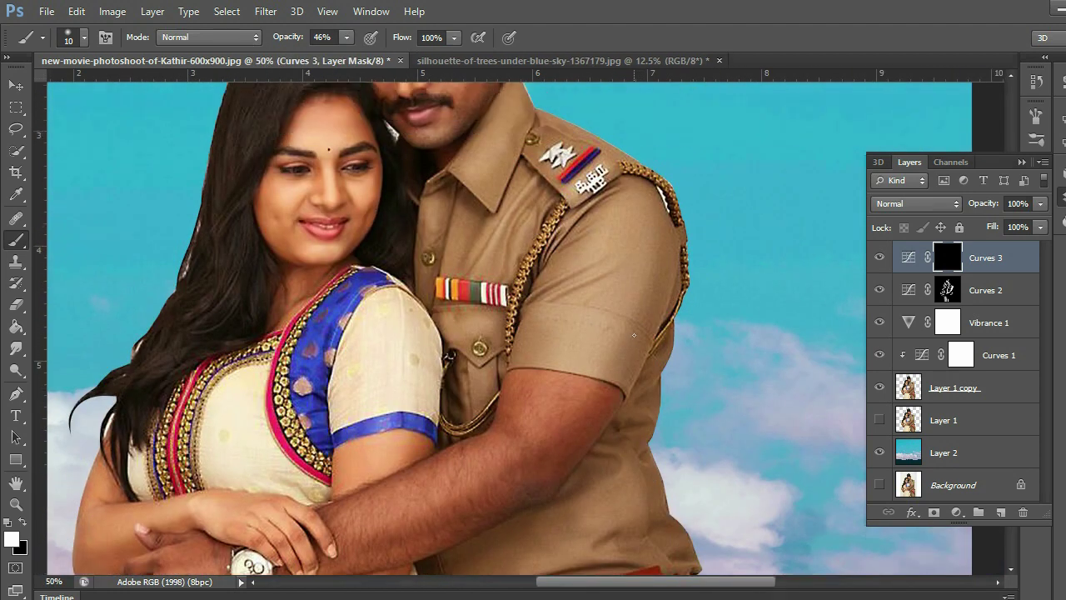
pyautogui.scroll(2, 635, 342)
# - Paint darkening along the man's sleeve edge and forearm with a 150, then 125 px brush
pyautogui.press(']')
pyautogui.press(']')
pyautogui.press(']')
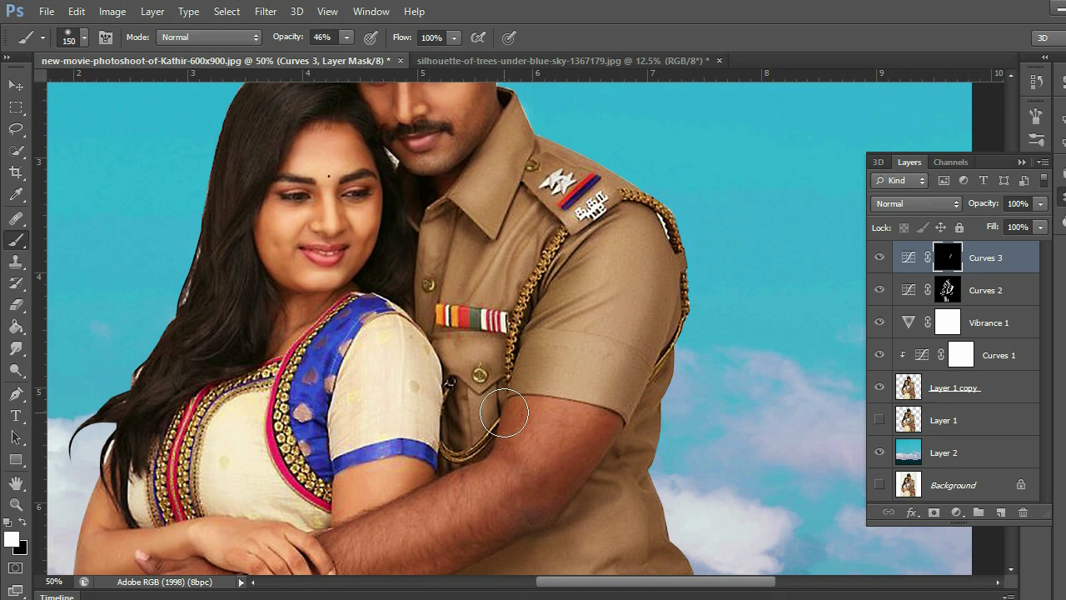
pyautogui.moveTo(642, 250)
pyautogui.mouseDown()
pyautogui.moveTo(672, 312)
pyautogui.moveTo(616, 466)
pyautogui.mouseUp()
pyautogui.scroll(-3, 613, 450)
pyautogui.press('[')
pyautogui.moveTo(612, 386)
pyautogui.mouseDown()
pyautogui.moveTo(603, 376)
pyautogui.moveTo(547, 445)
pyautogui.moveTo(367, 518)
pyautogui.mouseUp()
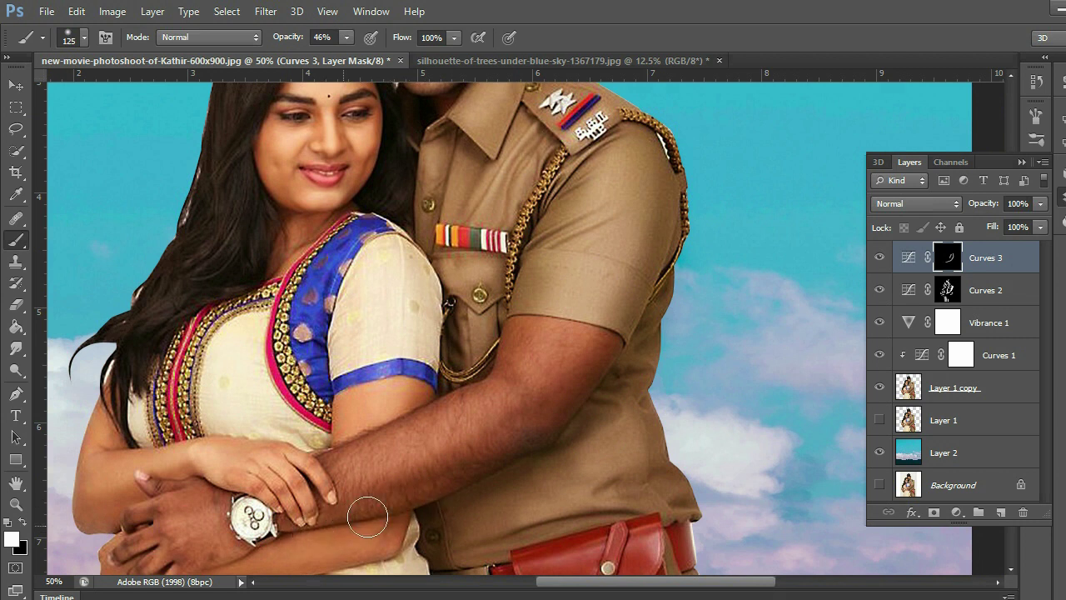
pyautogui.moveTo(655, 382); pyautogui.dragTo(671, 533)
pyautogui.scroll(-3, 668, 469)
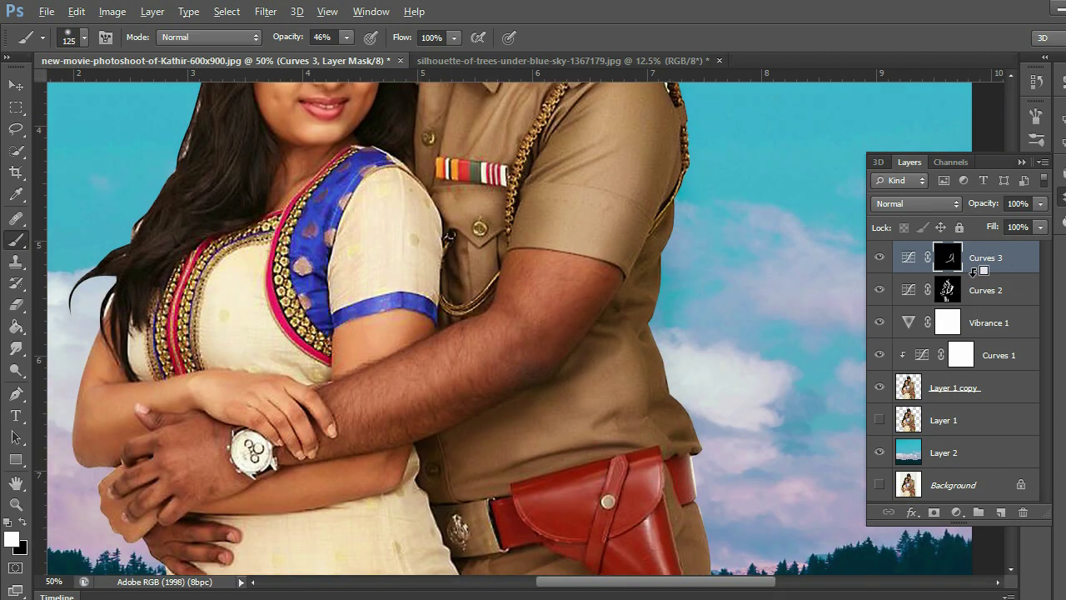
# - Clip Curves 3 and Curves 2 to the layers below, and move Curves 3 beneath Curves 2
pyautogui.keyDown('alt'); pyautogui.click(975, 272); pyautogui.keyUp('alt')
pyautogui.keyDown('alt'); pyautogui.click(980, 304); pyautogui.keyUp('alt')
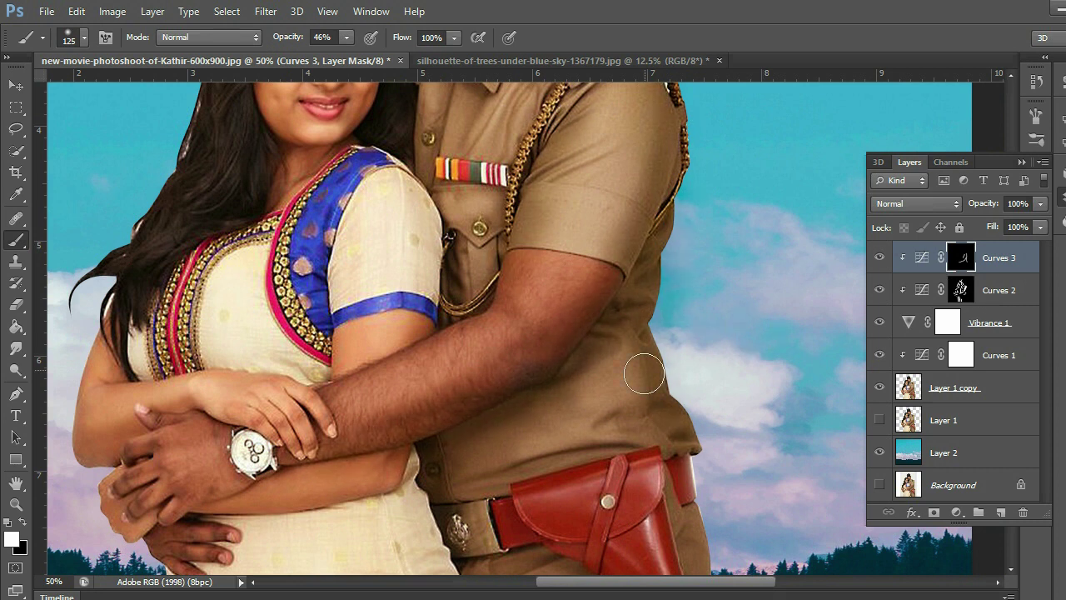
pyautogui.scroll(-1, 644, 374)
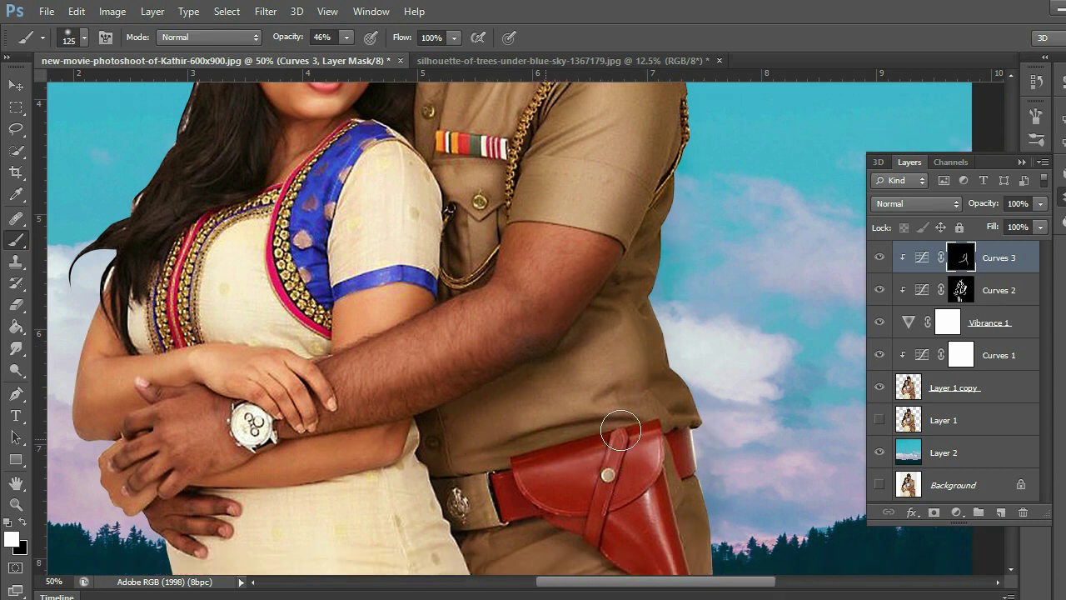
pyautogui.scroll(-1, 615, 431)
pyautogui.moveTo(346, 38); pyautogui.dragTo(337, 59)
pyautogui.scroll(3, 516, 279)
pyautogui.scroll(2, 516, 278)
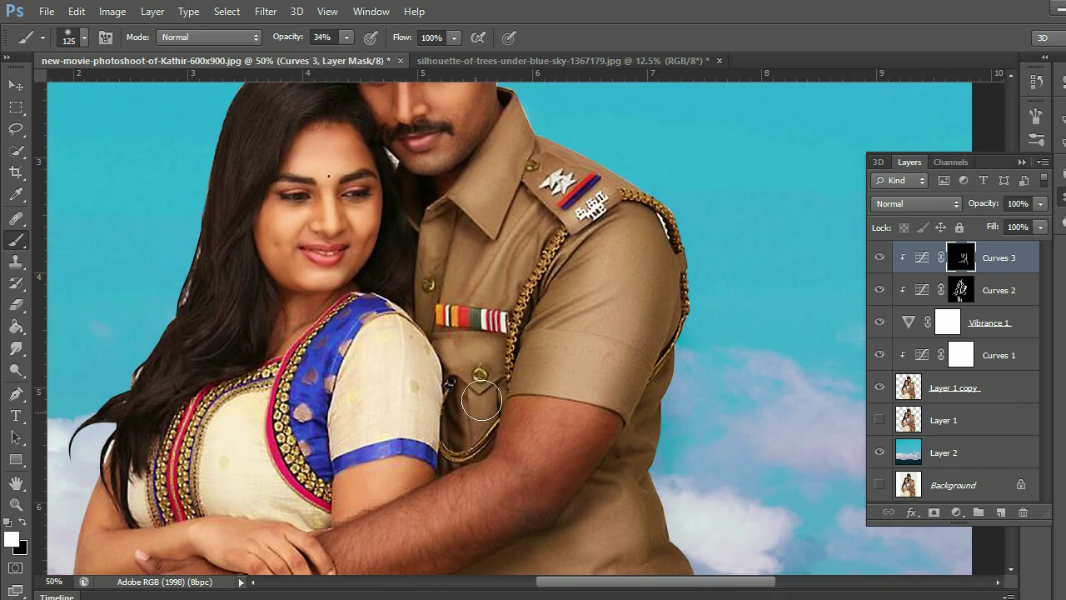
pyautogui.moveTo(981, 271); pyautogui.dragTo(983, 287)
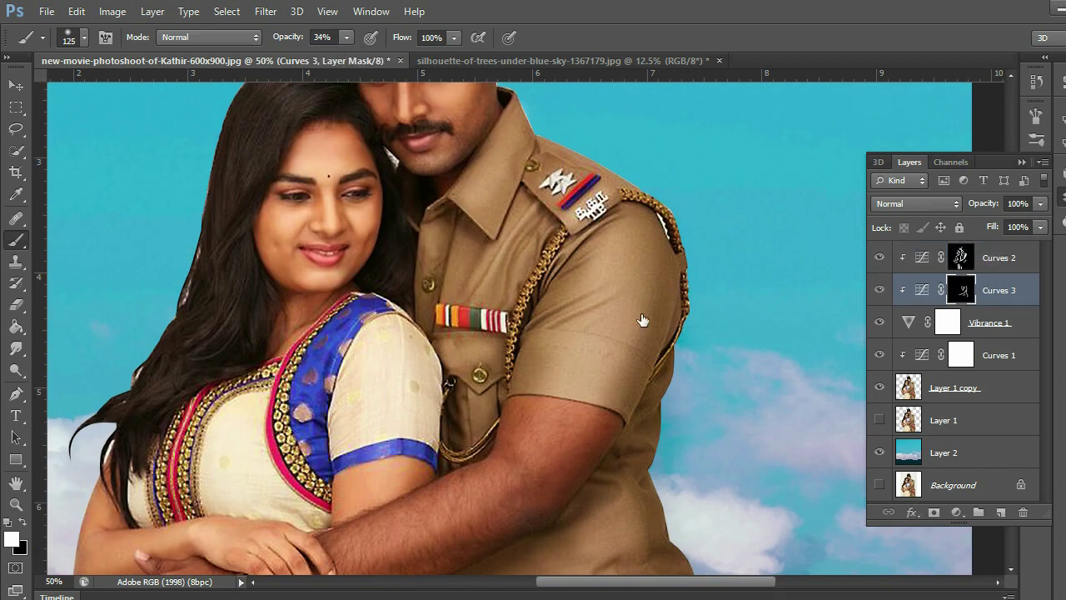
# - Clip the Vibrance 1 adjustment to the layer below
pyautogui.scroll(3, 731, 319)
pyautogui.scroll(1, 730, 319)
pyautogui.scroll(1, 586, 257)
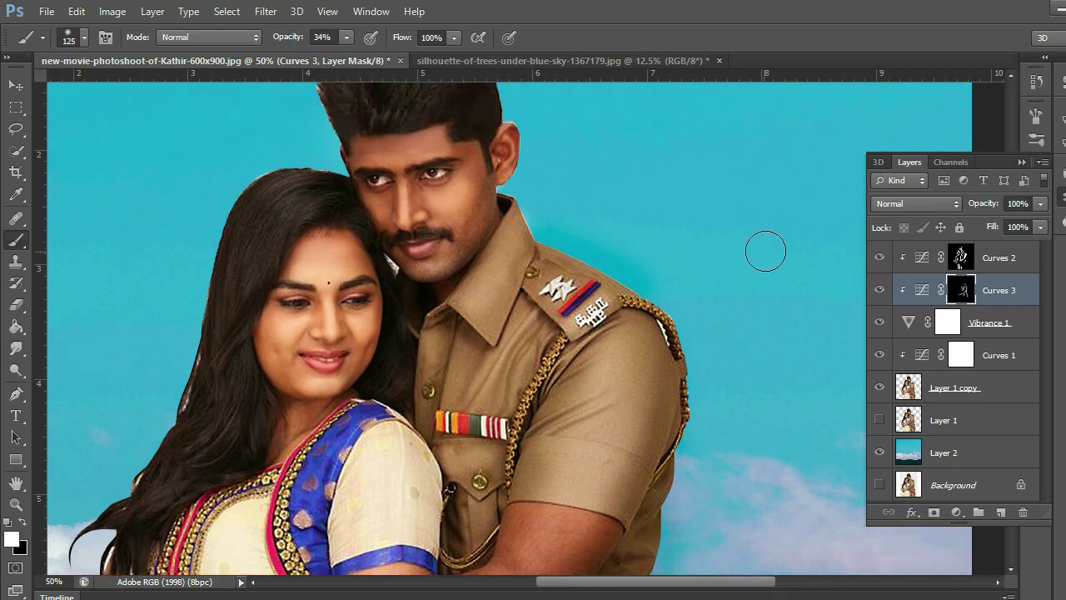
pyautogui.keyDown('alt'); pyautogui.click(994, 335); pyautogui.keyUp('alt')
pyautogui.scroll(1, 583, 266)
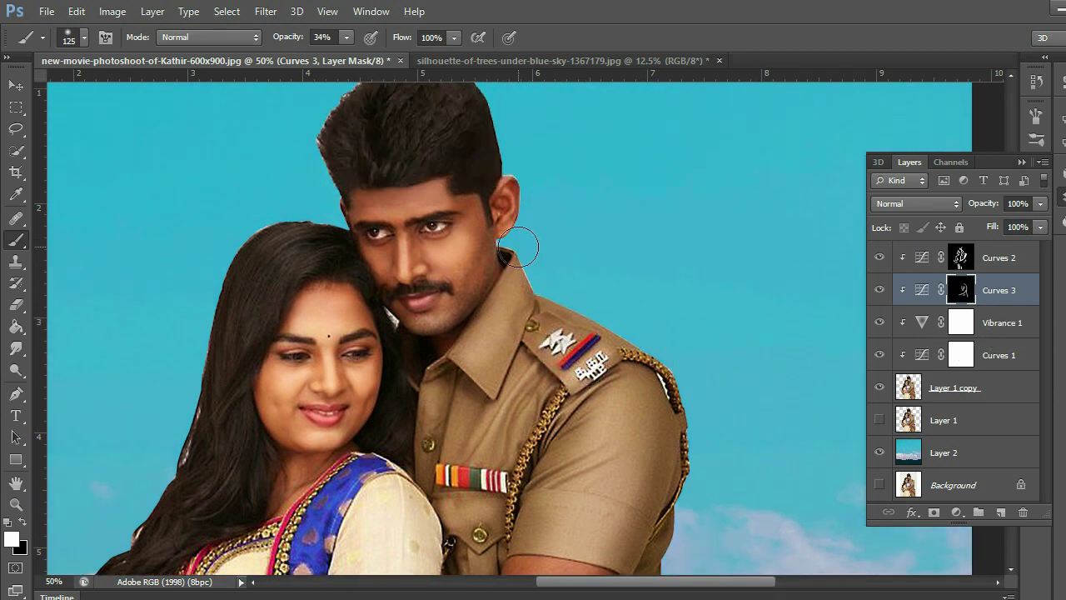
# - Work the Curves 3 mask from the woman's face and shoulder down to the dress hem and holster
pyautogui.scroll(-1, 366, 358)
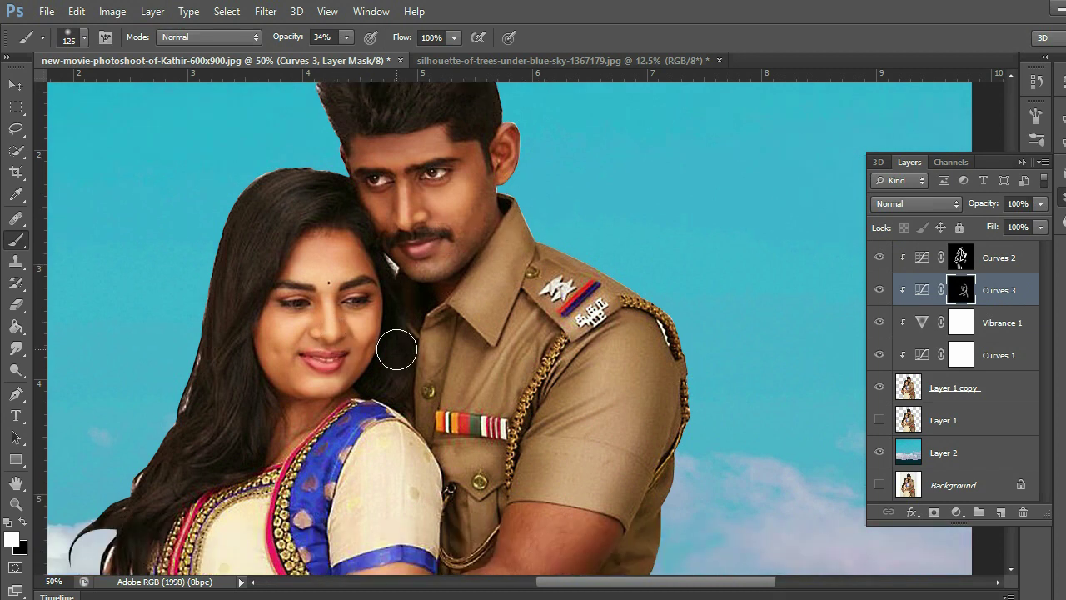
pyautogui.scroll(-1, 433, 391)
pyautogui.scroll(-2, 454, 400)
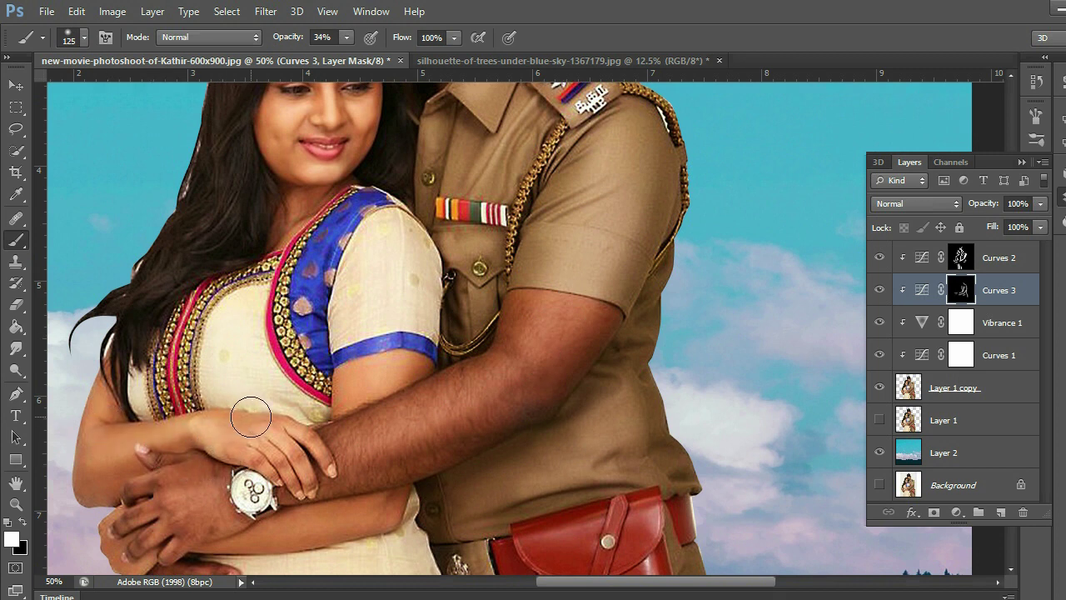
pyautogui.moveTo(302, 414); pyautogui.dragTo(412, 398)
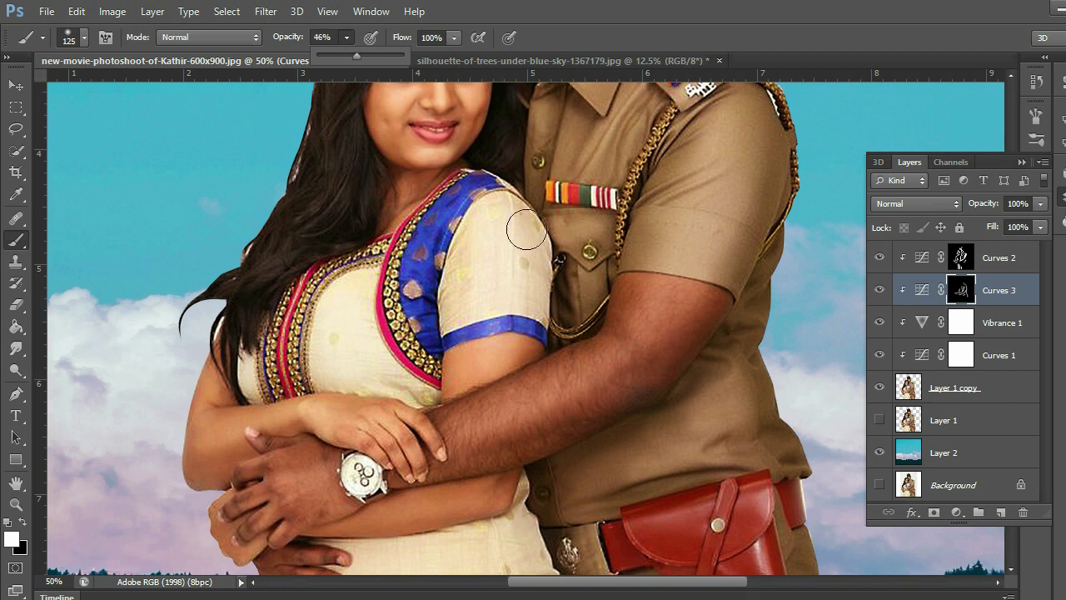
pyautogui.scroll(-2, 541, 354)
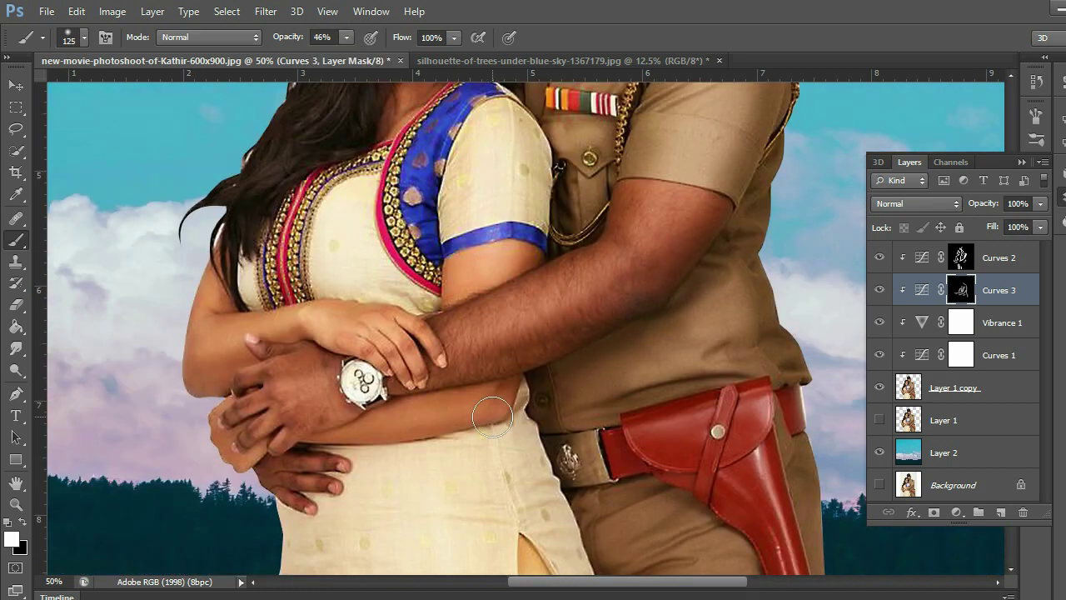
pyautogui.scroll(-2, 374, 438)
pyautogui.scroll(-1, 291, 400)
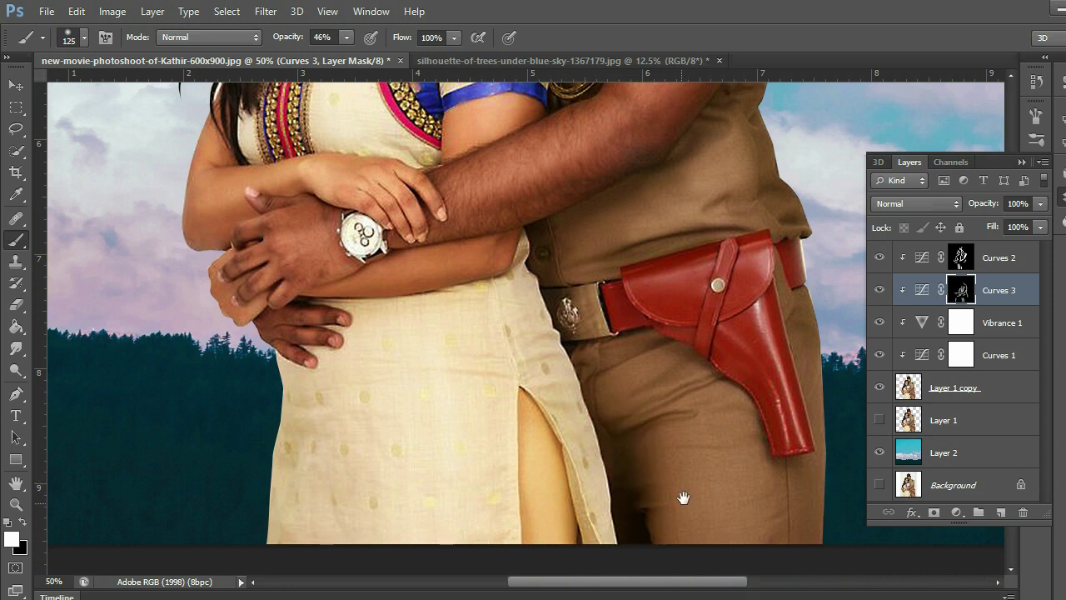
pyautogui.moveTo(683, 498); pyautogui.dragTo(461, 328)
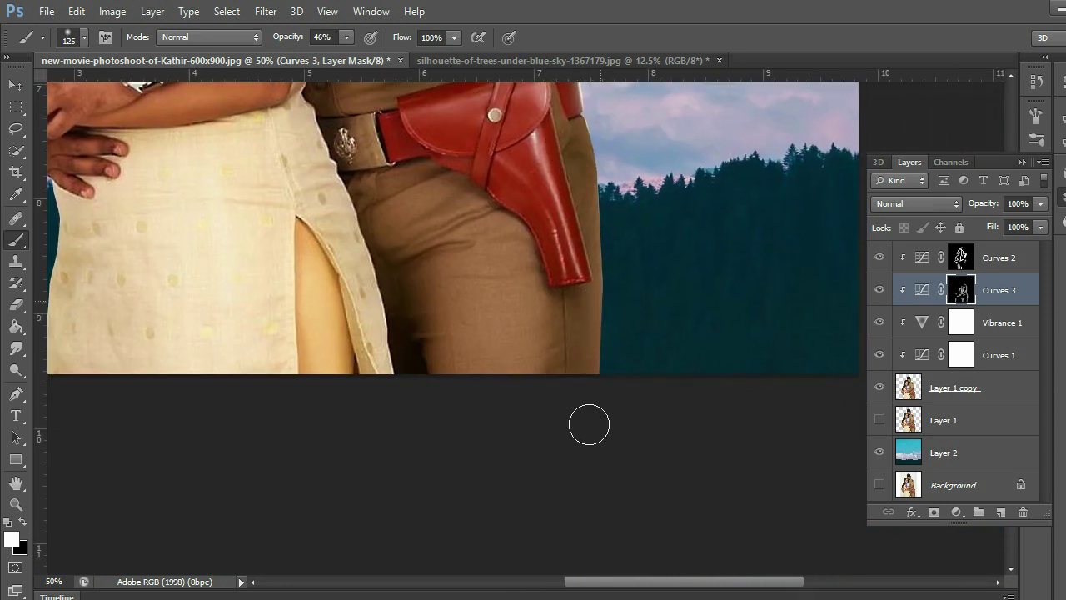
# - Zoom out to the whole image, back in on the couple, and shrink the brush to 35 px
pyautogui.scroll(1, 555, 459)
pyautogui.scroll(2, 466, 374)
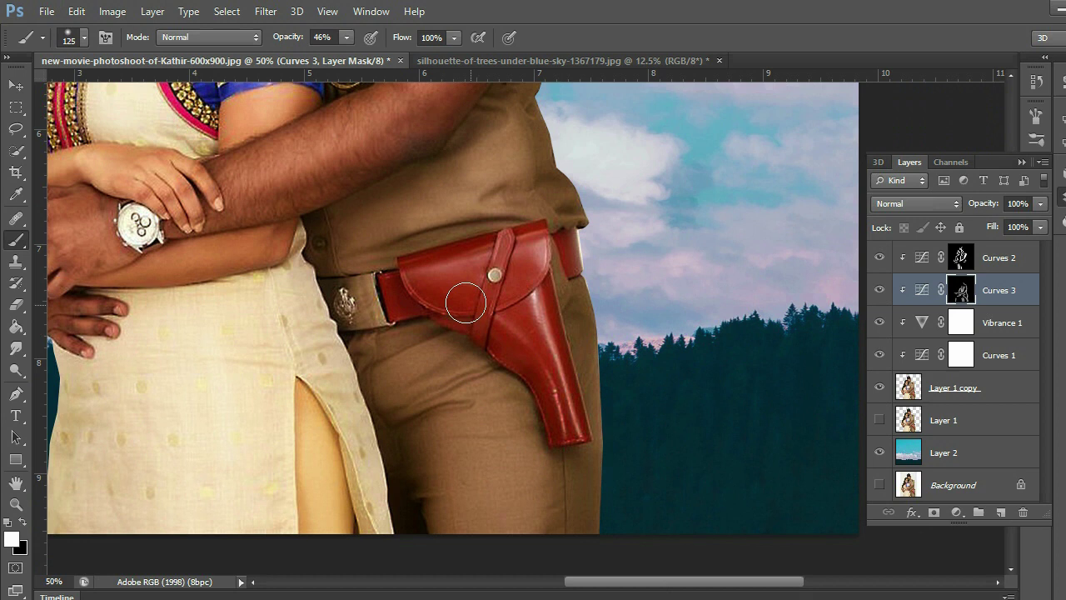
pyautogui.scroll(1, 567, 233)
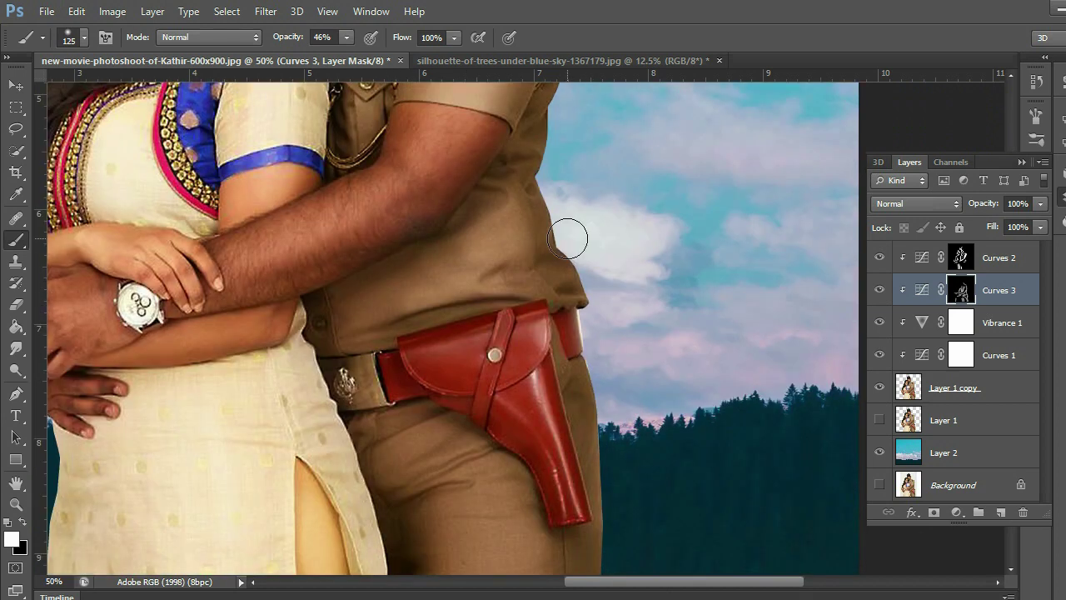
pyautogui.scroll(1, 566, 233)
pyautogui.scroll(3, 482, 297)
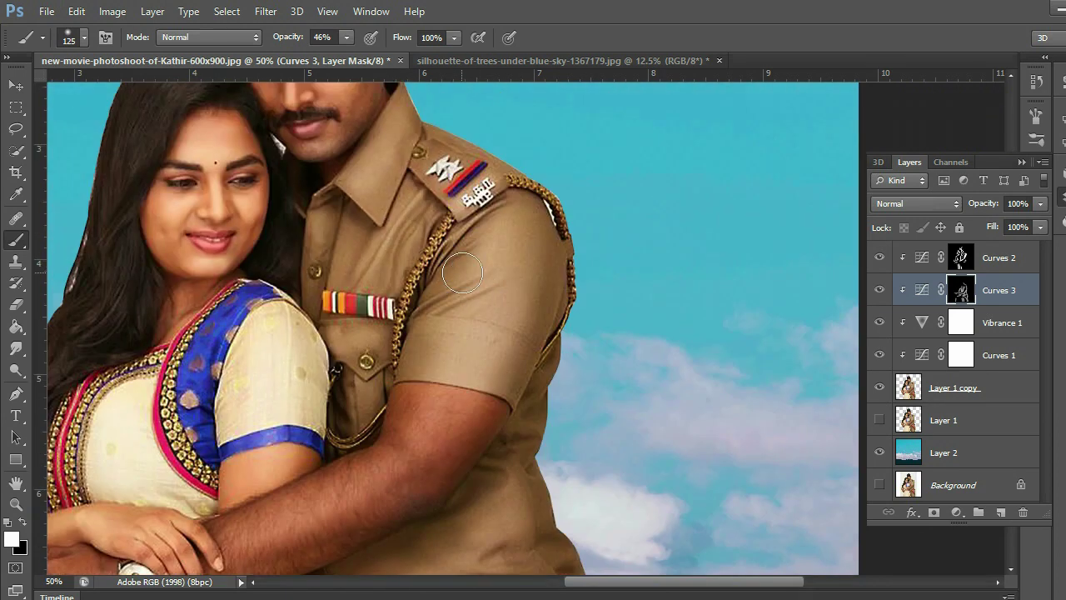
pyautogui.hotkey('ctrl', '-')
pyautogui.hotkey('ctrl', '-')
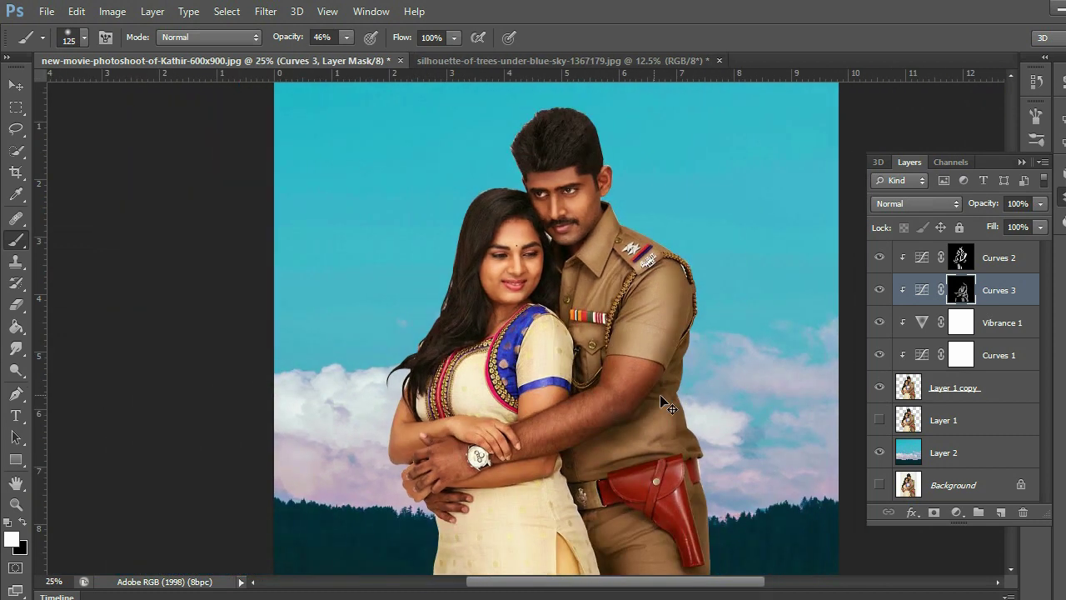
pyautogui.hotkey('ctrl', '-')
pyautogui.hotkey('ctrl', '+')
pyautogui.hotkey('ctrl', '+')
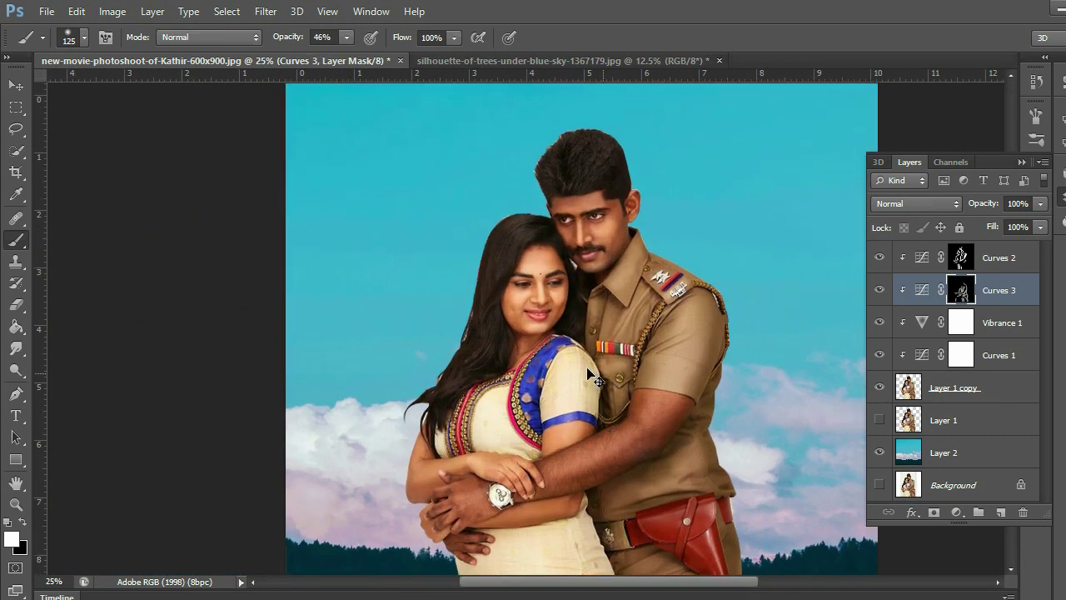
pyautogui.hotkey('ctrl', '+')
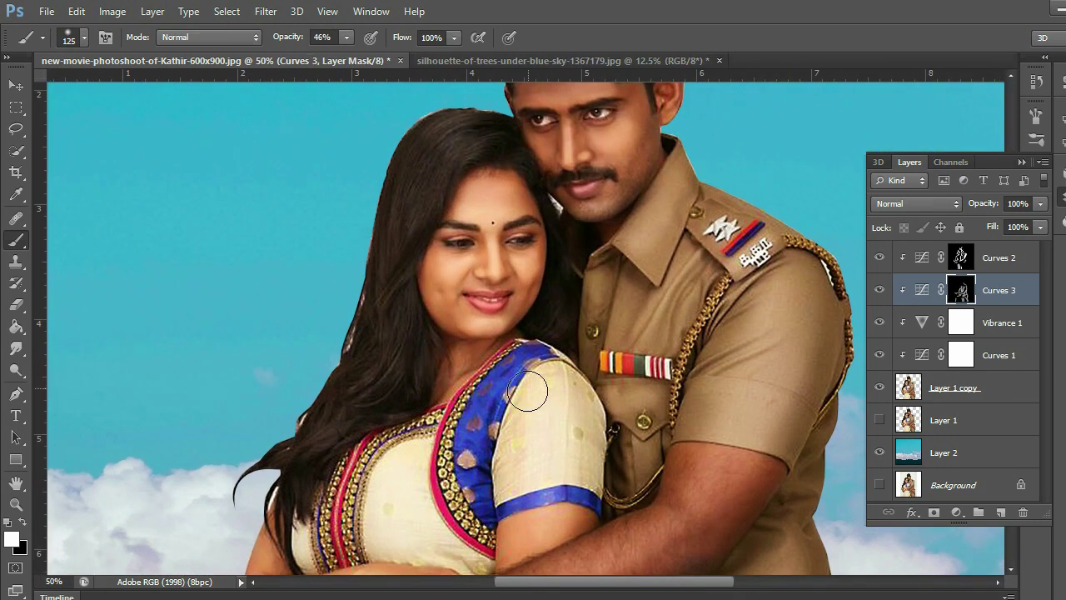
pyautogui.scroll(-2, 533, 375)
pyautogui.scroll(-1, 503, 276)
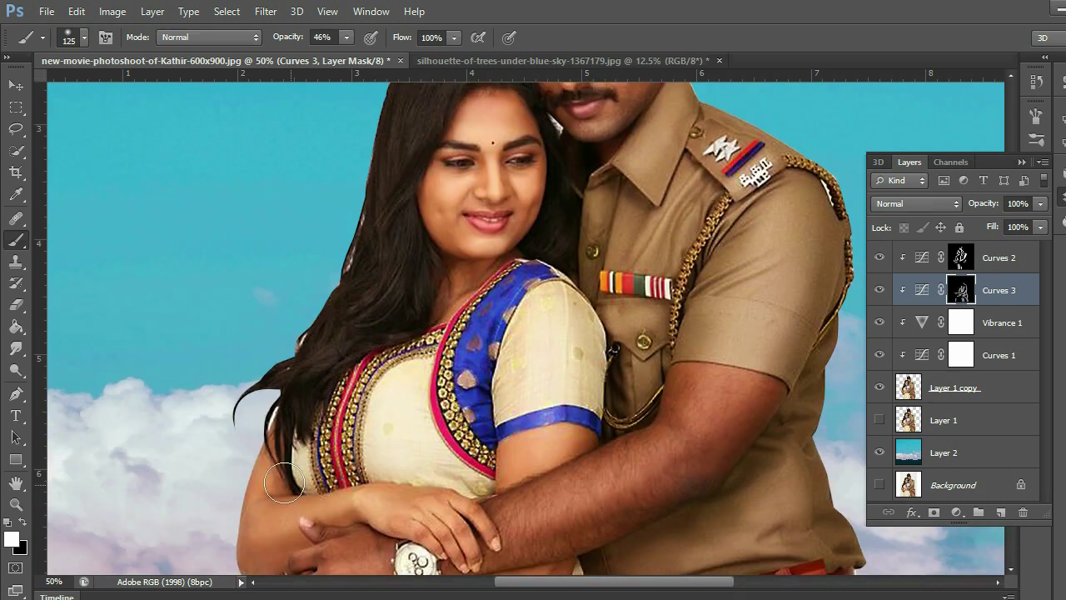
pyautogui.scroll(-3, 230, 537)
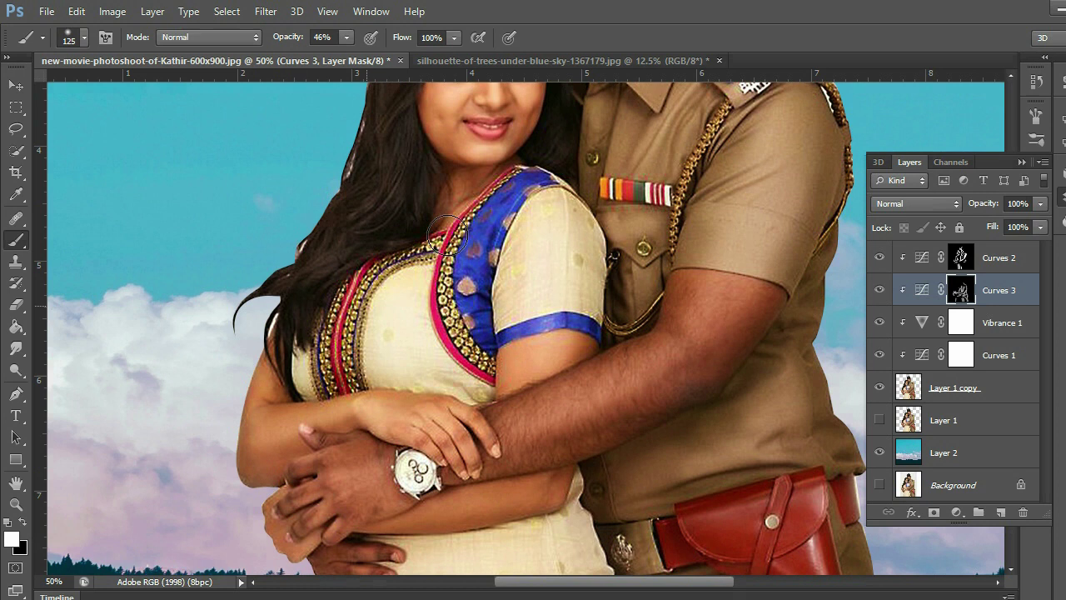
pyautogui.scroll(1, 510, 188)
pyautogui.scroll(-1, 484, 336)
pyautogui.scroll(-2, 407, 503)
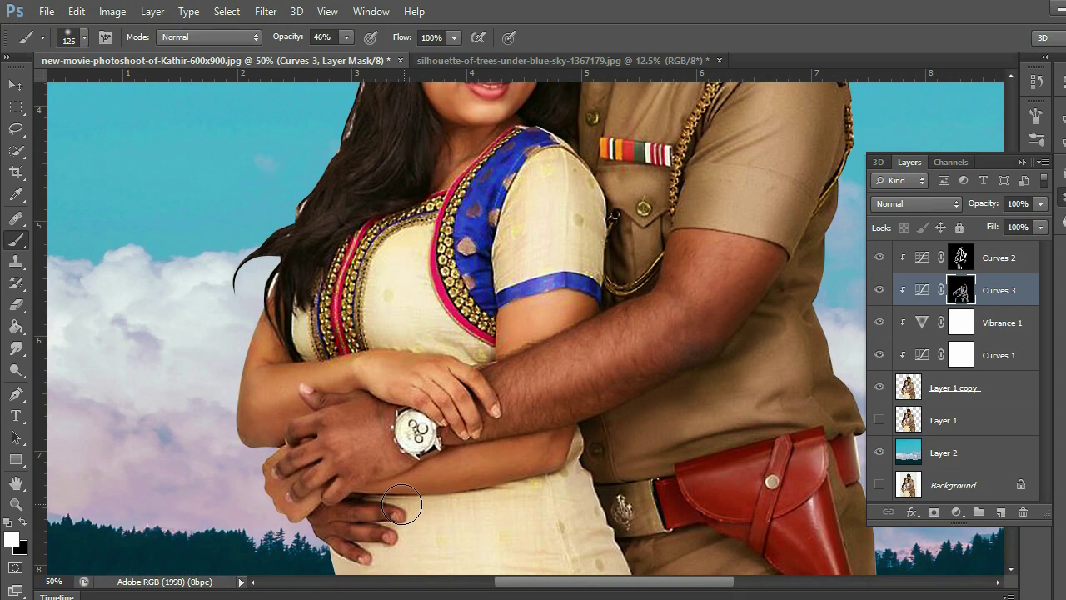
pyautogui.scroll(3, 551, 431)
pyautogui.scroll(-2, 511, 288)
pyautogui.scroll(1, 510, 287)
pyautogui.scroll(1, 511, 288)
pyautogui.scroll(1, 514, 291)
pyautogui.press('[')
pyautogui.press('[')
pyautogui.press('[')
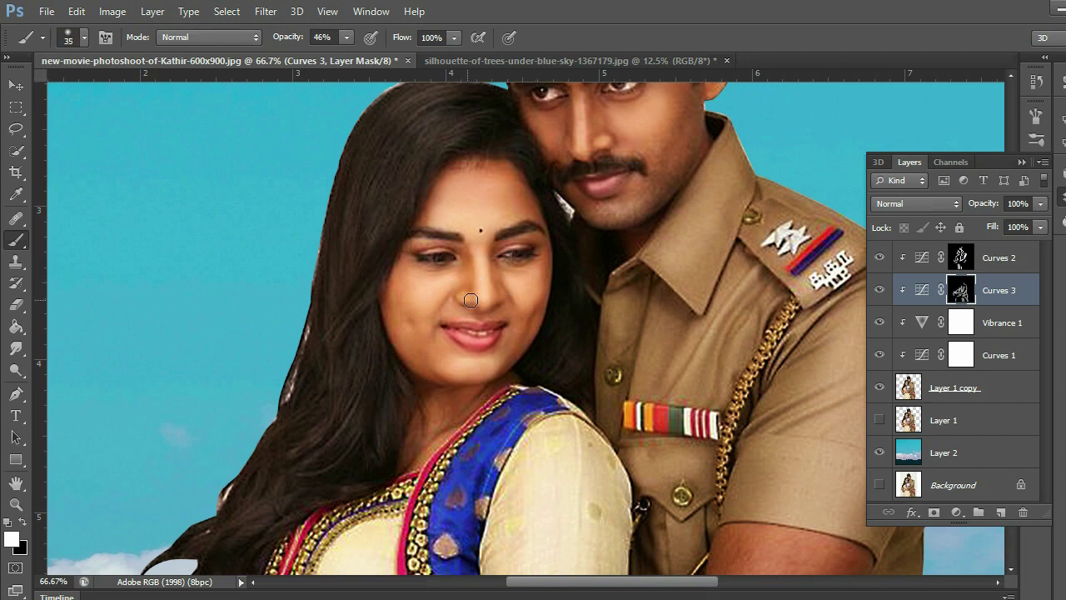
# - Set brush opacity to 26% and brush size to 62
pyautogui.scroll(1, 515, 301)
pyautogui.scroll(1, 516, 298)
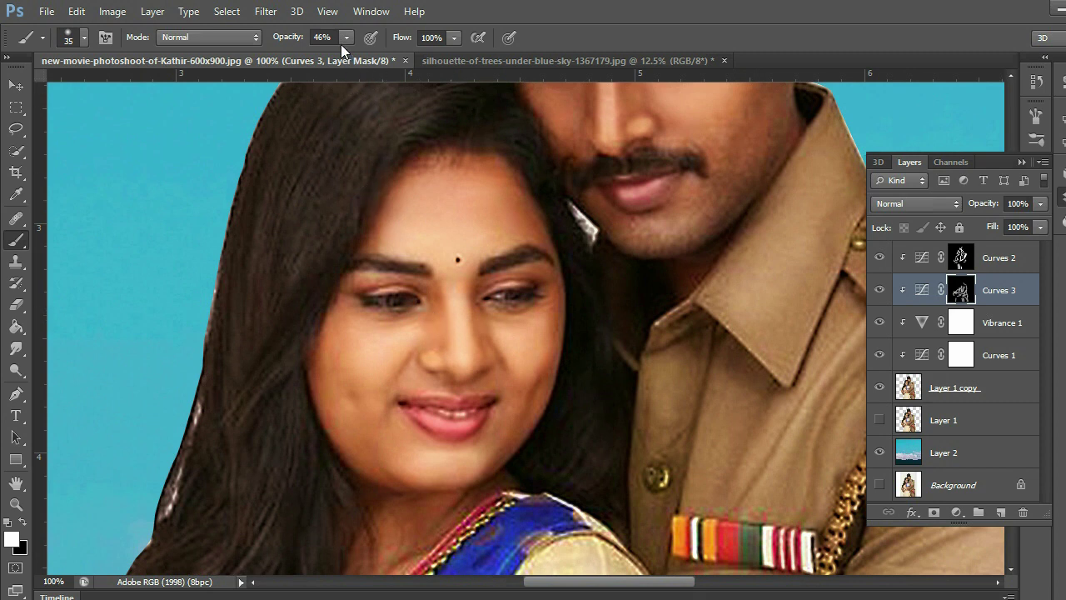
pyautogui.press('[')
pyautogui.press('2')
pyautogui.press('6')
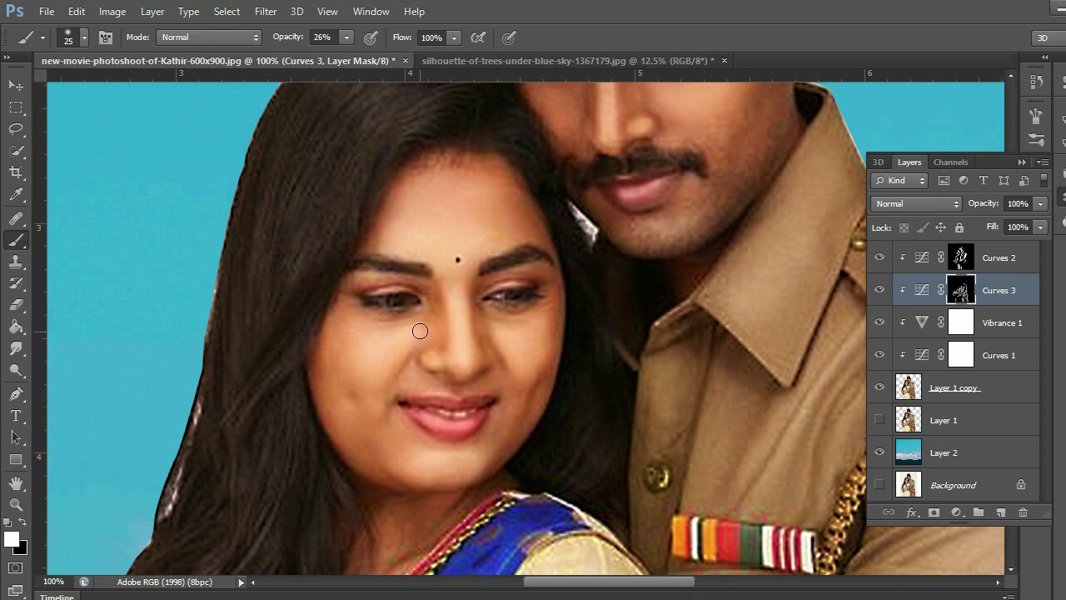
pyautogui.rightClick(478, 288)
pyautogui.write('62')
pyautogui.press('Return')
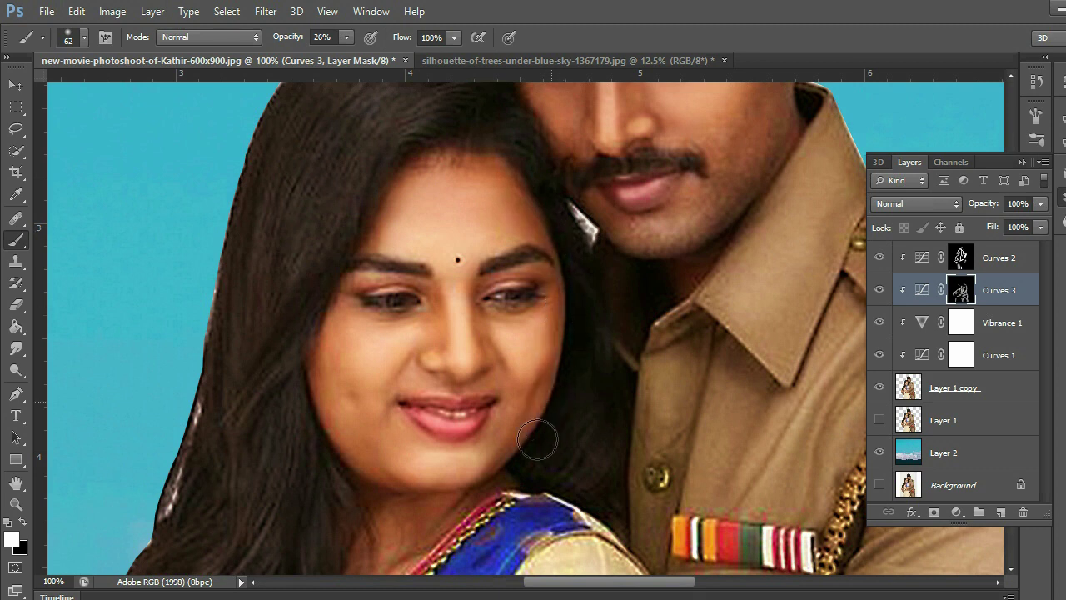
# - Darken the man's neck beside his jaw and his cheek under the eye on the Curves 3 mask
pyautogui.scroll(3, 403, 291)
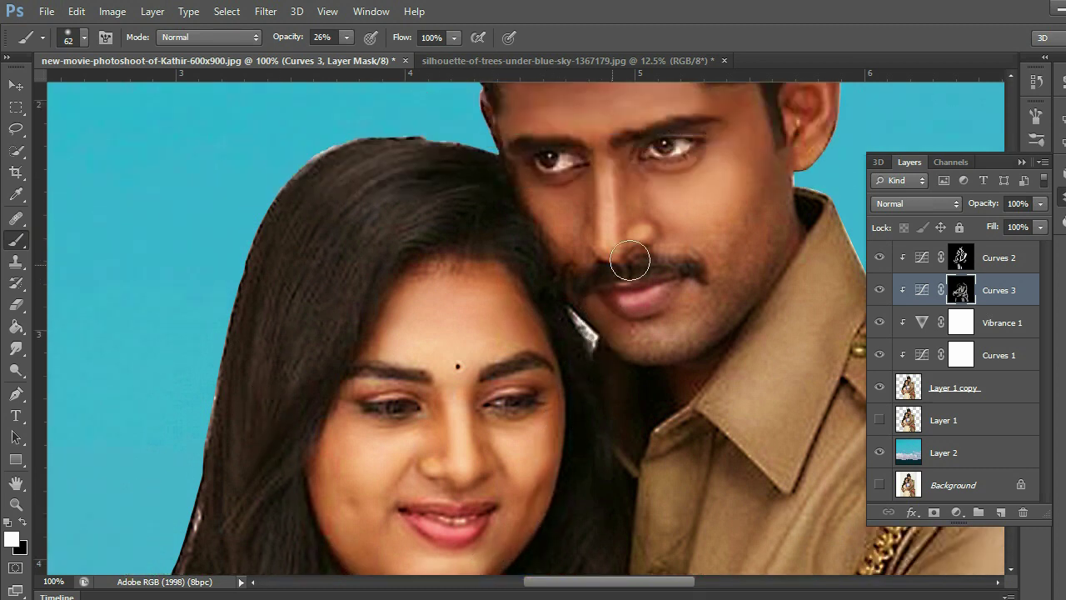
pyautogui.scroll(1, 628, 255)
pyautogui.moveTo(739, 350); pyautogui.dragTo(699, 407)
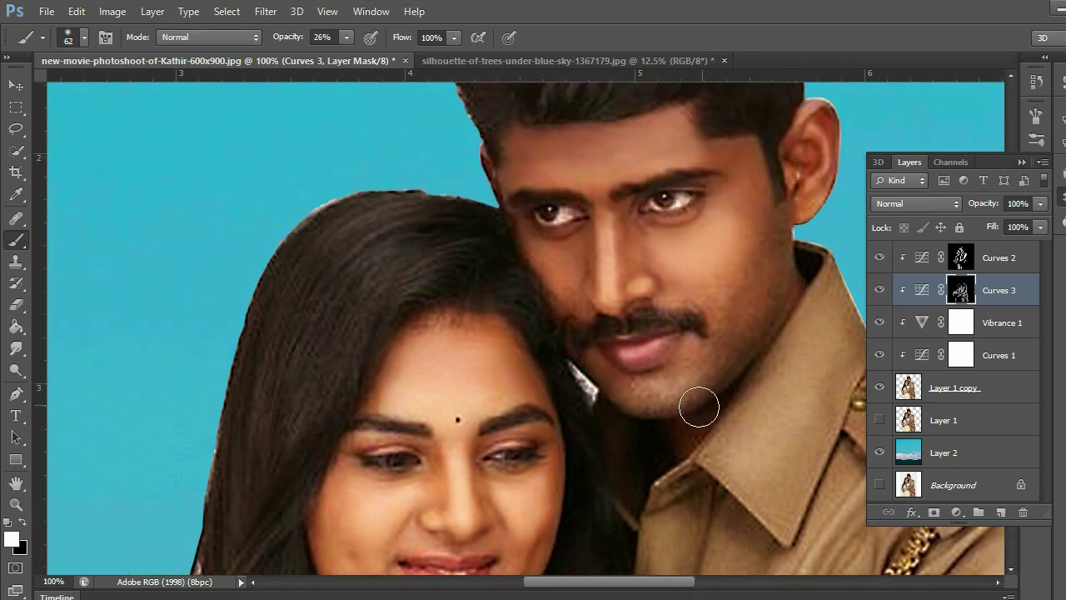
pyautogui.scroll(1, 650, 162)
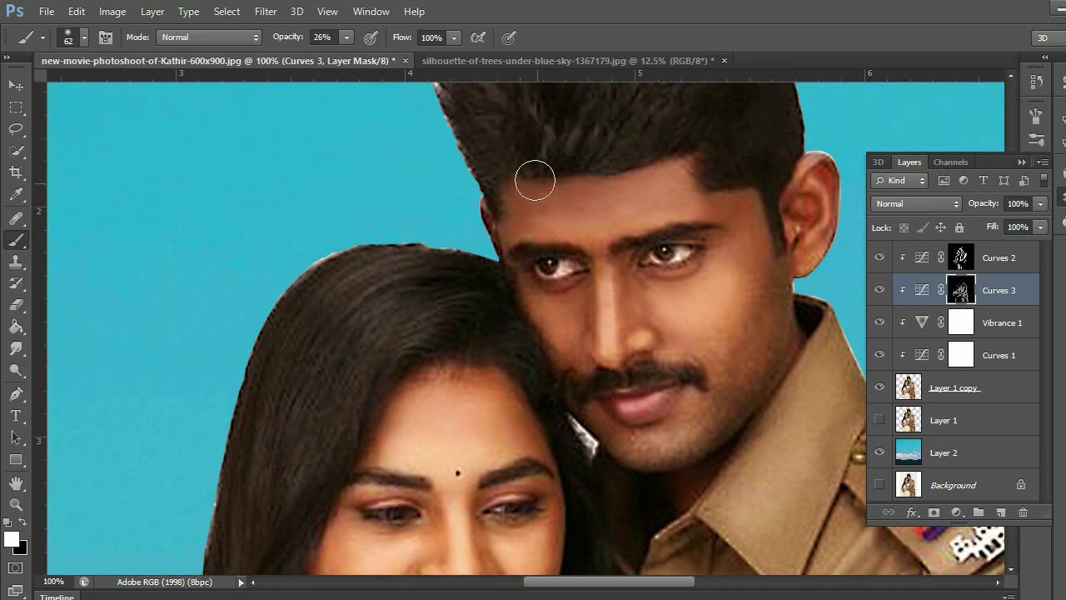
pyautogui.moveTo(527, 287); pyautogui.dragTo(574, 418)
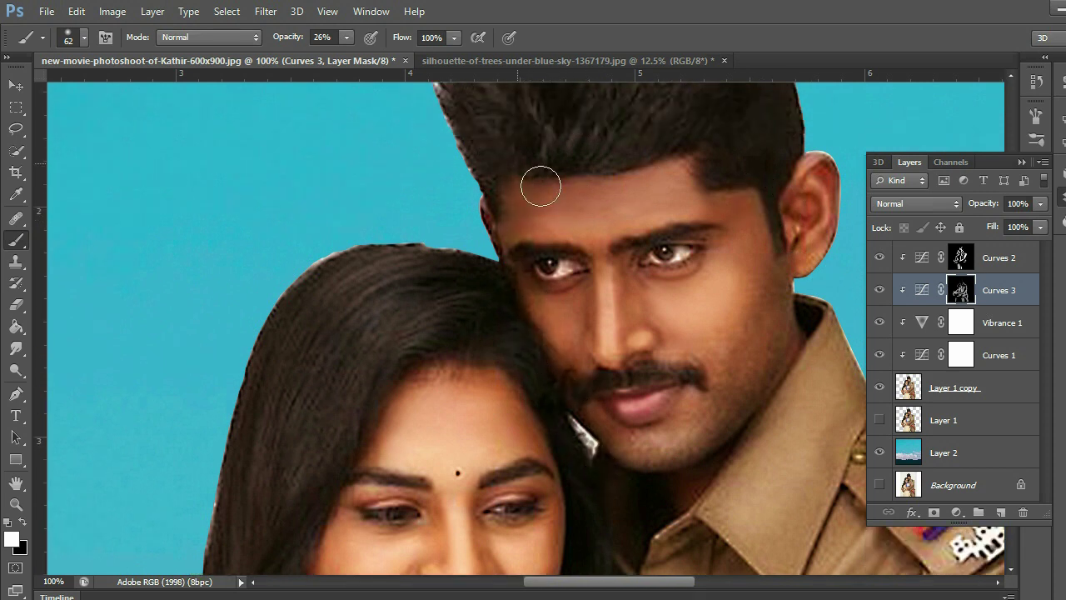
# - Reframe on the woman's face, switch briefly to the Pen tool and back to the Brush, then zoom out
pyautogui.hotkey('ctrl', '-')
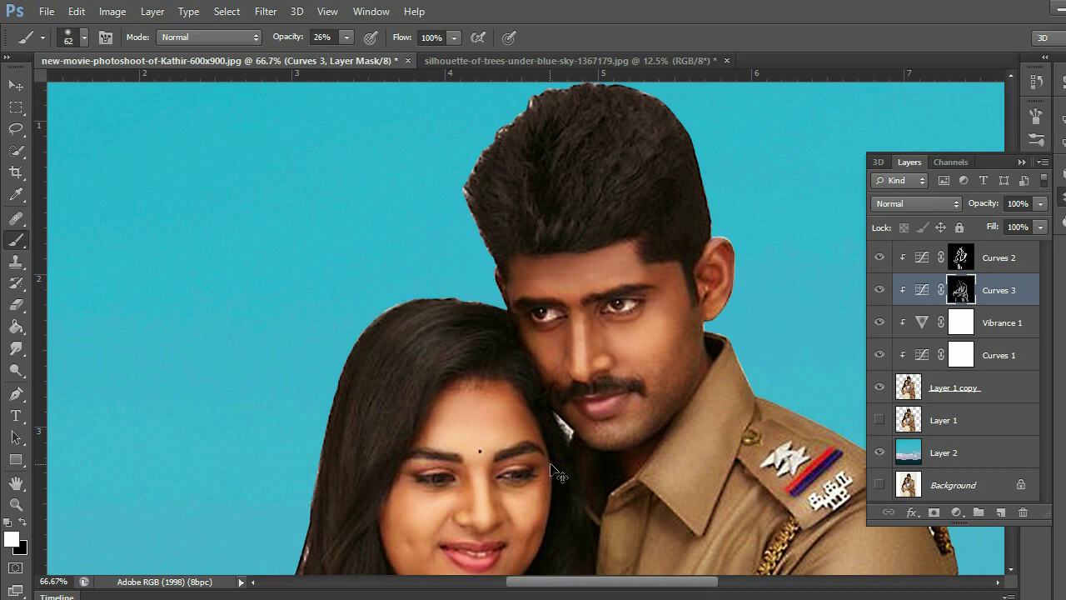
pyautogui.hotkey('ctrl', '-')
pyautogui.scroll(-3, 547, 459)
pyautogui.hotkey('ctrl', '+')
pyautogui.hotkey('ctrl', '+')
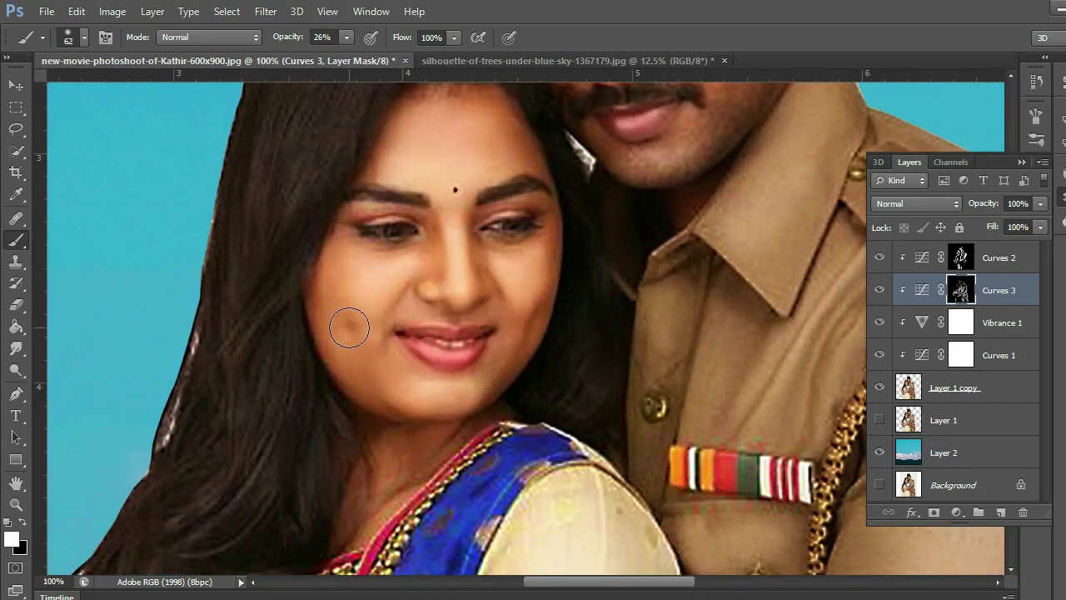
pyautogui.scroll(2, 632, 277)
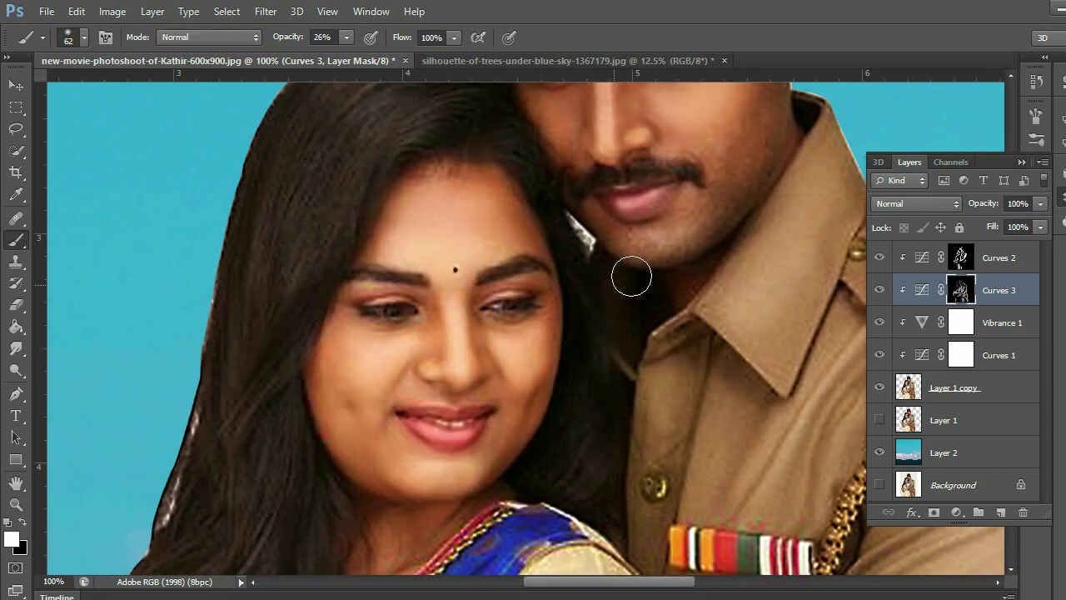
pyautogui.scroll(1, 636, 196)
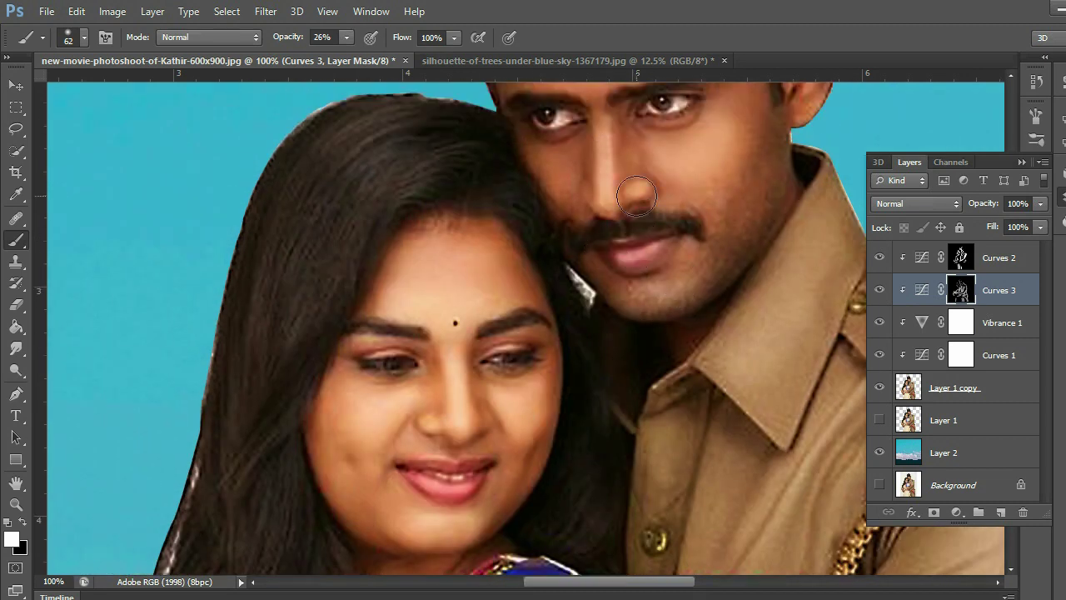
pyautogui.press('p')
pyautogui.press('b')
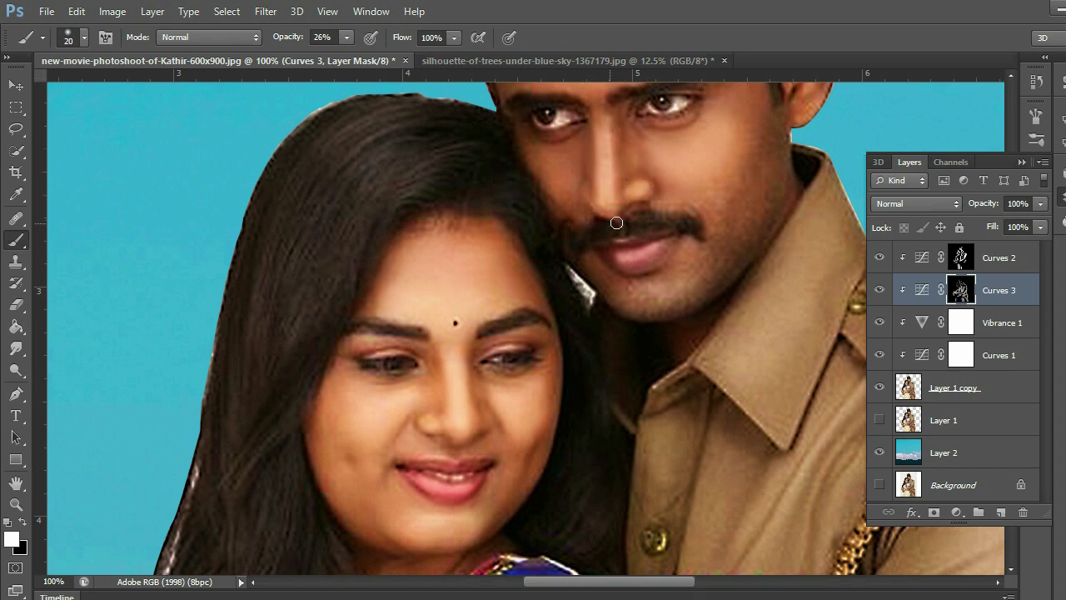
pyautogui.scroll(3, 626, 212)
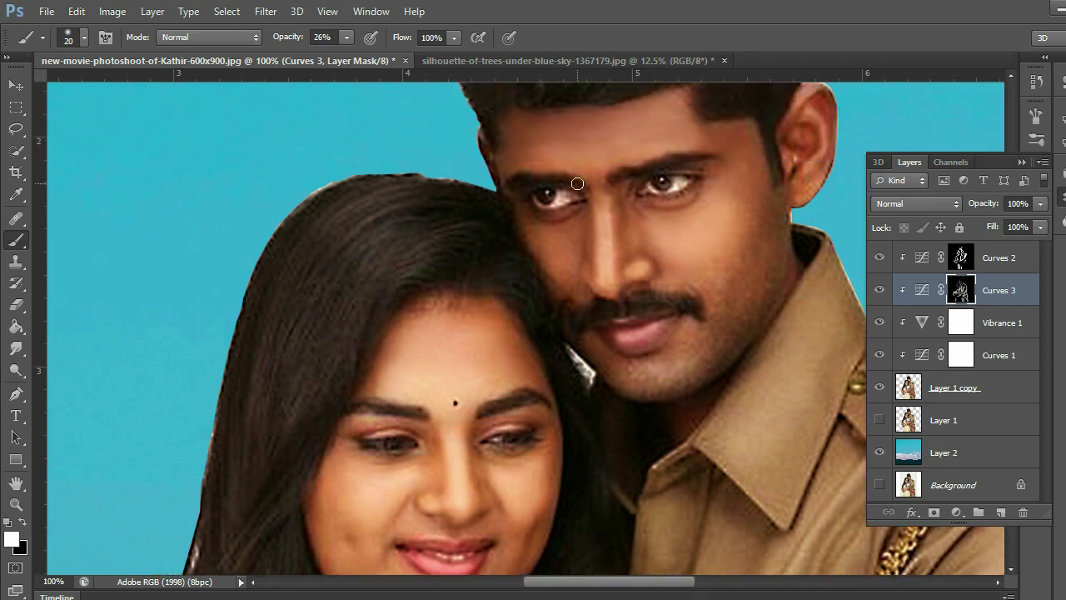
pyautogui.scroll(2, 657, 177)
pyautogui.hotkey('ctrl', '-')
pyautogui.hotkey('ctrl', '-')
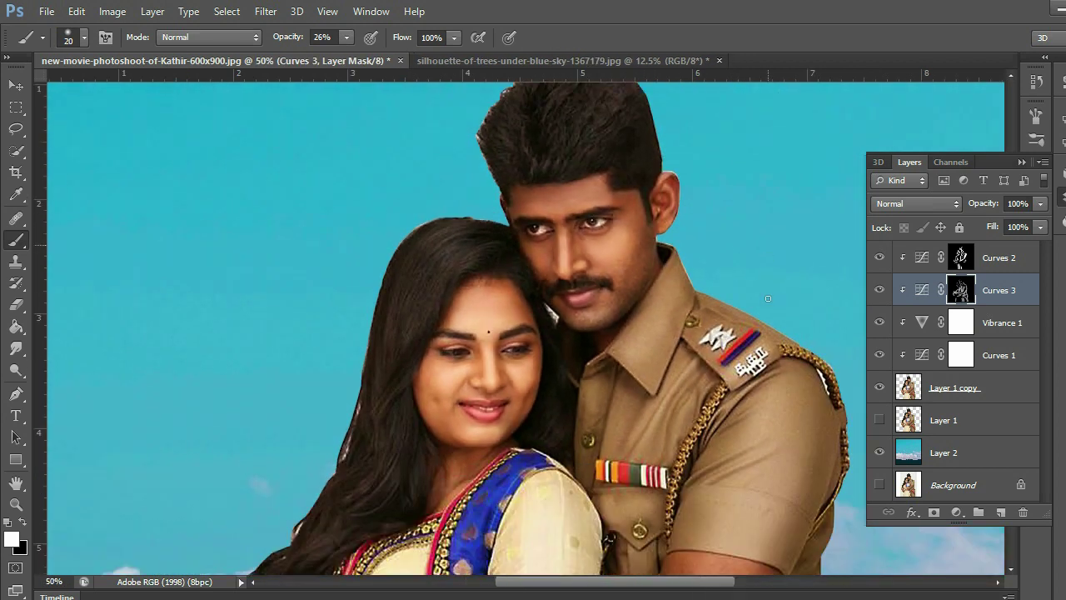
# - Toggle Curves 3 visibility off and on twice to compare the grade
pyautogui.click(881, 290)
pyautogui.click(881, 289)
pyautogui.click(882, 290)
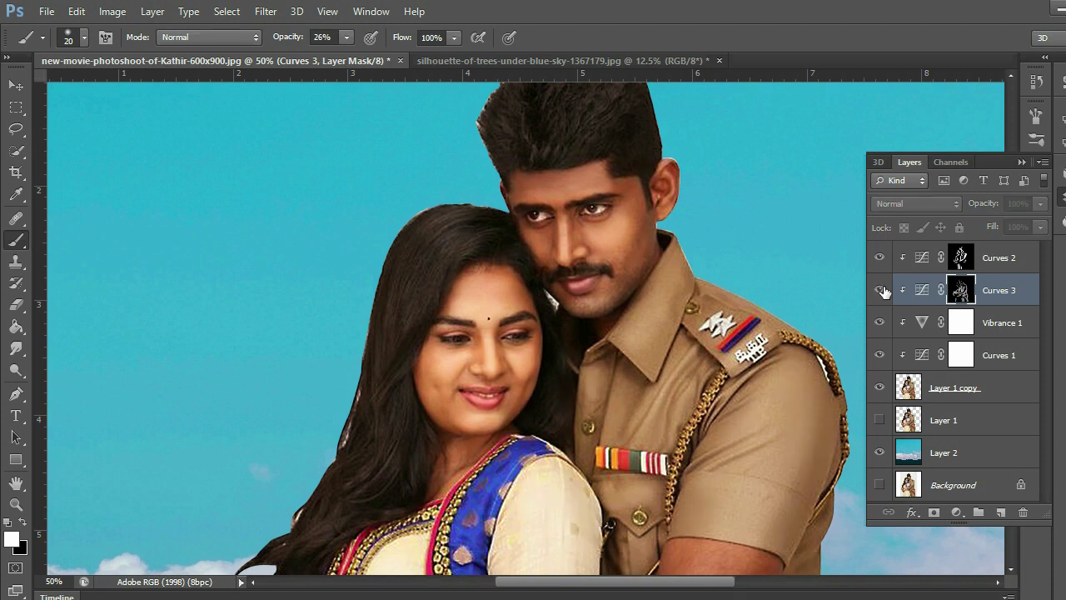
pyautogui.click(882, 290)
# - Zoom out to 25% showing the whole image and treeline, and select the Curves 2 layer
pyautogui.hotkey('ctrl', '-')
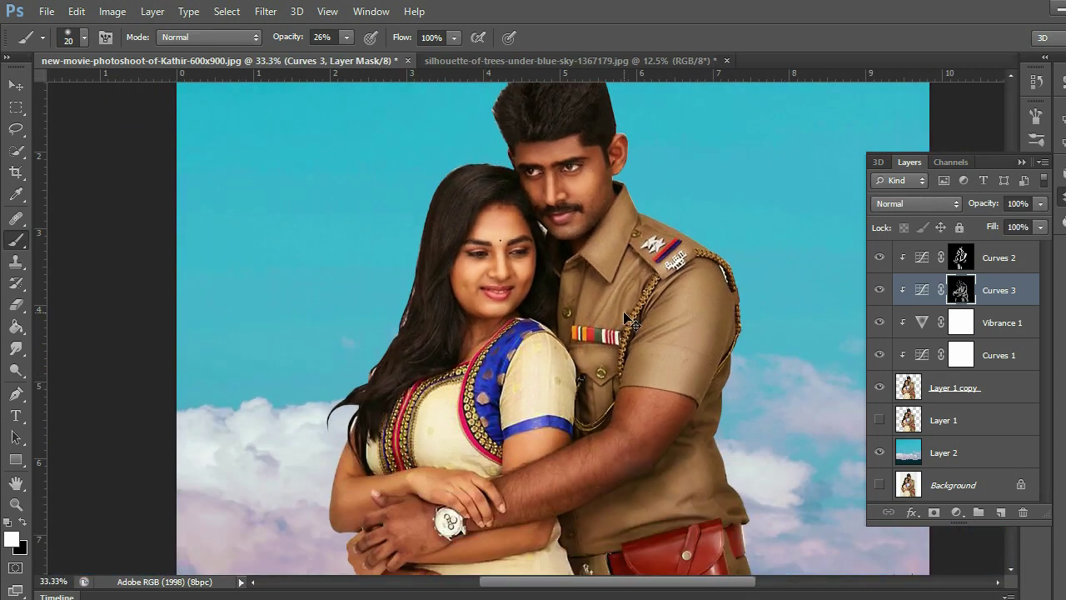
pyautogui.hotkey('ctrl', '-')
pyautogui.hotkey('ctrl', '+')
pyautogui.scroll(1, 671, 296)
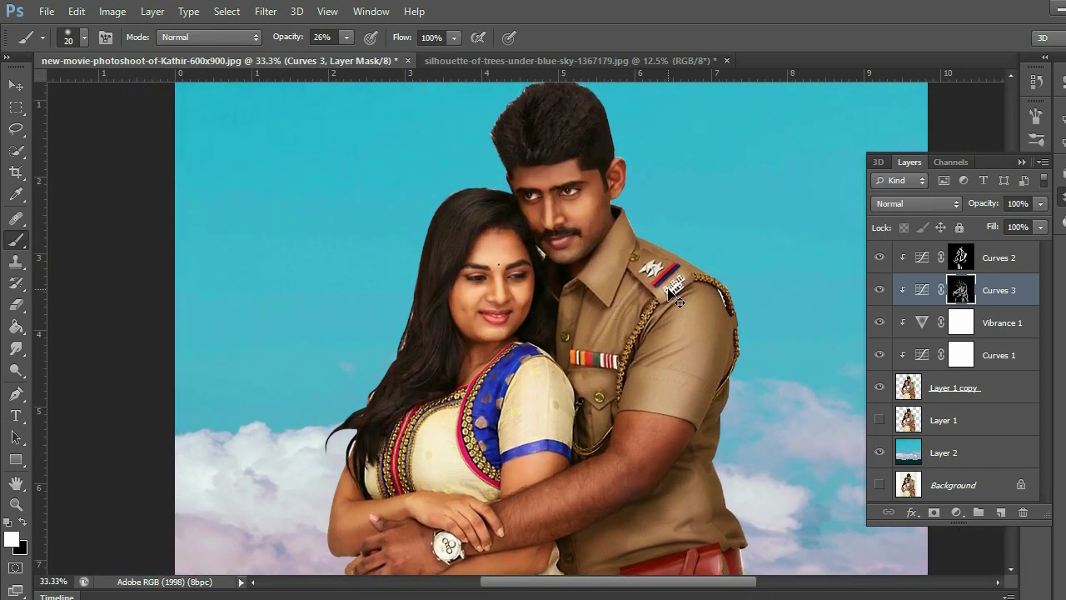
pyautogui.hotkey('ctrl', '-')
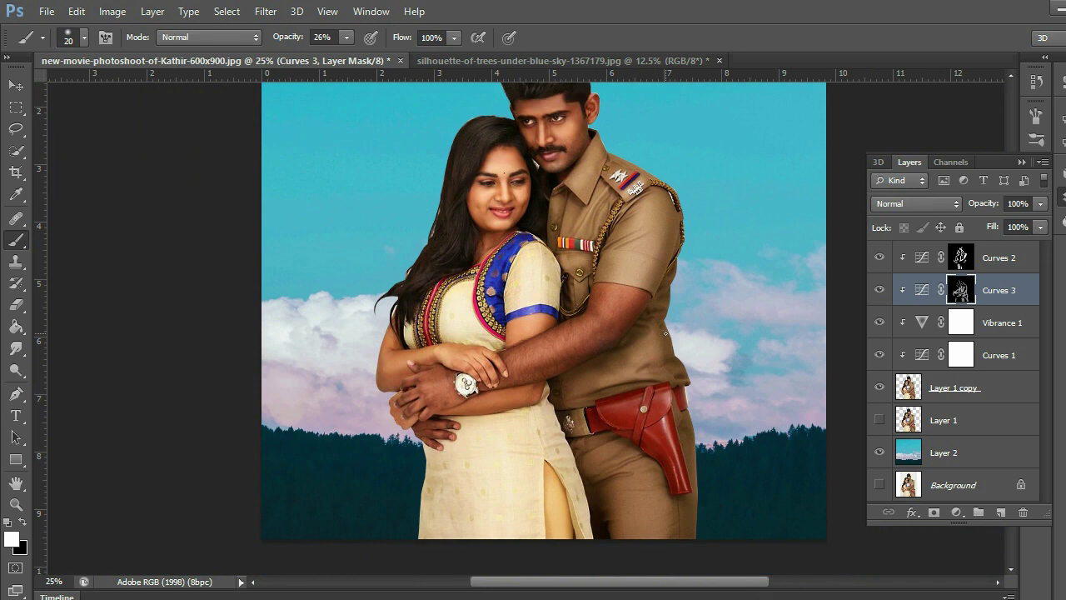
pyautogui.scroll(2, 665, 333)
pyautogui.click(995, 265)
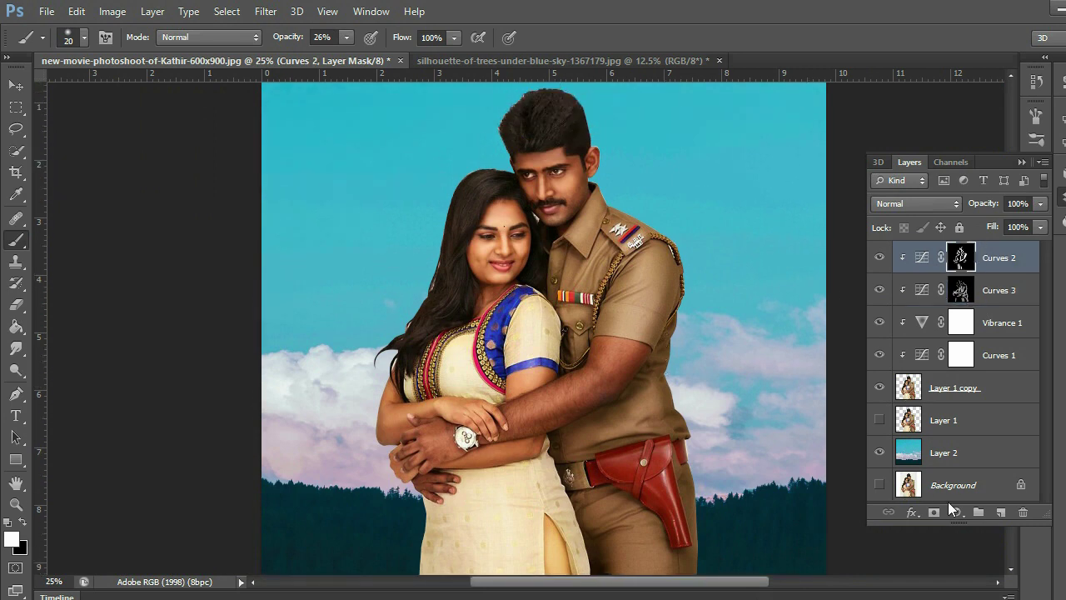
pyautogui.click(956, 511)
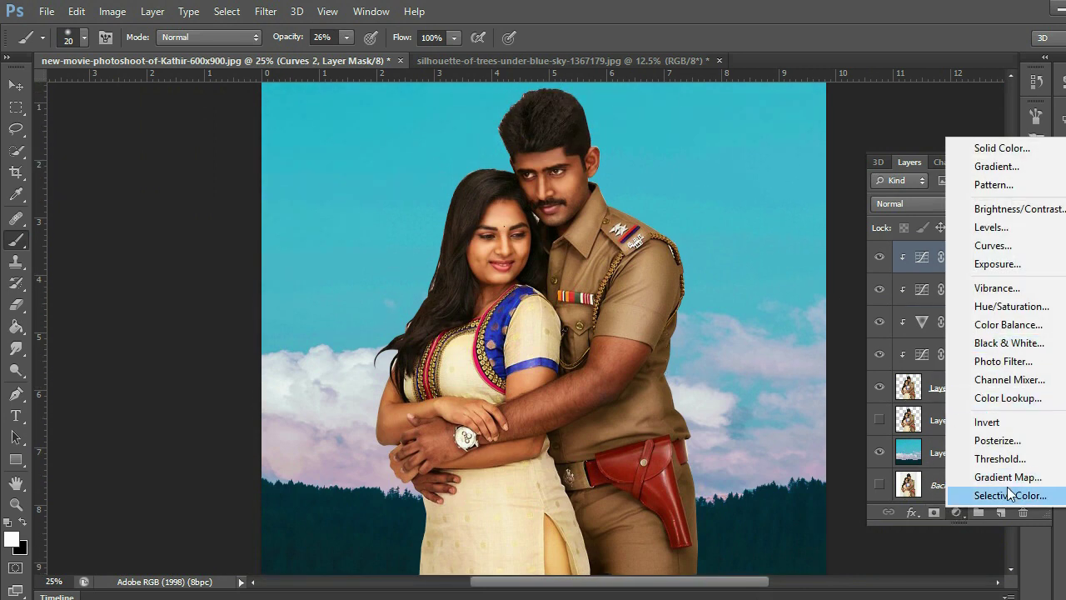
# - Add a Selective Color adjustment and cut cyan in the Reds to -38 while adding black
pyautogui.click(970, 495)
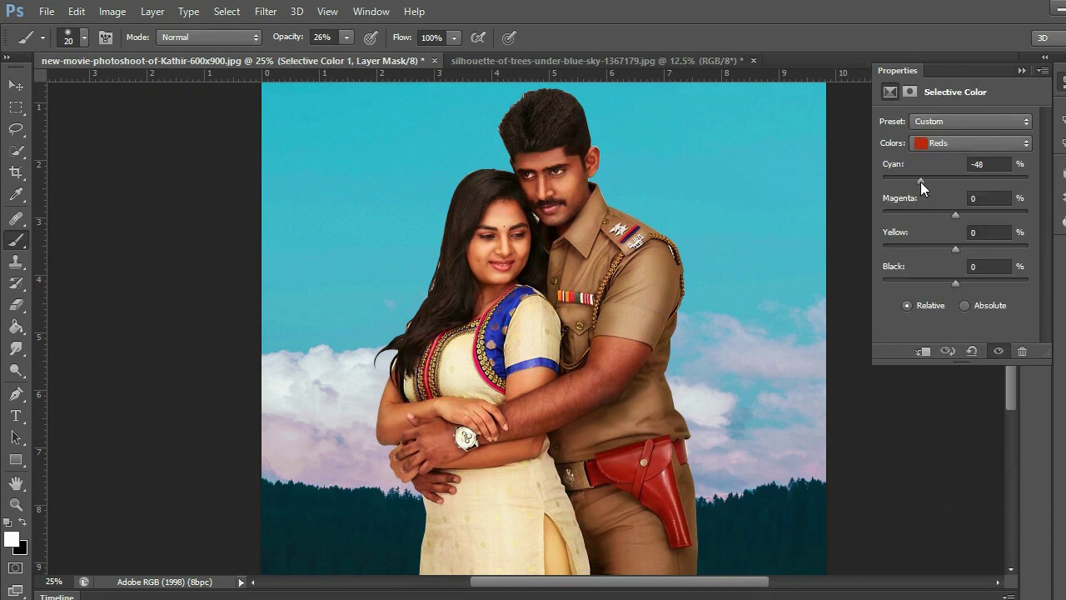
pyautogui.moveTo(920, 182); pyautogui.dragTo(928, 181)
pyautogui.moveTo(972, 283)
pyautogui.mouseDown()
pyautogui.moveTo(988, 282)
pyautogui.moveTo(966, 282)
pyautogui.mouseUp()
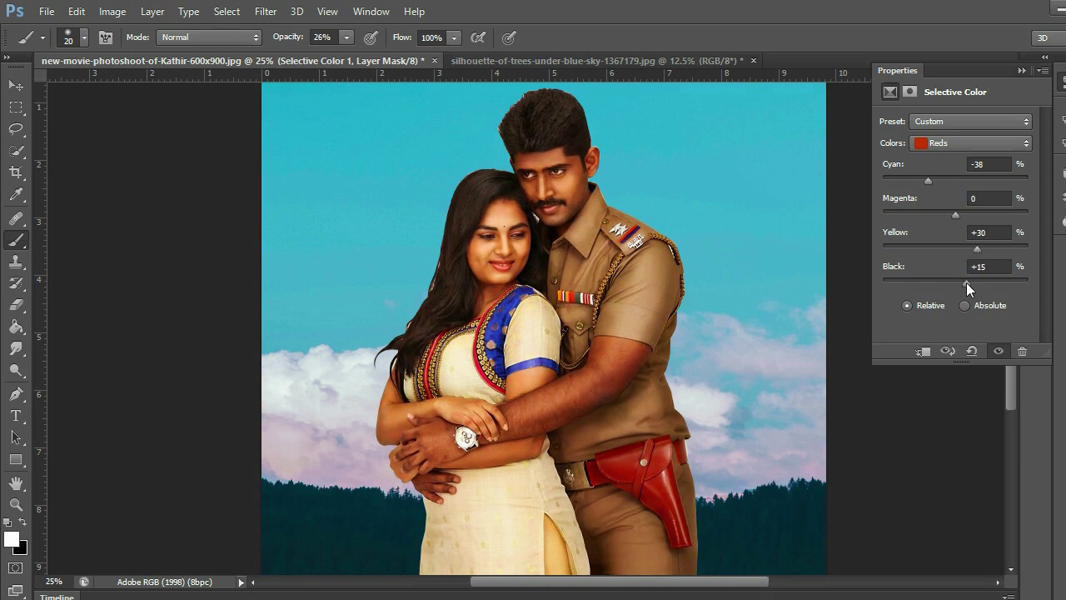
pyautogui.hotkey('ctrl', '+')
pyautogui.hotkey('ctrl', '+')
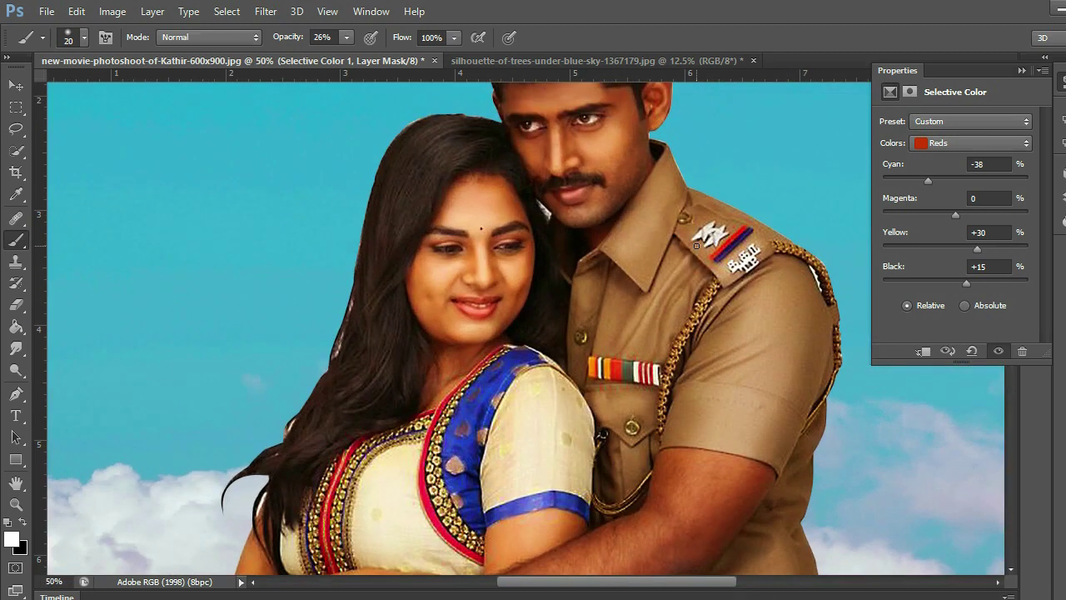
pyautogui.hotkey('ctrl', '-')
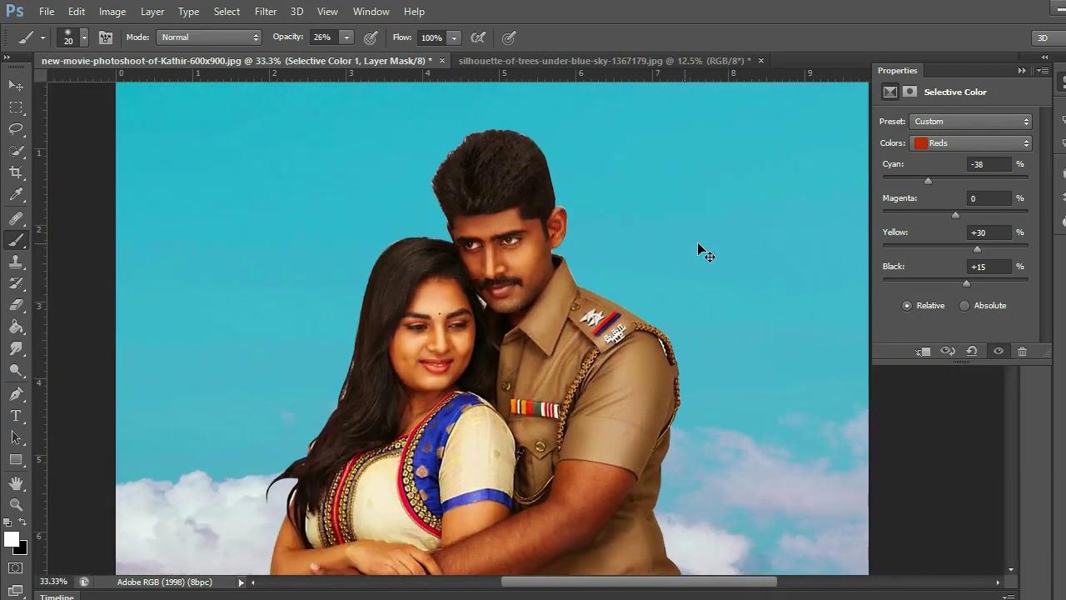
# - Retune the Yellows: lower yellow, cyan -25, black -38, and add magenta
pyautogui.click(946, 143)
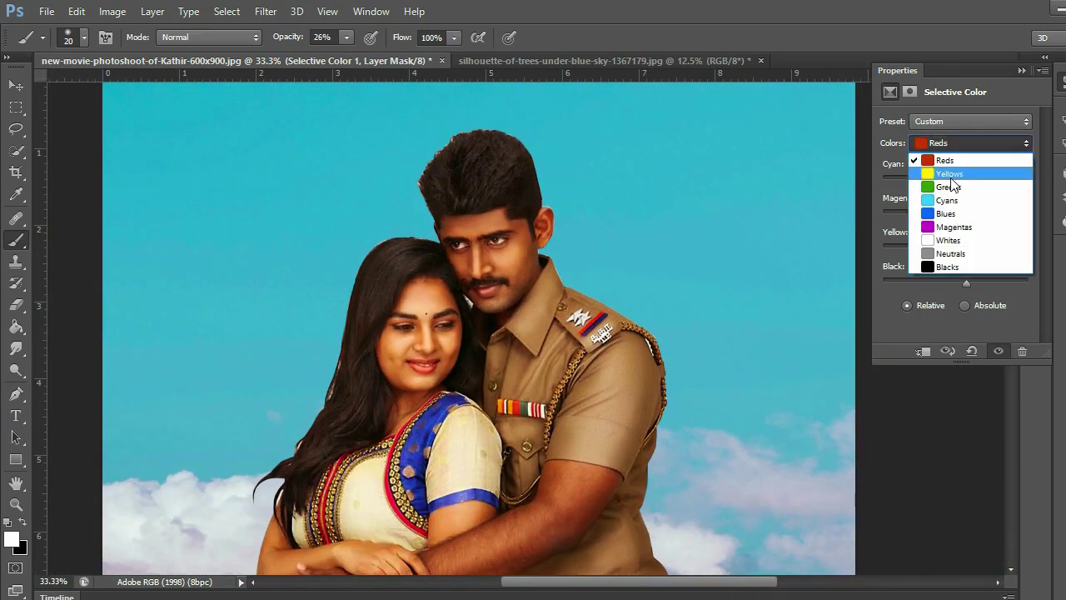
pyautogui.click(941, 171)
pyautogui.moveTo(1001, 246); pyautogui.dragTo(907, 250)
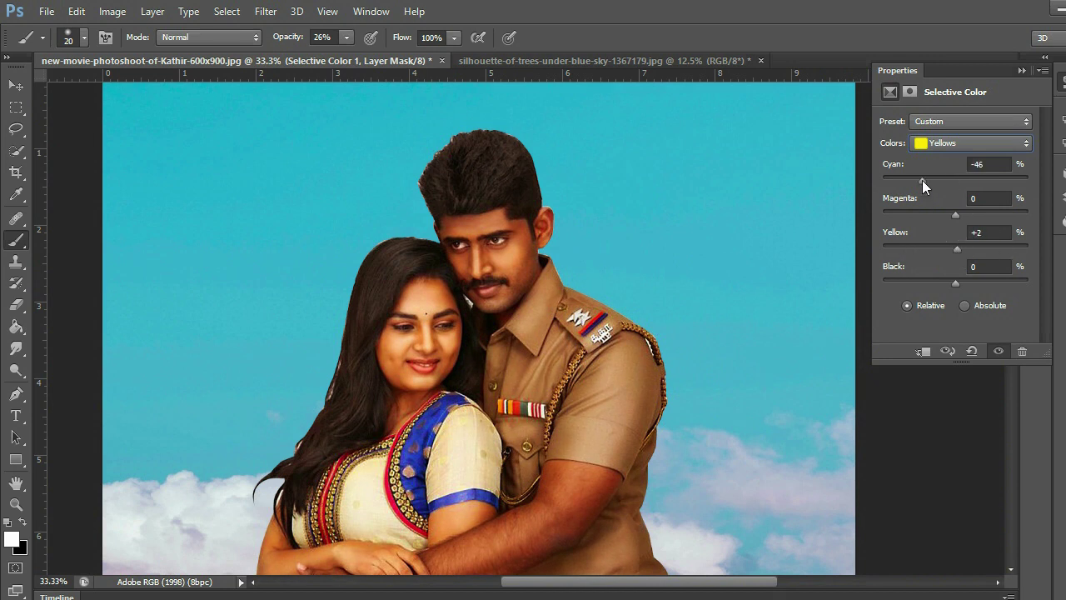
pyautogui.moveTo(923, 180); pyautogui.dragTo(937, 180)
pyautogui.moveTo(958, 282); pyautogui.dragTo(930, 288)
pyautogui.moveTo(921, 216); pyautogui.dragTo(994, 216)
# - Brighten the Whites by lowering black to -62 and reduce their yellow
pyautogui.click(949, 143)
pyautogui.click(958, 241)
pyautogui.moveTo(955, 282); pyautogui.dragTo(911, 282)
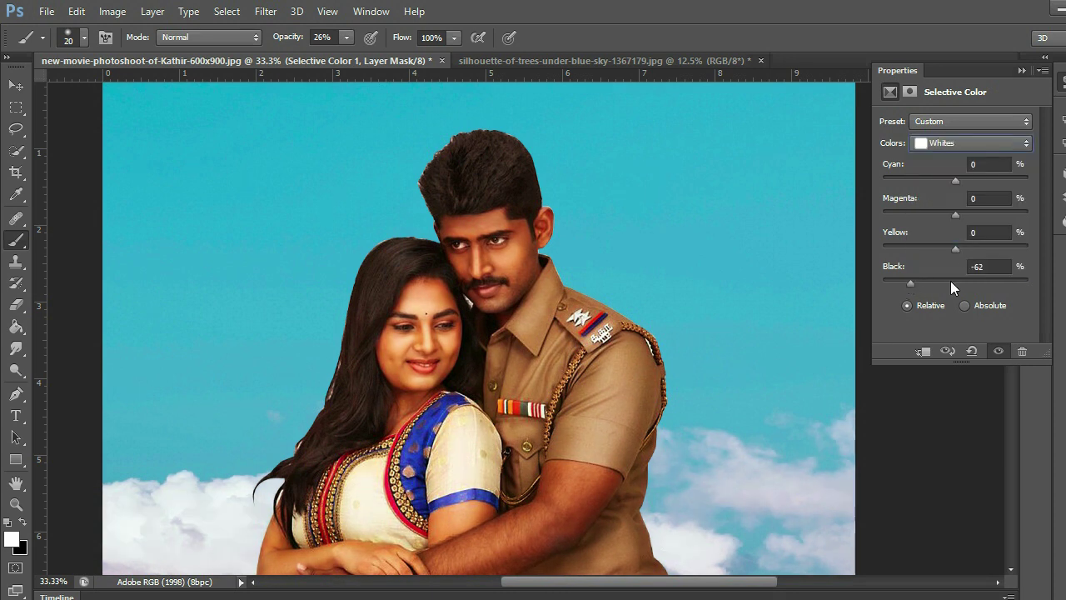
pyautogui.click(1061, 197)
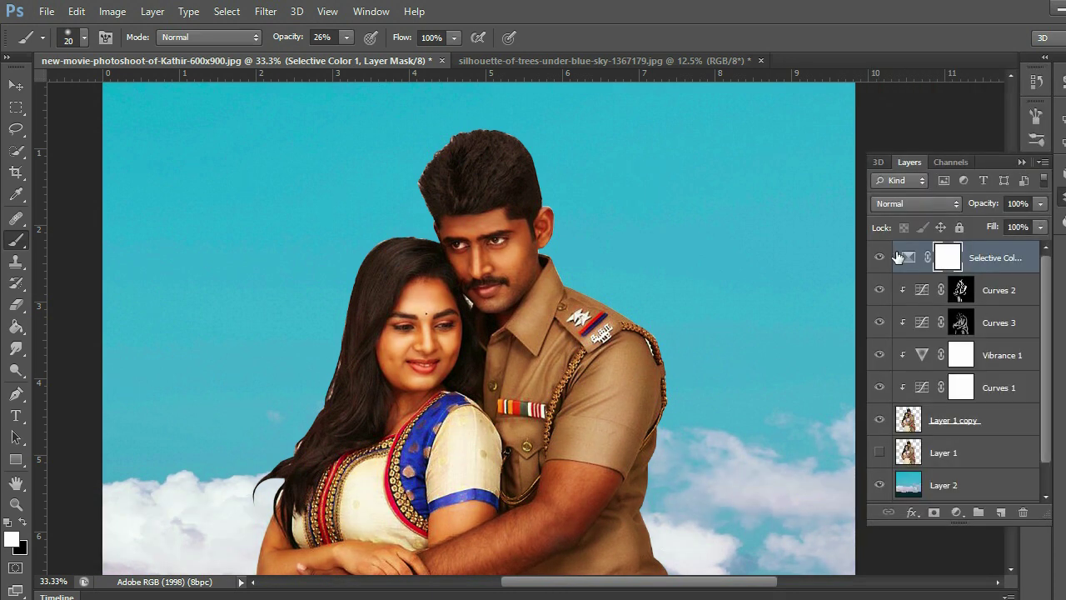
pyautogui.doubleClick(913, 259)
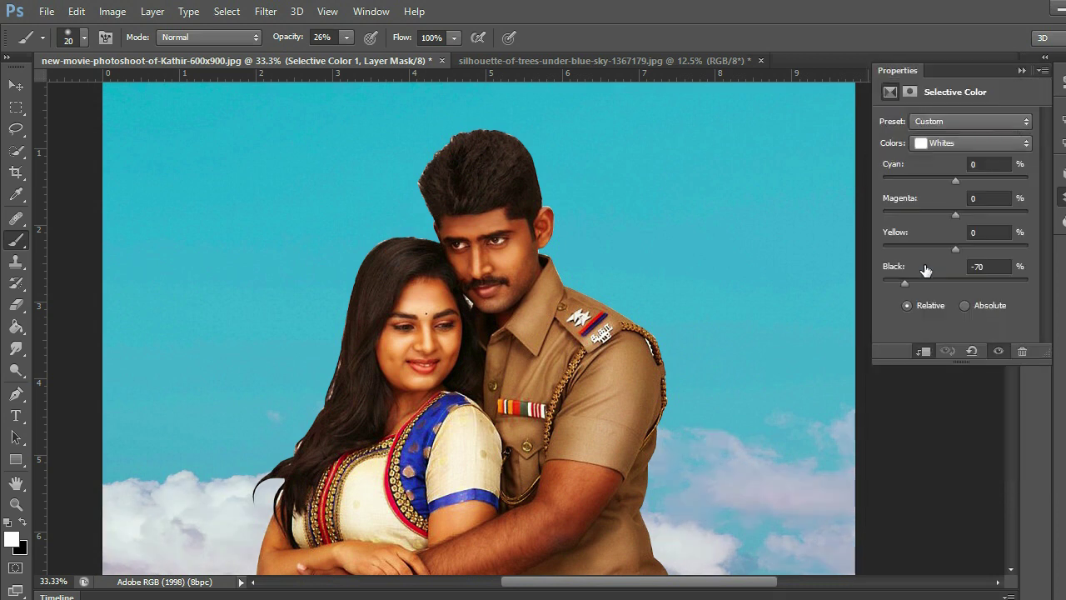
pyautogui.moveTo(927, 245); pyautogui.dragTo(902, 245)
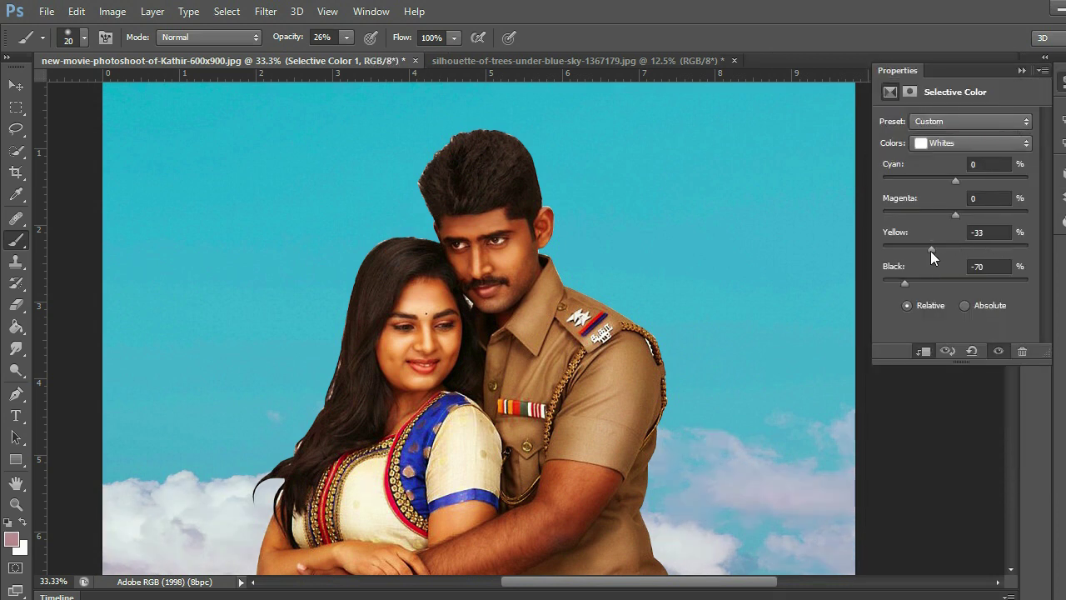
pyautogui.hscroll(1, 541, 332)
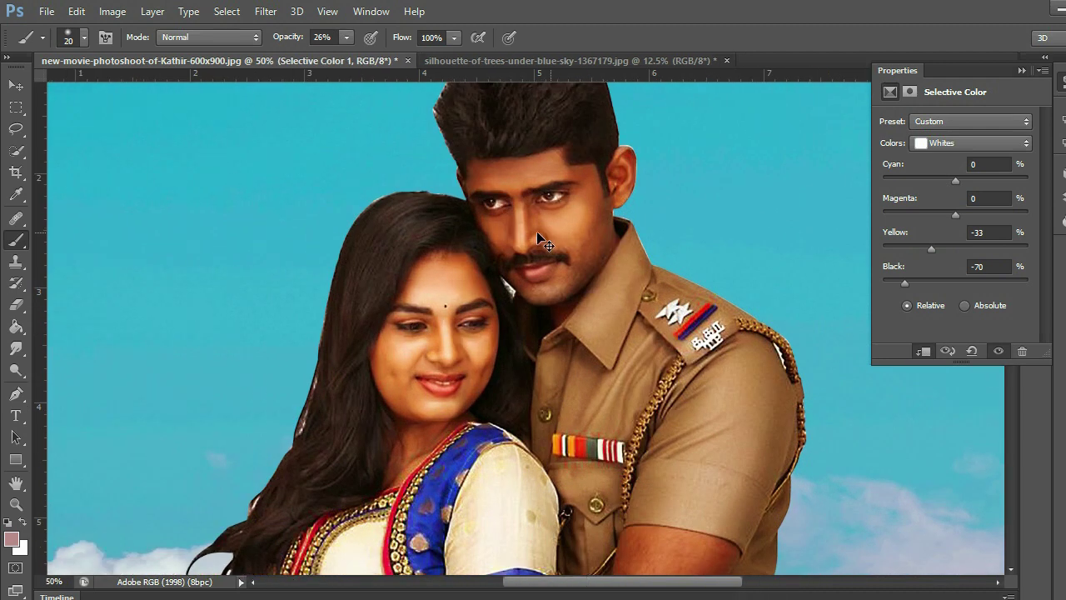
pyautogui.hscroll(-3, 540, 333)
# - Readjust the Reds to Cyan -24 and a lighter black level, checking the whole composition
pyautogui.click(967, 147)
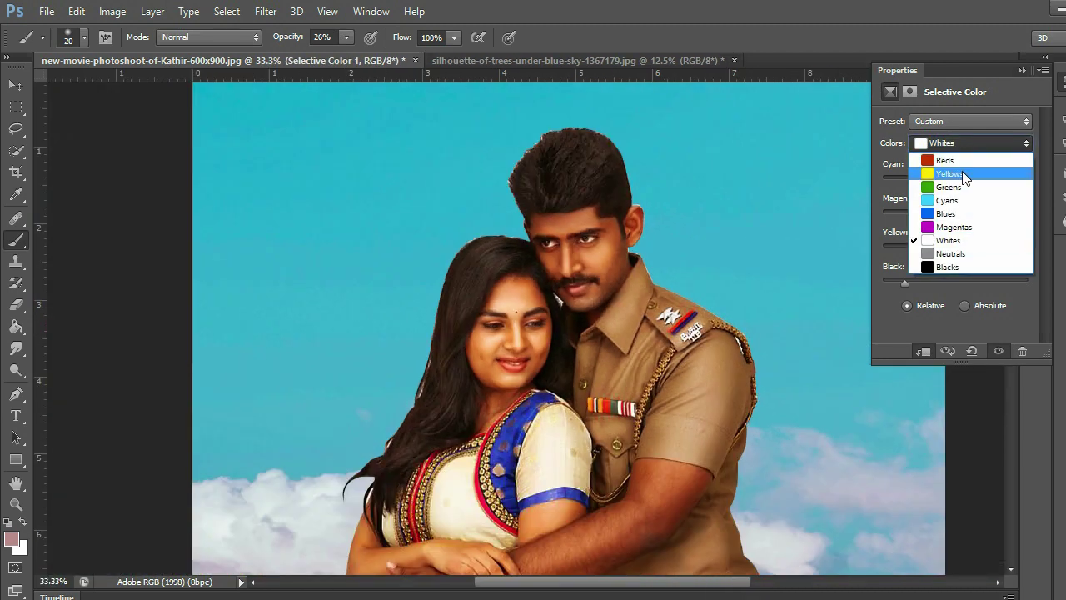
pyautogui.click(966, 160)
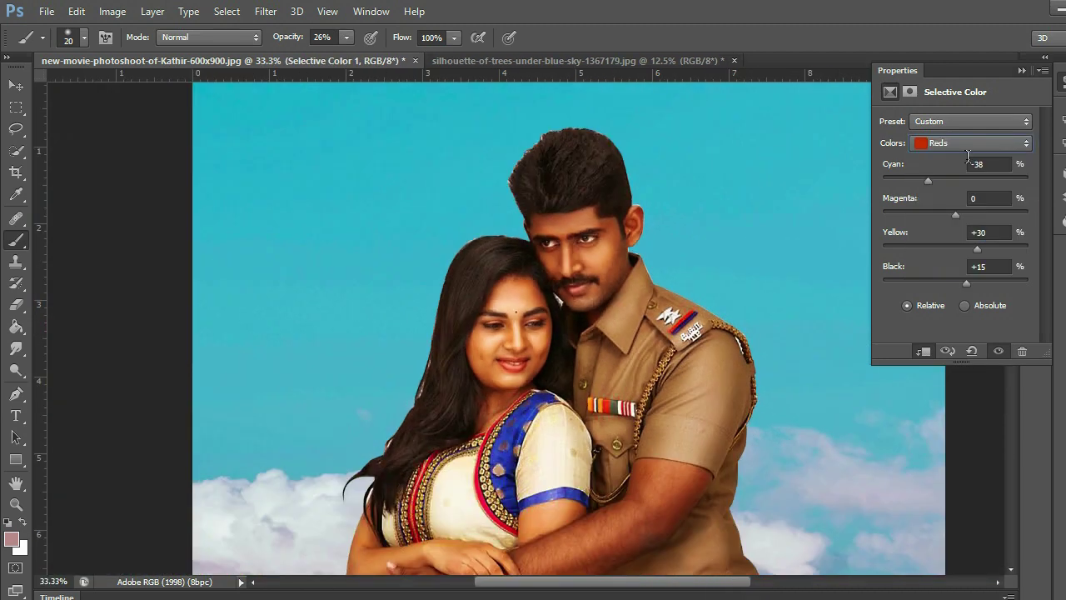
pyautogui.moveTo(958, 181)
pyautogui.mouseDown()
pyautogui.moveTo(975, 194)
pyautogui.moveTo(925, 200)
pyautogui.mouseUp()
pyautogui.moveTo(965, 284)
pyautogui.mouseDown()
pyautogui.moveTo(949, 284)
pyautogui.moveTo(960, 280)
pyautogui.mouseUp()
pyautogui.hotkey('ctrl', '-')
pyautogui.hotkey('ctrl', '-')
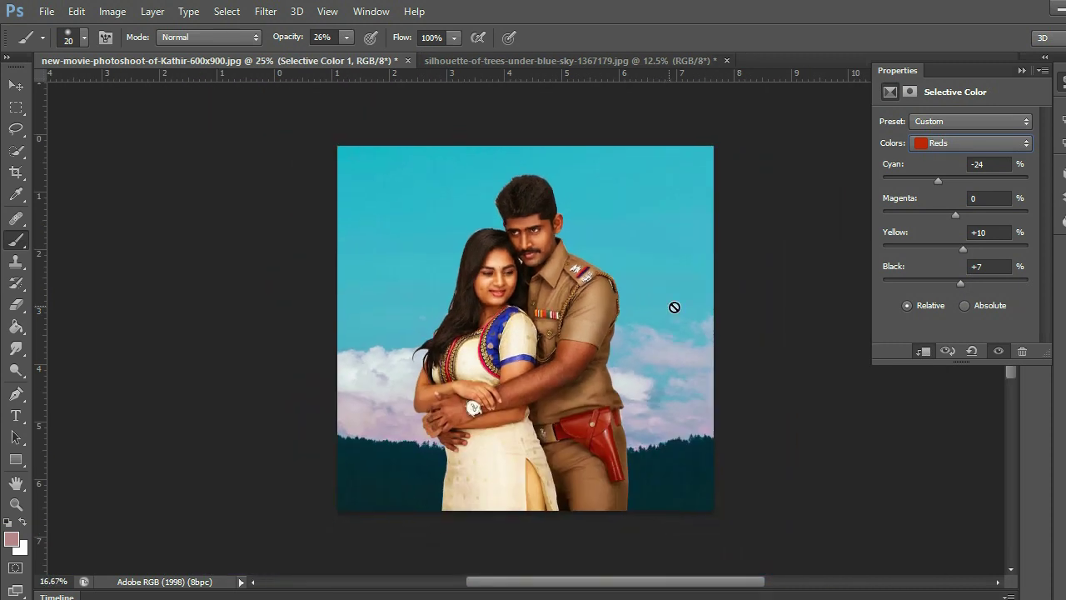
pyautogui.hotkey('ctrl', '-')
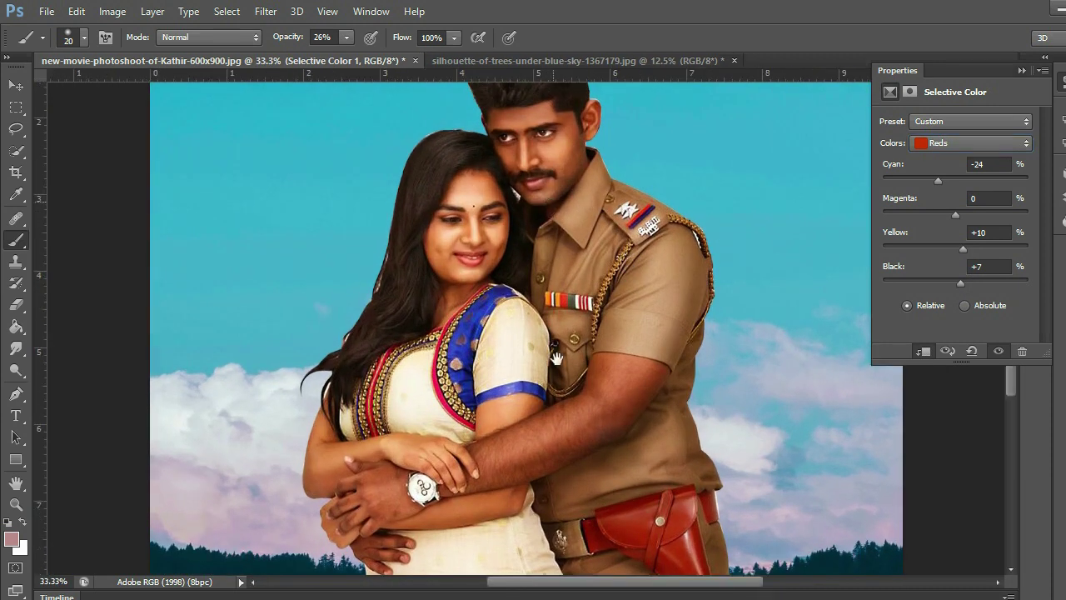
pyautogui.hotkey('ctrl', '+')
pyautogui.scroll(-3, 567, 408)
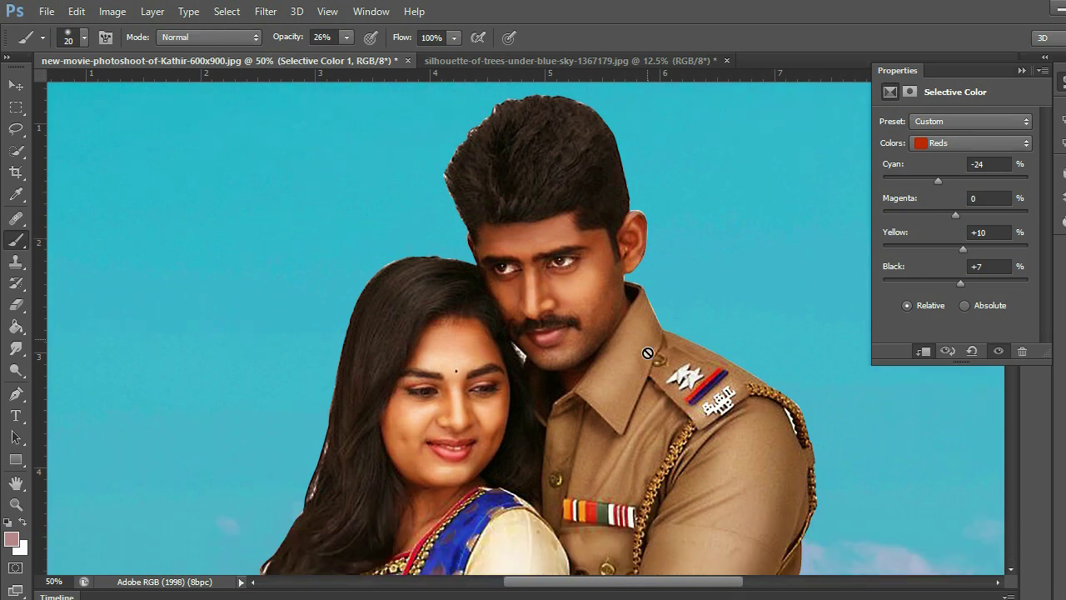
# - Back in the Layers panel, add an empty layer above the bottom sky layer
pyautogui.press('F7')
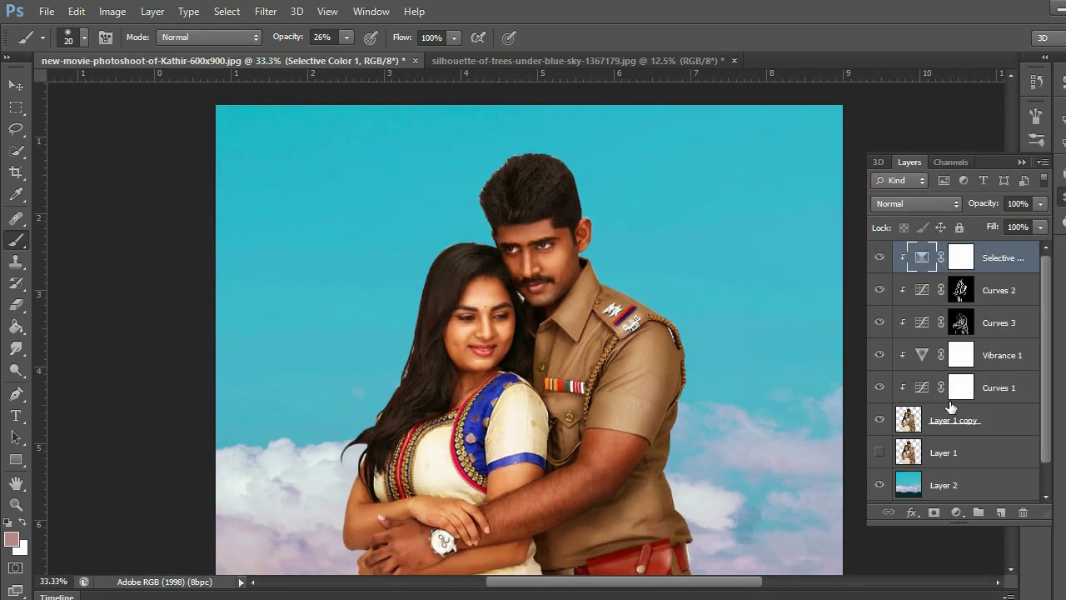
pyautogui.hotkey('ctrl', '-')
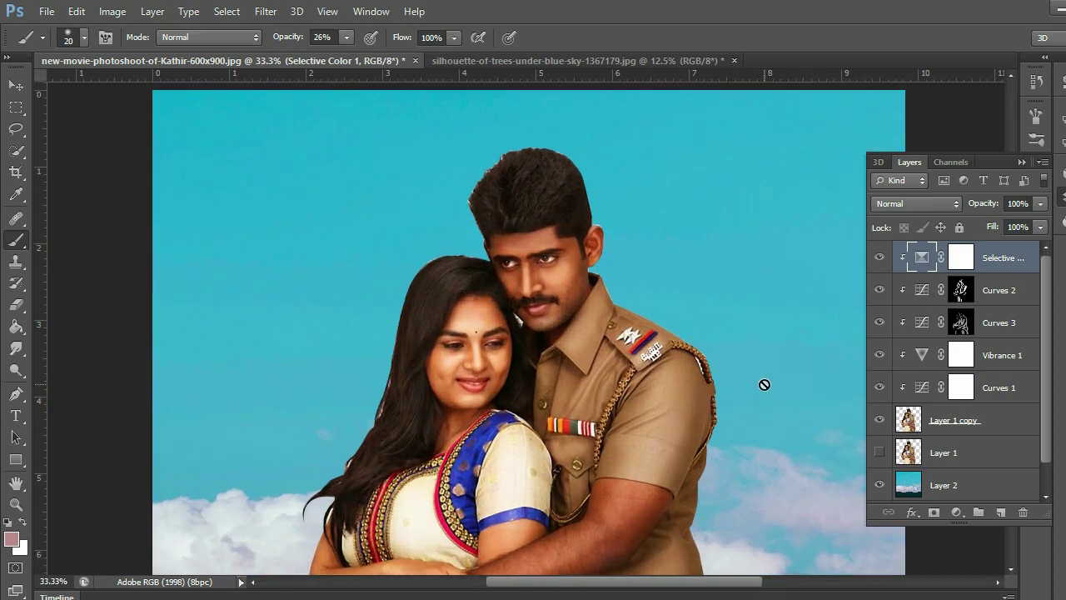
pyautogui.scroll(-2, 717, 383)
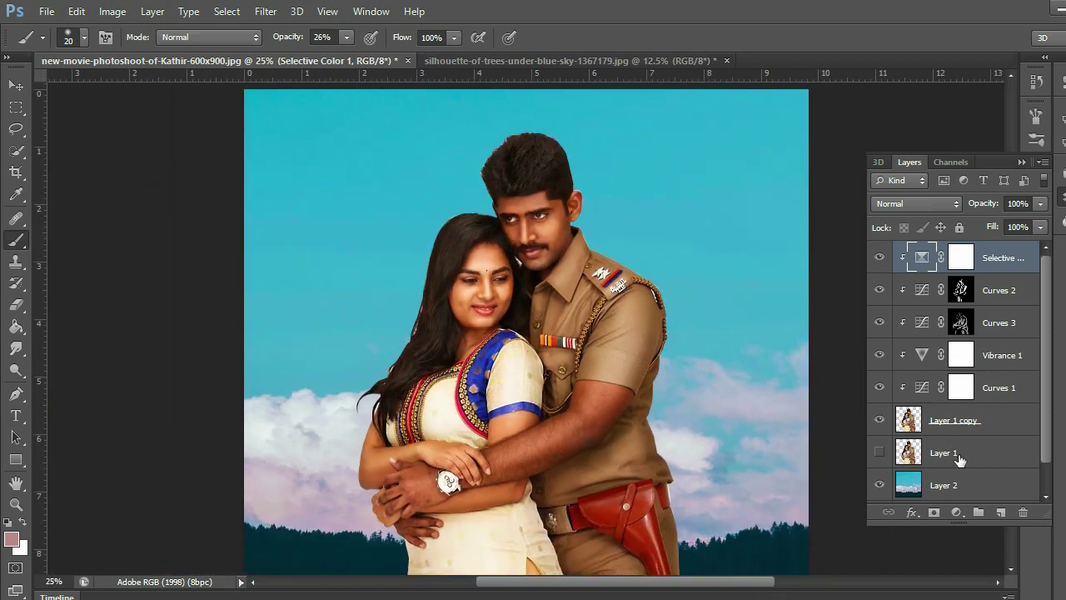
pyautogui.hotkey('ctrl', '-')
pyautogui.click(944, 485)
pyautogui.click(1002, 512)
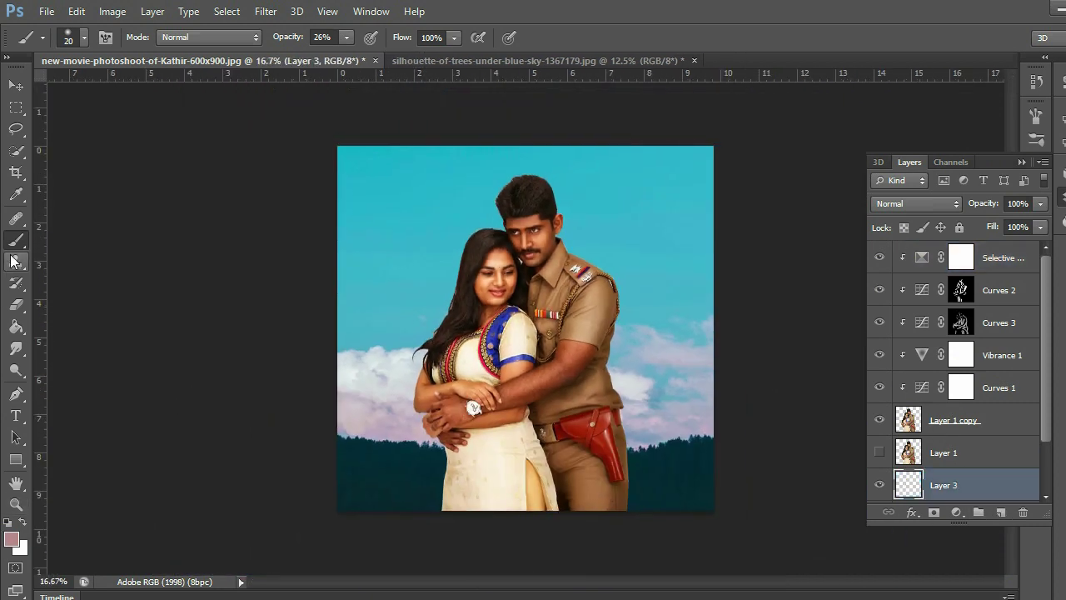
# - Open the sunset sky photo from disk, accepting its raw settings
pyautogui.click(15, 85)
pyautogui.click(46, 12)
pyautogui.click(75, 43)
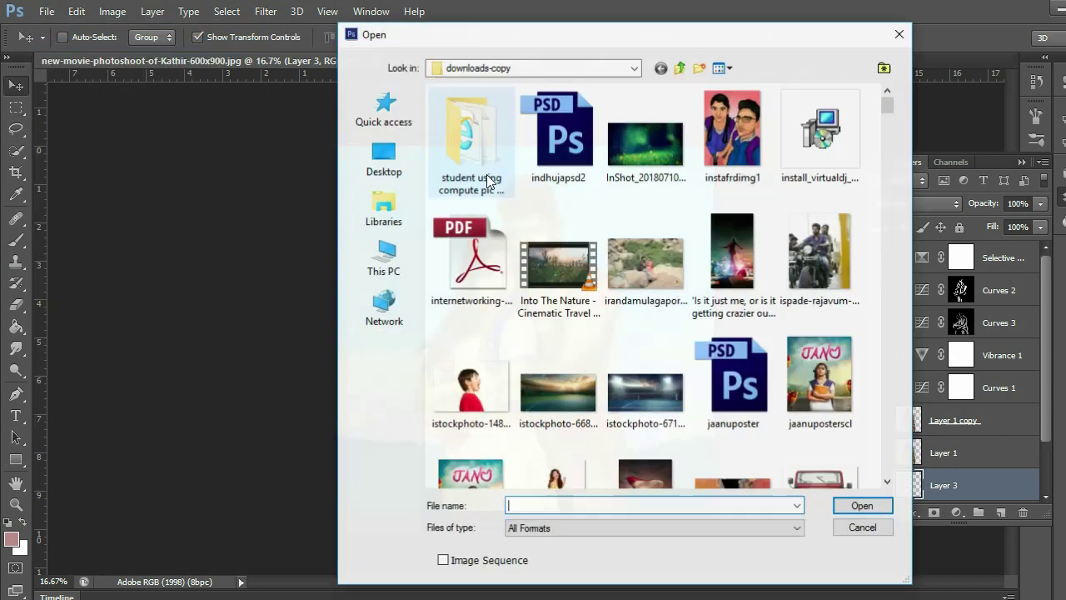
pyautogui.scroll(-5, 547, 273)
pyautogui.scroll(-5, 548, 273)
pyautogui.scroll(-5, 547, 267)
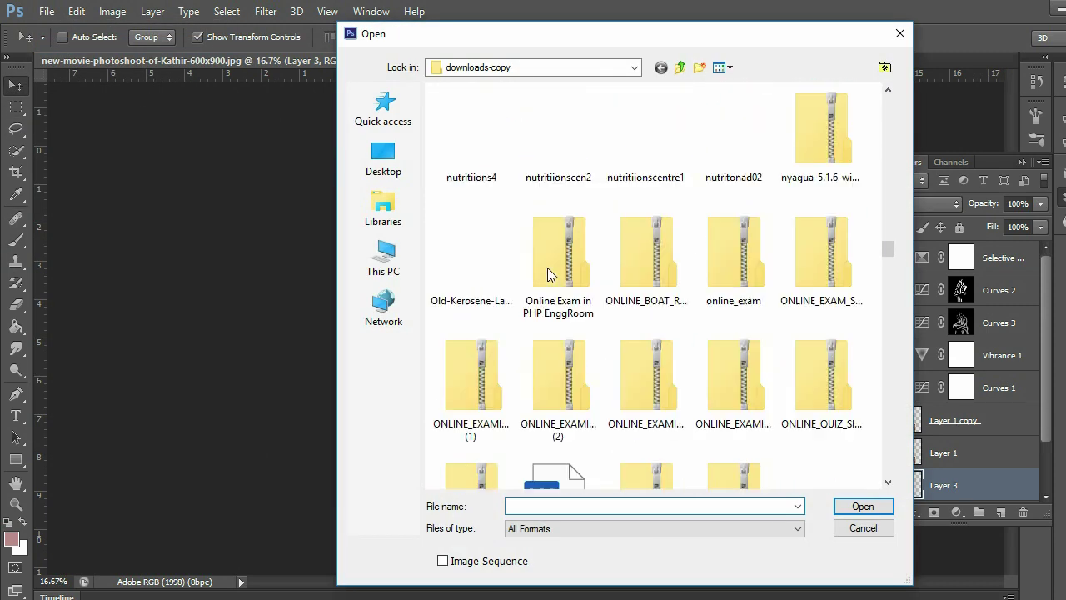
pyautogui.scroll(-5, 547, 267)
pyautogui.scroll(-5, 548, 267)
pyautogui.doubleClick(547, 267)
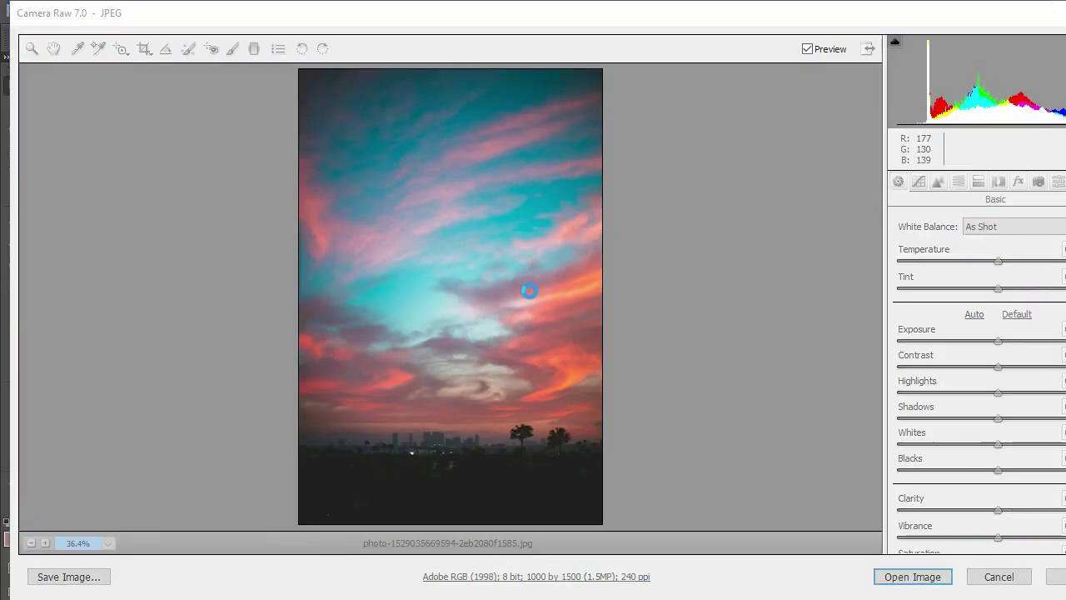
pyautogui.press('Return')
# - Copy the whole sky photo and paste it into the couple's composite
pyautogui.hotkey('ctrl', 'a')
pyautogui.click(133, 60)
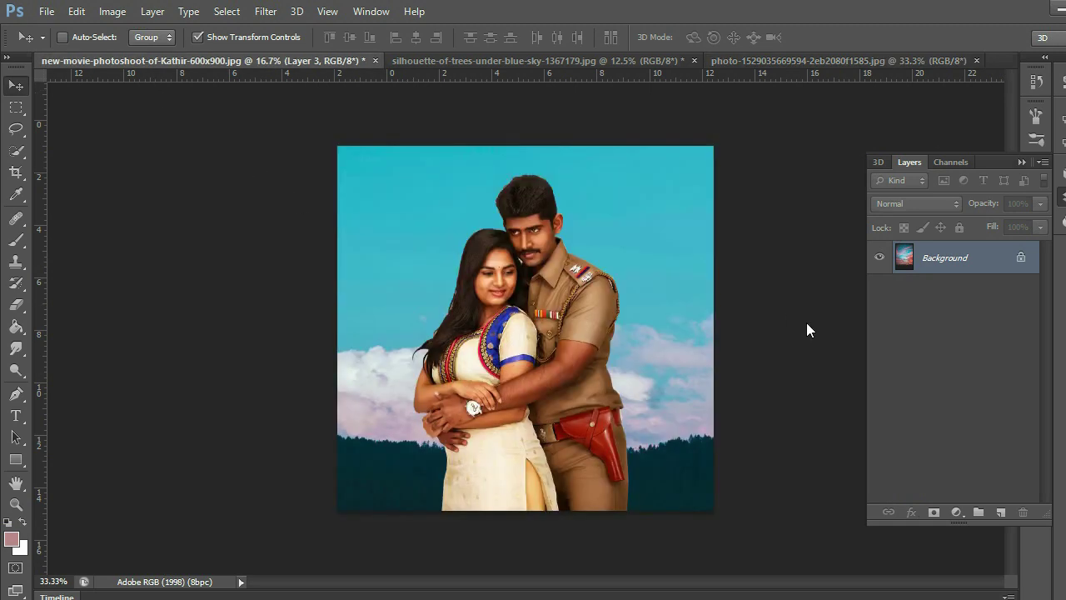
pyautogui.hotkey('ctrl', 'v')
pyautogui.hotkey('ctrl', '[')
pyautogui.hotkey('ctrl', 'v')
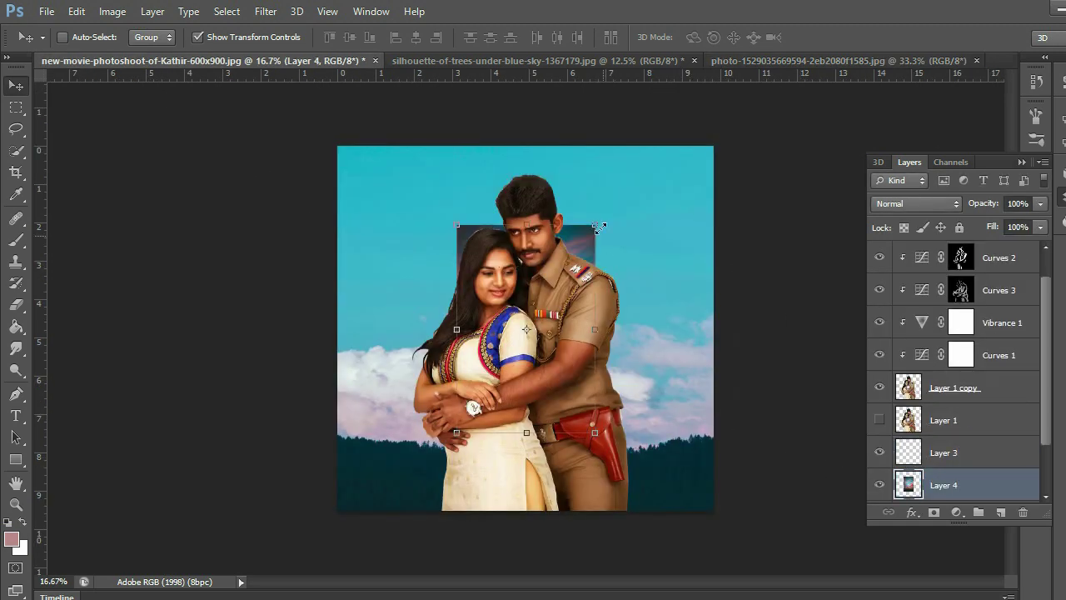
# - Scale and position the sky to cover the whole canvas behind the couple
pyautogui.moveTo(596, 220); pyautogui.dragTo(684, 88)
pyautogui.moveTo(641, 245); pyautogui.dragTo(502, 245)
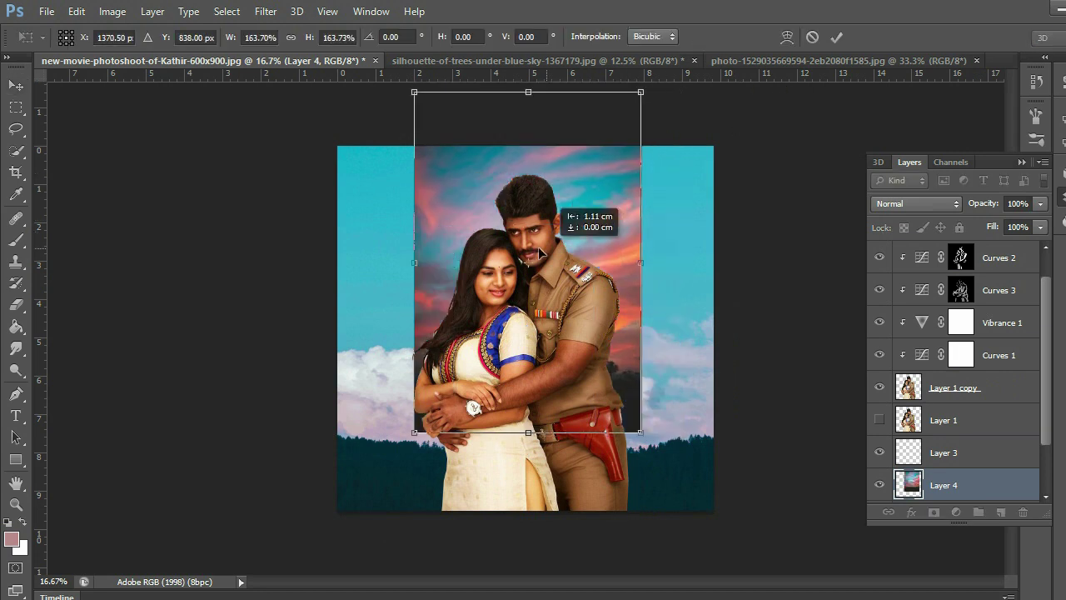
pyautogui.moveTo(545, 433); pyautogui.dragTo(763, 550)
pyautogui.moveTo(623, 528); pyautogui.dragTo(652, 528)
pyautogui.moveTo(692, 92); pyautogui.dragTo(762, 41)
pyautogui.moveTo(689, 116)
pyautogui.mouseDown()
pyautogui.moveTo(689, 160)
pyautogui.moveTo(676, 173)
pyautogui.mouseUp()
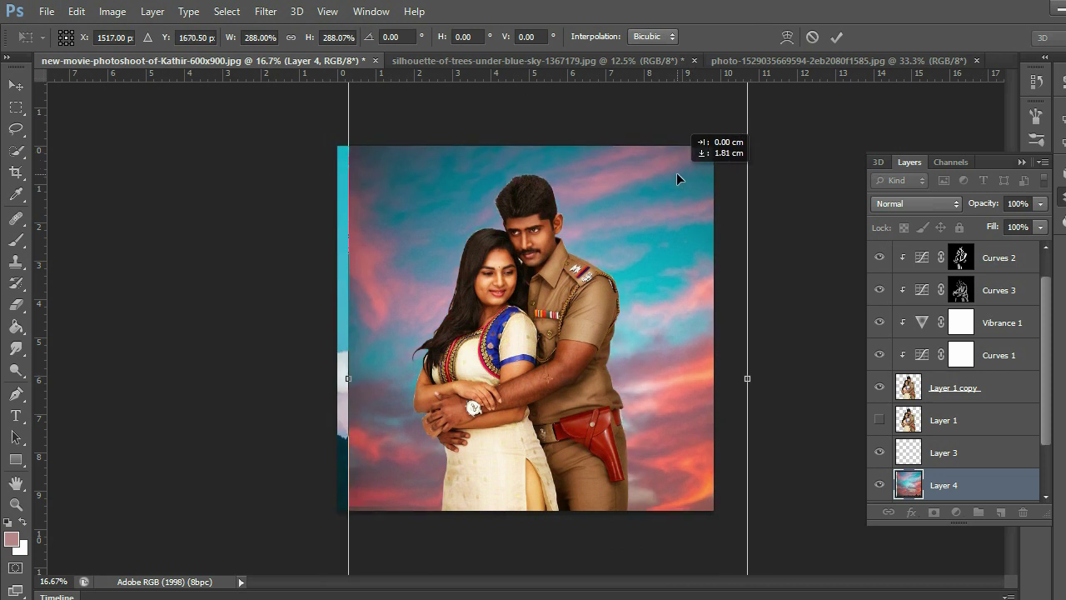
pyautogui.click(834, 38)
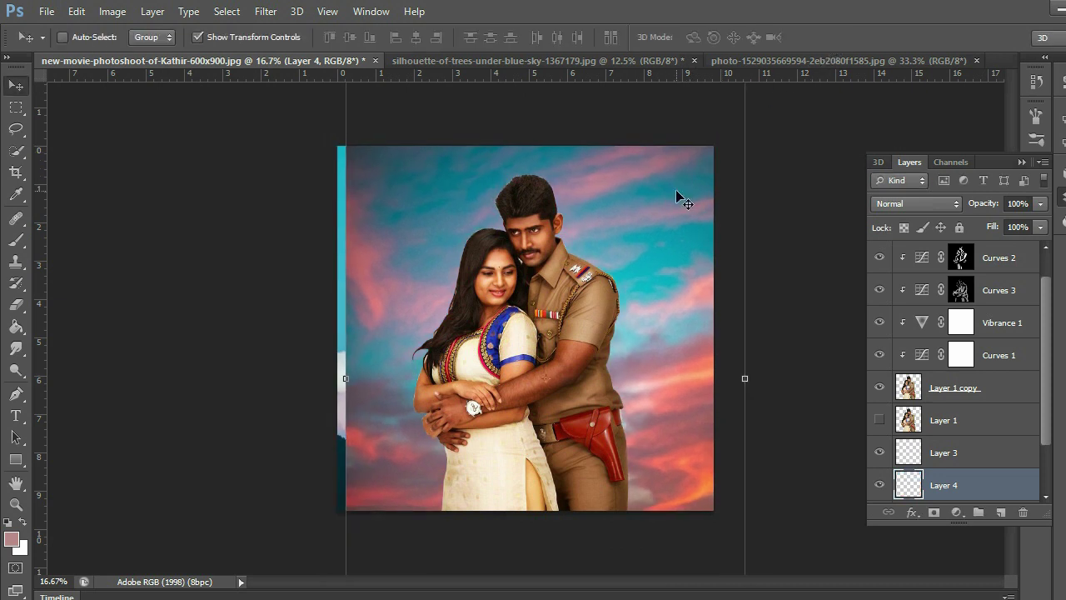
# - Nudge the sky left and raise it to reveal the tree silhouettes, then select Selective Color 1
pyautogui.hotkey('shift', 'Left')
pyautogui.hotkey('shift', 'Left')
pyautogui.hotkey('shift', 'Left')
pyautogui.hotkey('shift', 'Left')
pyautogui.hotkey('shift', 'Left')
pyautogui.hotkey('shift', 'Left')
pyautogui.moveTo(572, 358); pyautogui.dragTo(566, 317)
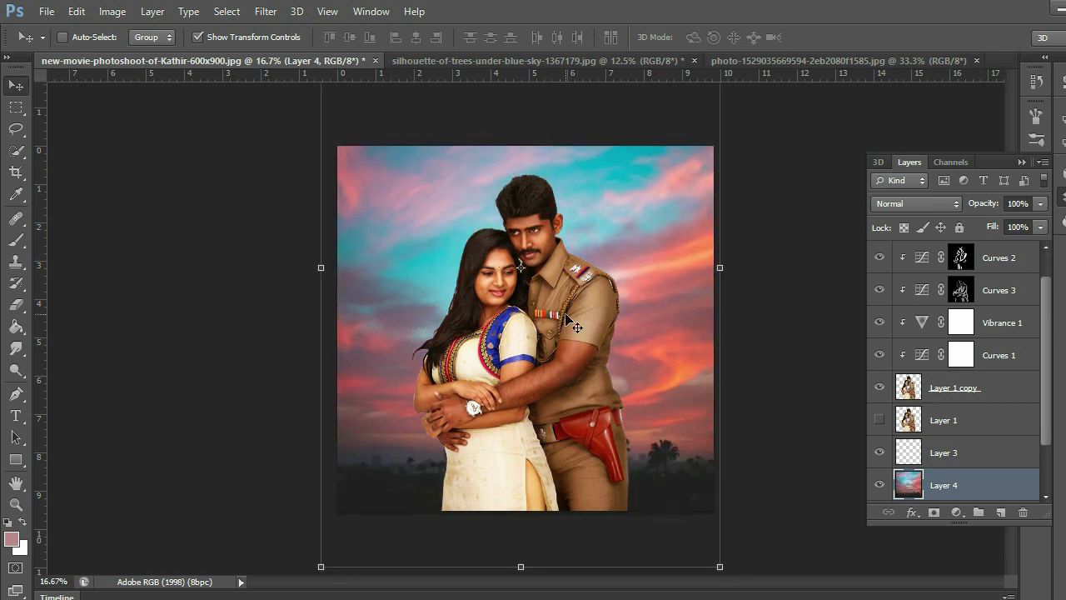
pyautogui.hotkey('ctrl', '+')
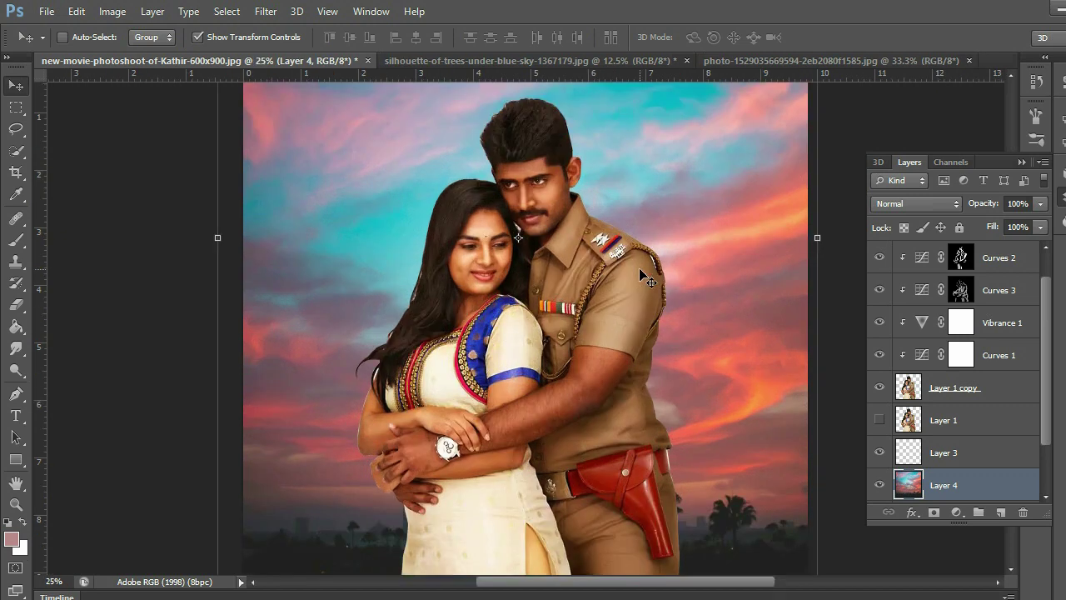
pyautogui.hotkey('ctrl', '+')
pyautogui.hotkey('ctrl', '+')
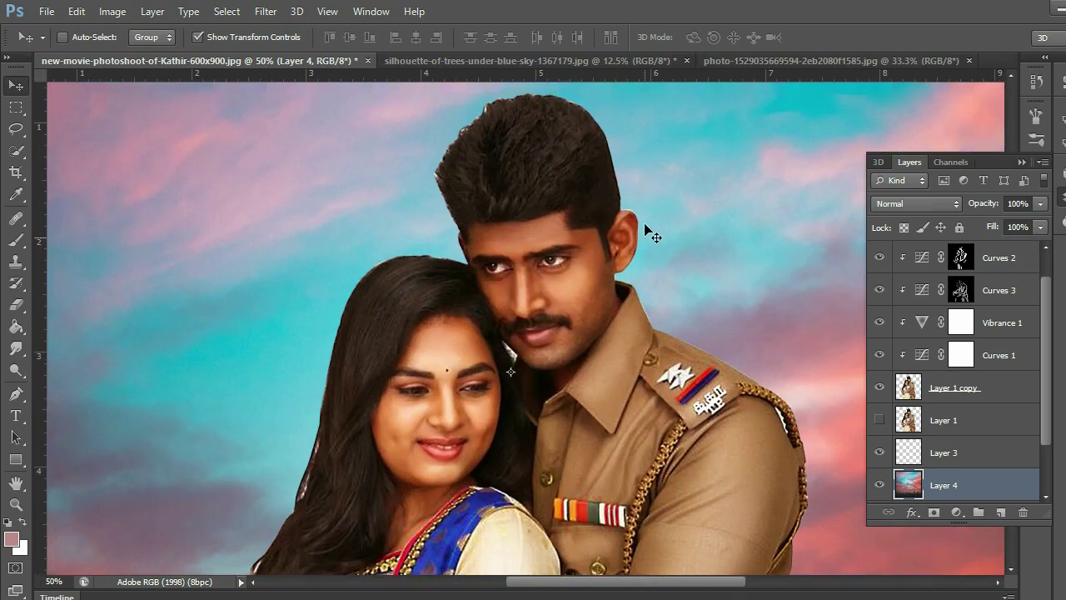
pyautogui.hotkey('ctrl', '-')
pyautogui.hotkey('ctrl', '-')
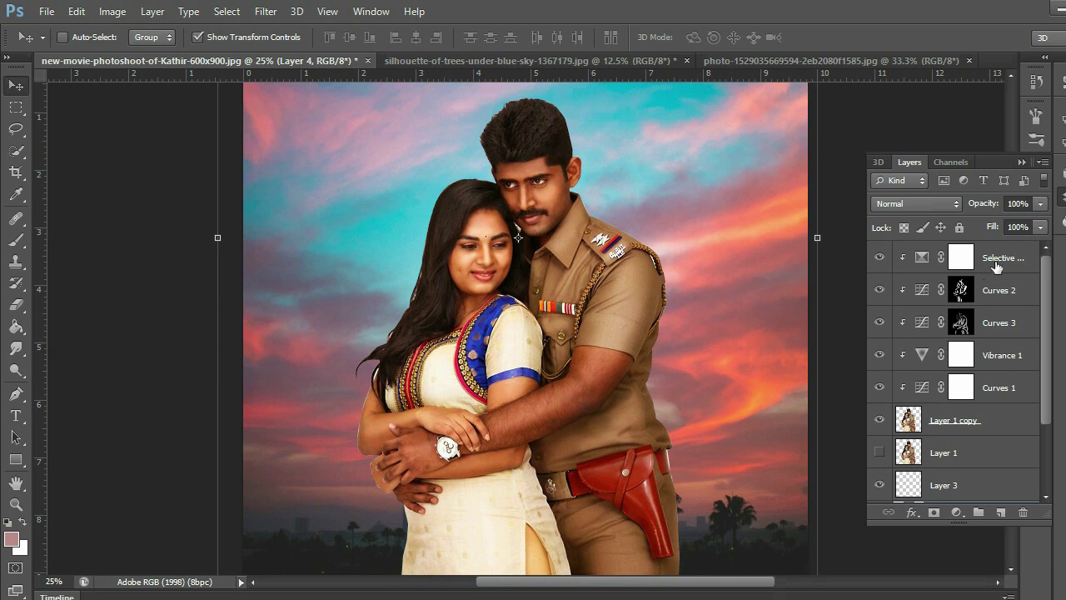
pyautogui.click(996, 265)
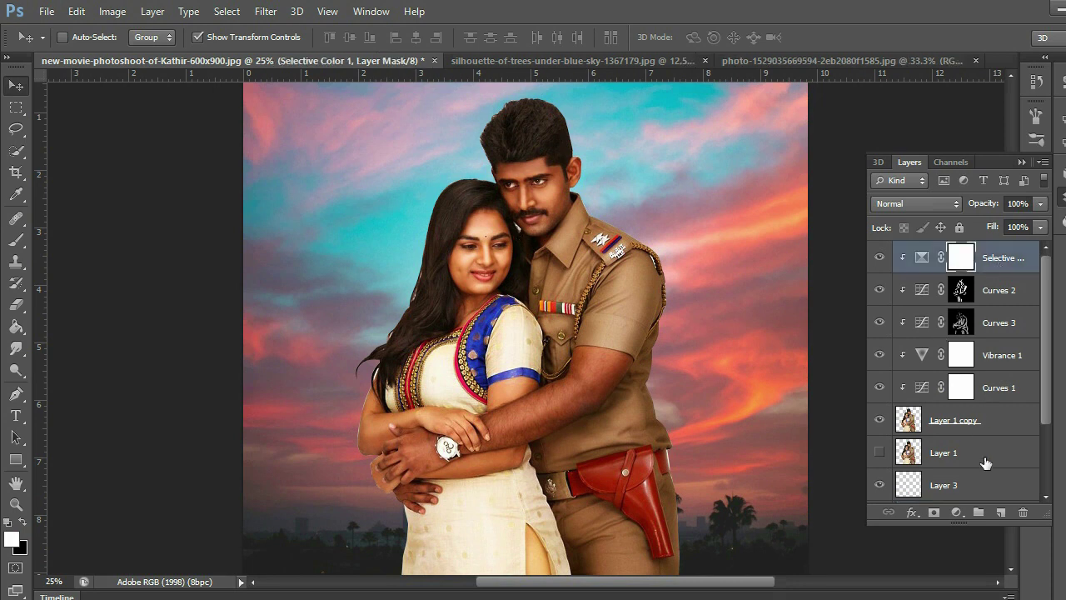
# - Add a clipped empty layer and pick a deep orange as the painting colour
pyautogui.click(1001, 513)
pyautogui.keyDown('alt'); pyautogui.click(956, 270); pyautogui.keyUp('alt')
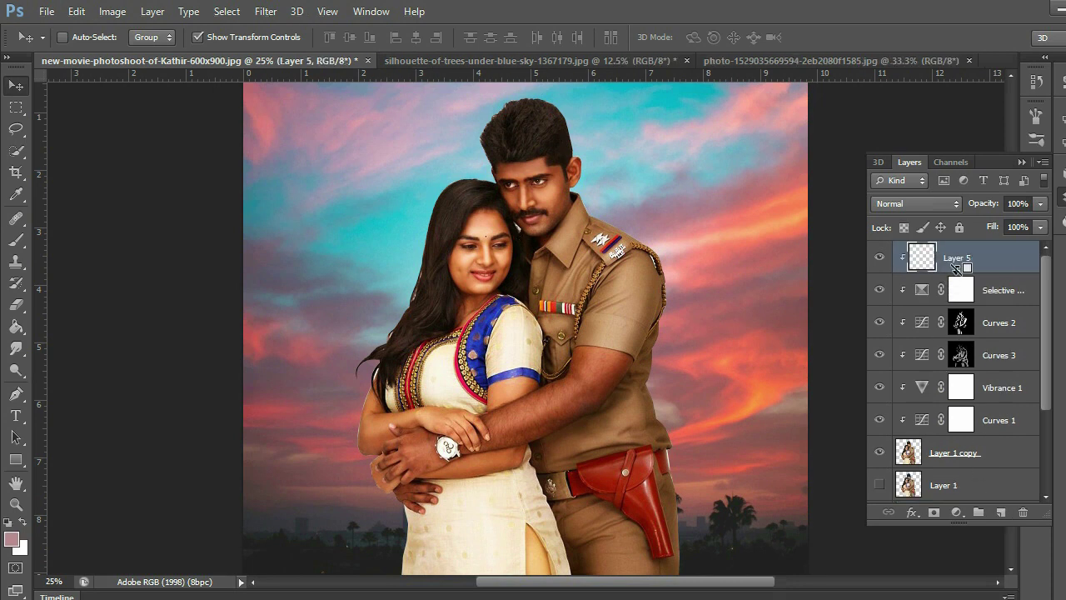
pyautogui.click(16, 542)
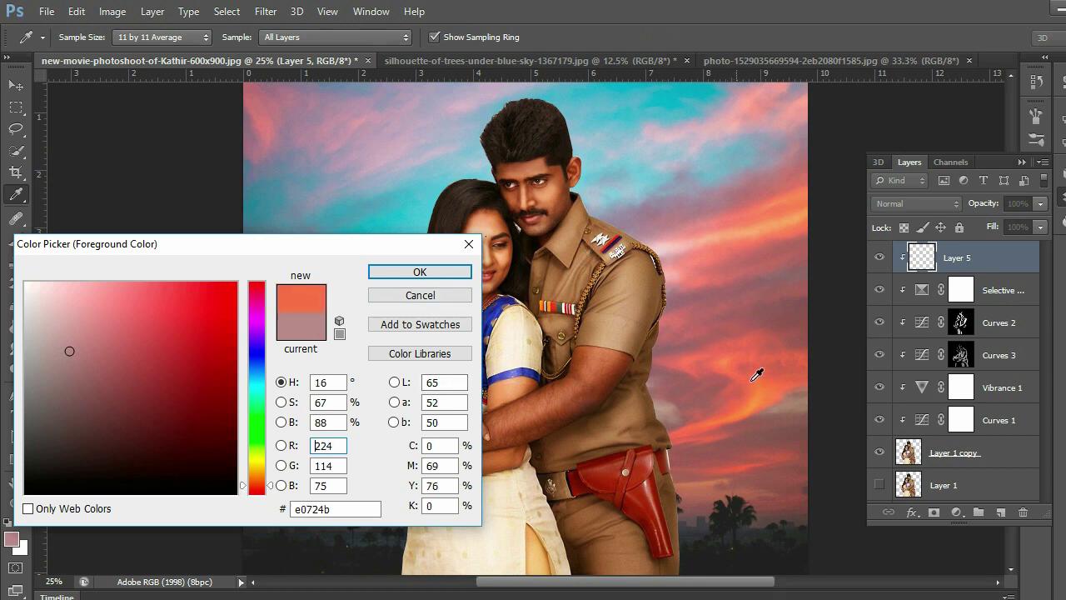
pyautogui.moveTo(707, 358); pyautogui.dragTo(789, 227)
pyautogui.click(249, 472)
pyautogui.click(237, 286)
pyautogui.click(258, 479)
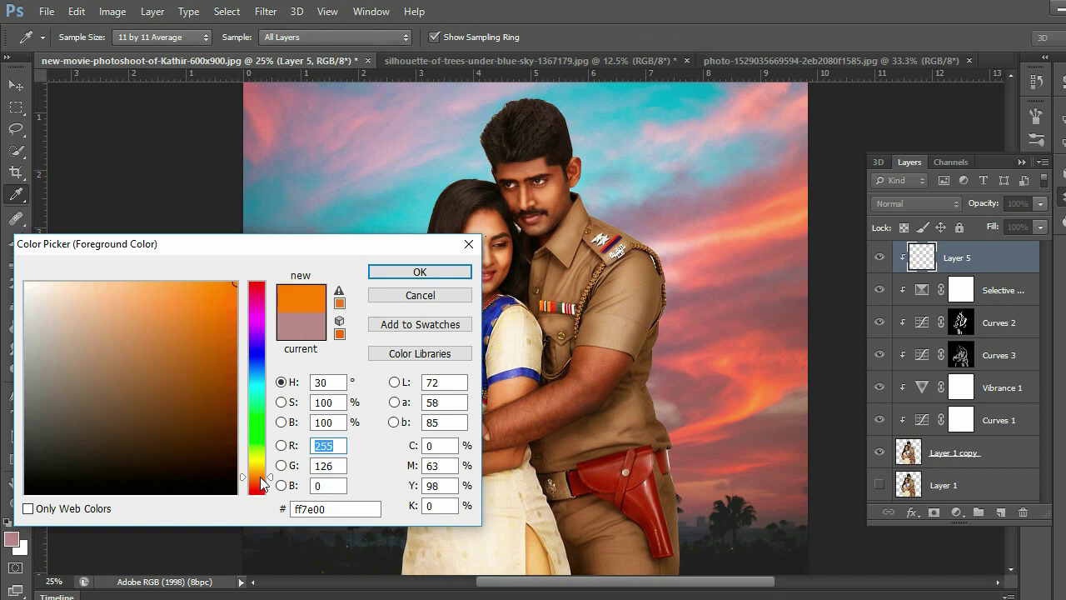
pyautogui.click(420, 271)
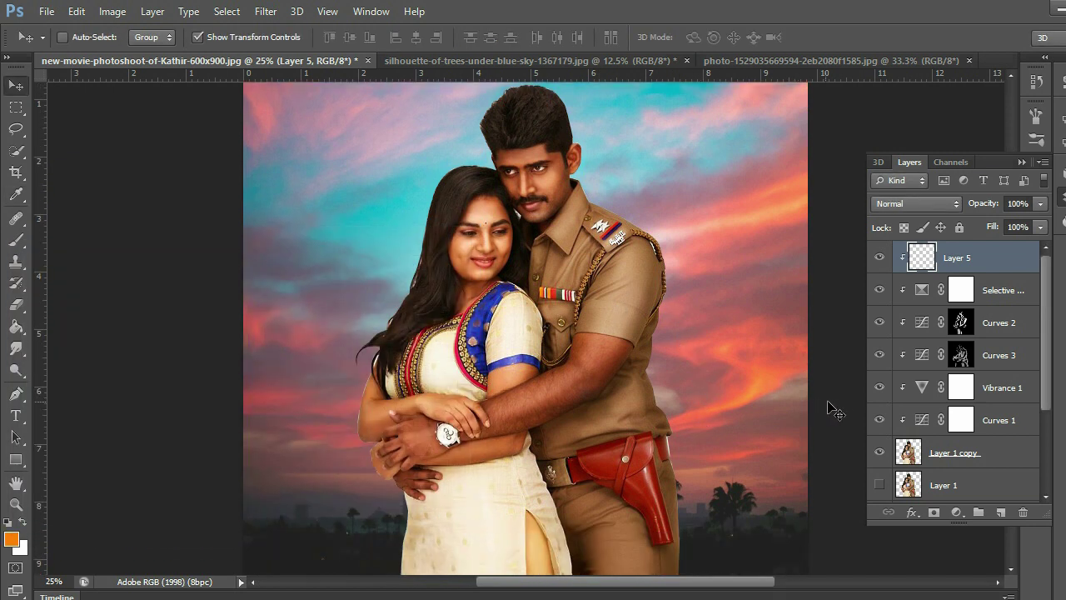
# - Add a new layer above Layer 4 and set a soft brush of about 2680 px
pyautogui.hotkey('ctrl', '-')
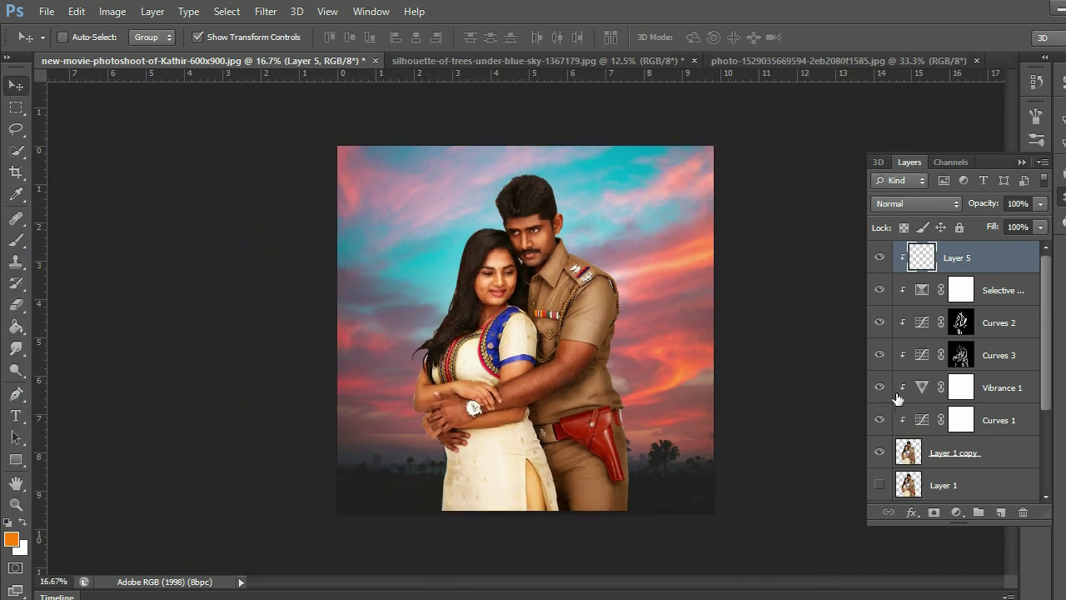
pyautogui.scroll(-3, 898, 399)
pyautogui.click(941, 419)
pyautogui.click(1001, 511)
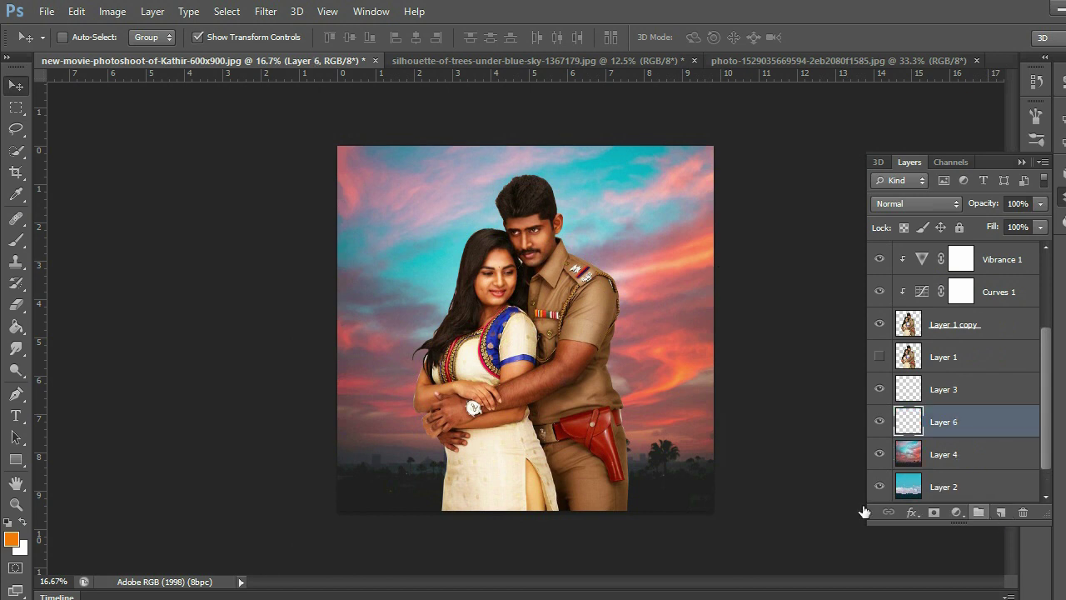
pyautogui.press('b')
pyautogui.rightClick(638, 333)
pyautogui.moveTo(817, 371); pyautogui.dragTo(807, 373)
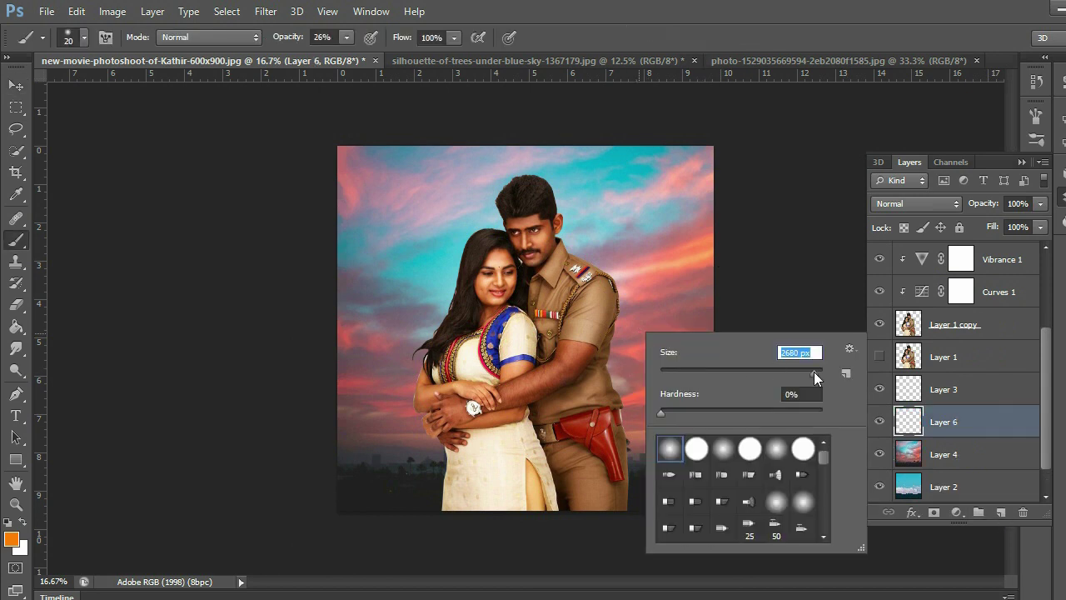
pyautogui.moveTo(817, 371); pyautogui.dragTo(815, 376)
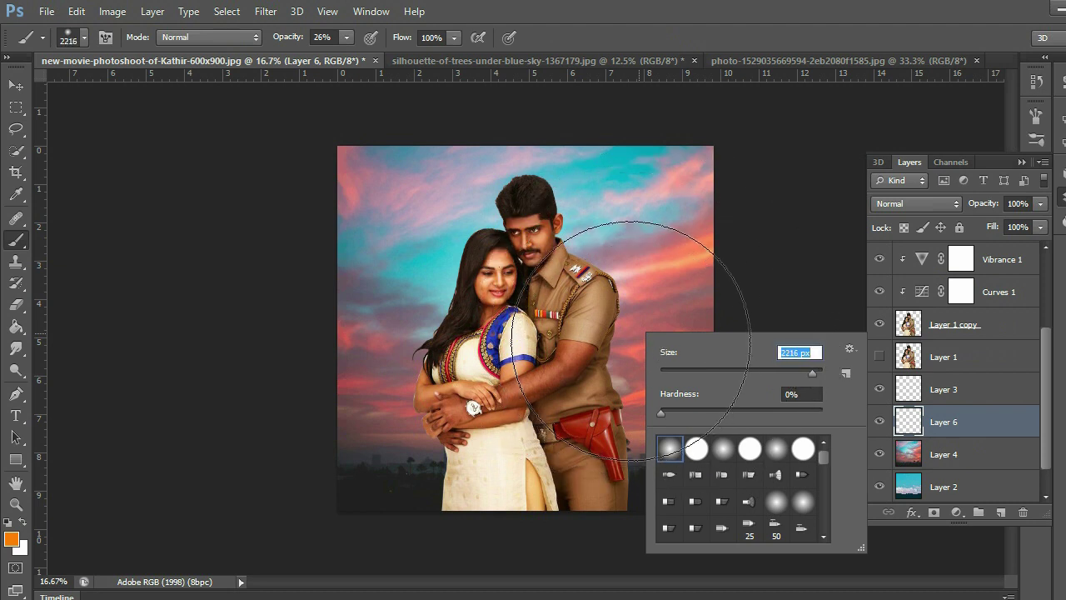
pyautogui.press('Return')
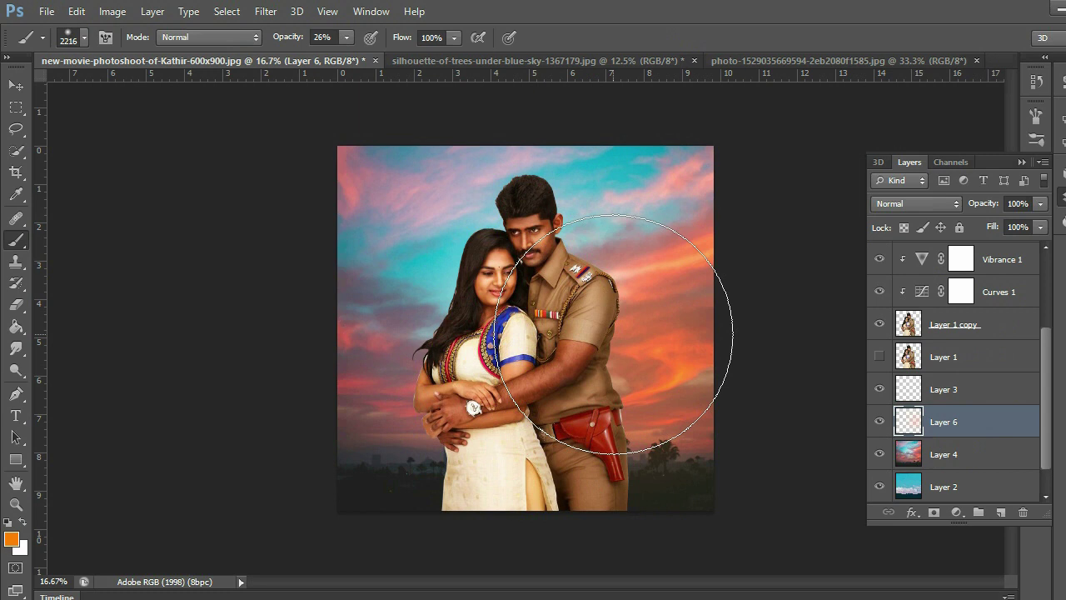
# - Test-paint orange on the right sky at 100% opacity, then delete that Layer 6
pyautogui.moveTo(612, 334); pyautogui.dragTo(617, 332)
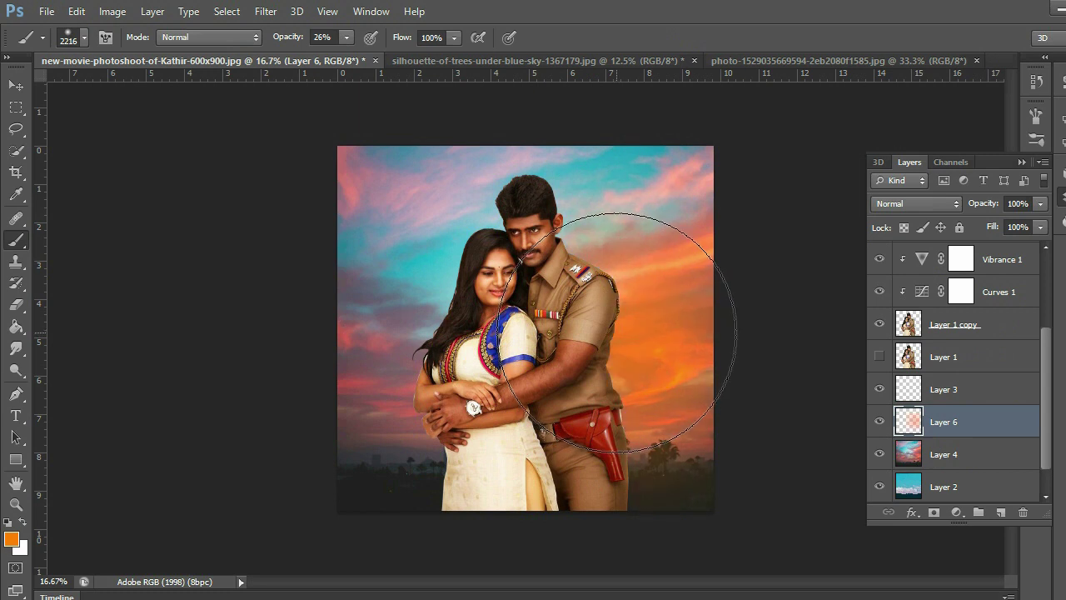
pyautogui.click(617, 333)
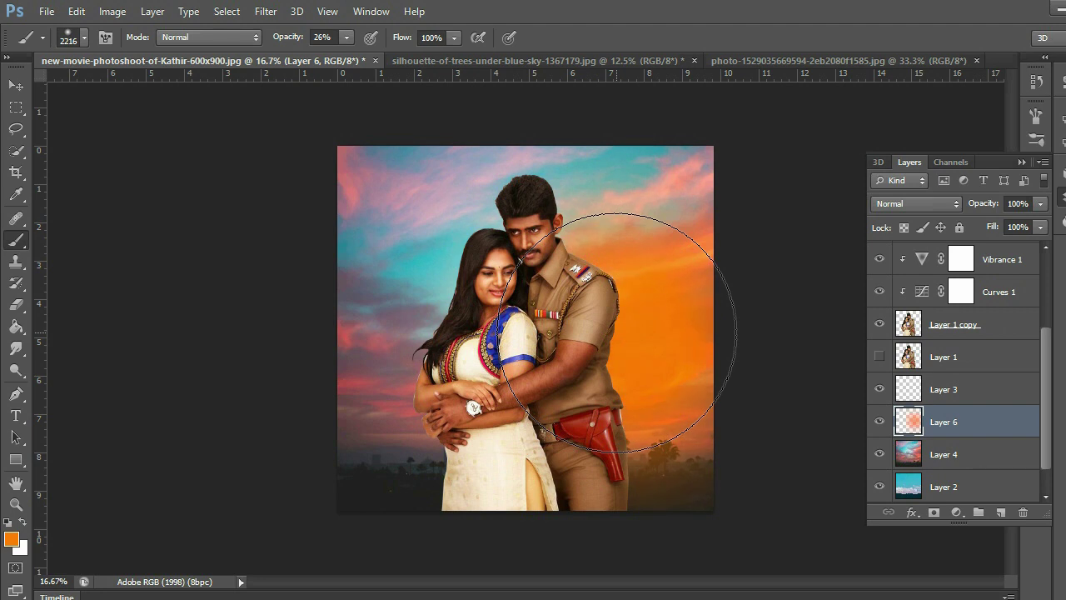
pyautogui.click(412, 63)
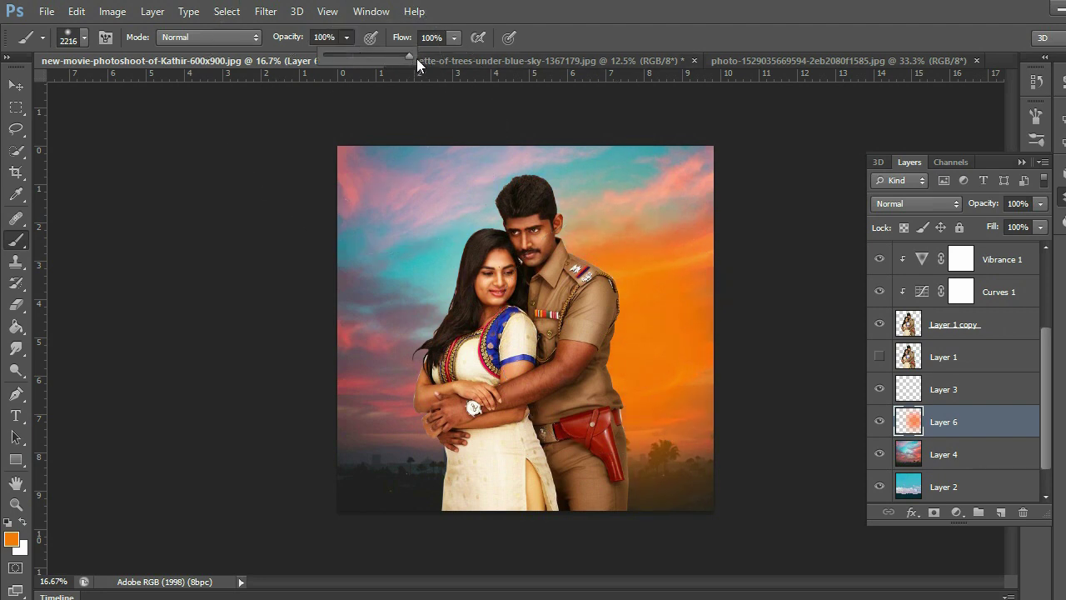
pyautogui.rightClick(945, 412)
pyautogui.click(639, 146)
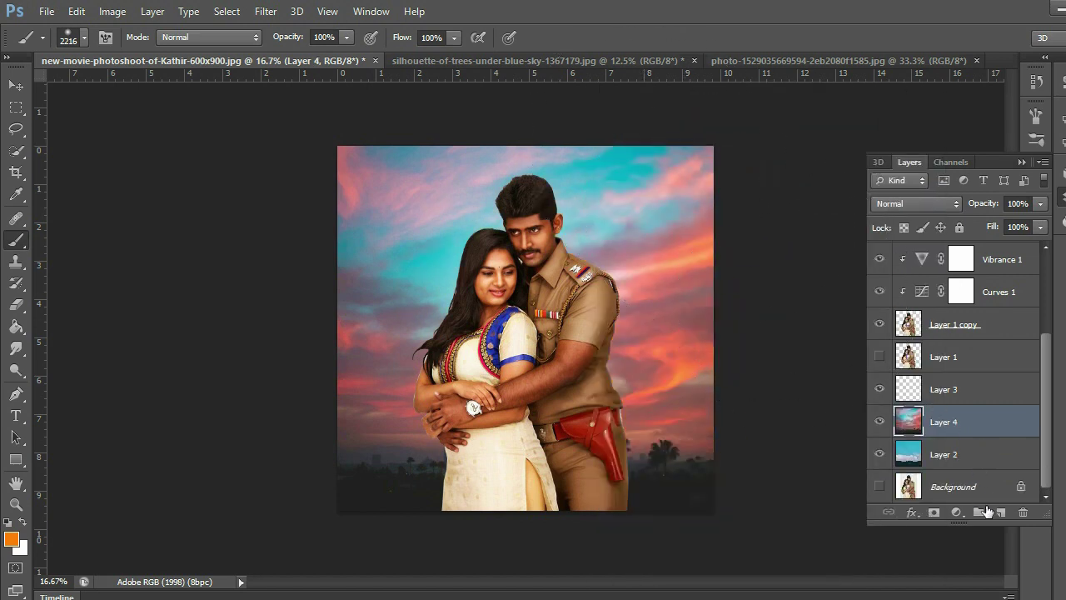
# - On a fresh layer above Layer 4, paint an orange glow across the sky in Color Dodge
pyautogui.click(1000, 513)
pyautogui.click(645, 338)
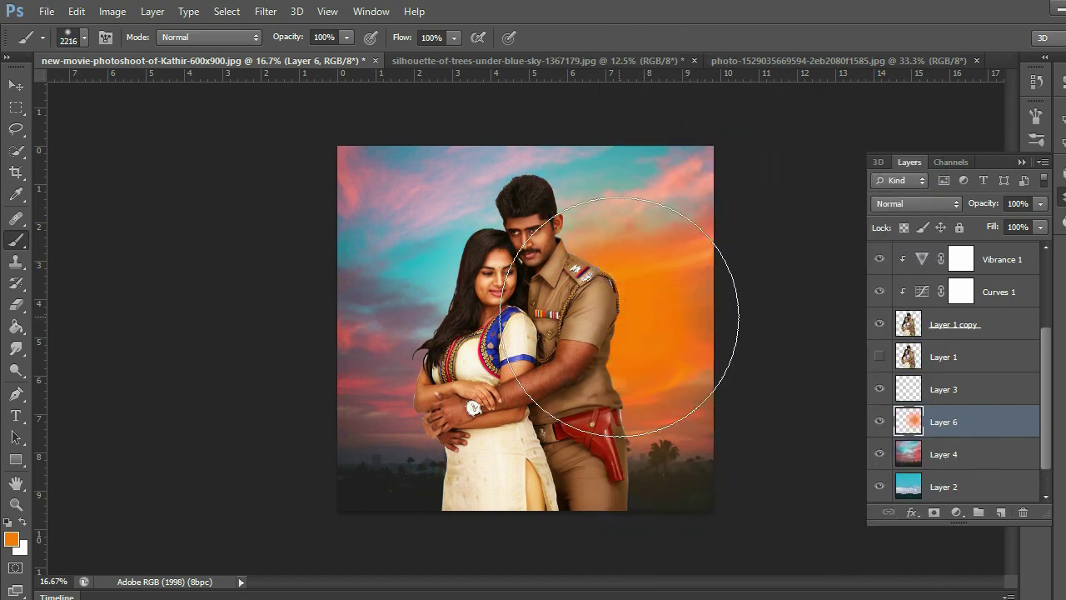
pyautogui.click(926, 203)
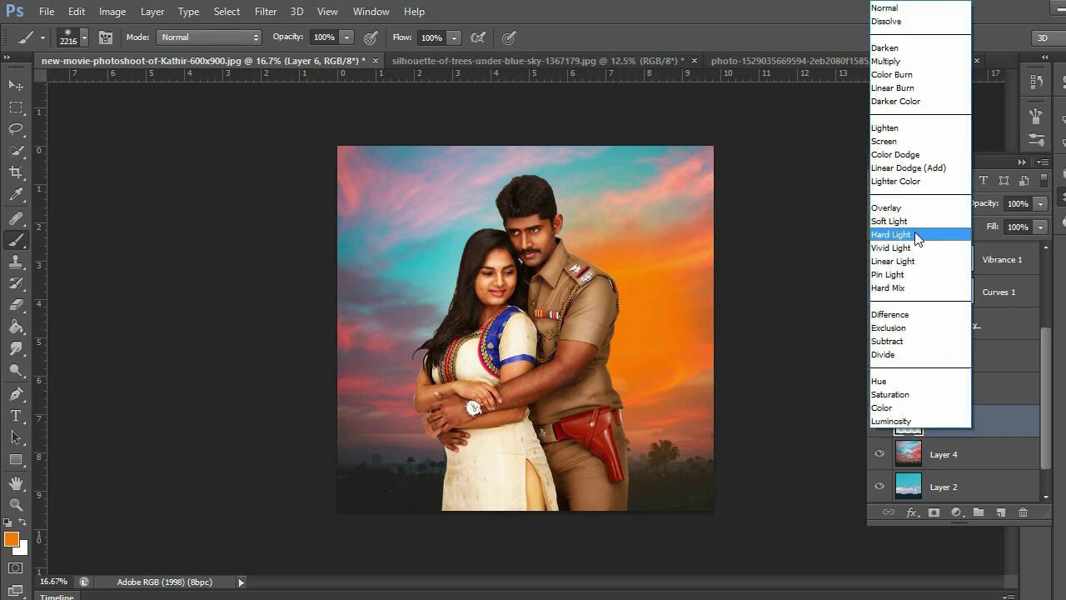
pyautogui.click(897, 50)
pyautogui.press('Down')
pyautogui.press('Down')
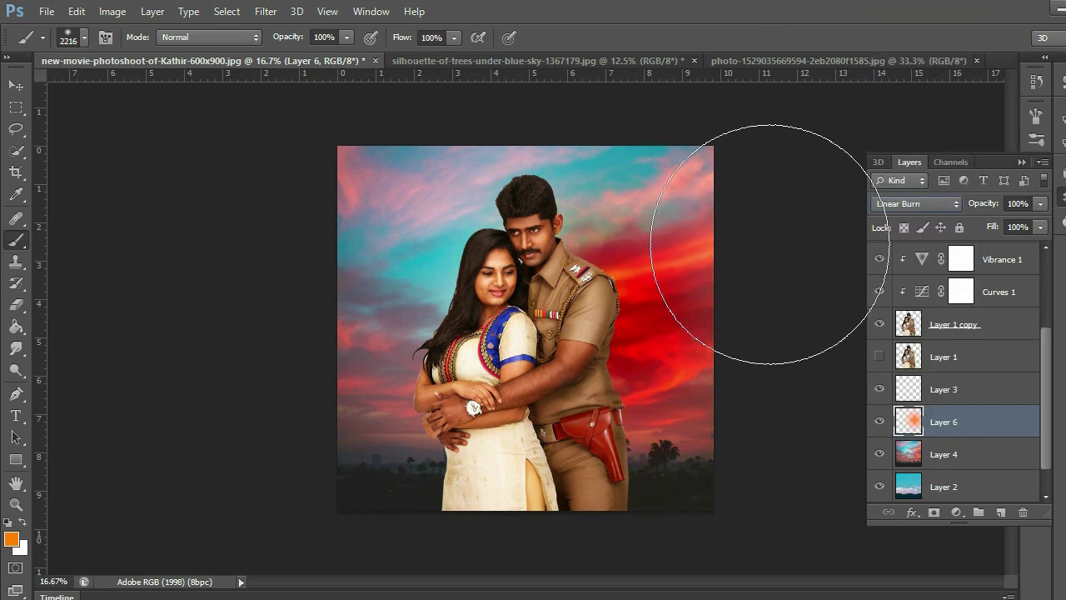
pyautogui.press('Down')
pyautogui.press('Down')
pyautogui.press('Down')
pyautogui.press('Down')
pyautogui.press('Down')
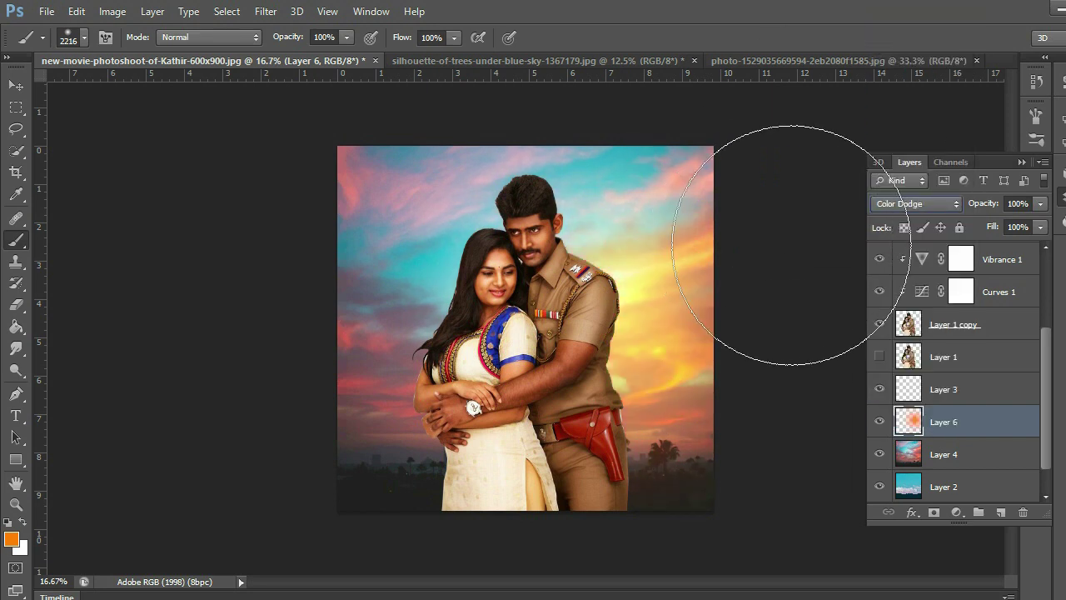
pyautogui.moveTo(416, 258); pyautogui.dragTo(416, 408)
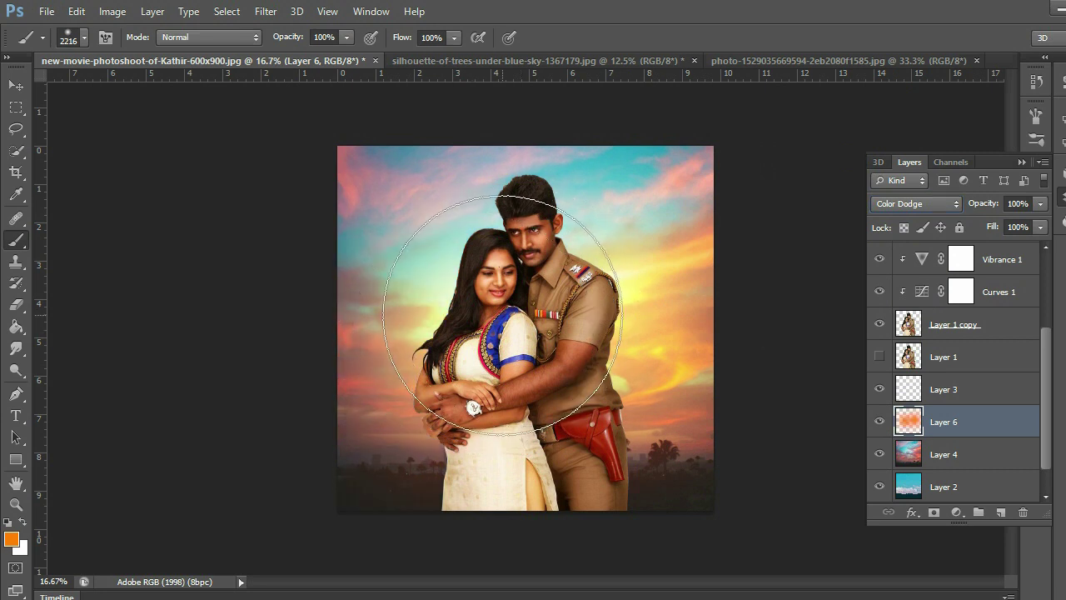
pyautogui.moveTo(453, 357); pyautogui.dragTo(690, 341)
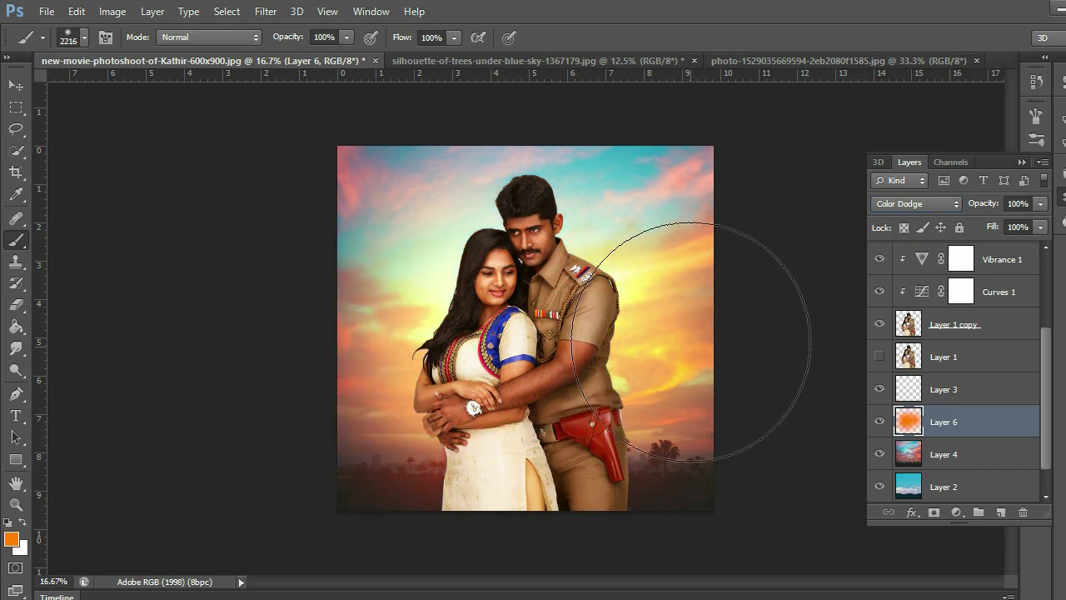
pyautogui.press('[')
pyautogui.press('[')
pyautogui.press('[')
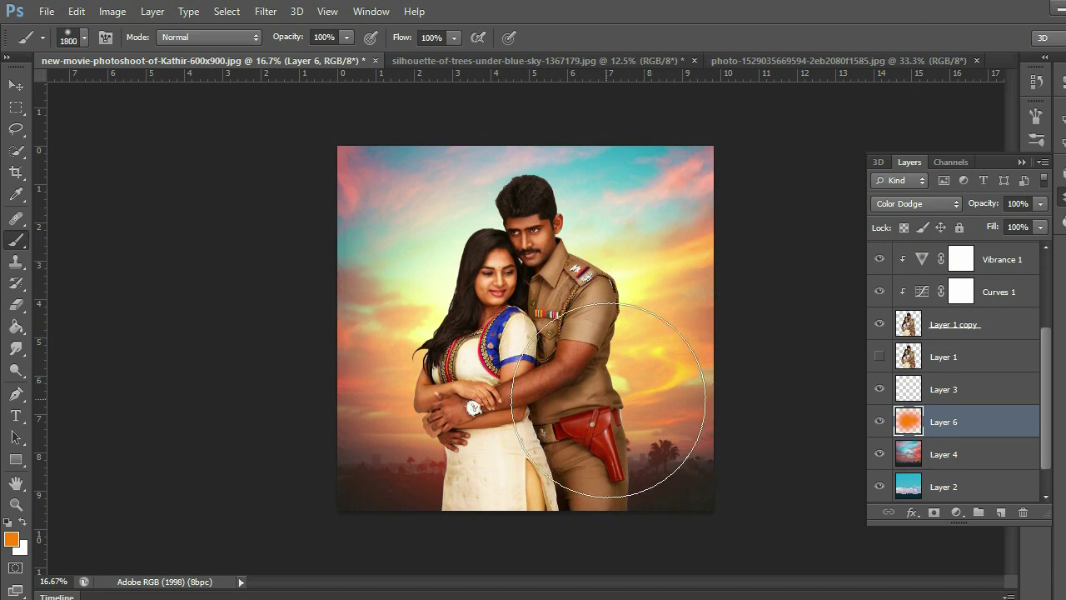
pyautogui.moveTo(628, 391); pyautogui.dragTo(736, 357)
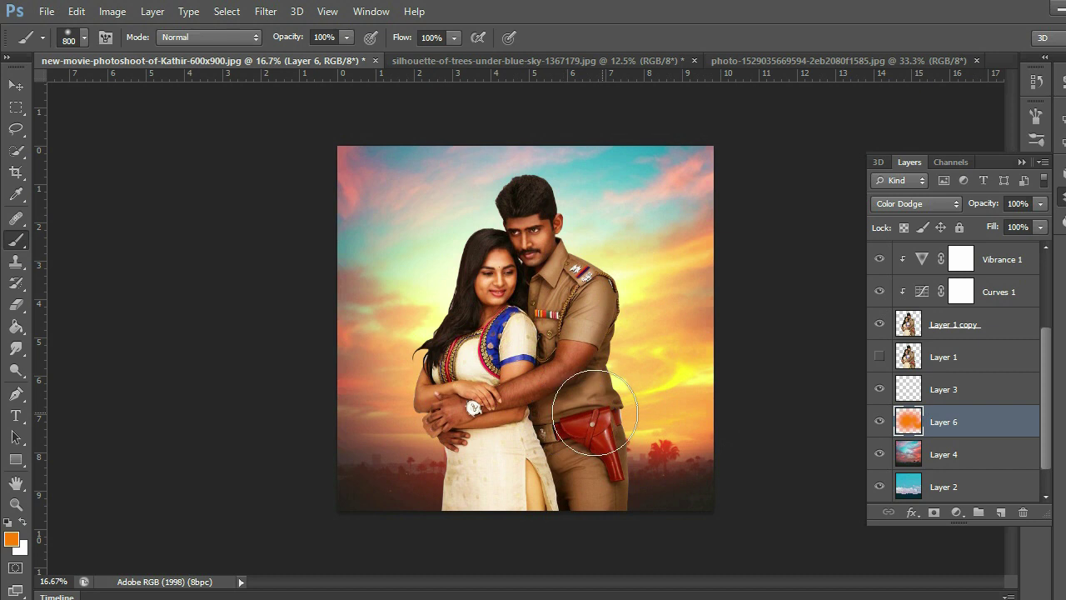
# - Paint an orange glow beside the man's arm on new Layer 7 set to Linear Dodge (Add)
pyautogui.click(993, 507)
pyautogui.moveTo(621, 354); pyautogui.dragTo(614, 376)
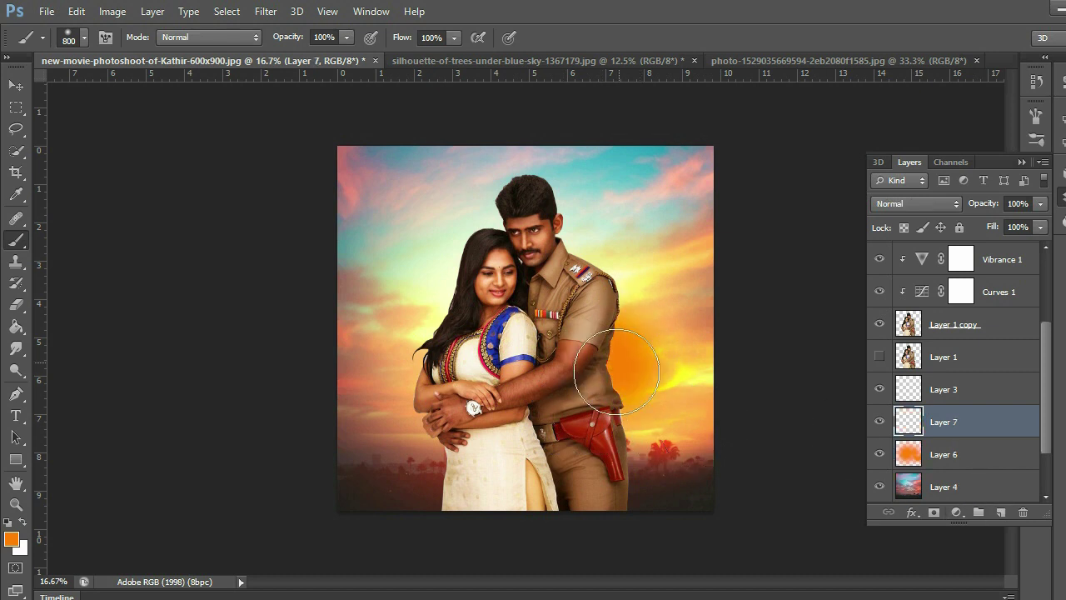
pyautogui.click(912, 204)
pyautogui.click(899, 131)
pyautogui.scroll(-1, 938, 211)
pyautogui.scroll(-1, 937, 211)
pyautogui.scroll(-1, 937, 211)
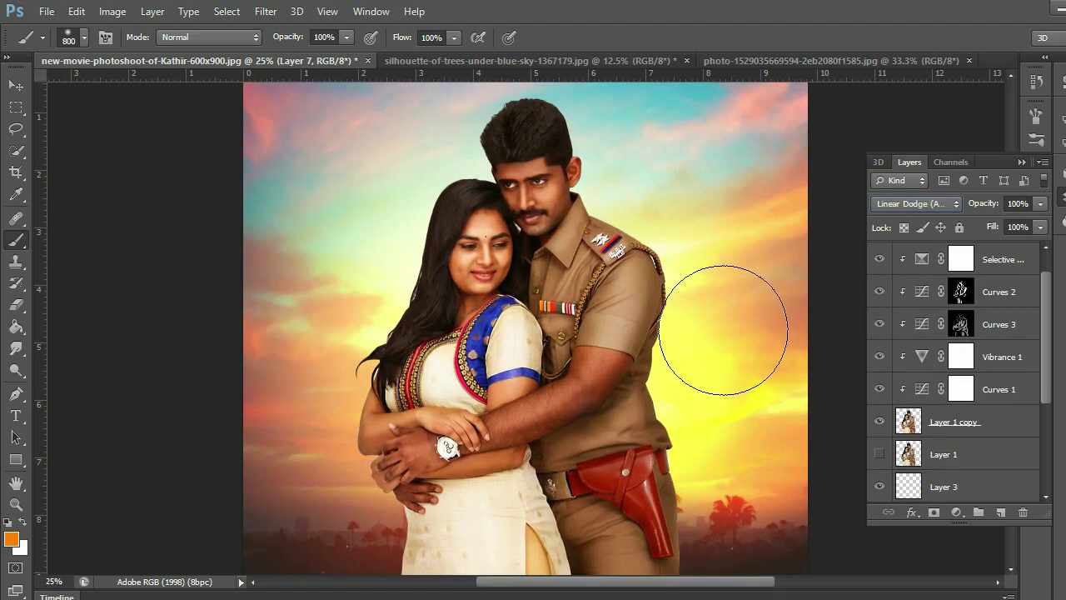
# - Set Layer 5 to Overlay and brighten the edge right of the man's arm
pyautogui.moveTo(676, 303); pyautogui.dragTo(650, 352)
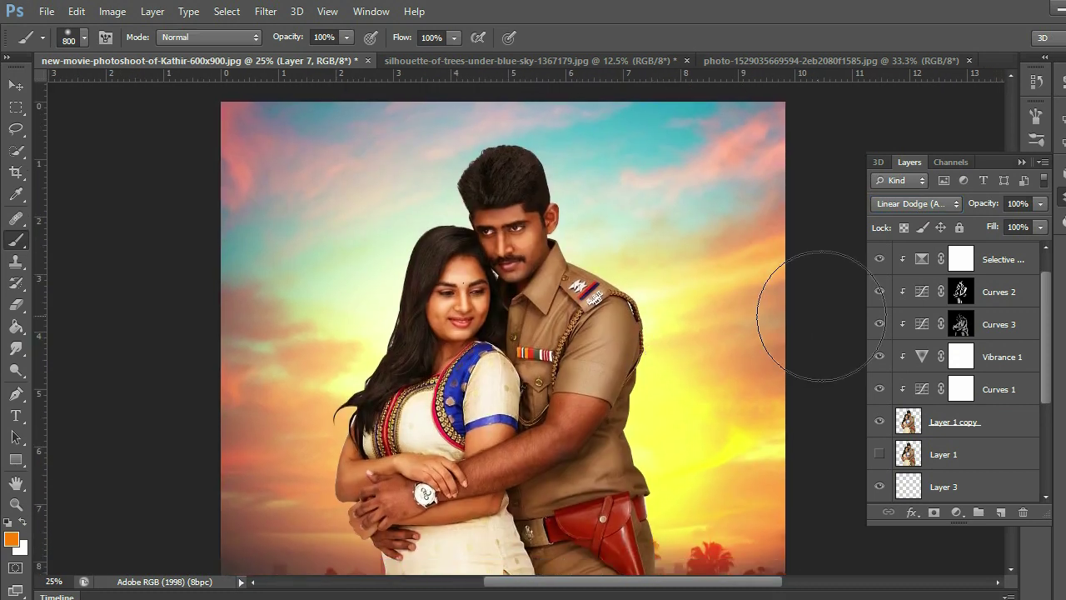
pyautogui.scroll(1, 963, 289)
pyautogui.click(955, 263)
pyautogui.click(920, 203)
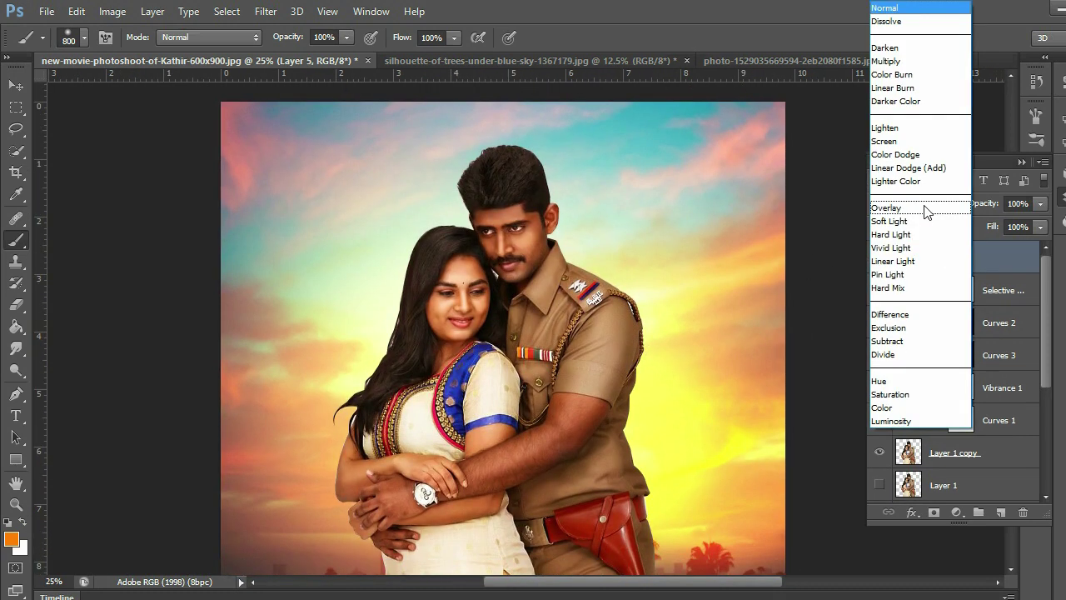
pyautogui.click(908, 207)
pyautogui.moveTo(630, 417); pyautogui.dragTo(633, 413)
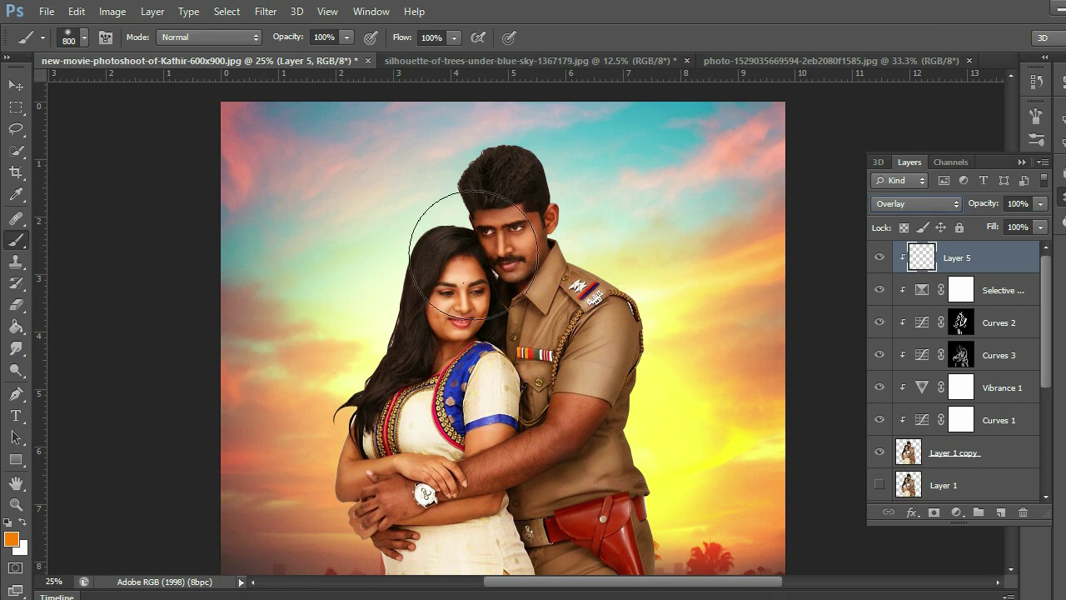
# - Shrink the brush to 500 px and choose a yellow-orange foreground colour
pyautogui.press('[')
pyautogui.press('[')
pyautogui.press('[')
pyautogui.scroll(2, 656, 343)
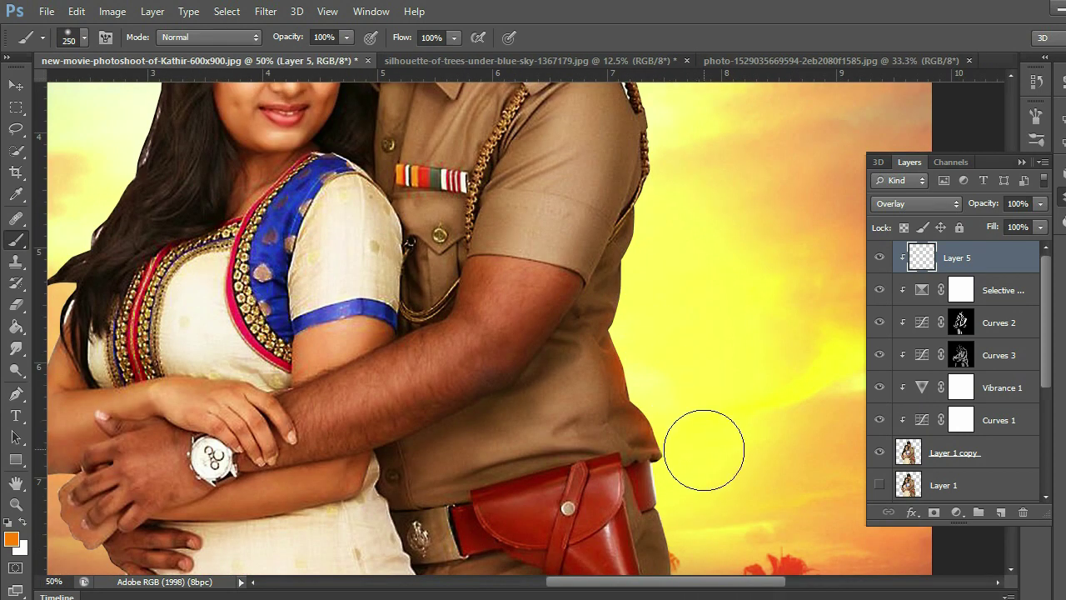
pyautogui.scroll(-2, 704, 450)
pyautogui.scroll(-2, 725, 502)
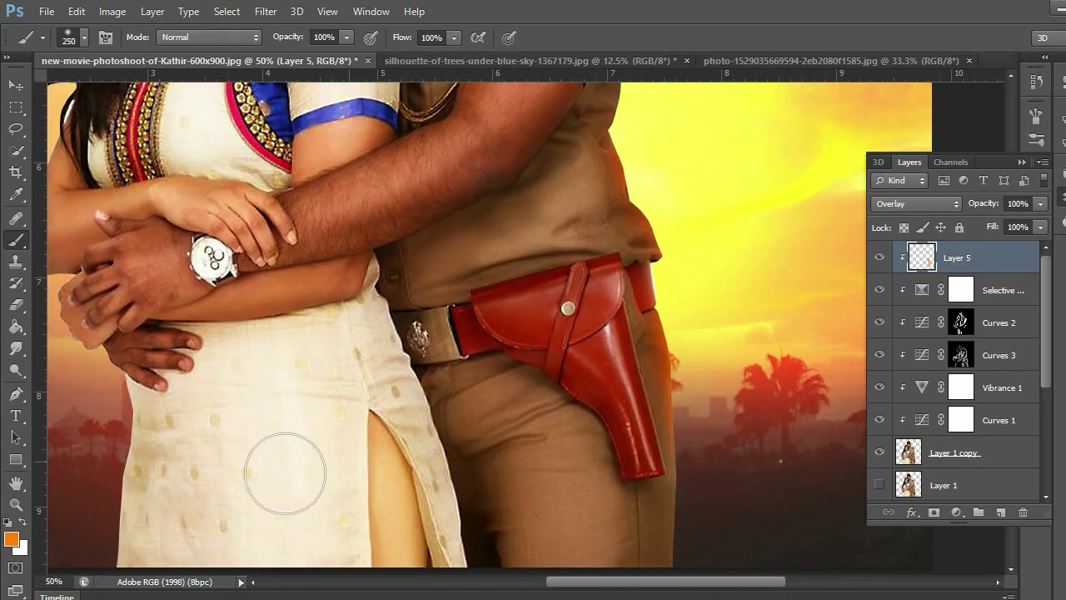
pyautogui.click(10, 540)
pyautogui.moveTo(250, 448); pyautogui.dragTo(256, 472)
pyautogui.click(420, 272)
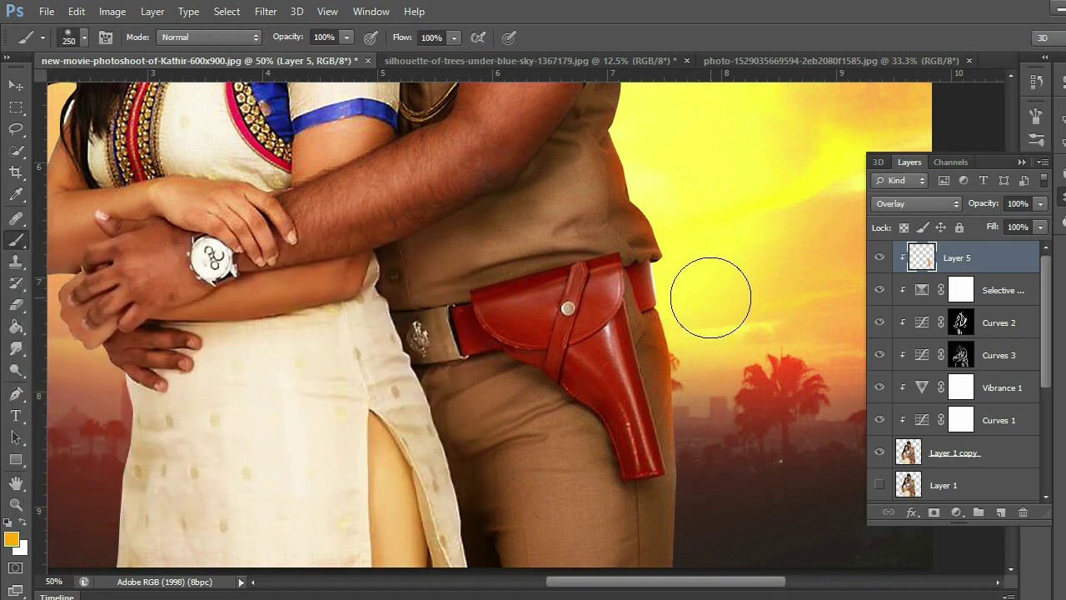
# - Brush yellow-orange rim light along the man's shoulder and side
pyautogui.scroll(3, 713, 292)
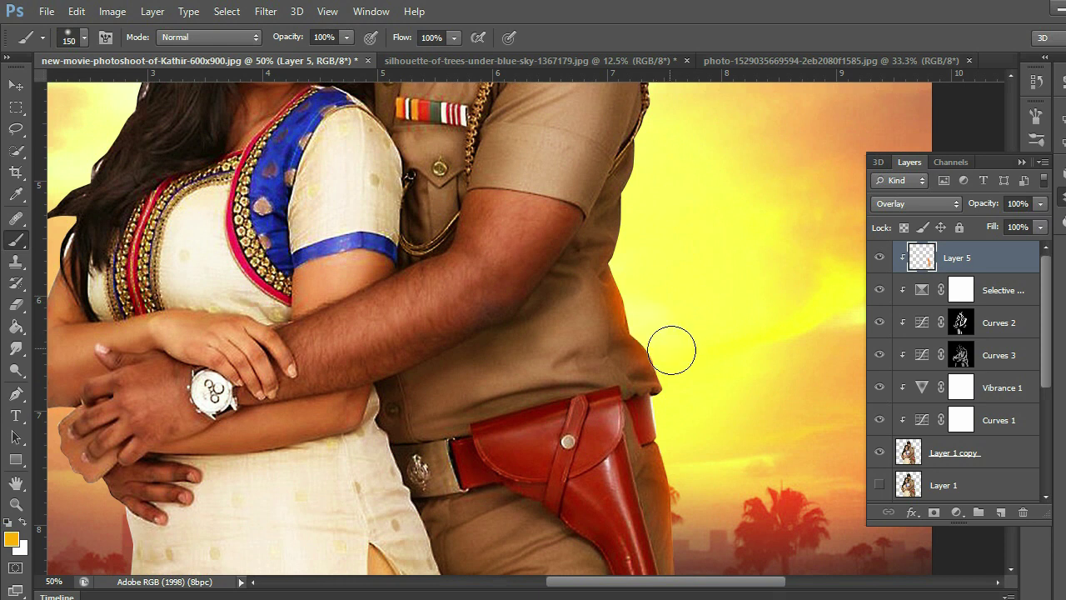
pyautogui.scroll(-1, 677, 421)
pyautogui.scroll(-1, 692, 466)
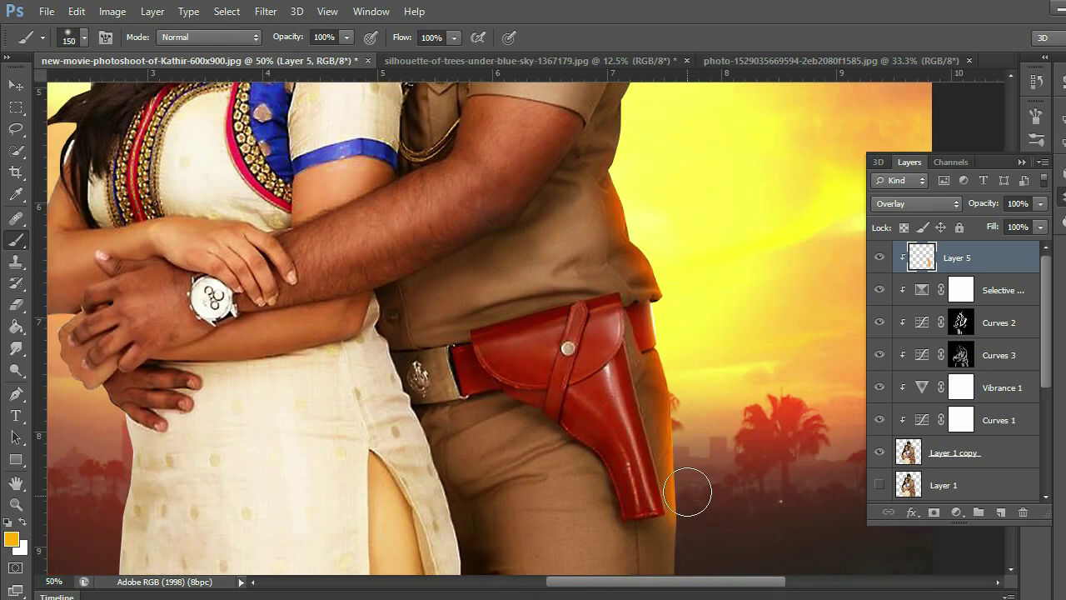
pyautogui.scroll(-2, 692, 488)
pyautogui.scroll(1, 704, 458)
pyautogui.scroll(4, 708, 375)
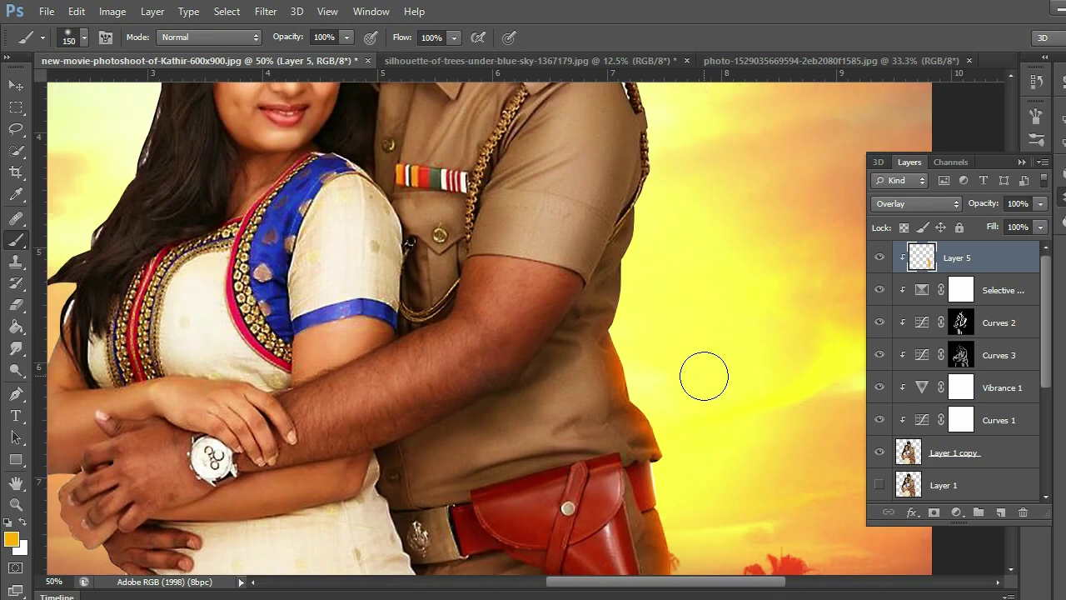
pyautogui.scroll(4, 703, 374)
pyautogui.moveTo(541, 158); pyautogui.dragTo(631, 203)
pyautogui.scroll(1, 630, 217)
pyautogui.scroll(2, 616, 233)
pyautogui.press('e')
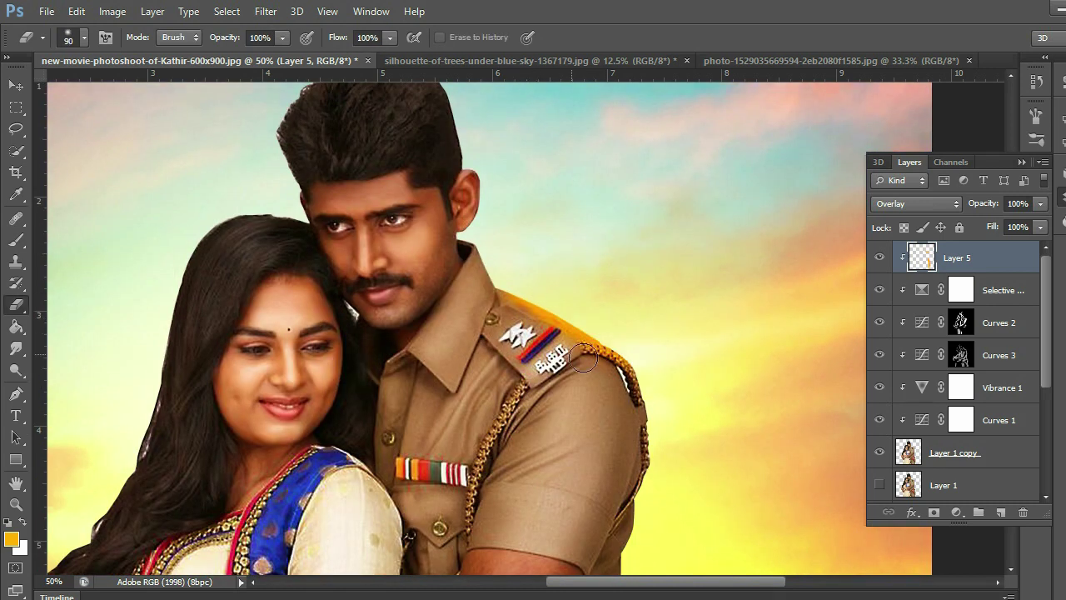
# - Paint an orange glow along the edge of the man's hair on the Overlay Layer 5
pyautogui.scroll(-1, 490, 307)
pyautogui.scroll(-1, 614, 309)
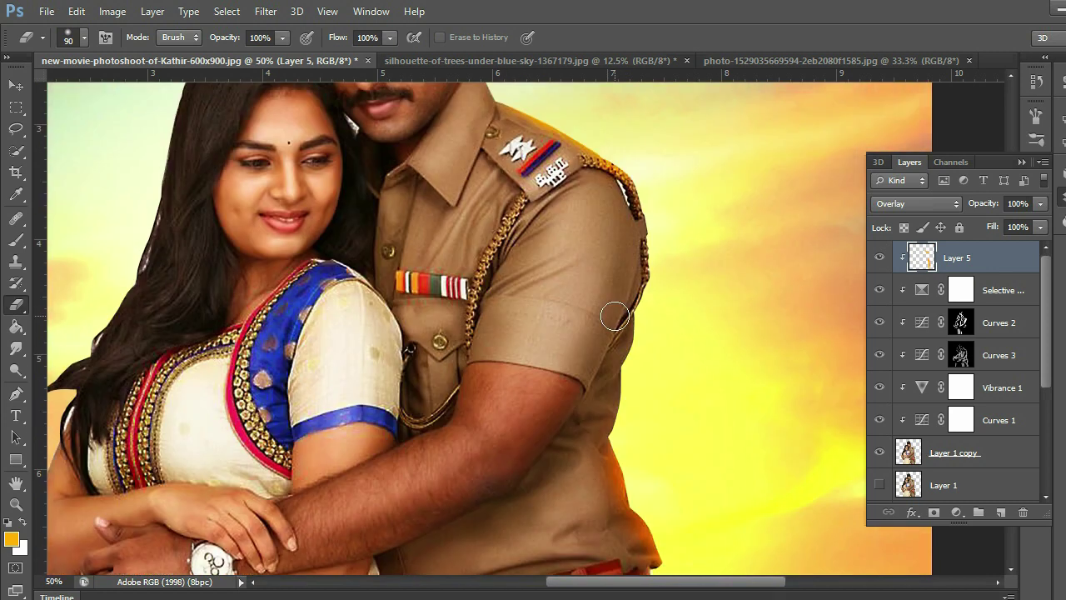
pyautogui.scroll(-1, 657, 419)
pyautogui.scroll(1, 642, 428)
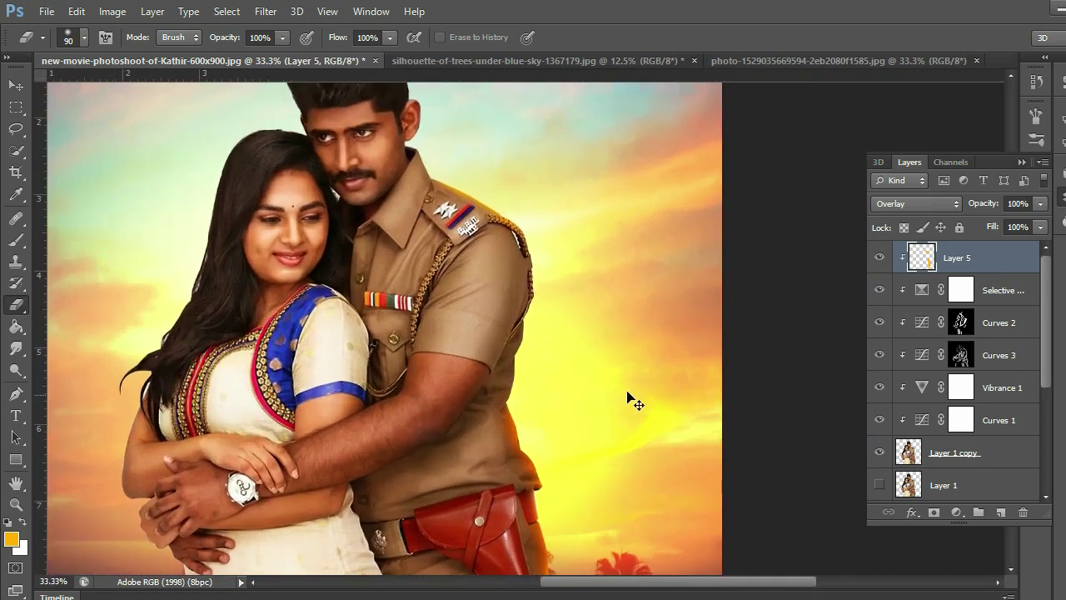
pyautogui.scroll(1, 631, 400)
pyautogui.scroll(1, 575, 371)
pyautogui.press('b')
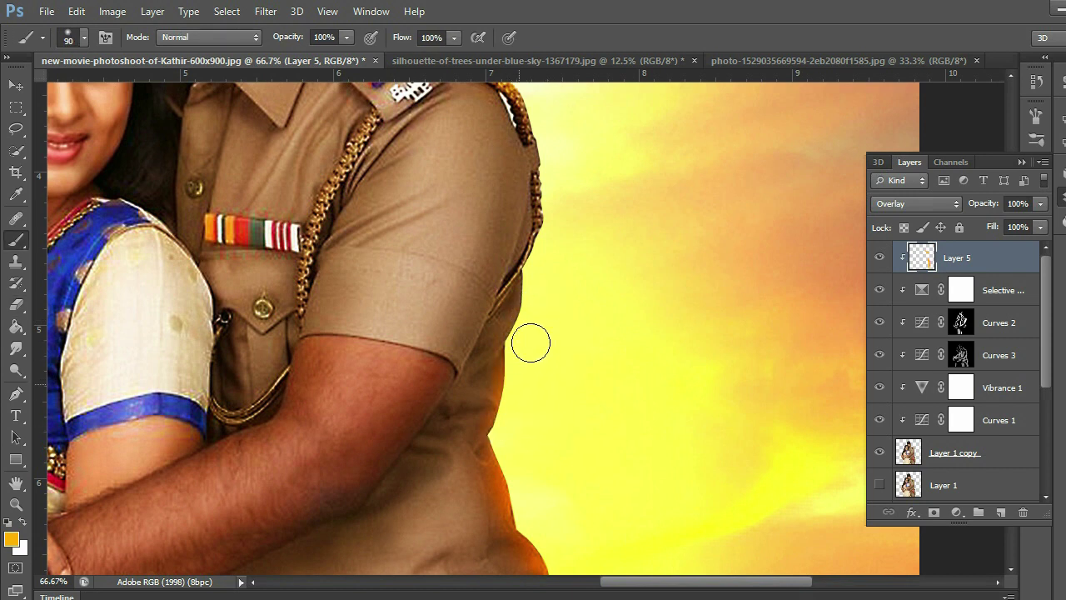
pyautogui.scroll(3, 564, 204)
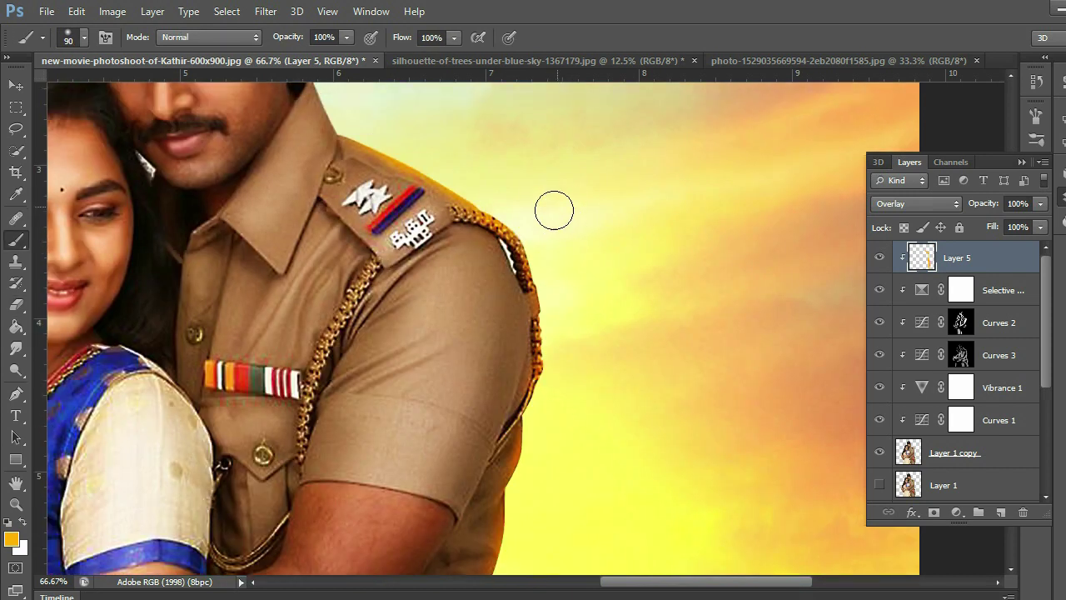
pyautogui.scroll(2, 395, 117)
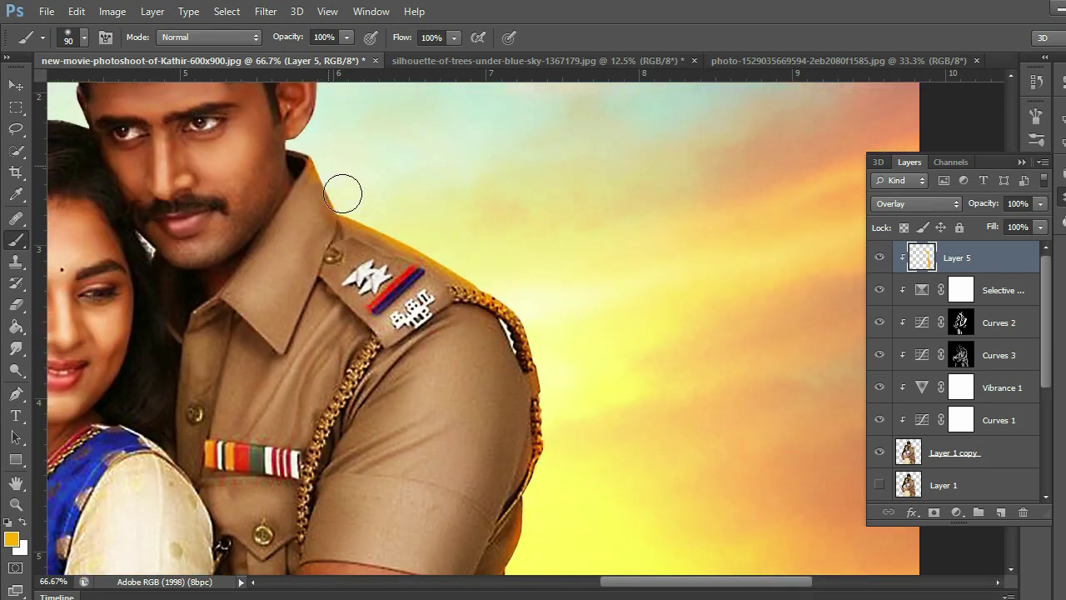
pyautogui.scroll(-1, 398, 209)
pyautogui.scroll(-1, 409, 221)
pyautogui.scroll(-1, 433, 195)
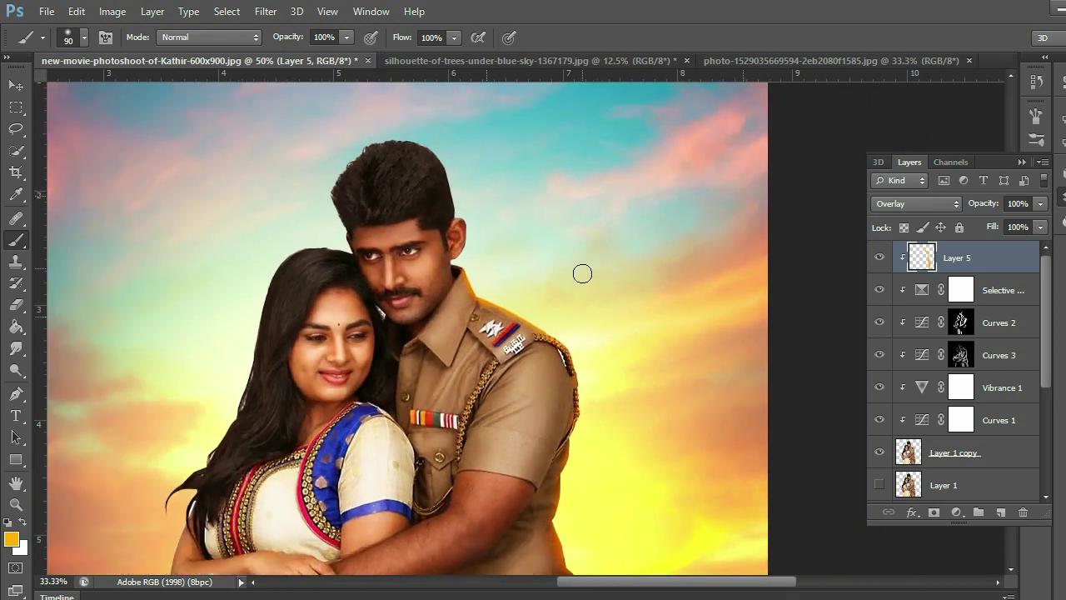
pyautogui.scroll(3, 642, 362)
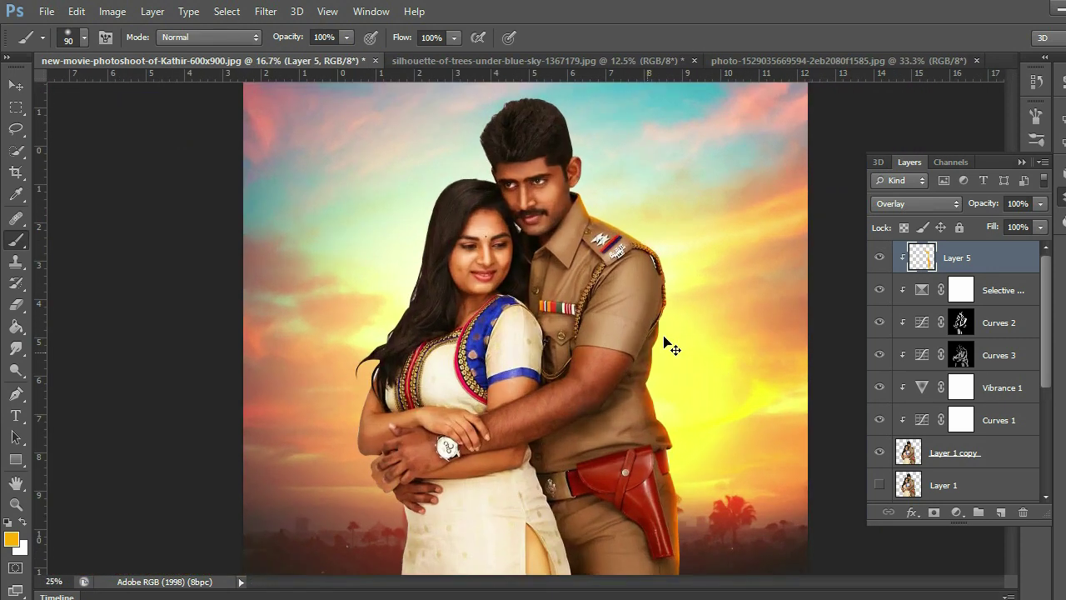
pyautogui.scroll(1, 641, 329)
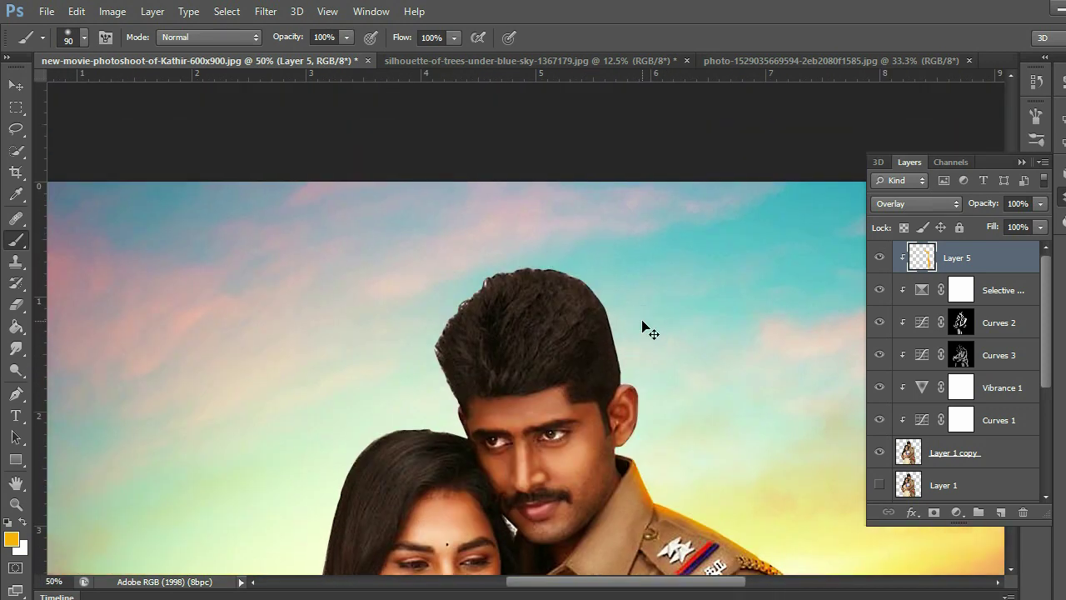
pyautogui.scroll(1, 642, 326)
pyautogui.scroll(1, 639, 324)
pyautogui.moveTo(614, 369); pyautogui.dragTo(553, 176)
pyautogui.scroll(-1, 606, 263)
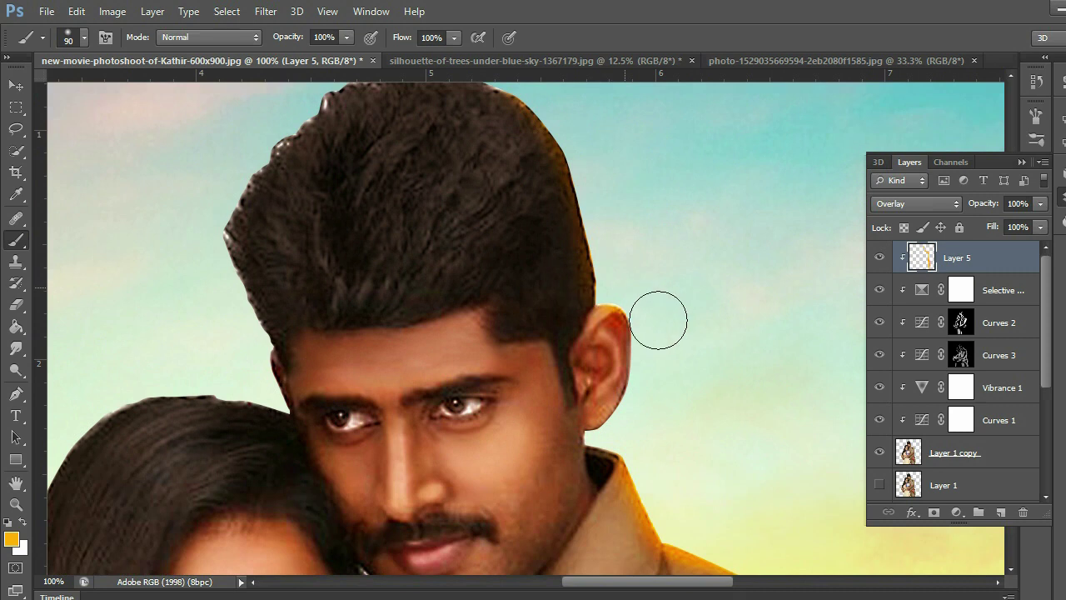
pyautogui.scroll(-1, 646, 412)
# - Shrink the brush, check the whole couple, then zoom in toward the woman's face
pyautogui.press('[')
pyautogui.press('[')
pyautogui.press('[')
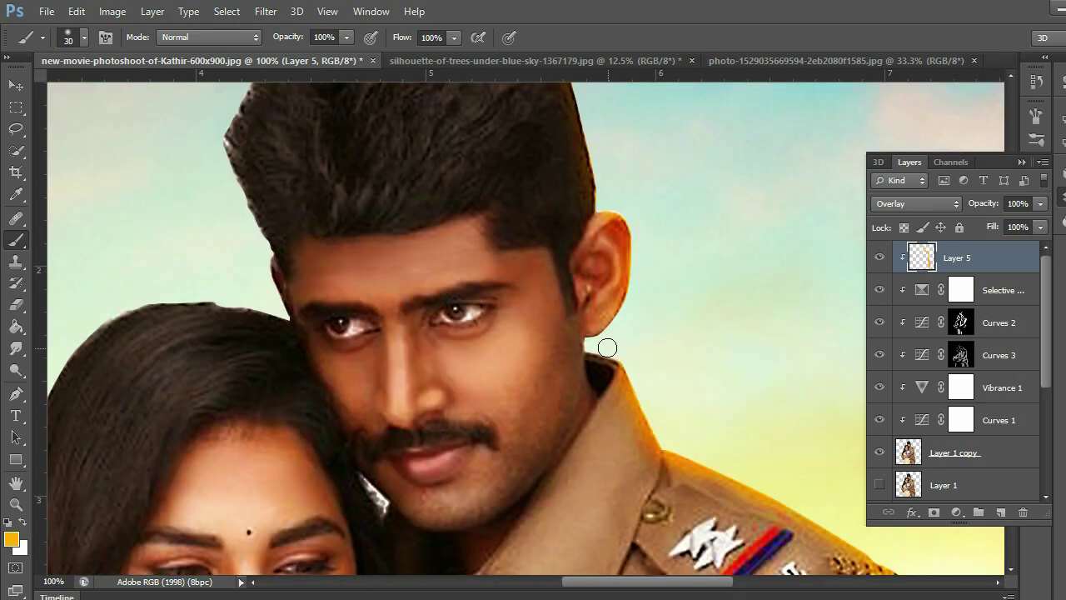
pyautogui.hotkey('ctrl', '-')
pyautogui.hotkey('ctrl', '-')
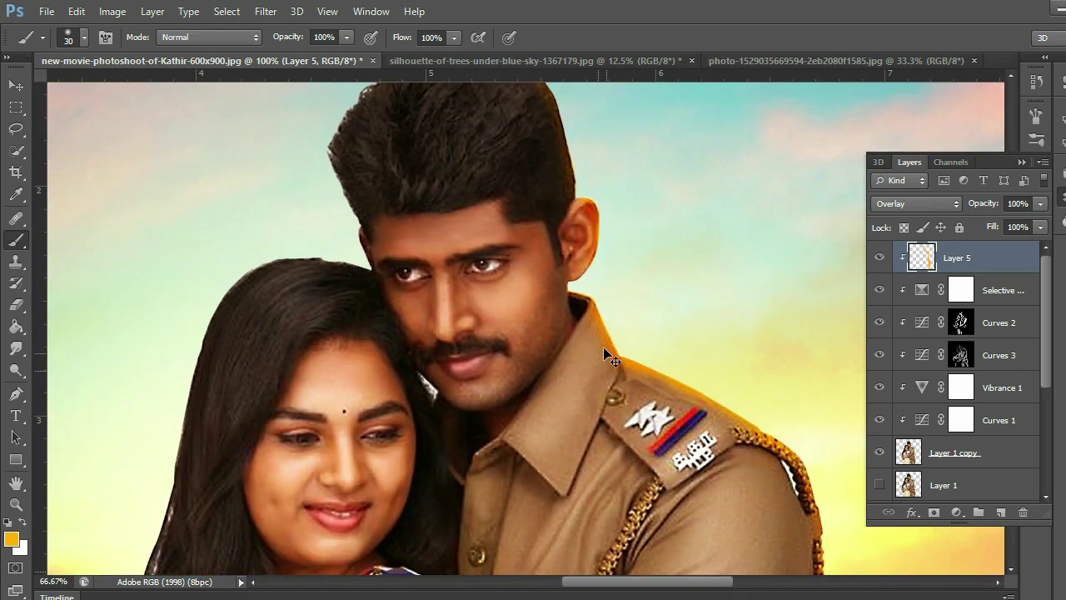
pyautogui.hotkey('ctrl', '-')
pyautogui.hotkey('ctrl', '-')
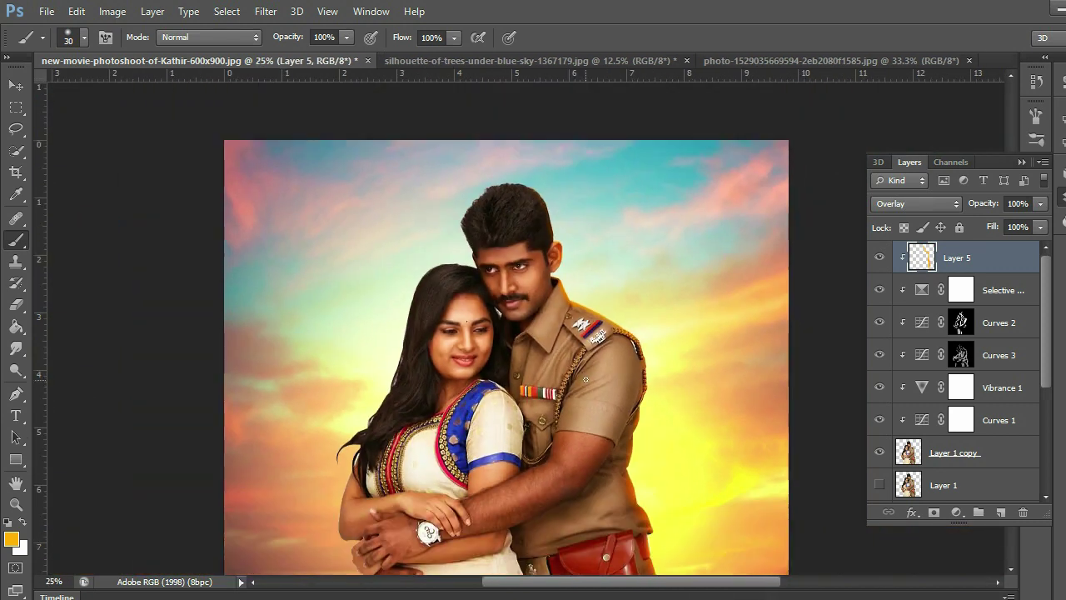
pyautogui.hotkey('ctrl', '-')
pyautogui.hotkey('ctrl', '+')
pyautogui.scroll(-1, 624, 348)
pyautogui.scroll(1, 624, 348)
pyautogui.hotkey('ctrl', '-')
pyautogui.hotkey('ctrl', '-')
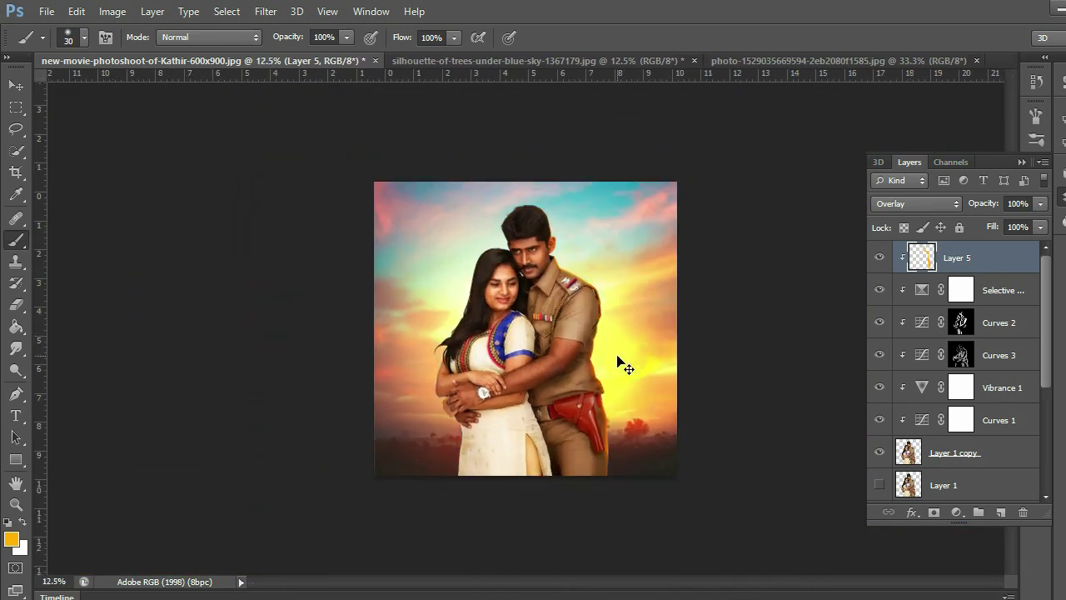
pyautogui.hotkey('ctrl', '+')
pyautogui.hotkey('ctrl', '+')
pyautogui.hotkey('ctrl', '+')
pyautogui.scroll(1, 646, 337)
pyautogui.hotkey('ctrl', '+')
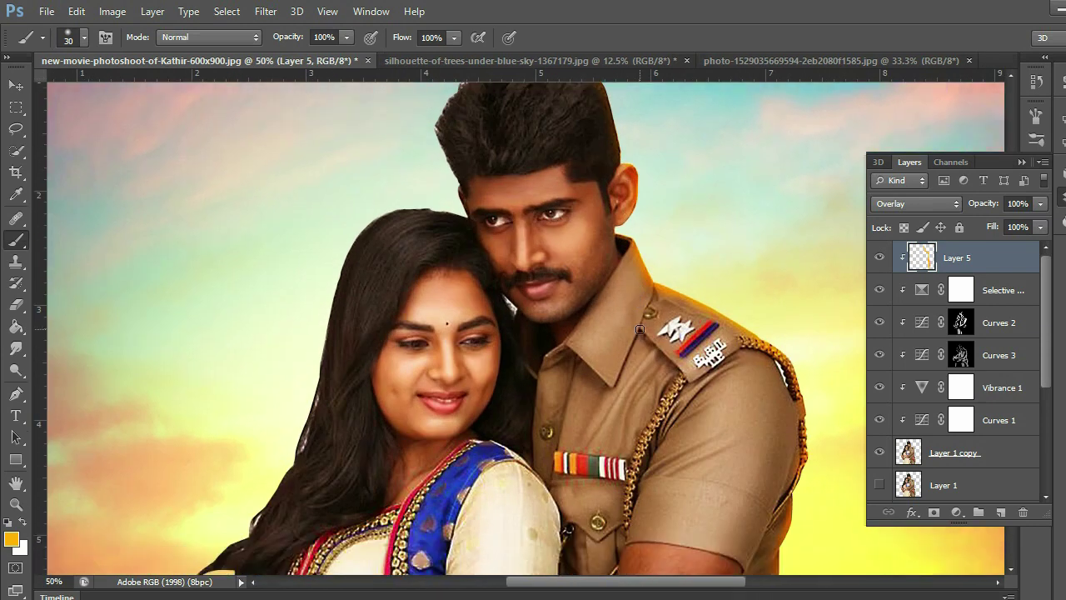
pyautogui.hotkey('ctrl', '+')
pyautogui.hscroll(-4, 534, 325)
pyautogui.scroll(-3, 516, 342)
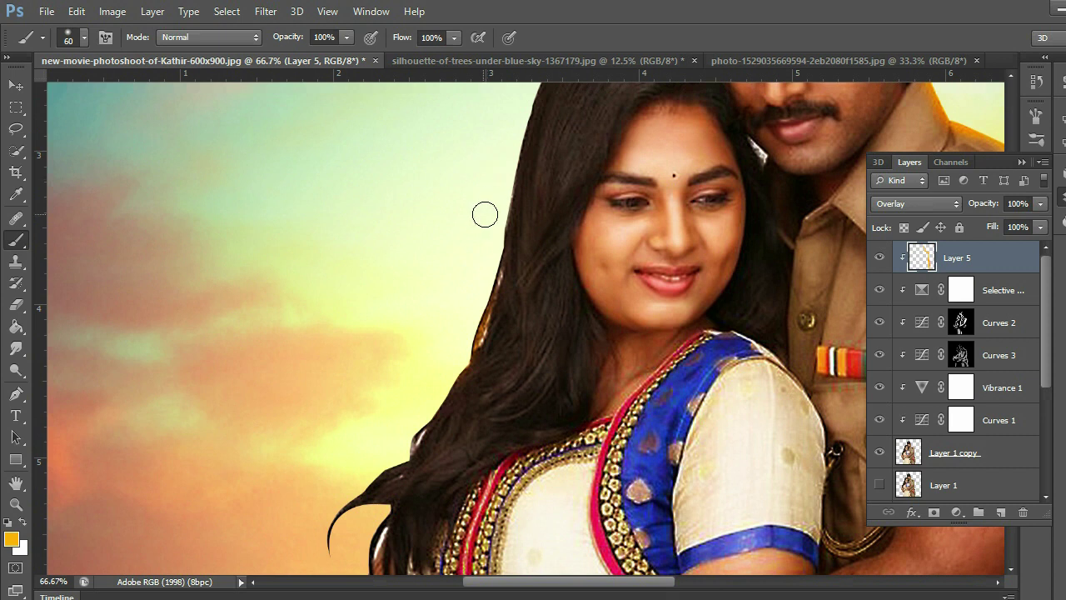
pyautogui.scroll(2, 485, 221)
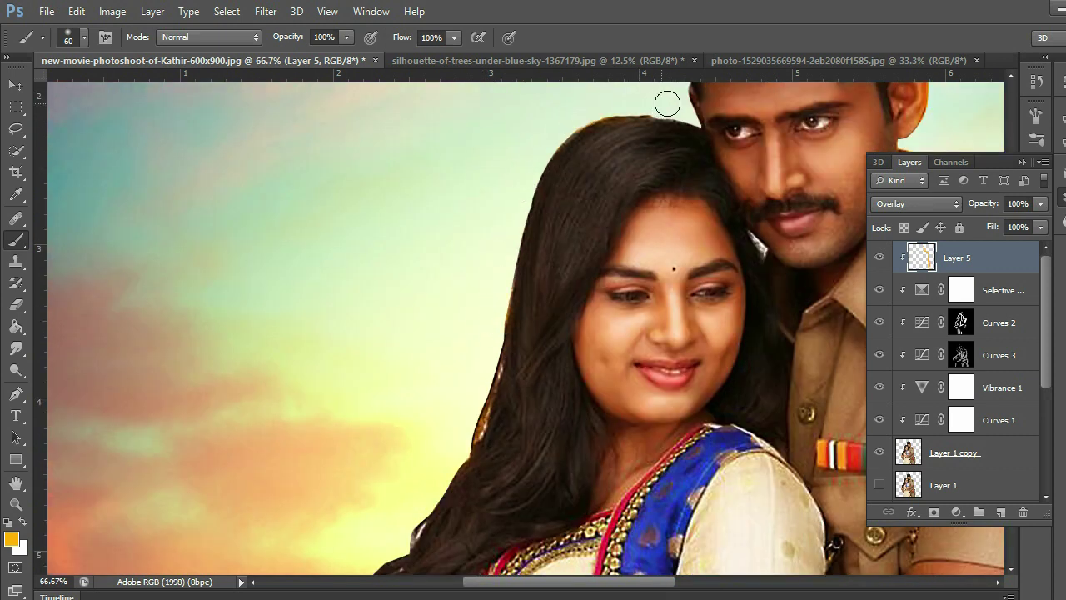
pyautogui.scroll(1, 499, 217)
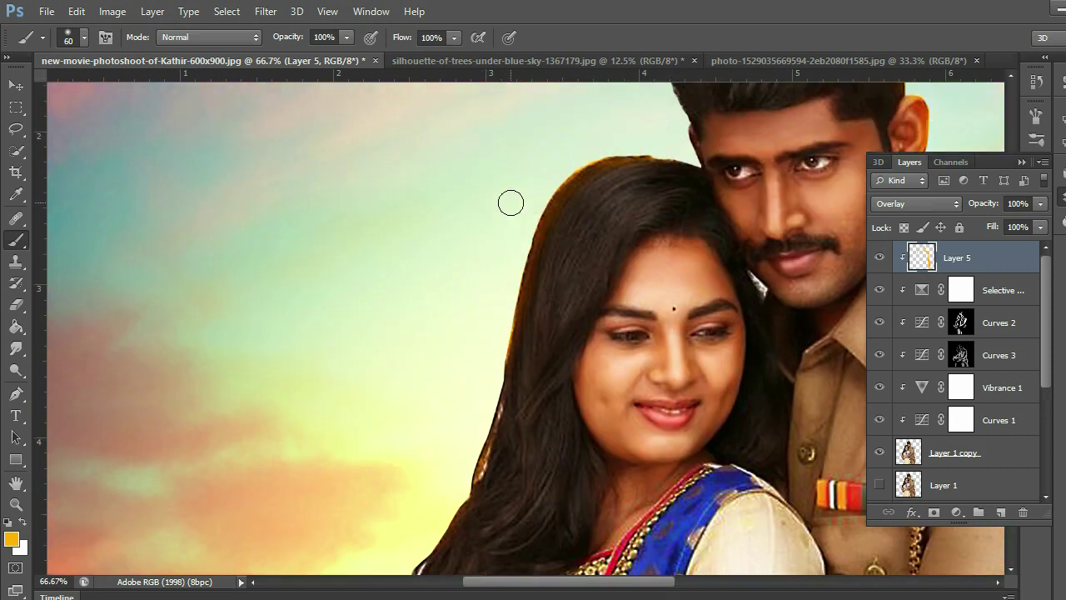
# - Erase the excess orange glow and add a new empty Layer 8 above it
pyautogui.press('e')
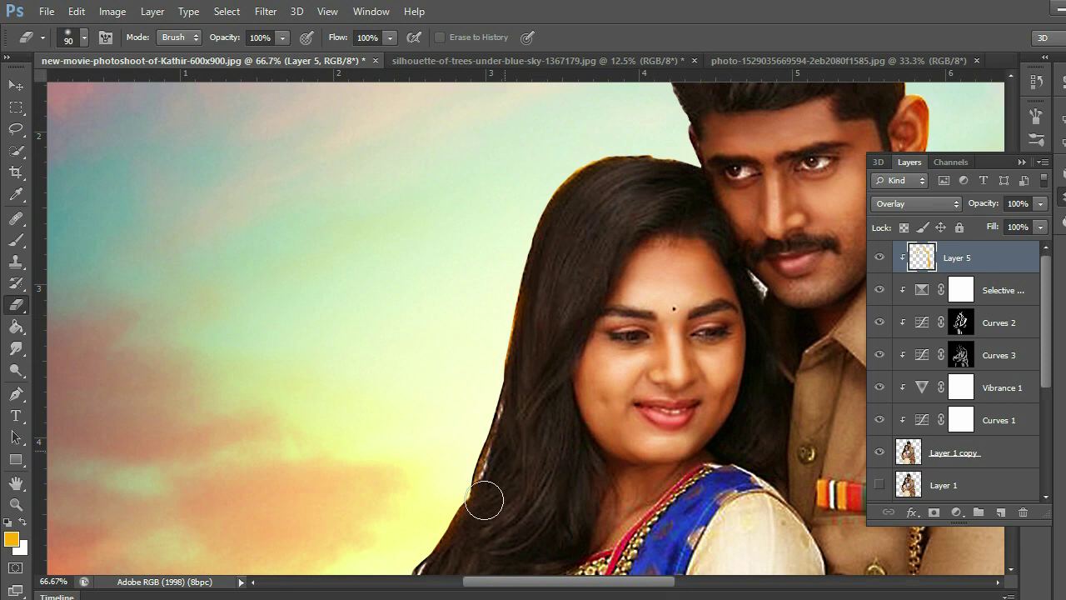
pyautogui.scroll(-2, 543, 355)
pyautogui.scroll(-1, 544, 355)
pyautogui.scroll(-1, 543, 356)
pyautogui.scroll(-2, 583, 350)
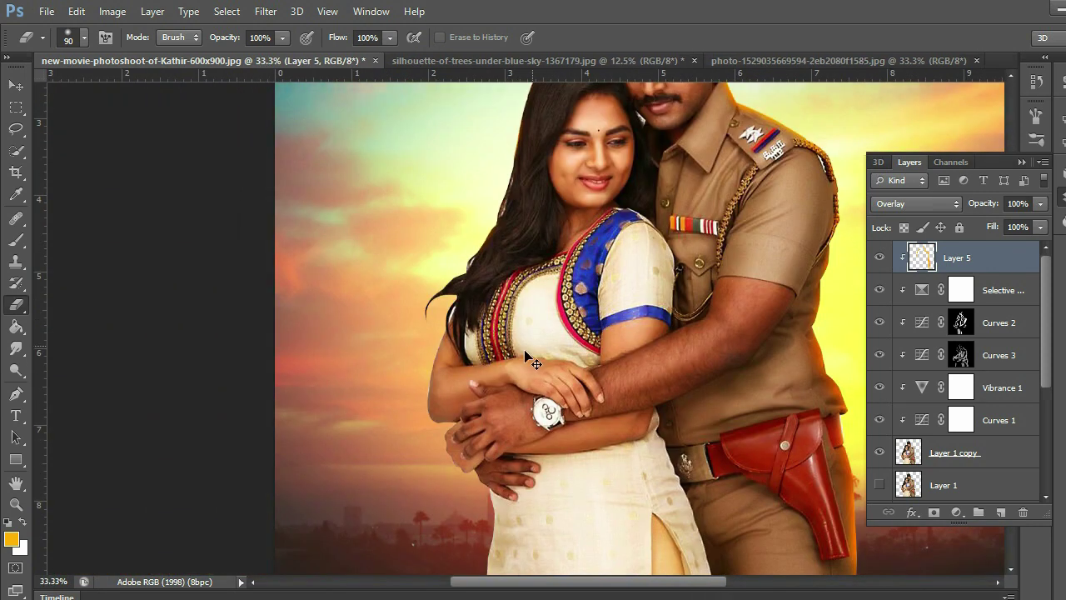
pyautogui.hscroll(1, 616, 348)
pyautogui.click(1000, 512)
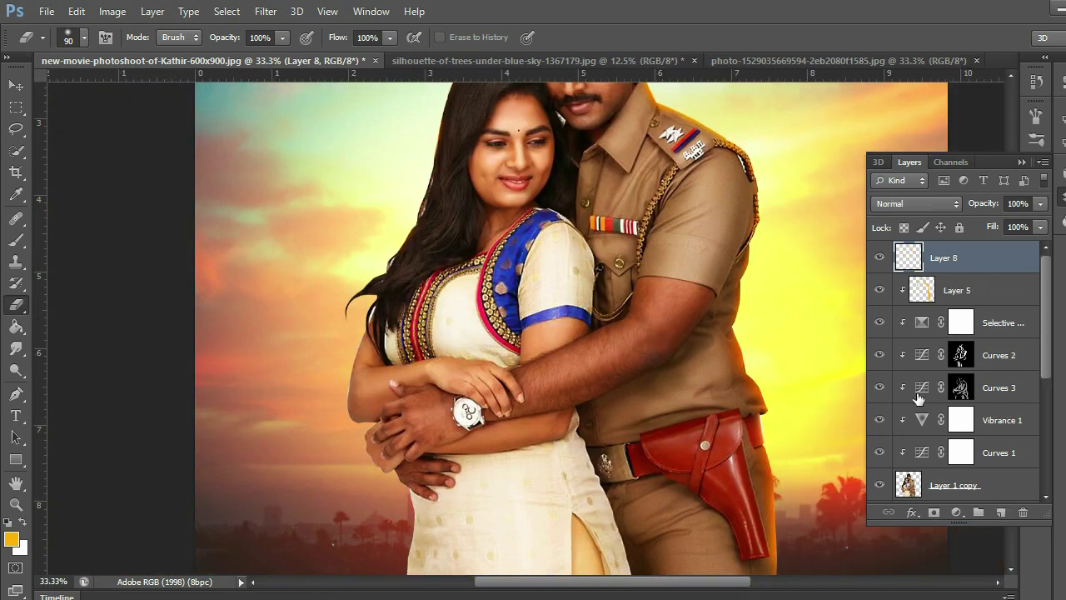
# - Clip Layer 8 to the glow layer and set white as the brush colour
pyautogui.keyDown('alt'); pyautogui.click(970, 269); pyautogui.keyUp('alt')
pyautogui.click(24, 522)
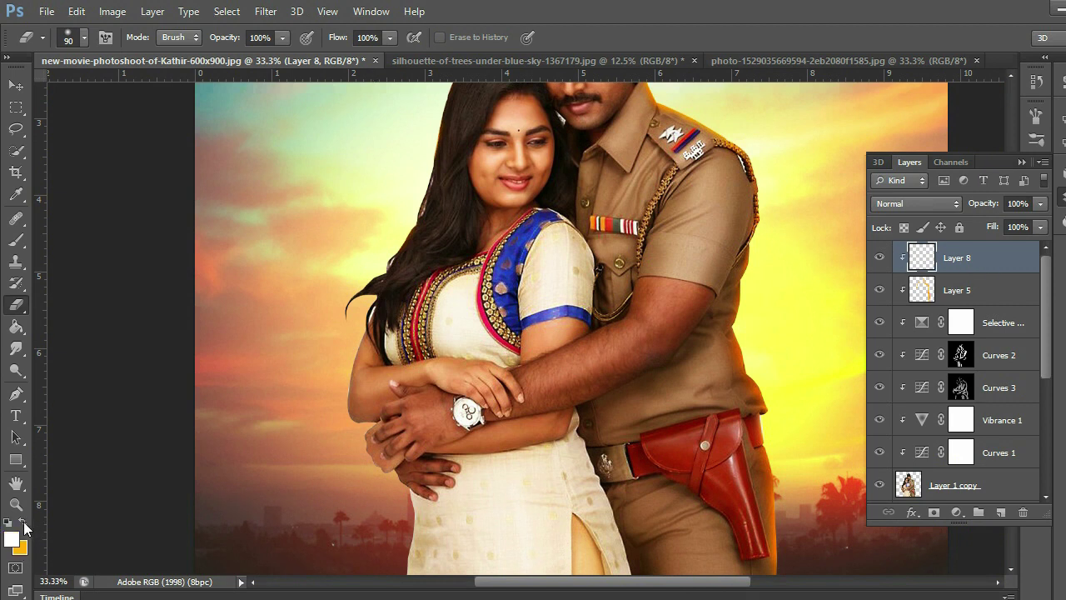
pyautogui.click(12, 539)
pyautogui.click(391, 296)
pyautogui.press('b')
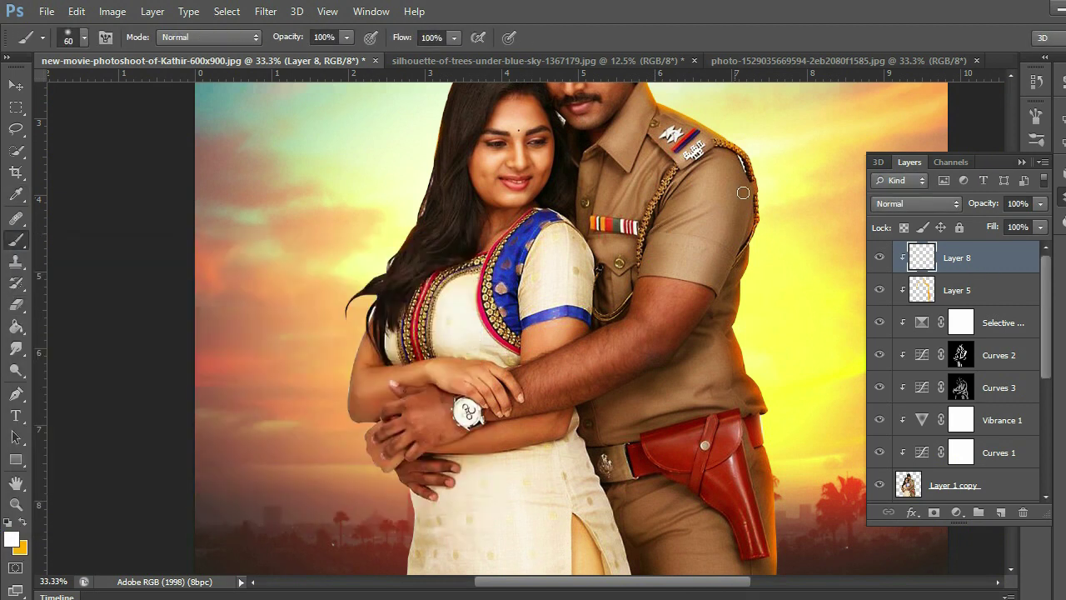
pyautogui.rightClick(758, 187)
pyautogui.press('Escape')
# - Paint a thin white rim light along the woman's arm edge and erase the excess
pyautogui.hotkey('ctrl', '+')
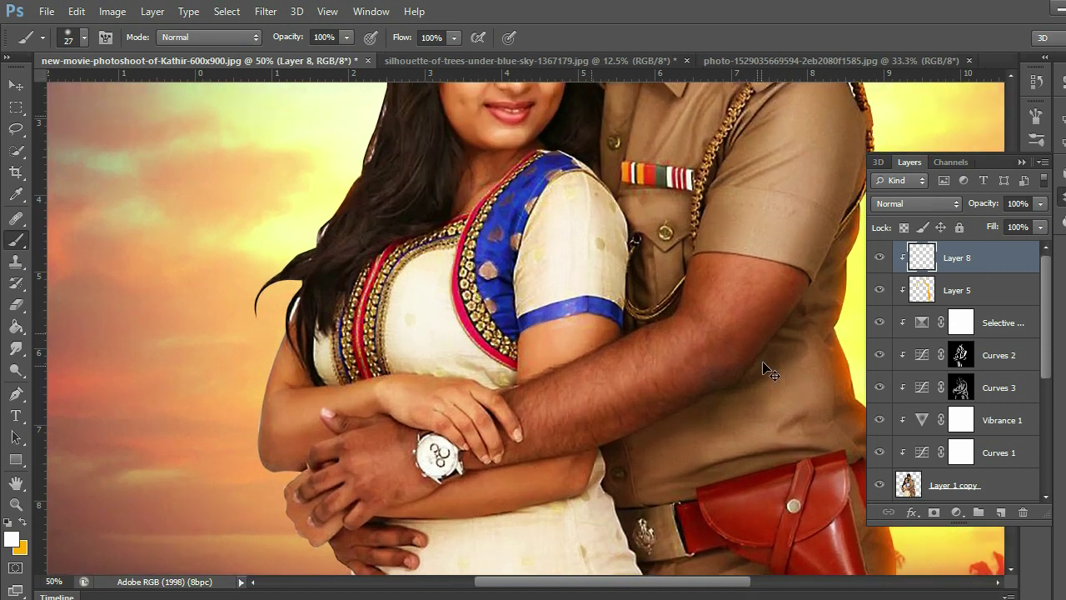
pyautogui.hotkey('ctrl', '+')
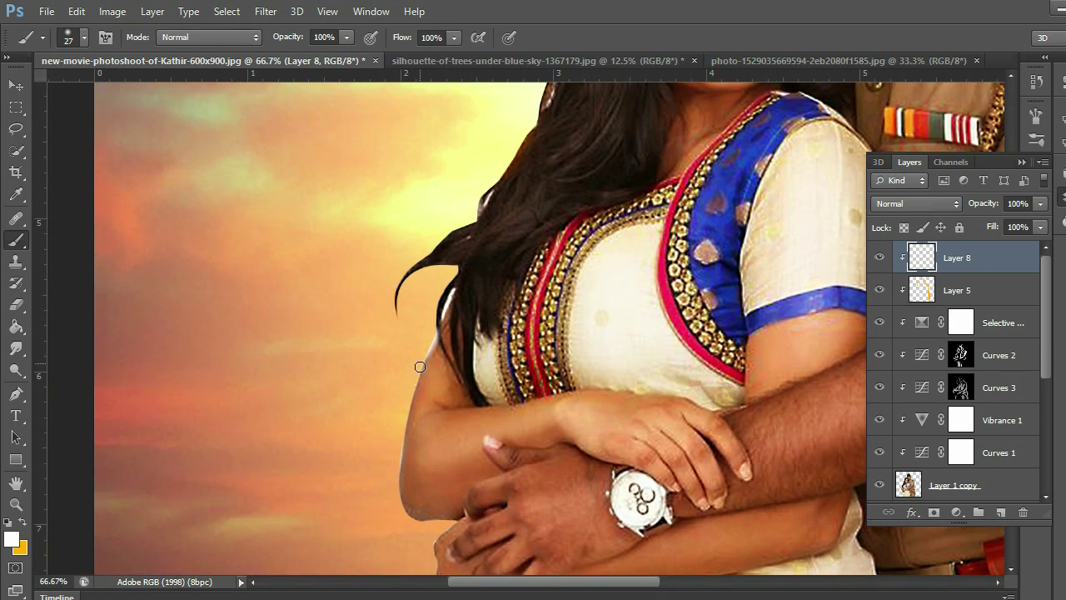
pyautogui.moveTo(411, 410); pyautogui.dragTo(398, 469)
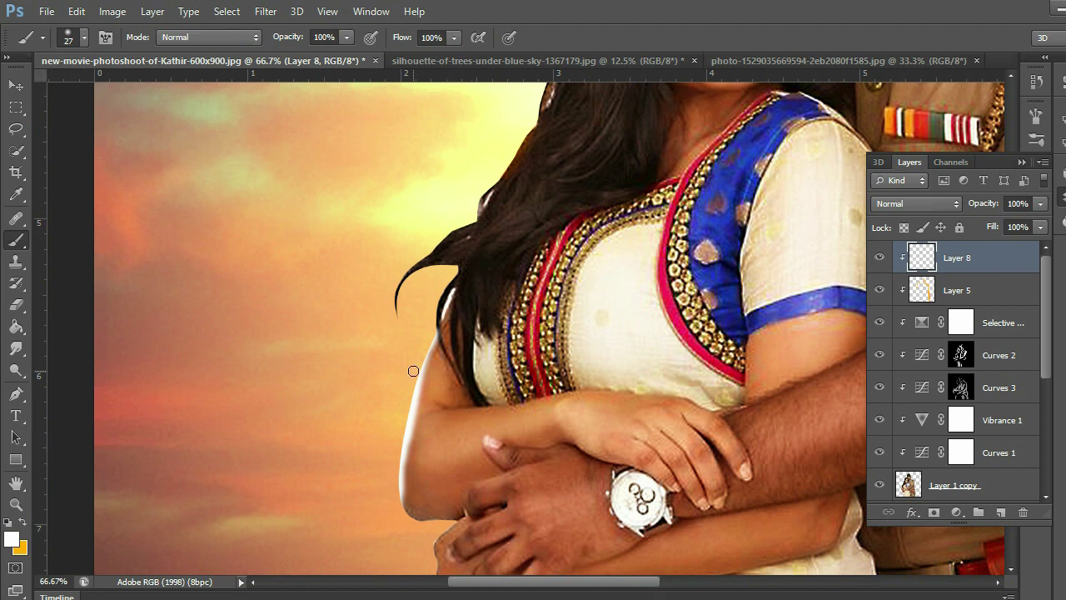
pyautogui.scroll(-1, 414, 371)
pyautogui.press('e')
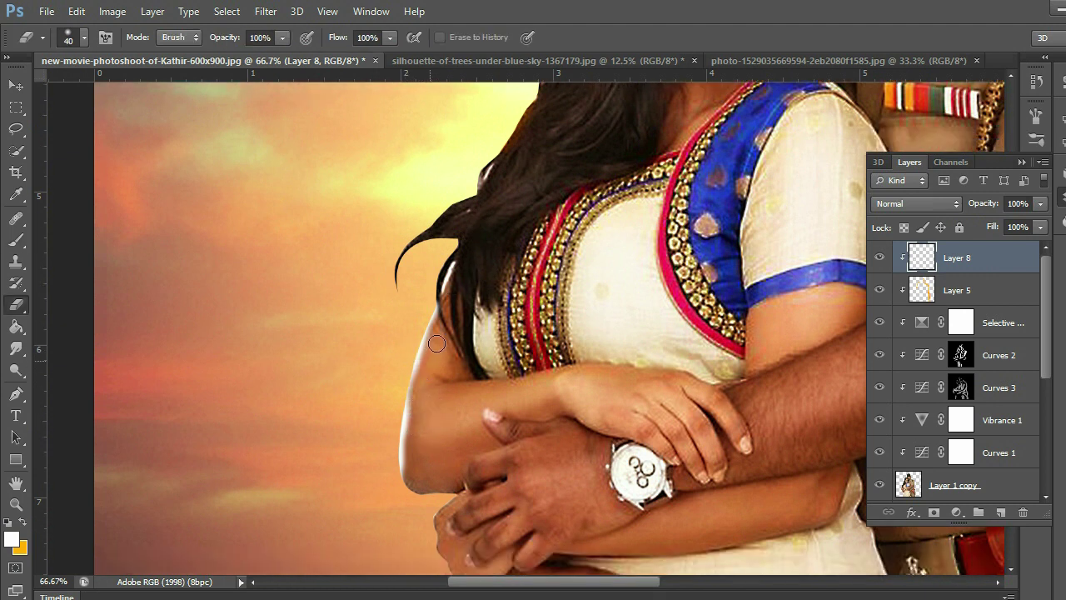
pyautogui.moveTo(414, 433); pyautogui.dragTo(426, 379)
# - Add more white highlight higher along the arm's edge, ready to erase overflow
pyautogui.scroll(-2, 428, 333)
pyautogui.hotkey('ctrl', '+')
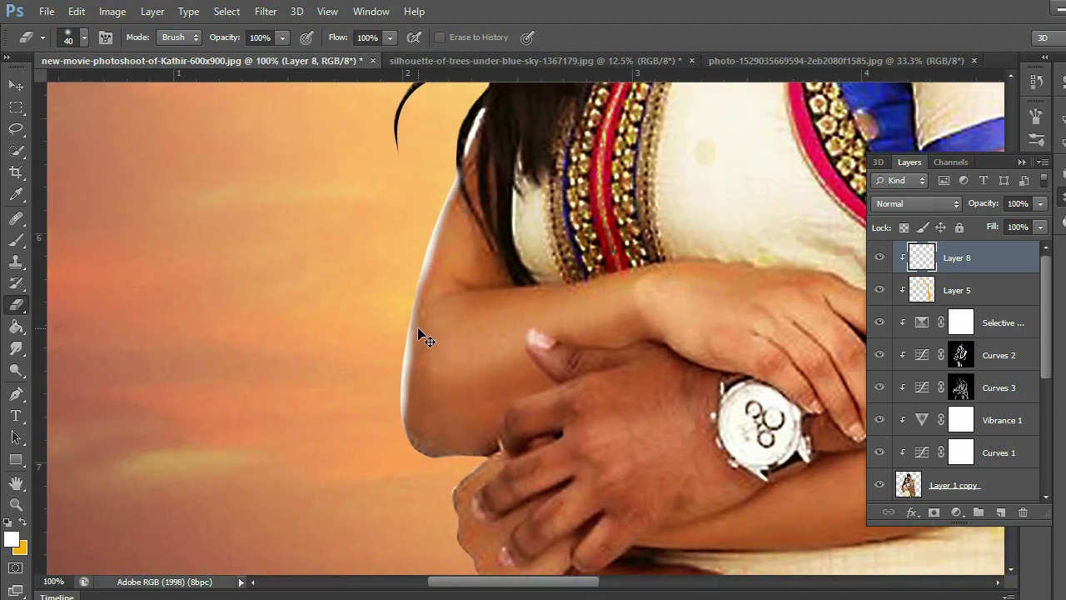
pyautogui.scroll(2, 421, 333)
pyautogui.press('b')
pyautogui.moveTo(509, 288)
pyautogui.mouseDown()
pyautogui.moveTo(482, 490)
pyautogui.moveTo(502, 424)
pyautogui.moveTo(504, 309)
pyautogui.moveTo(544, 219)
pyautogui.mouseUp()
pyautogui.scroll(-2, 501, 444)
pyautogui.press('e')
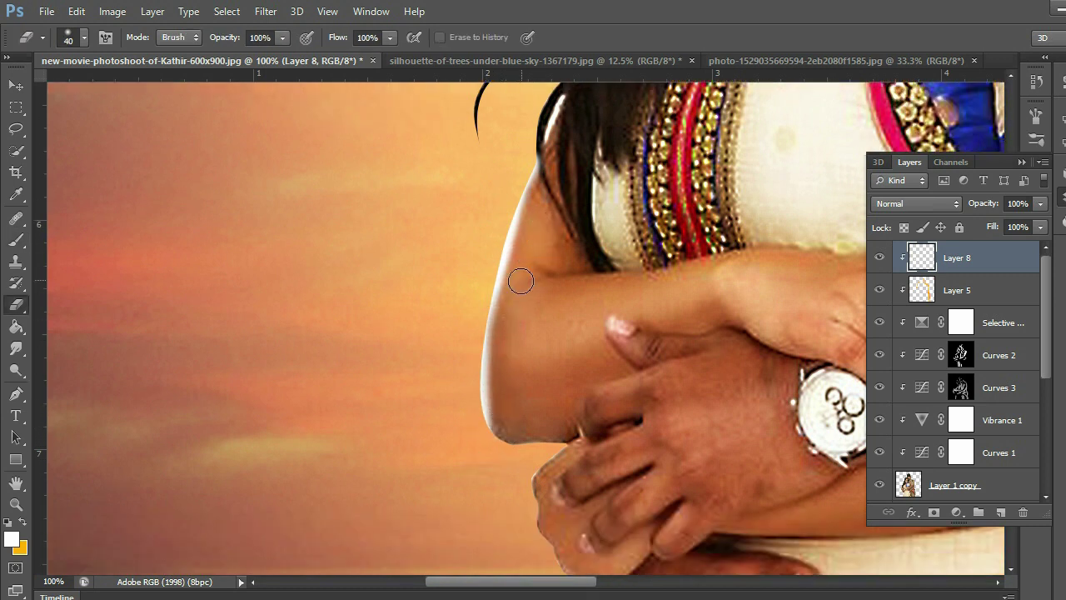
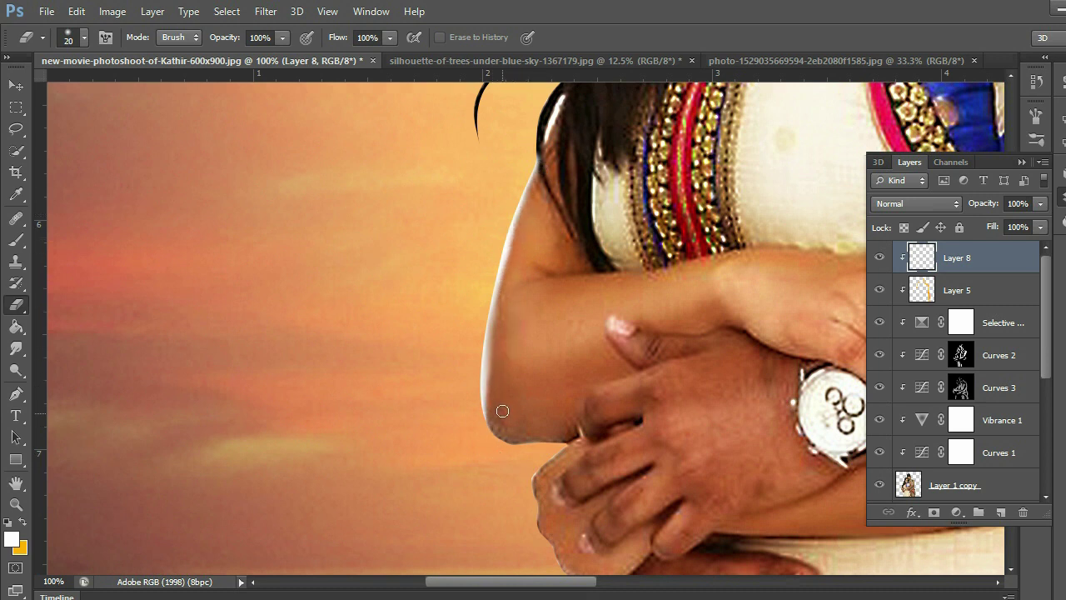
# - Switch to the Brush and zoom in on the officer's shoulder edge against the sky
pyautogui.press('b')
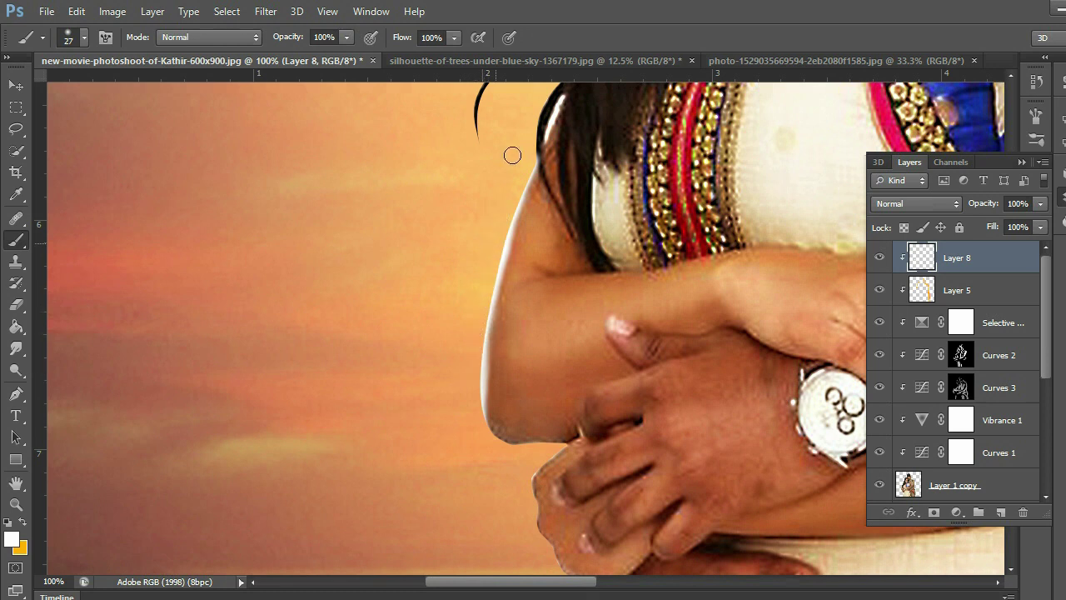
pyautogui.hotkey('ctrl', '-')
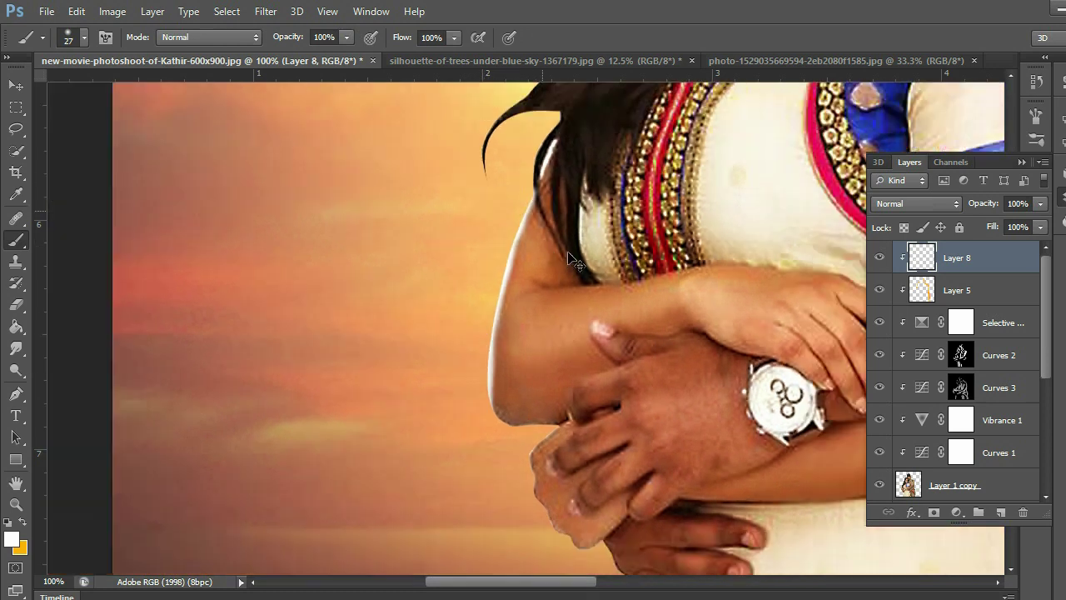
pyautogui.hotkey('ctrl', '-')
pyautogui.hotkey('ctrl', '-')
pyautogui.hotkey('ctrl', '-')
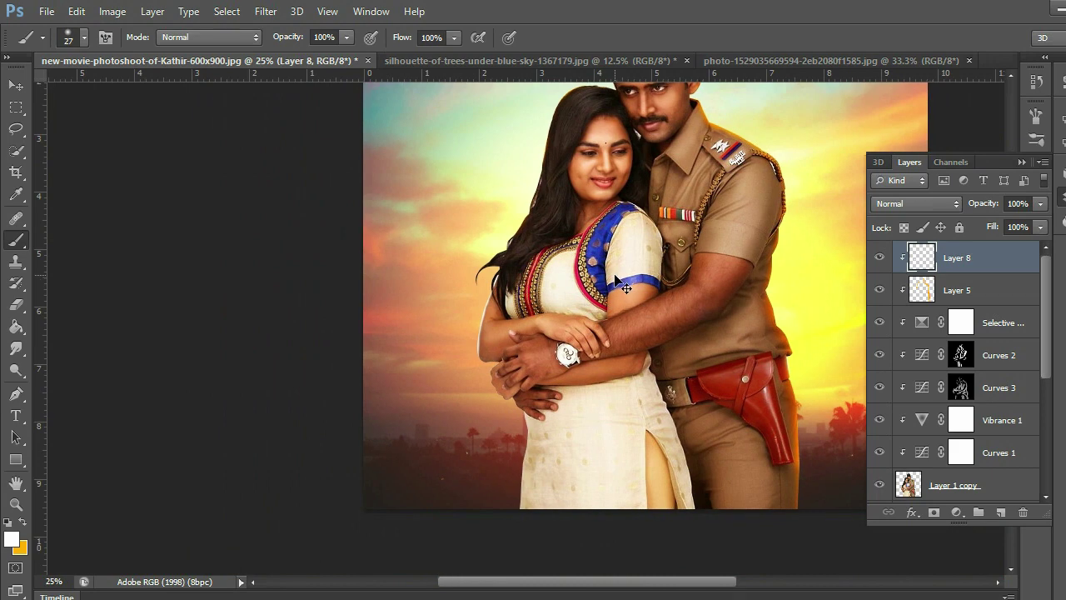
pyautogui.hotkey('ctrl', '-')
pyautogui.hotkey('ctrl', '+')
pyautogui.hotkey('ctrl', '+')
pyautogui.hotkey('ctrl', '+')
pyautogui.hotkey('ctrl', '+')
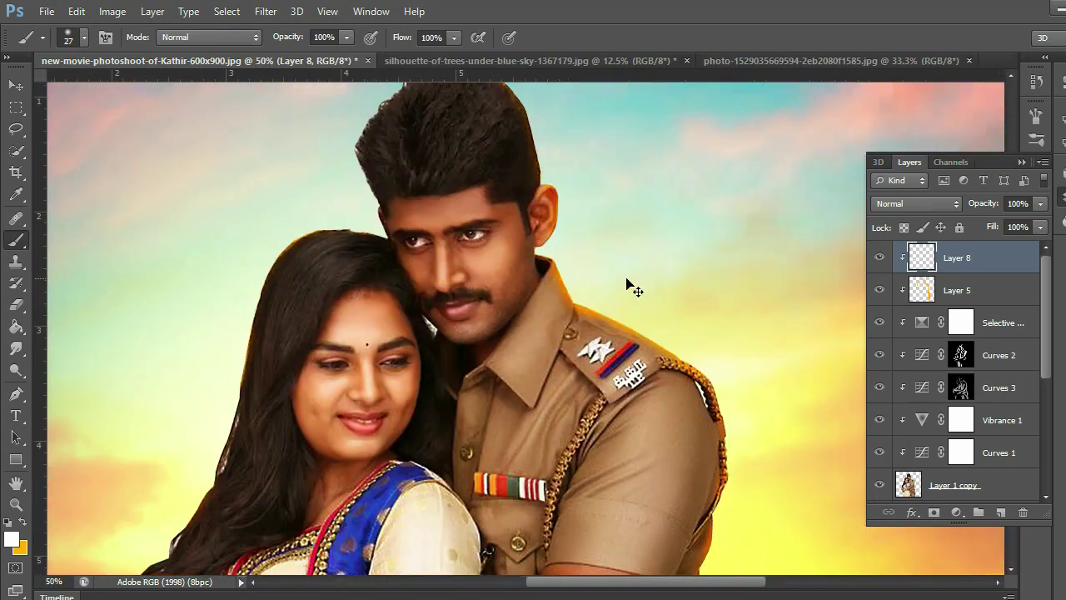
pyautogui.hotkey('ctrl', '+')
pyautogui.hotkey('ctrl', '+')
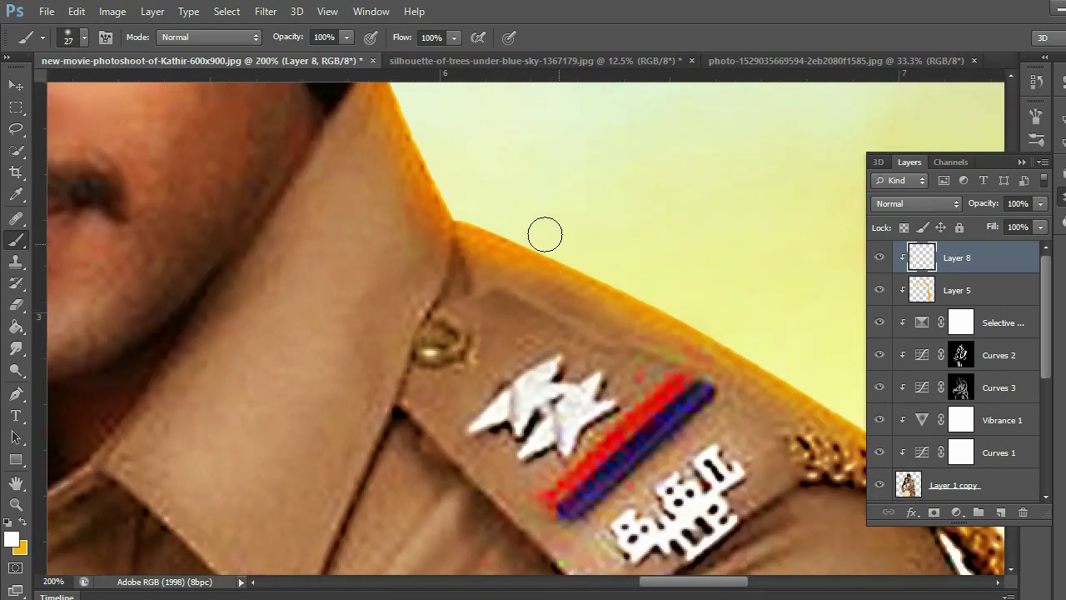
pyautogui.hotkey('ctrl', '-')
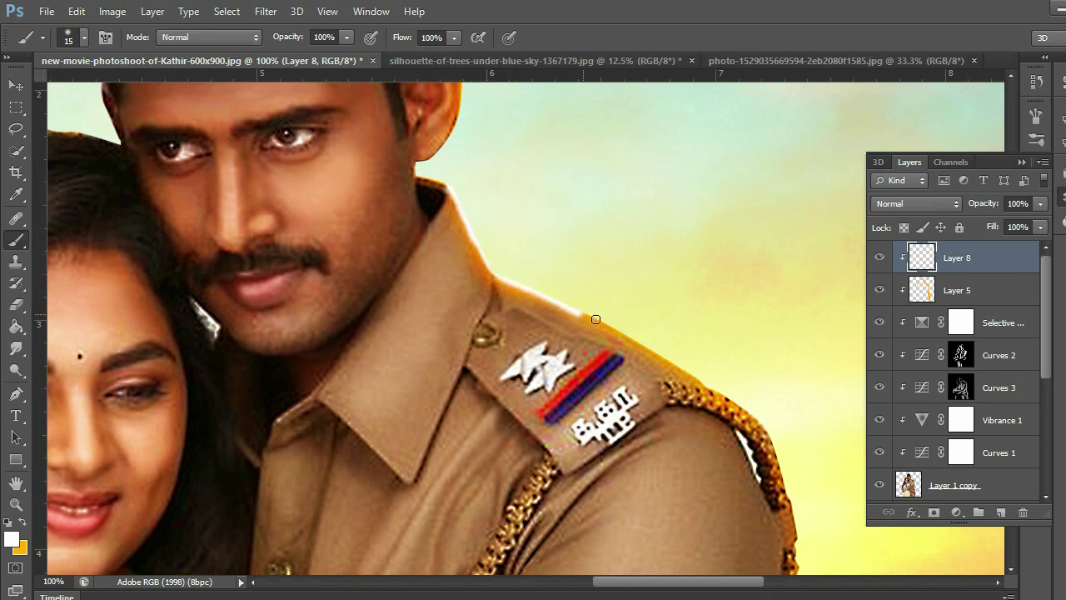
# - Paint a light rim along the officer's shoulder edge on Layer 8
pyautogui.moveTo(595, 319); pyautogui.dragTo(659, 355)
pyautogui.hotkey('ctrl', '-')
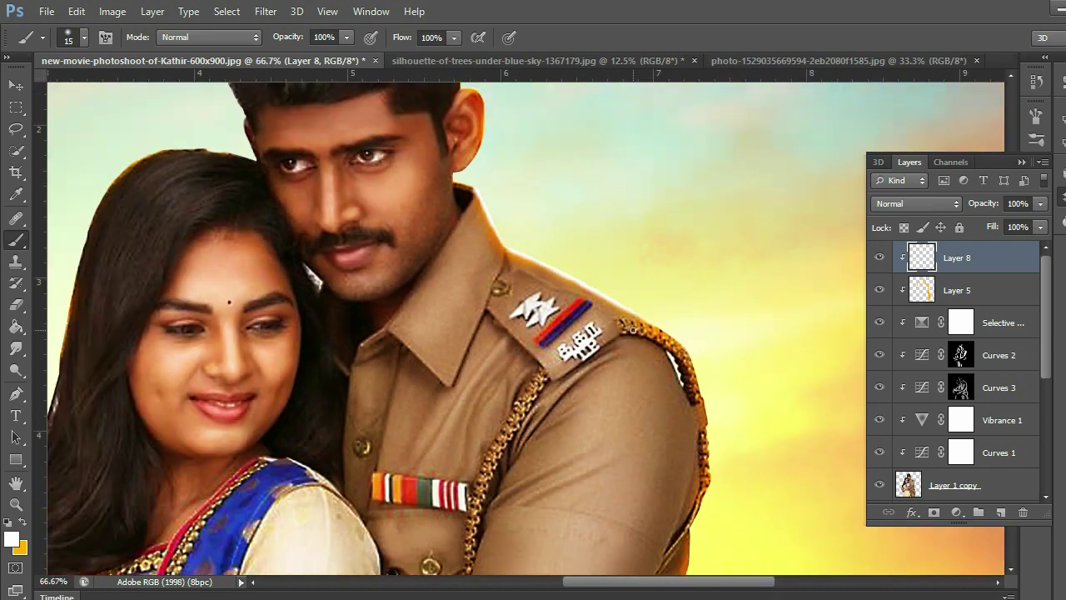
pyautogui.hotkey('ctrl', '-')
pyautogui.hotkey('ctrl', '+')
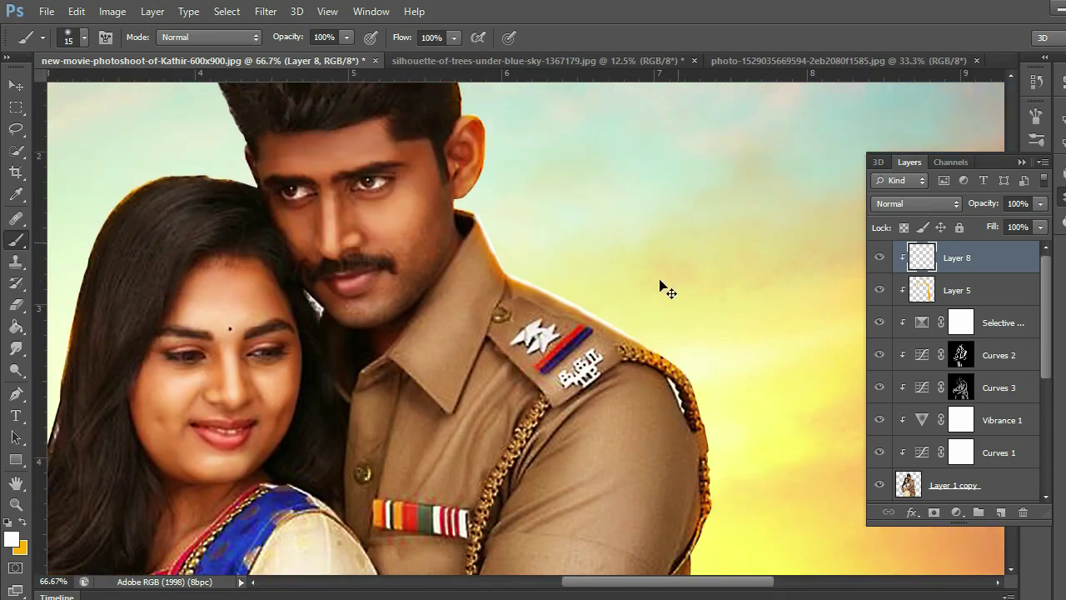
pyautogui.scroll(-3, 679, 400)
pyautogui.hotkey('ctrl', '+')
pyautogui.hscroll(3, 683, 362)
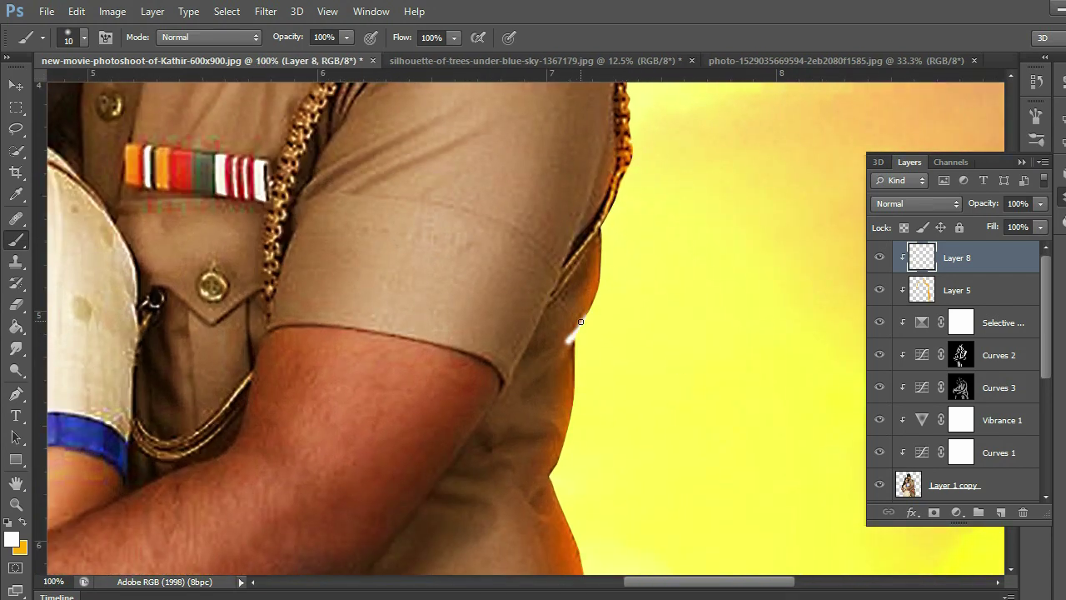
pyautogui.scroll(-3, 546, 422)
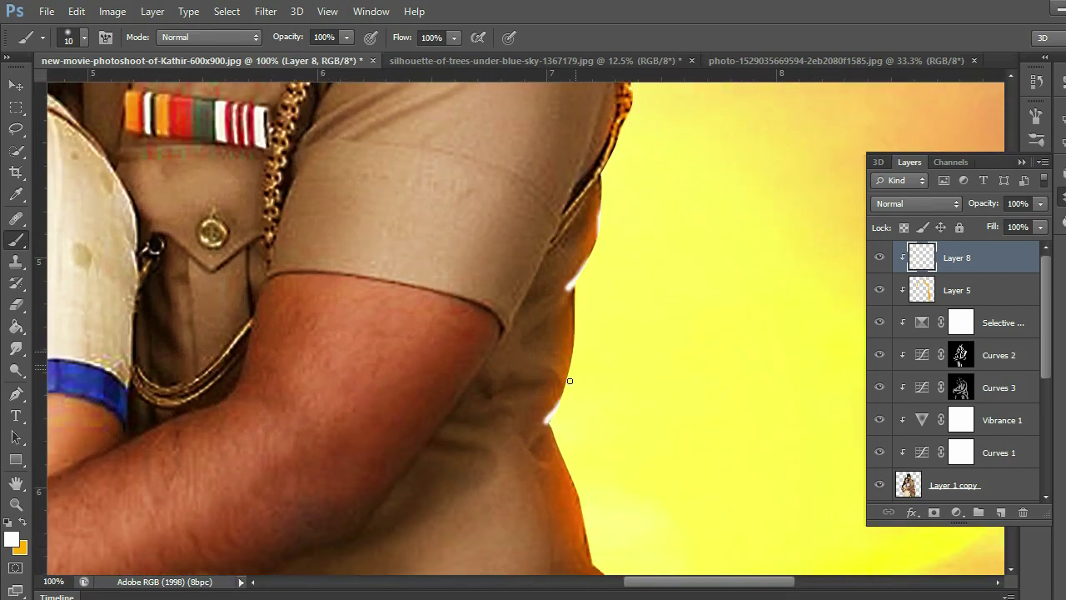
pyautogui.scroll(-10, 579, 408)
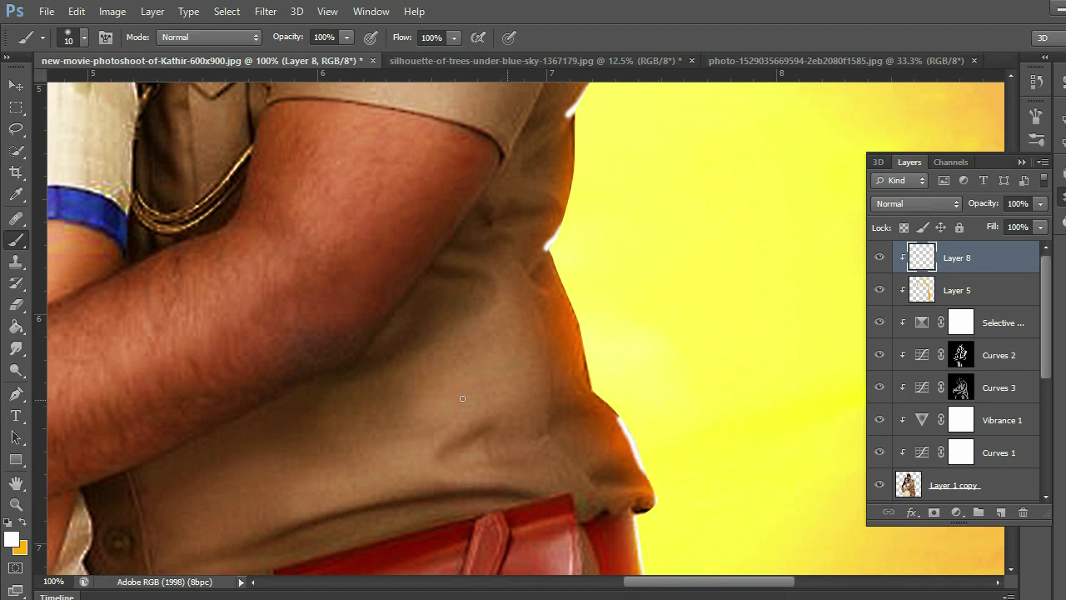
# - Smudge the harsh white highlight on the officer's arm edge at 23% strength
pyautogui.press('r')
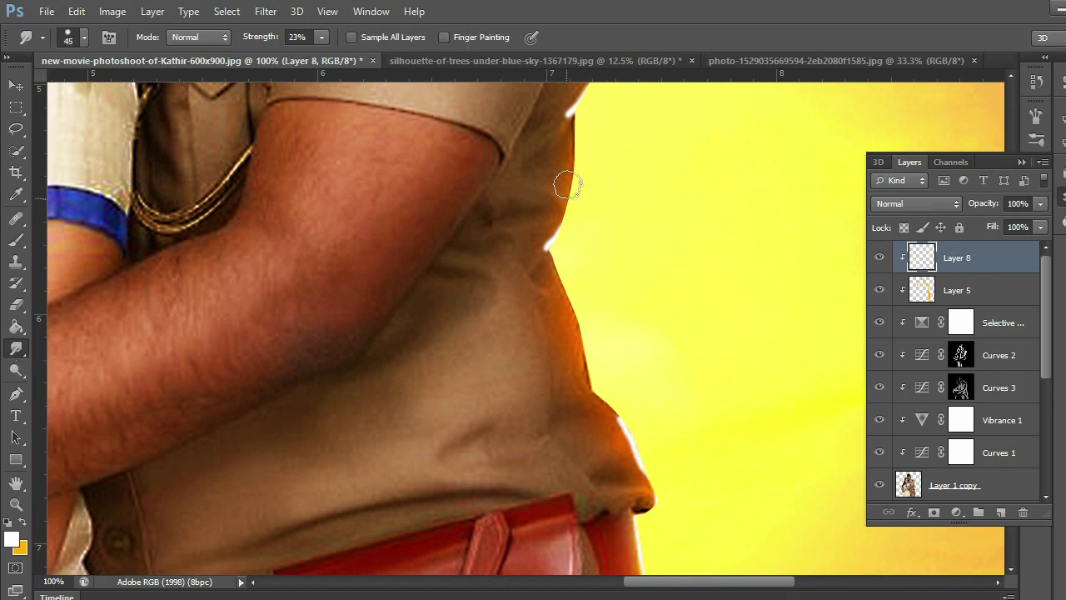
pyautogui.moveTo(568, 111); pyautogui.dragTo(545, 250)
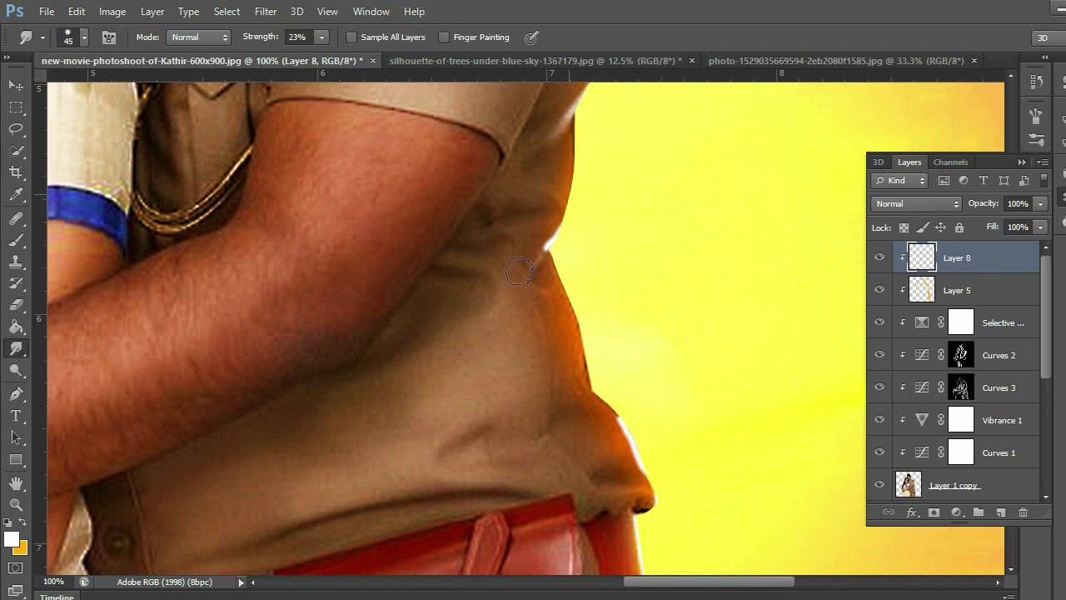
pyautogui.hotkey('ctrl', '-')
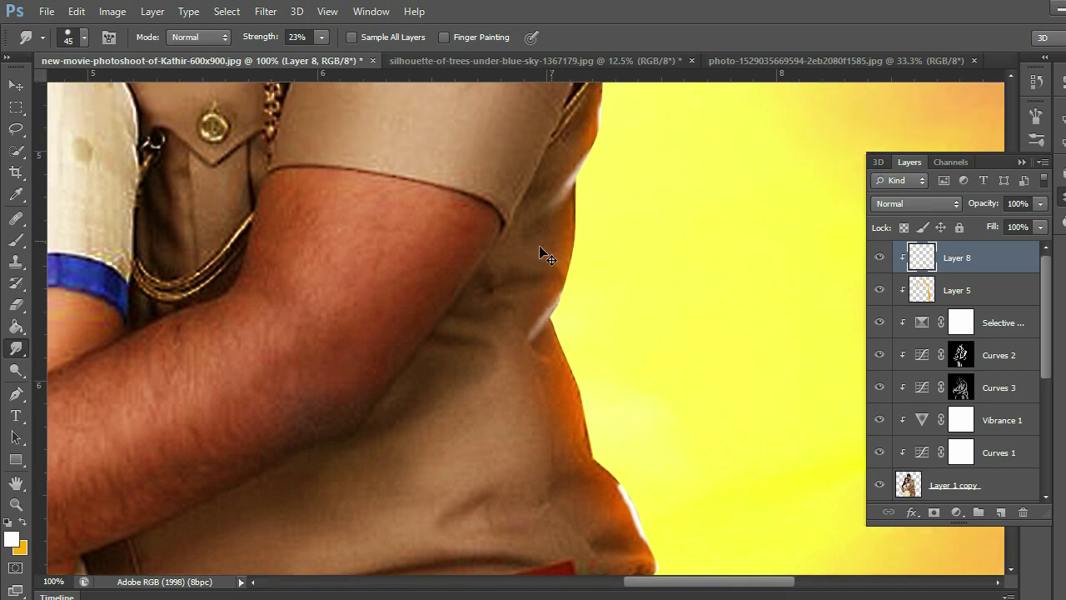
pyautogui.hotkey('ctrl', '-')
pyautogui.hotkey('ctrl', '+')
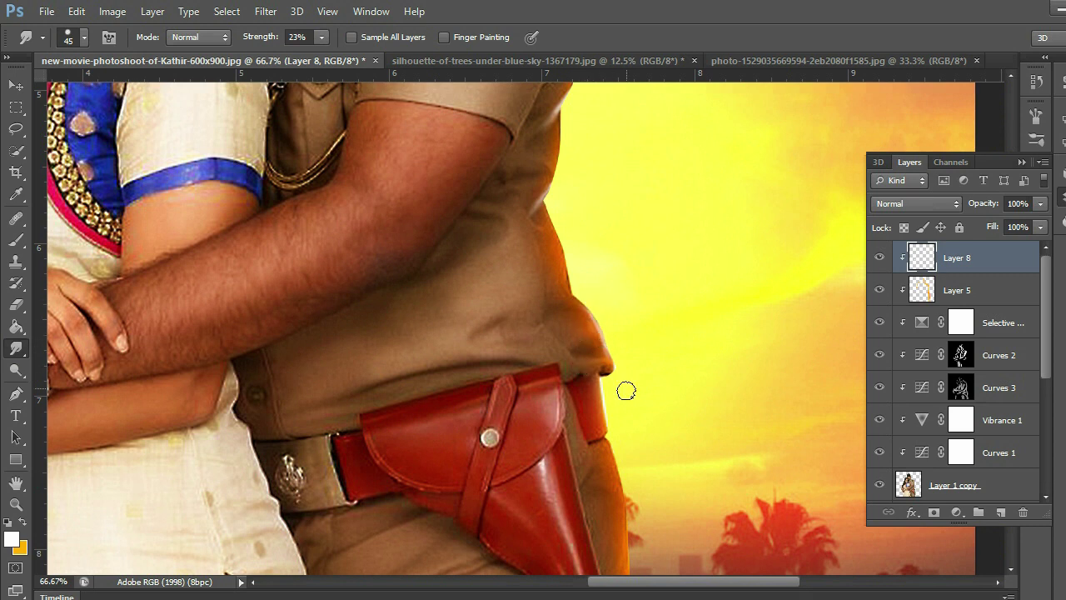
# - With an enlarged brush, paint a light rim down the officer's leg beside the holster
pyautogui.scroll(-2, 626, 390)
pyautogui.scroll(-2, 627, 391)
pyautogui.press('b')
pyautogui.scroll(-2, 642, 361)
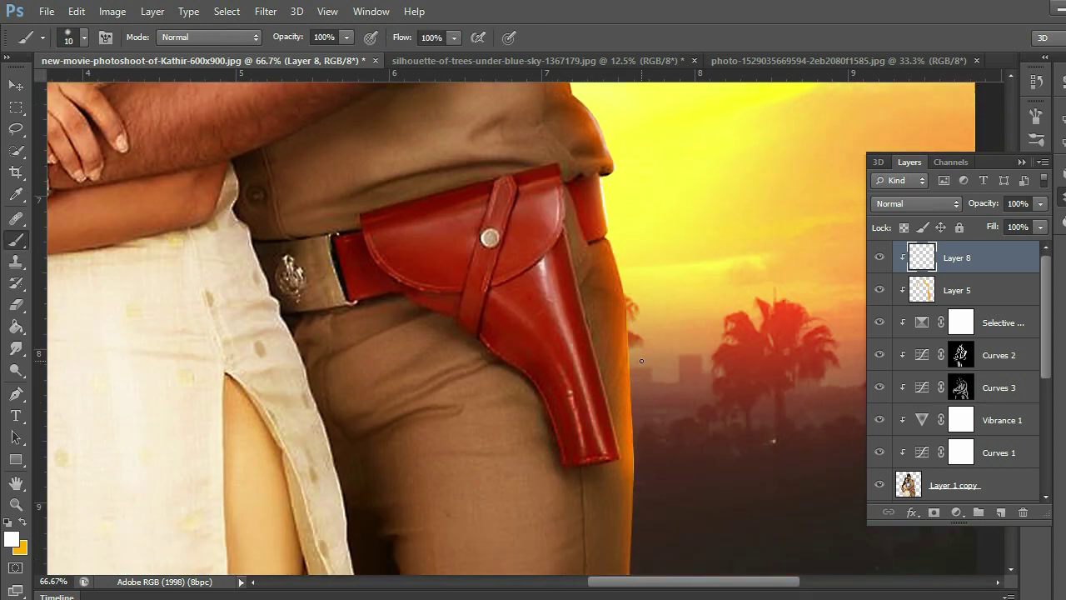
pyautogui.hotkey('ctrl', '+')
pyautogui.scroll(-1, 669, 232)
pyautogui.press(']')
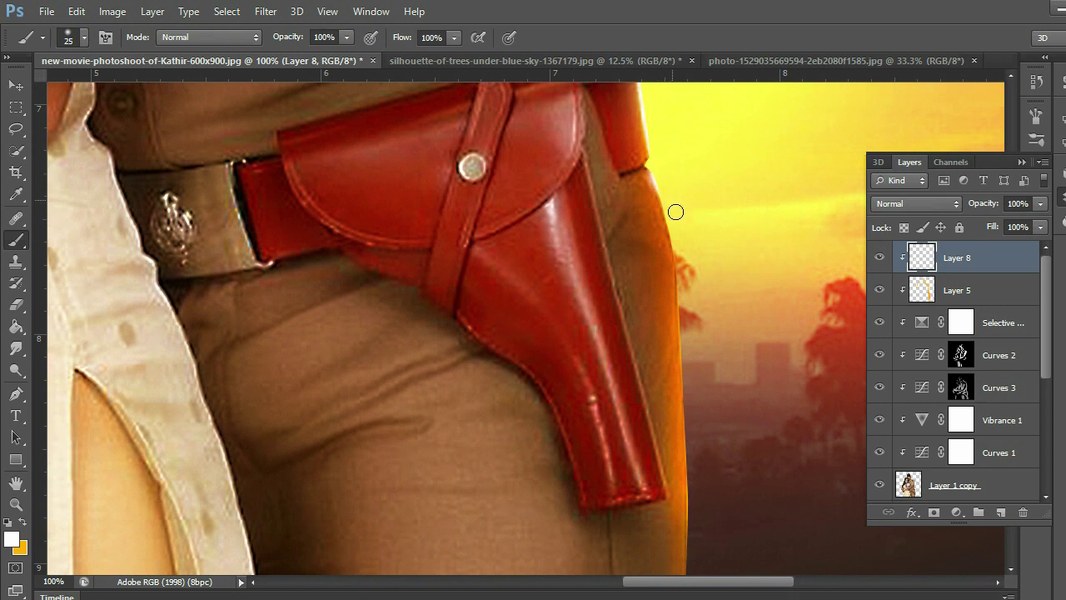
pyautogui.moveTo(661, 182)
pyautogui.mouseDown()
pyautogui.moveTo(689, 369)
pyautogui.moveTo(697, 529)
pyautogui.mouseUp()
# - Brighten the rim along the edge beside the holster strap
pyautogui.hotkey('ctrl', '-')
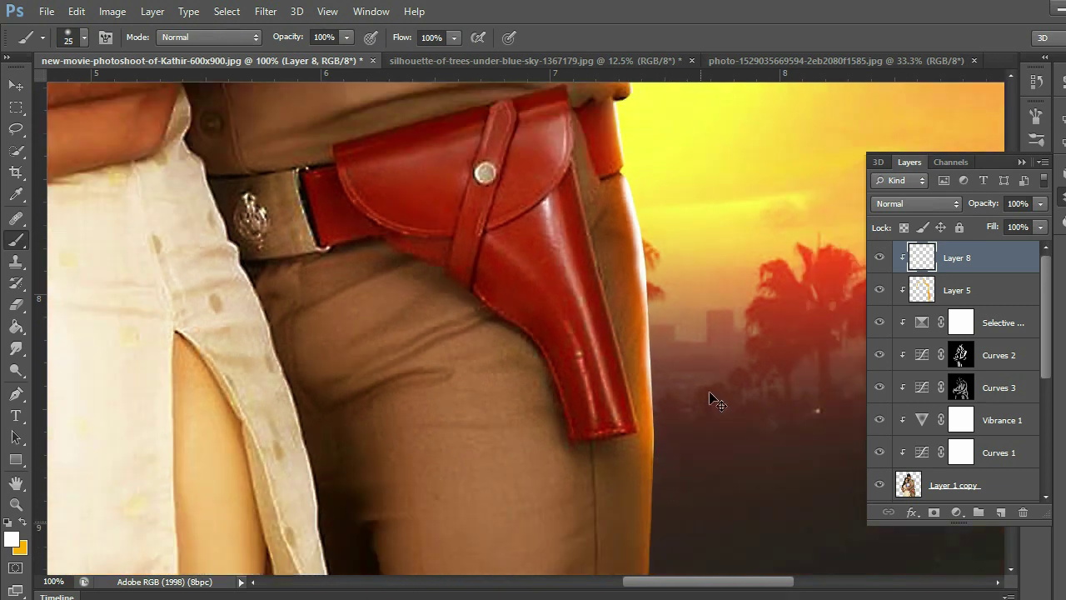
pyautogui.hotkey('ctrl', '-')
pyautogui.hotkey('ctrl', '-')
pyautogui.hotkey('ctrl', '-')
pyautogui.scroll(2, 663, 341)
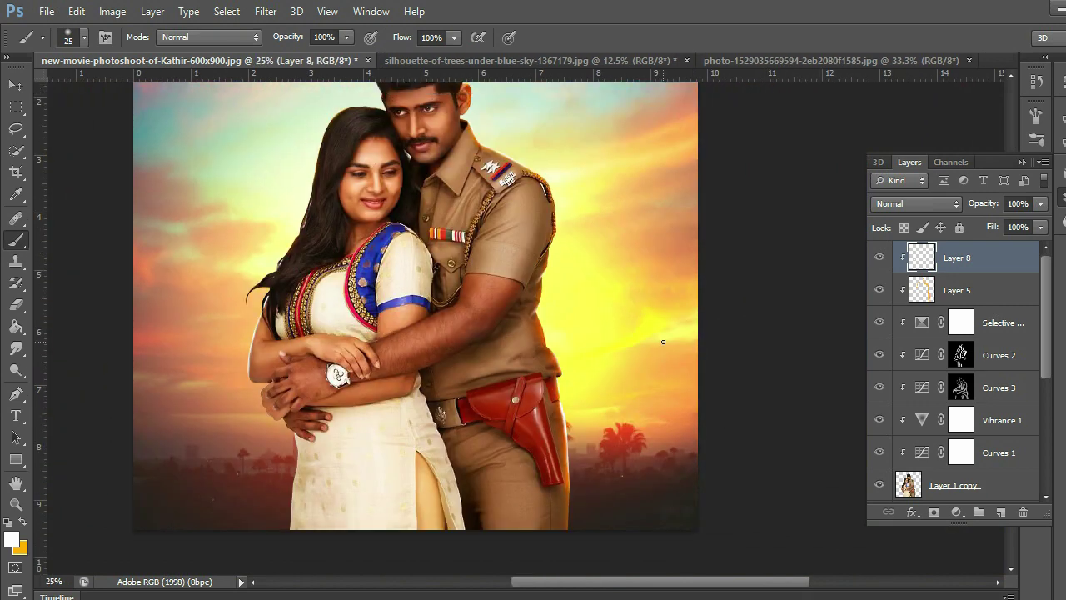
pyautogui.scroll(2, 663, 341)
pyautogui.hotkey('ctrl', '+')
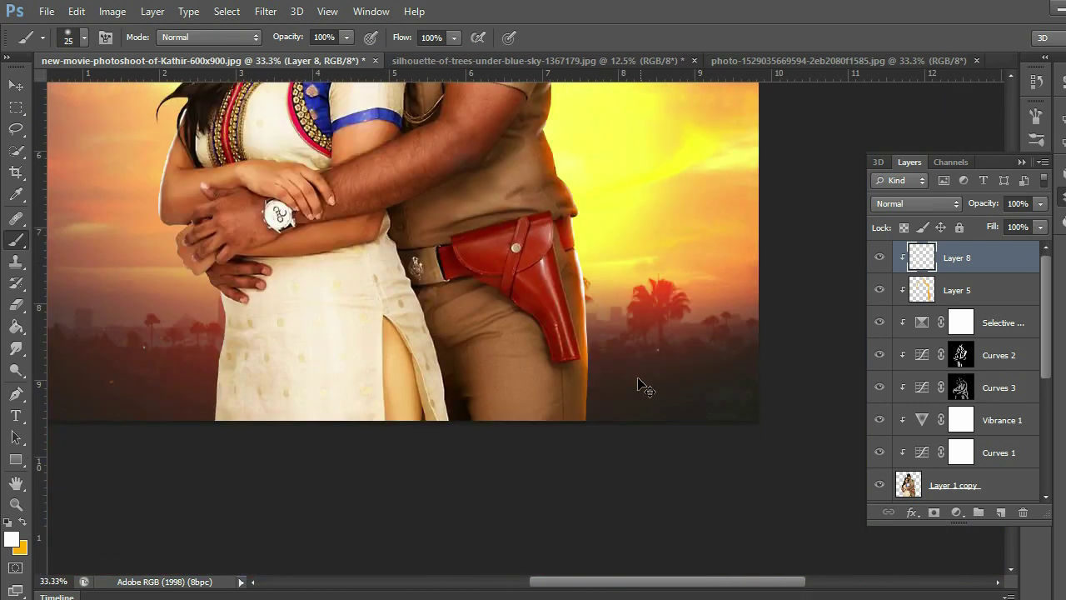
pyautogui.hotkey('ctrl', '+')
pyautogui.hotkey('ctrl', '+')
pyautogui.hotkey('ctrl', '+')
pyautogui.scroll(3, 608, 235)
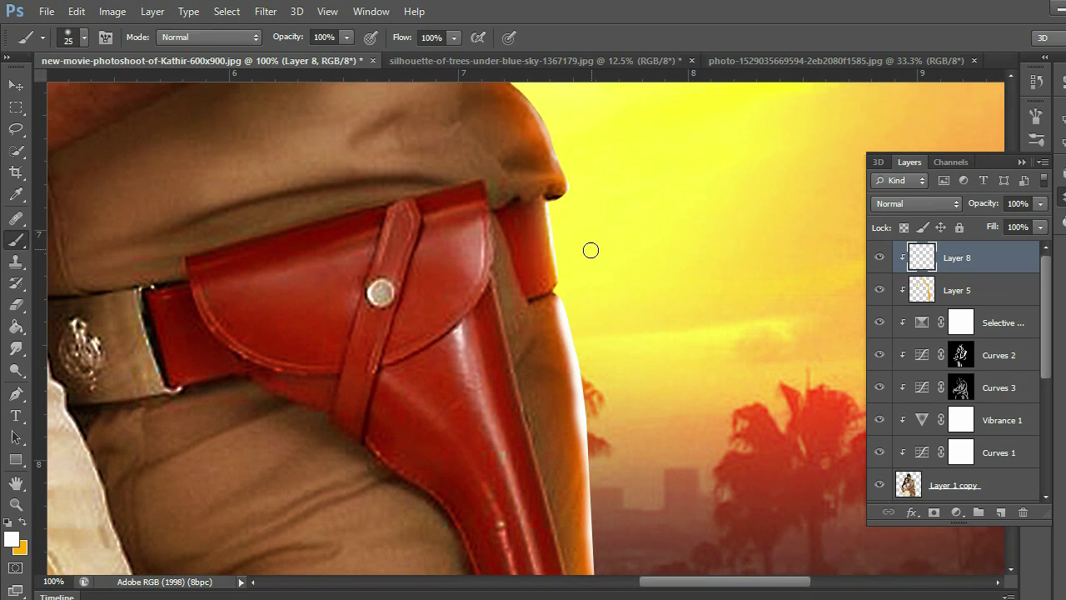
pyautogui.moveTo(559, 284); pyautogui.dragTo(552, 216)
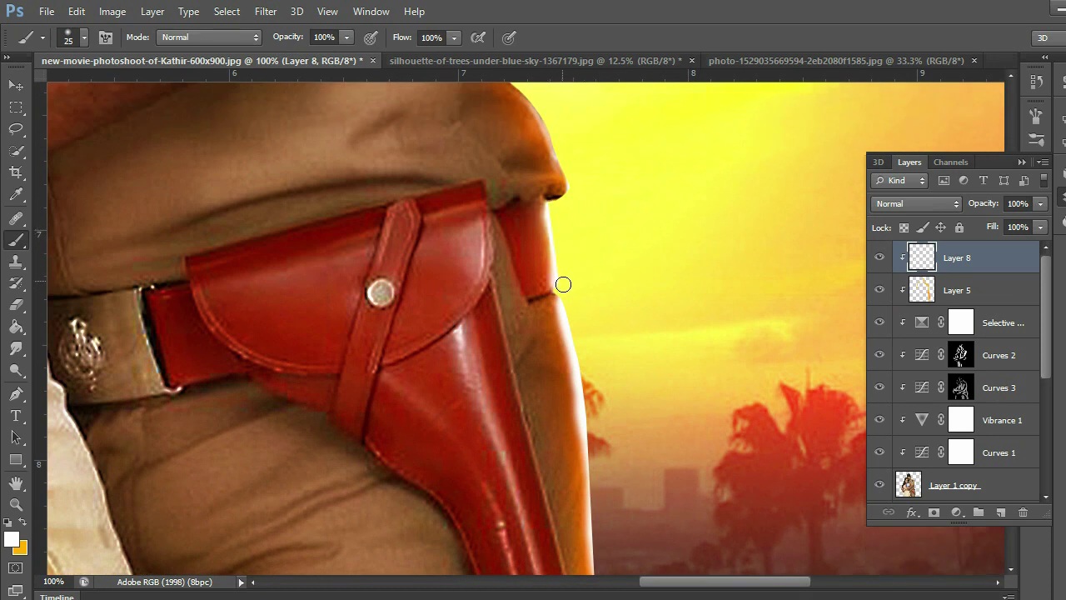
pyautogui.scroll(-2, 564, 284)
# - Erase excess glow along the officer's waist edge with a 20 px eraser
pyautogui.press('e')
pyautogui.moveTo(569, 350)
pyautogui.mouseDown()
pyautogui.moveTo(566, 328)
pyautogui.moveTo(571, 345)
pyautogui.mouseUp()
pyautogui.rightClick(578, 266)
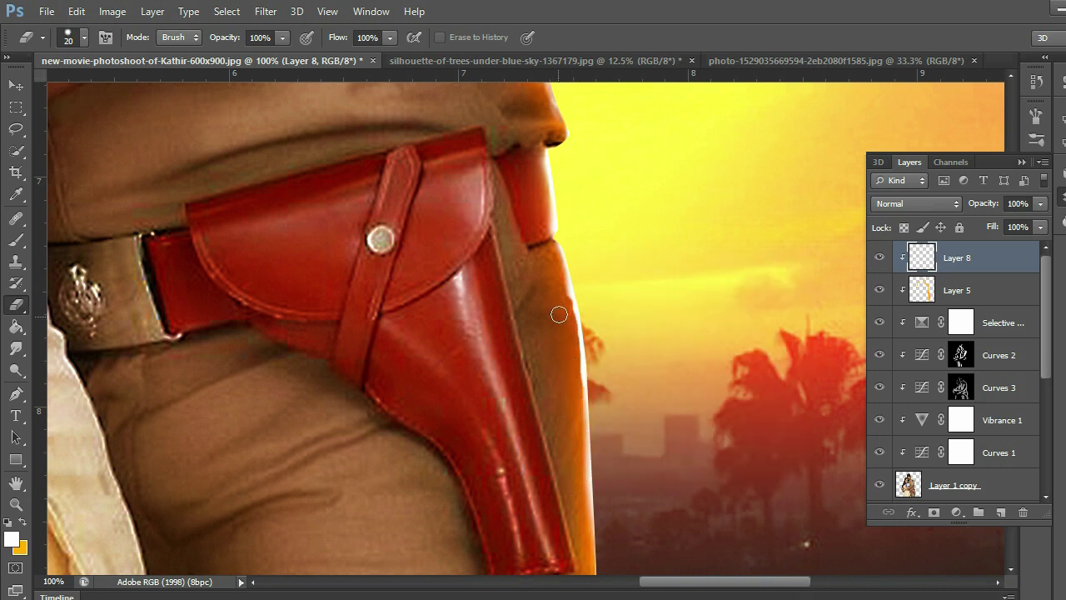
pyautogui.scroll(-3, 547, 247)
pyautogui.scroll(-3, 554, 328)
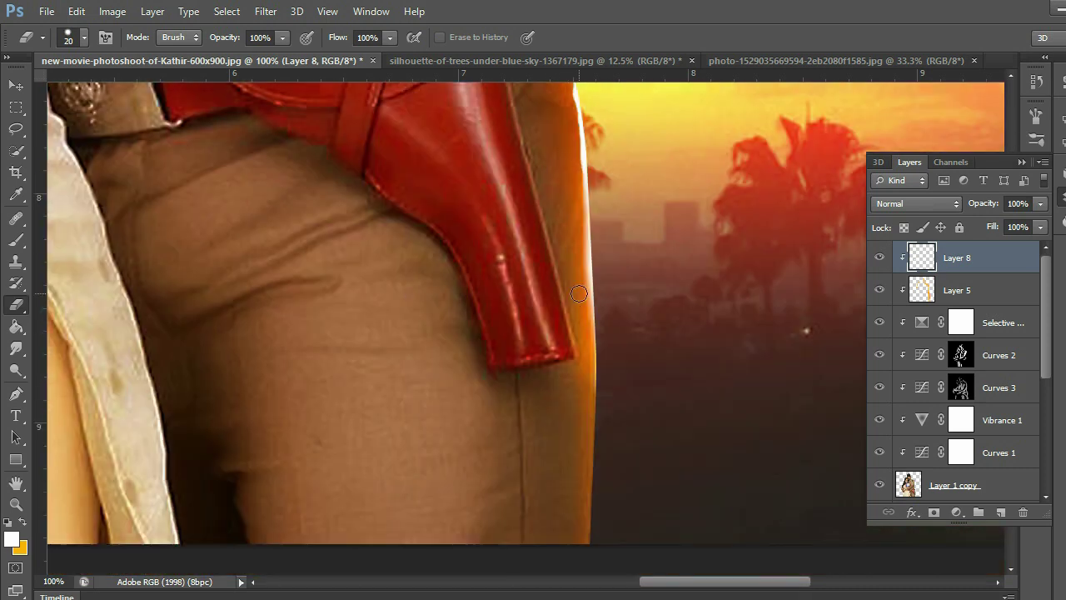
pyautogui.scroll(-1, 550, 219)
pyautogui.scroll(-1, 594, 305)
pyautogui.scroll(-1, 595, 300)
pyautogui.scroll(1, 654, 257)
pyautogui.scroll(3, 654, 257)
pyautogui.scroll(3, 653, 257)
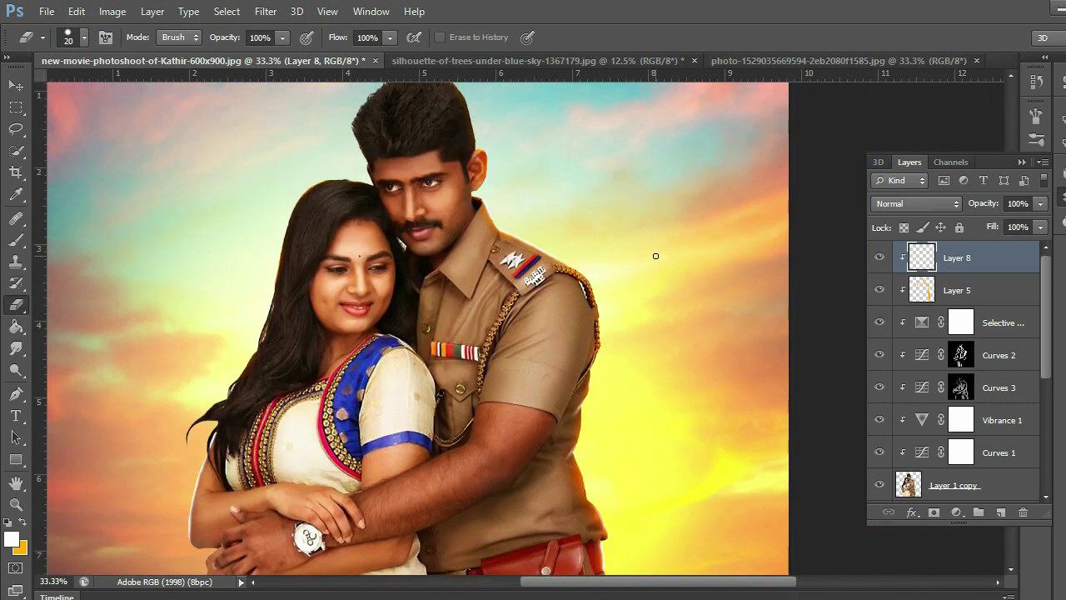
pyautogui.scroll(1, 636, 248)
pyautogui.scroll(2, 558, 251)
pyautogui.scroll(1, 481, 357)
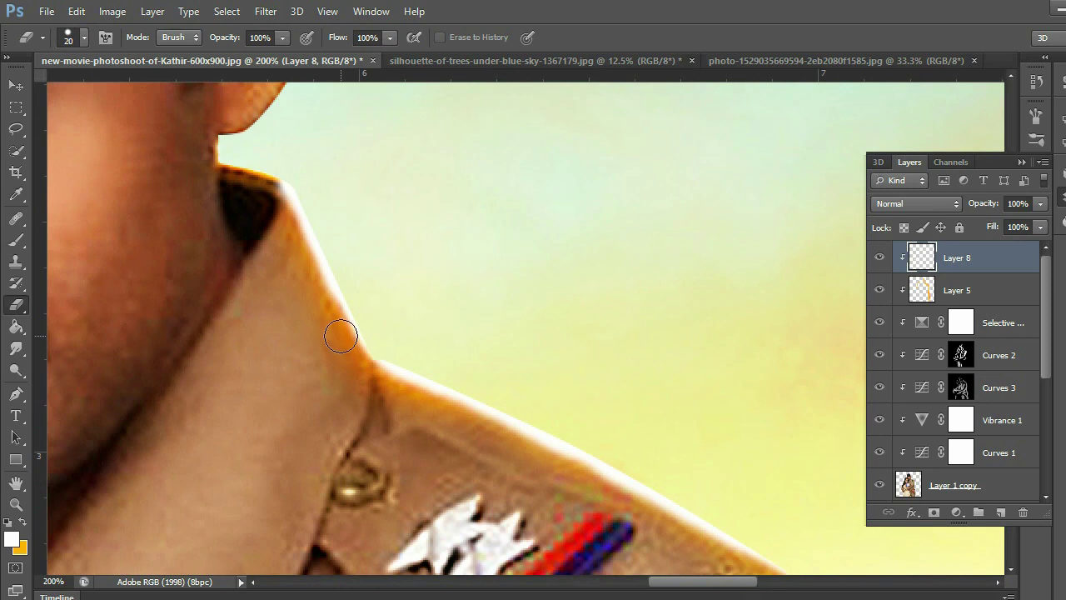
pyautogui.click(279, 217)
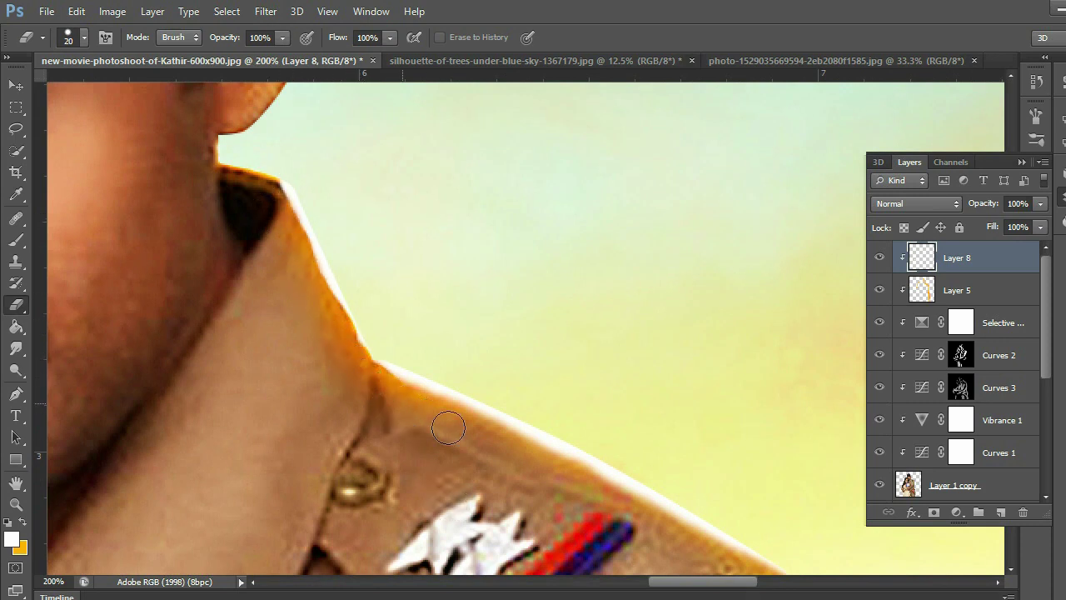
pyautogui.moveTo(387, 389)
pyautogui.mouseDown()
pyautogui.moveTo(452, 409)
pyautogui.moveTo(424, 404)
pyautogui.mouseUp()
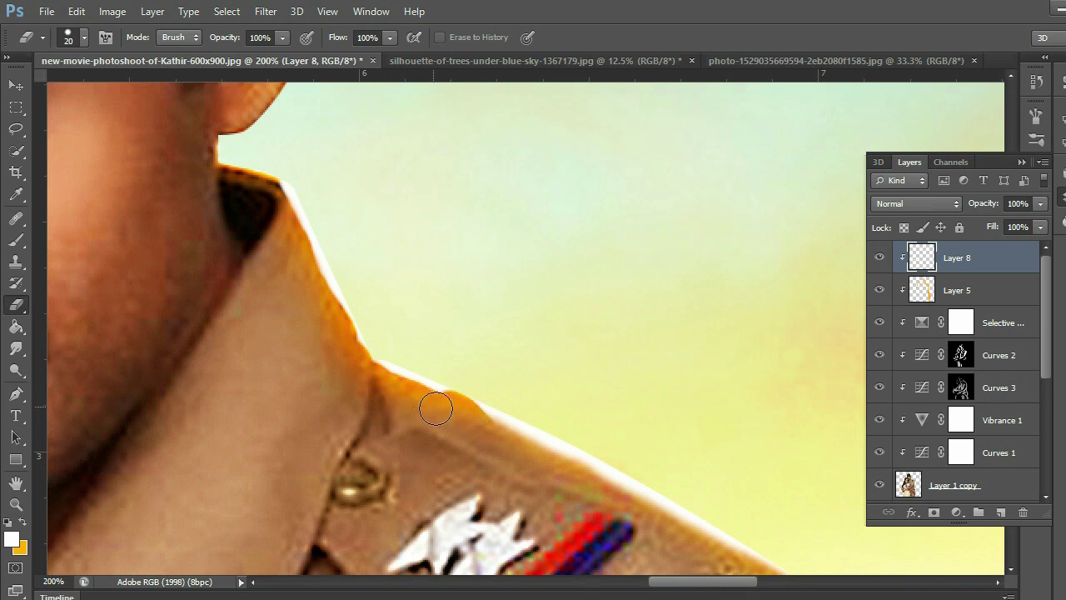
pyautogui.scroll(-3, 453, 414)
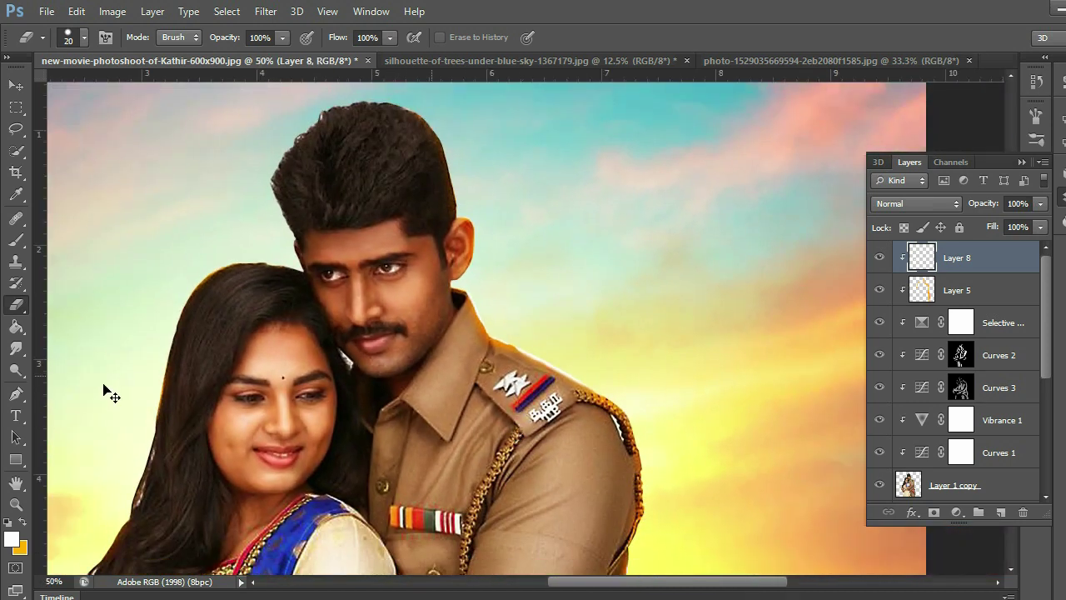
pyautogui.scroll(2, 108, 392)
pyautogui.click(20, 351)
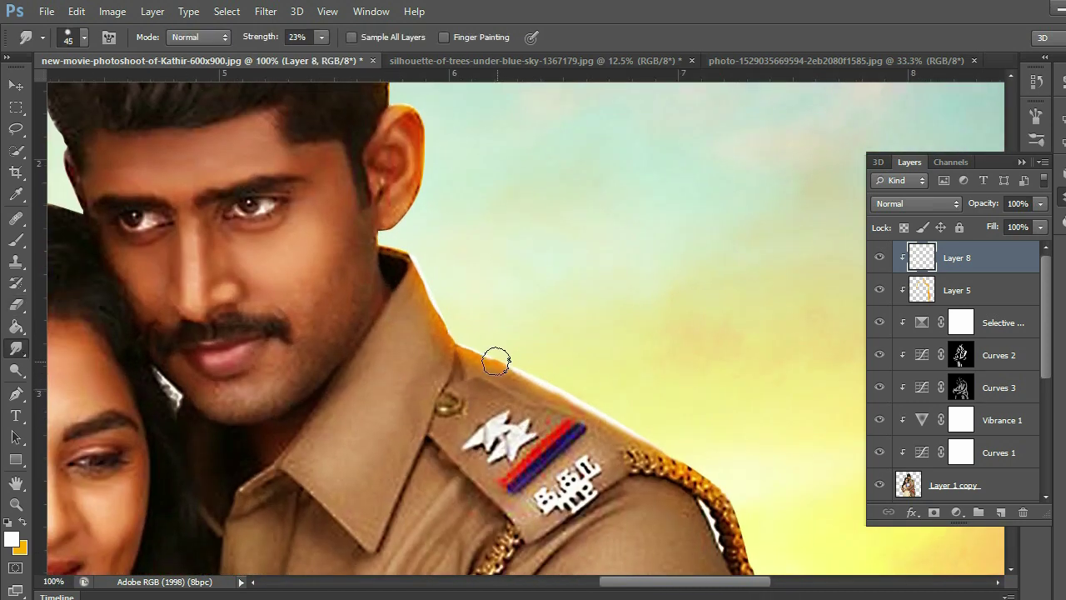
pyautogui.scroll(-2, 581, 468)
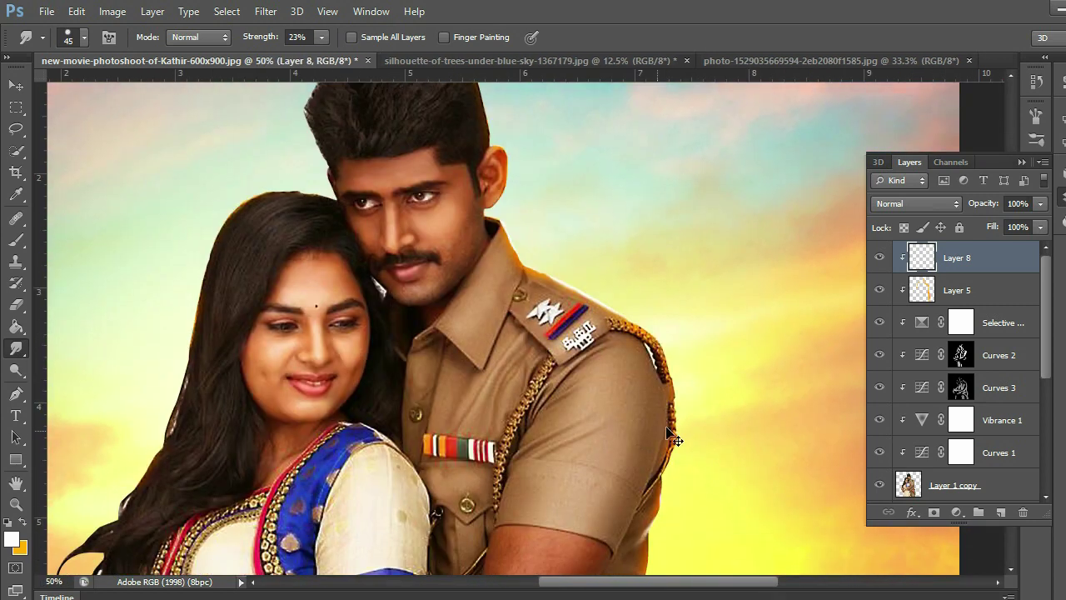
pyautogui.scroll(-2, 679, 431)
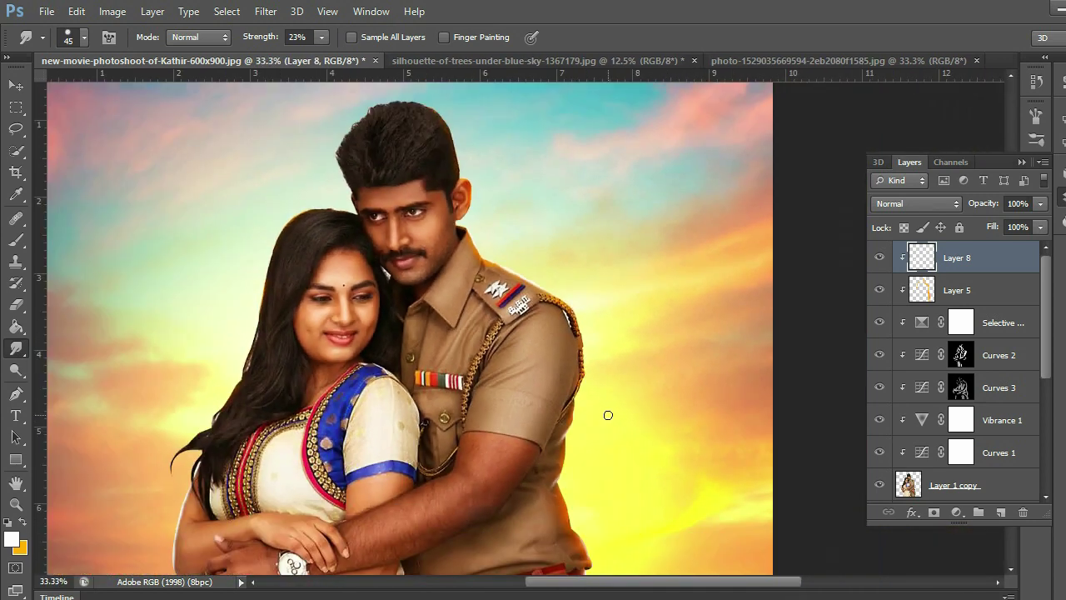
pyautogui.scroll(-1, 602, 412)
pyautogui.scroll(-1, 621, 388)
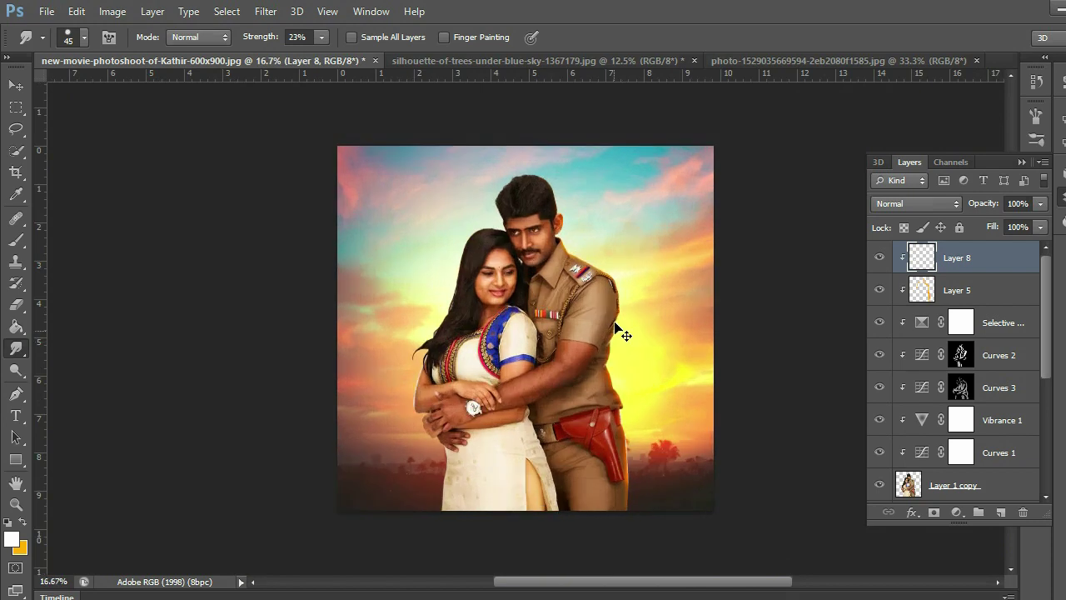
pyautogui.scroll(3, 624, 333)
pyautogui.scroll(1, 643, 288)
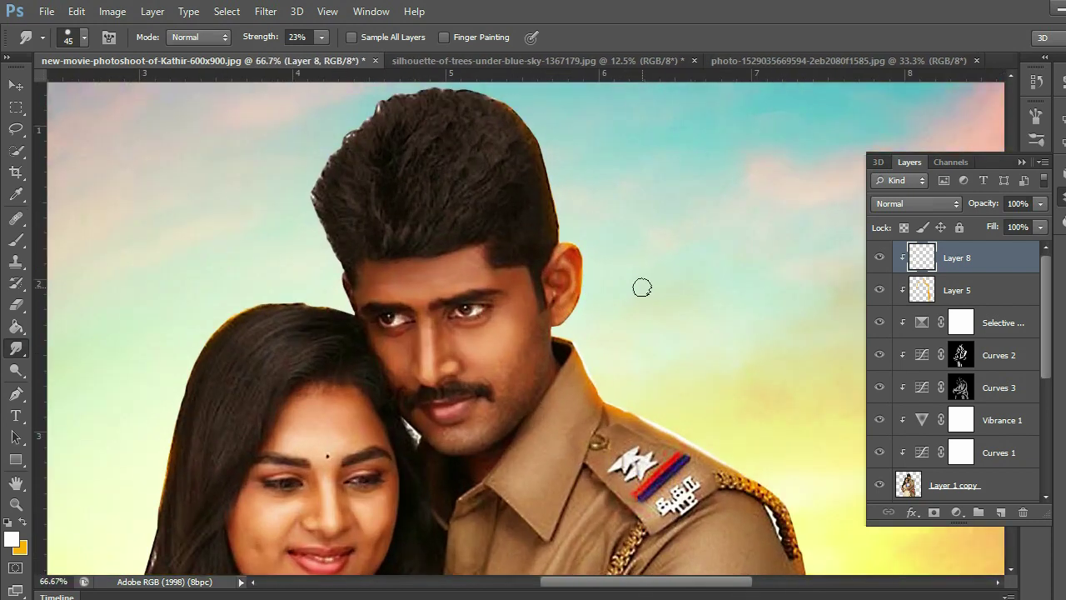
pyautogui.scroll(1, 550, 325)
pyautogui.scroll(1, 550, 325)
pyautogui.press('b')
# - Paint fine light strands along the man's right and top hair edge with a bristle brush
pyautogui.scroll(1, 595, 280)
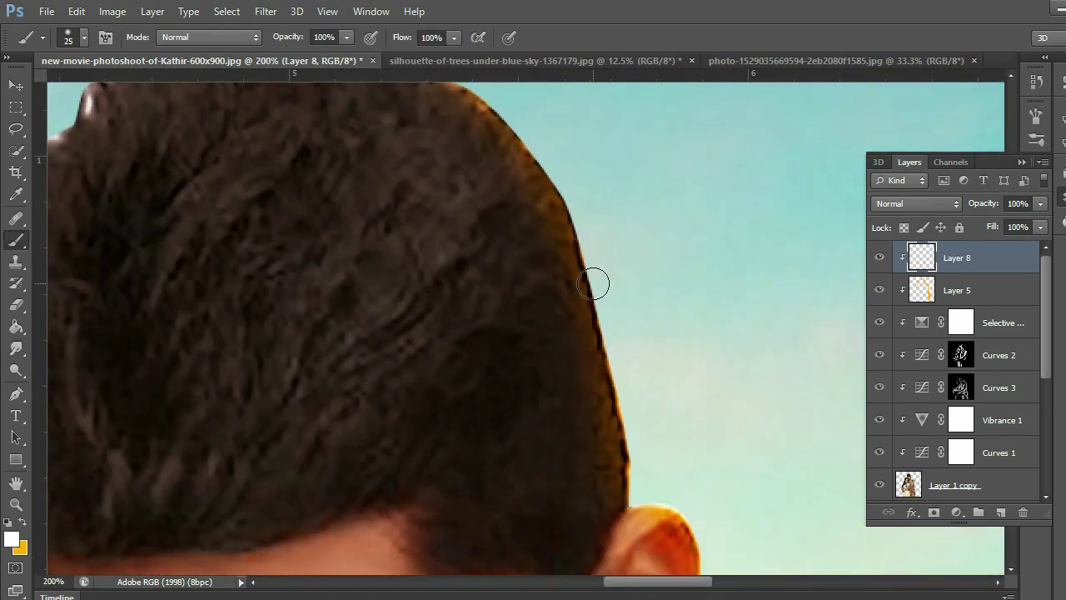
pyautogui.rightClick(673, 243)
pyautogui.scroll(-2, 658, 208)
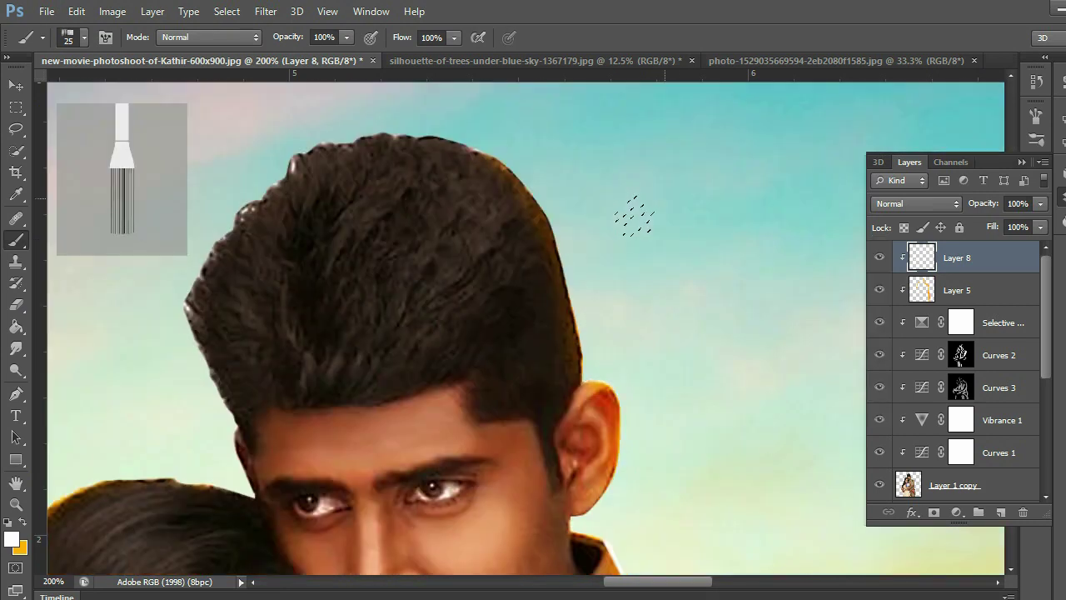
pyautogui.scroll(1, 600, 267)
pyautogui.hscroll(1, 603, 268)
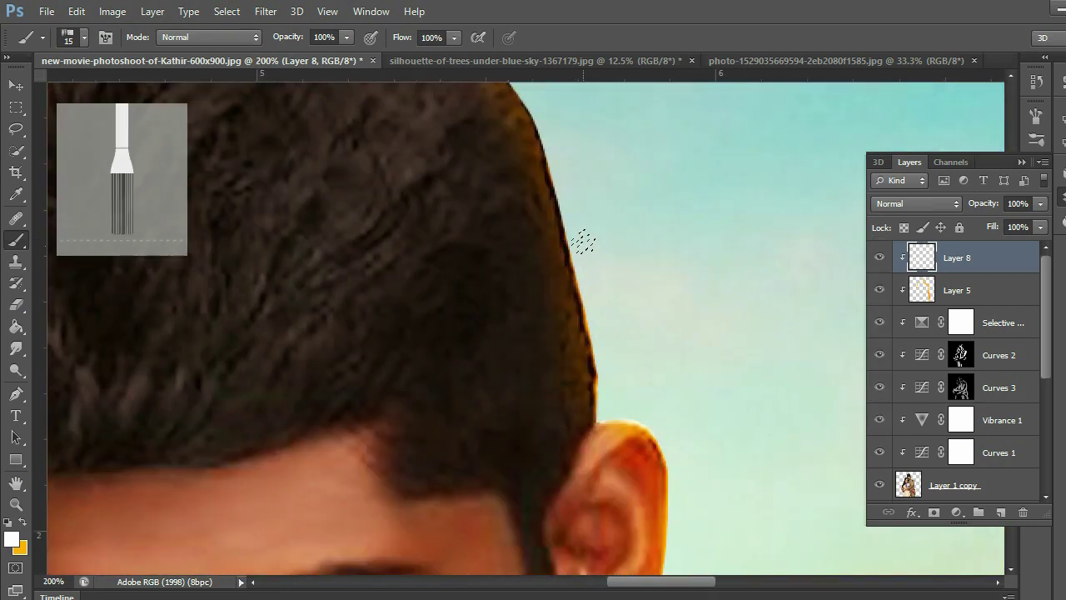
pyautogui.moveTo(560, 248); pyautogui.dragTo(595, 347)
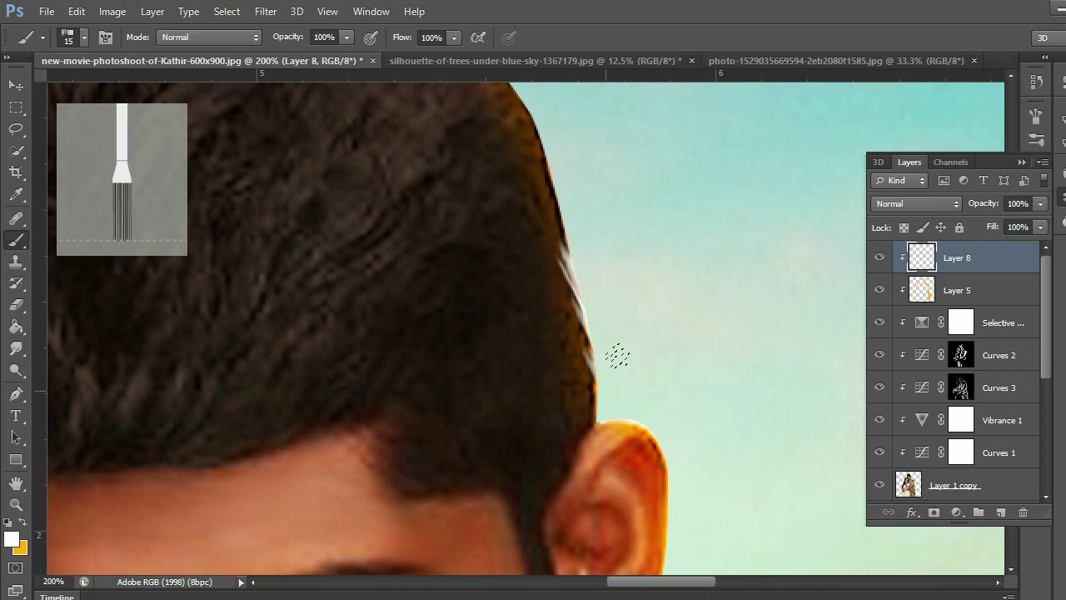
pyautogui.scroll(3, 478, 197)
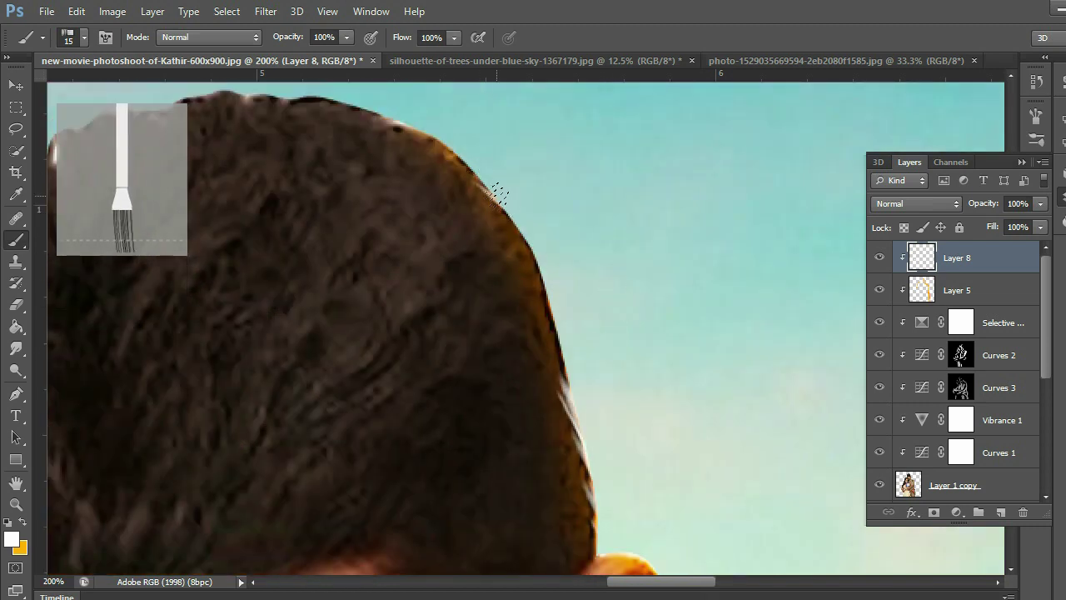
pyautogui.moveTo(498, 194); pyautogui.dragTo(543, 261)
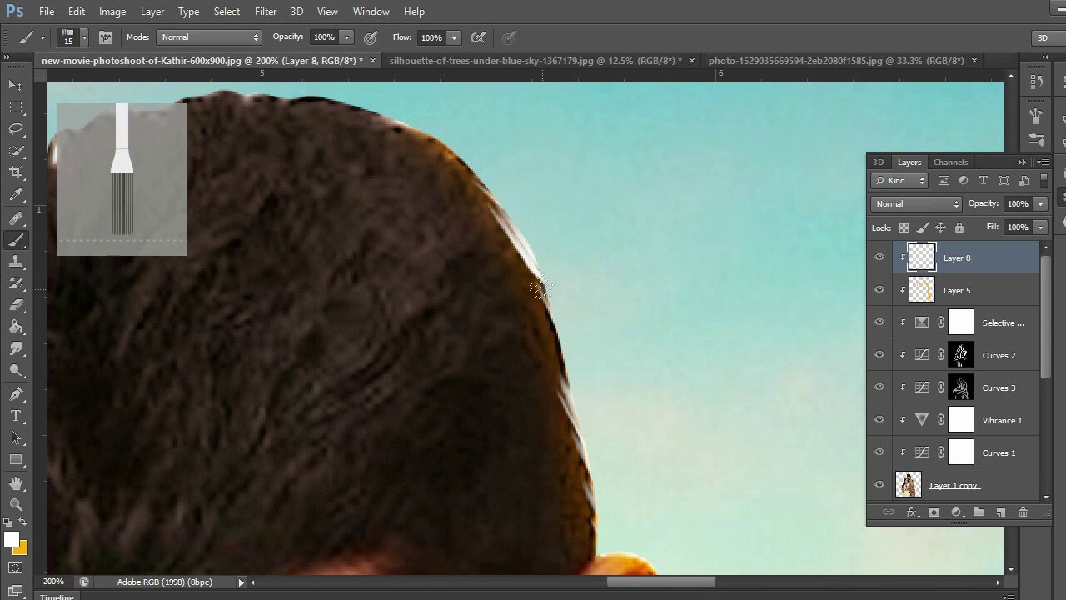
pyautogui.moveTo(537, 279); pyautogui.dragTo(567, 346)
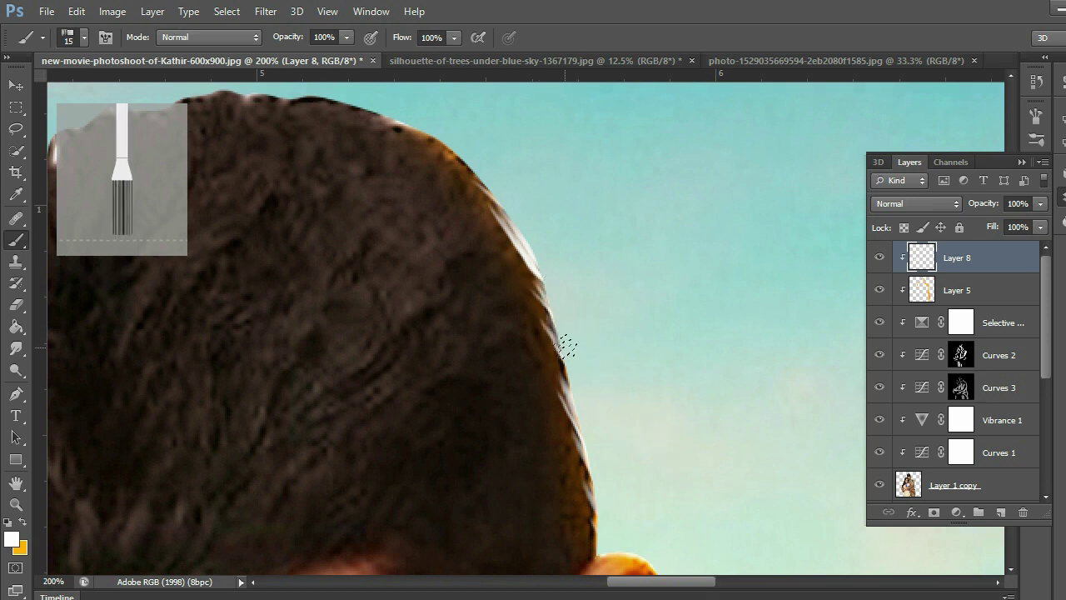
# - Erase the excess upper painted hair strands on Layer 8
pyautogui.scroll(1, 515, 319)
pyautogui.press('e')
pyautogui.moveTo(508, 298)
pyautogui.mouseDown()
pyautogui.moveTo(474, 233)
pyautogui.moveTo(507, 297)
pyautogui.moveTo(503, 259)
pyautogui.moveTo(503, 273)
pyautogui.mouseUp()
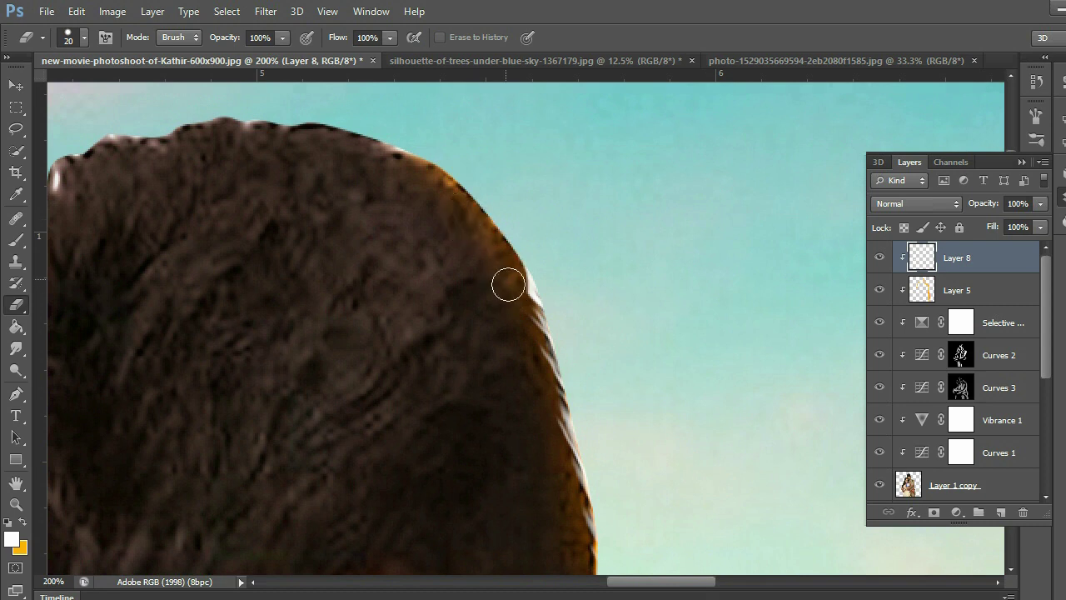
pyautogui.scroll(-1, 595, 369)
pyautogui.scroll(-1, 600, 383)
pyautogui.scroll(-1, 617, 426)
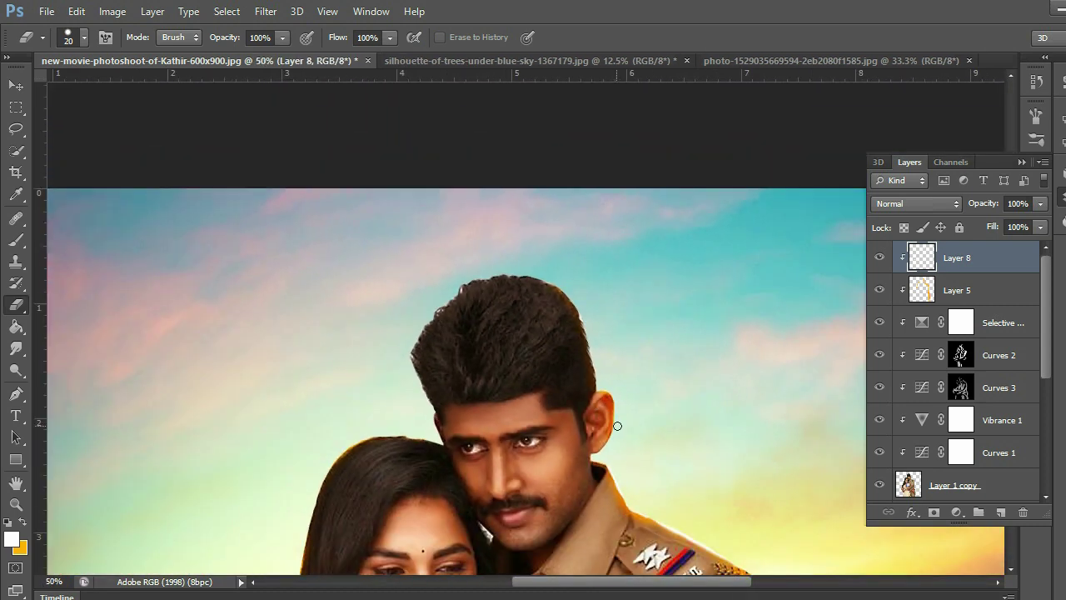
pyautogui.scroll(-4, 618, 426)
pyautogui.hscroll(-1, 583, 392)
pyautogui.scroll(-1, 683, 362)
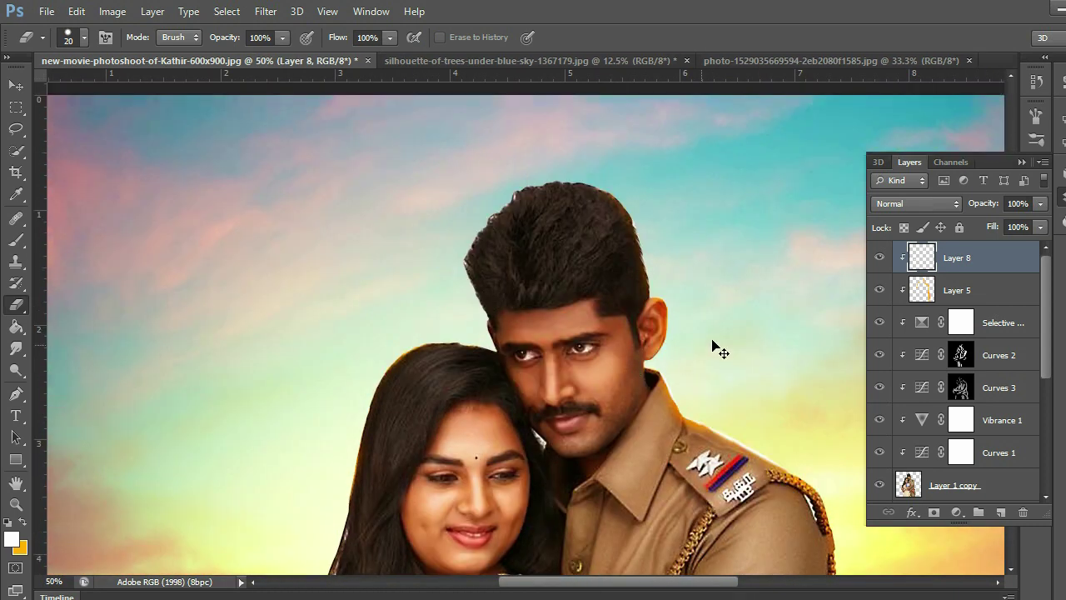
pyautogui.scroll(1, 721, 345)
pyautogui.hscroll(2, 698, 353)
pyautogui.scroll(2, 633, 367)
pyautogui.scroll(1, 612, 368)
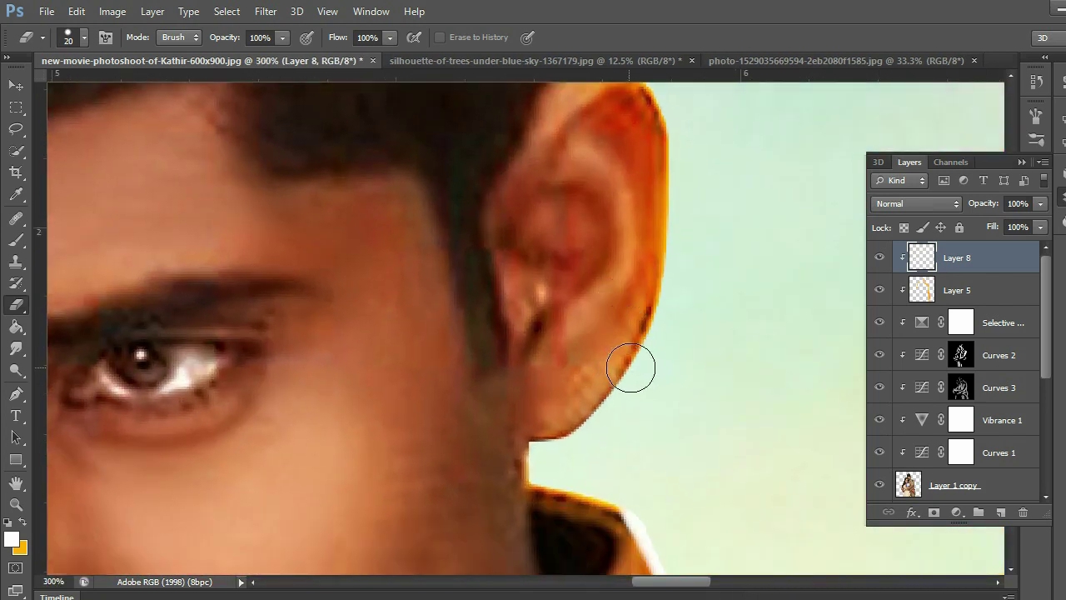
# - With a soft round brush, paint a smooth rim along the ear's outer edge to the earlobe
pyautogui.press('b')
pyautogui.rightClick(677, 372)
pyautogui.click(698, 453)
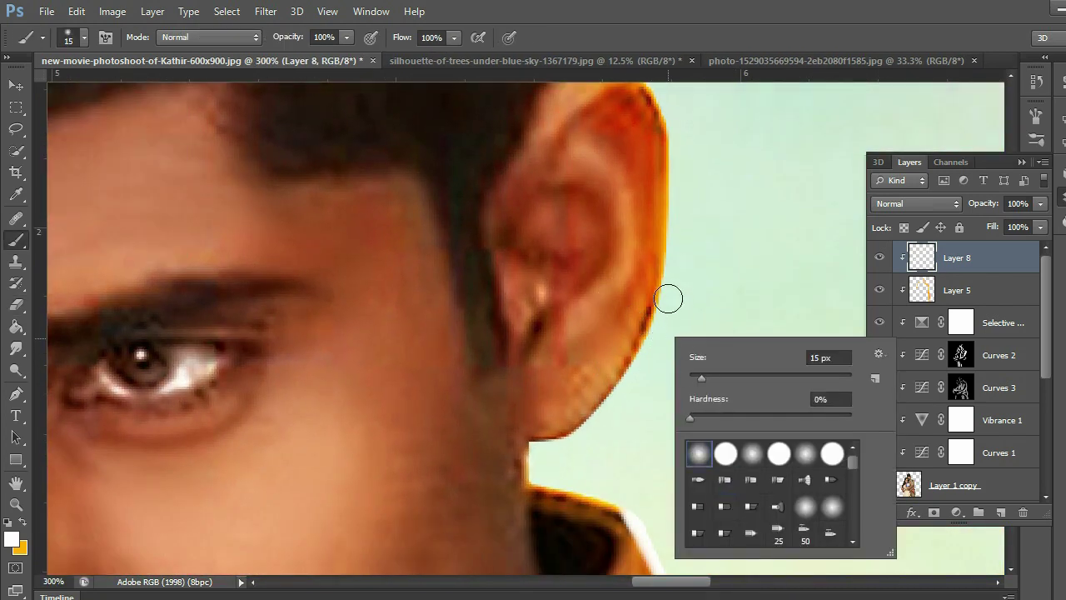
pyautogui.click(573, 443)
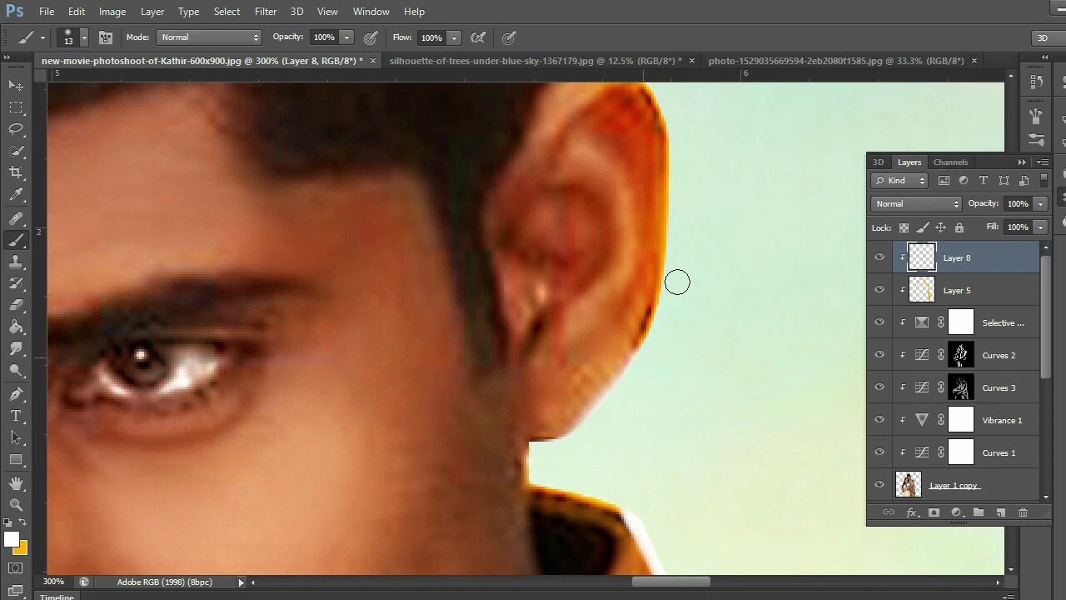
pyautogui.moveTo(679, 137); pyautogui.dragTo(684, 238)
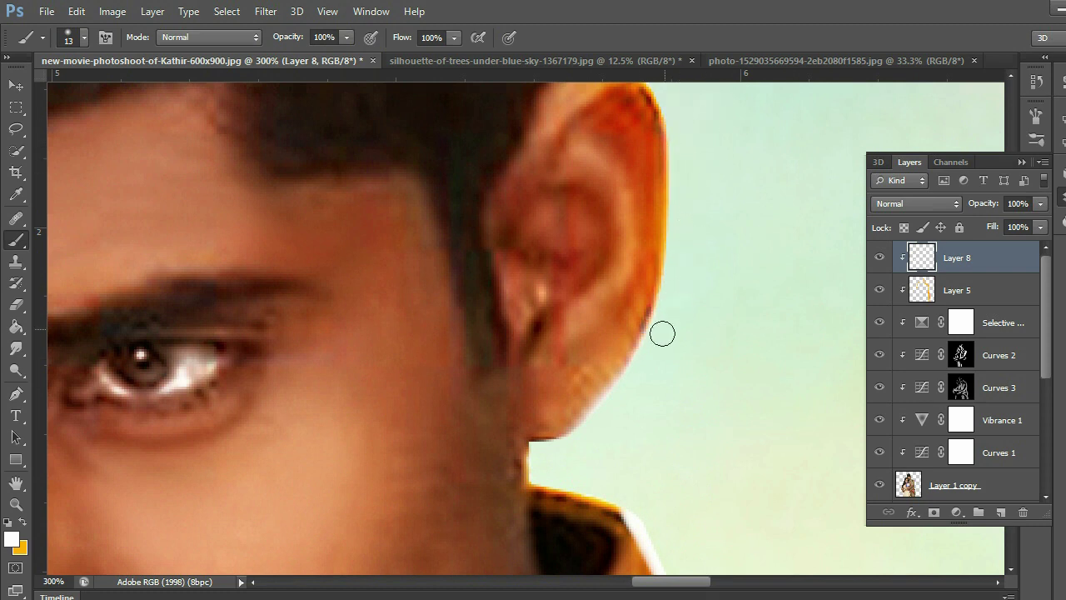
pyautogui.moveTo(678, 274)
pyautogui.mouseDown()
pyautogui.moveTo(576, 438)
pyautogui.moveTo(616, 410)
pyautogui.mouseUp()
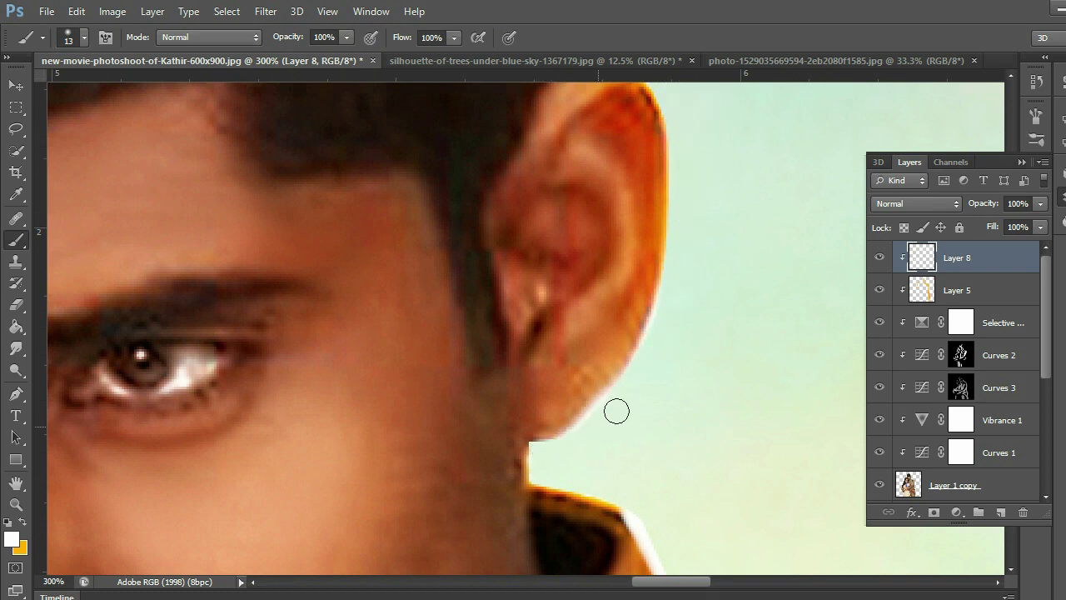
pyautogui.scroll(-2, 677, 315)
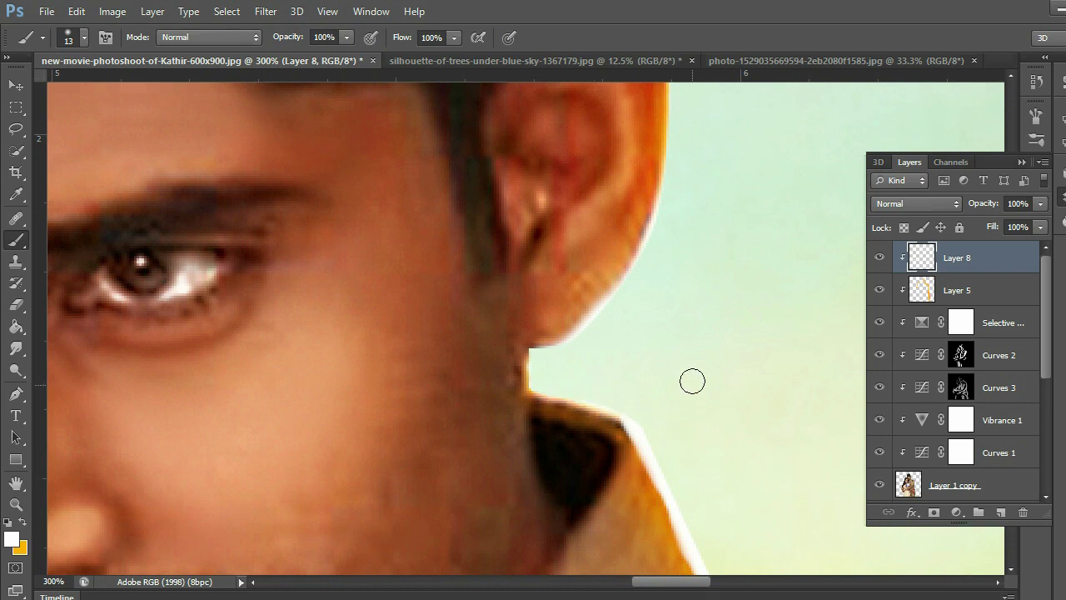
pyautogui.hotkey('ctrl', '-')
pyautogui.hotkey('ctrl', '-')
pyautogui.hotkey('ctrl', '-')
pyautogui.hotkey('ctrl', '-')
pyautogui.hscroll(-2, 642, 350)
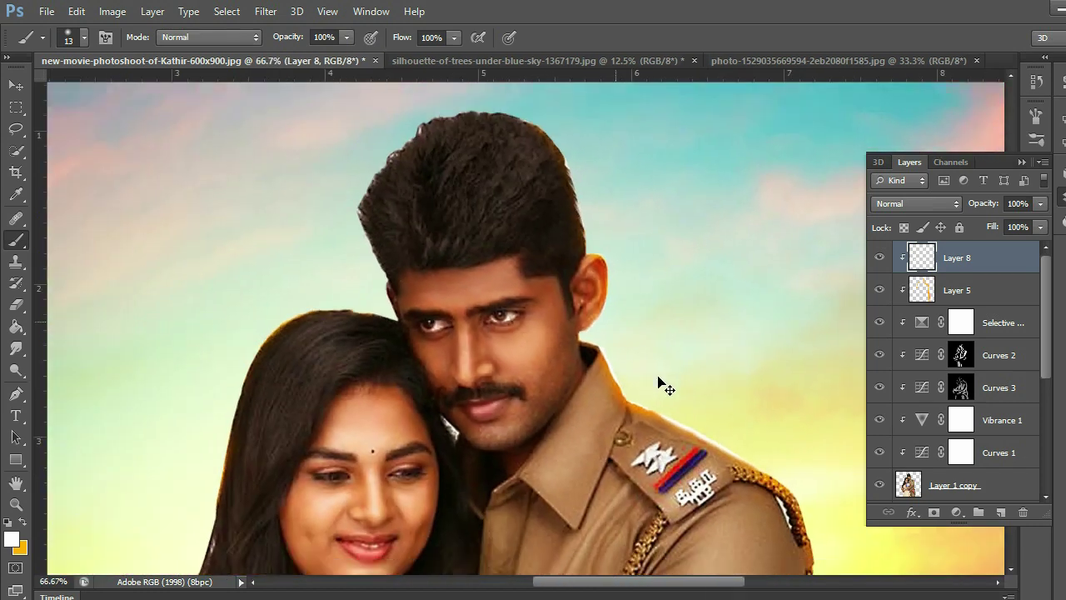
pyautogui.hotkey('ctrl', '-')
# - Add a Vibrance adjustment layer set to Vibrance +37 and Saturation -1
pyautogui.hscroll(-2, 657, 394)
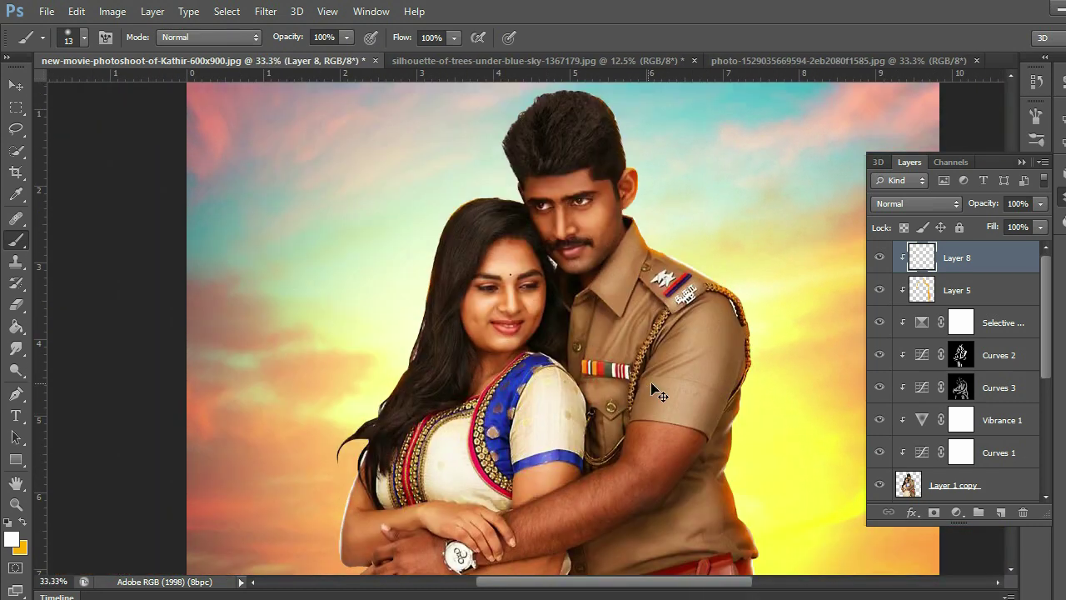
pyautogui.hotkey('ctrl', '-')
pyautogui.hotkey('ctrl', '-')
pyautogui.hotkey('ctrl', '-')
pyautogui.hotkey('ctrl', '+')
pyautogui.hotkey('ctrl', '+')
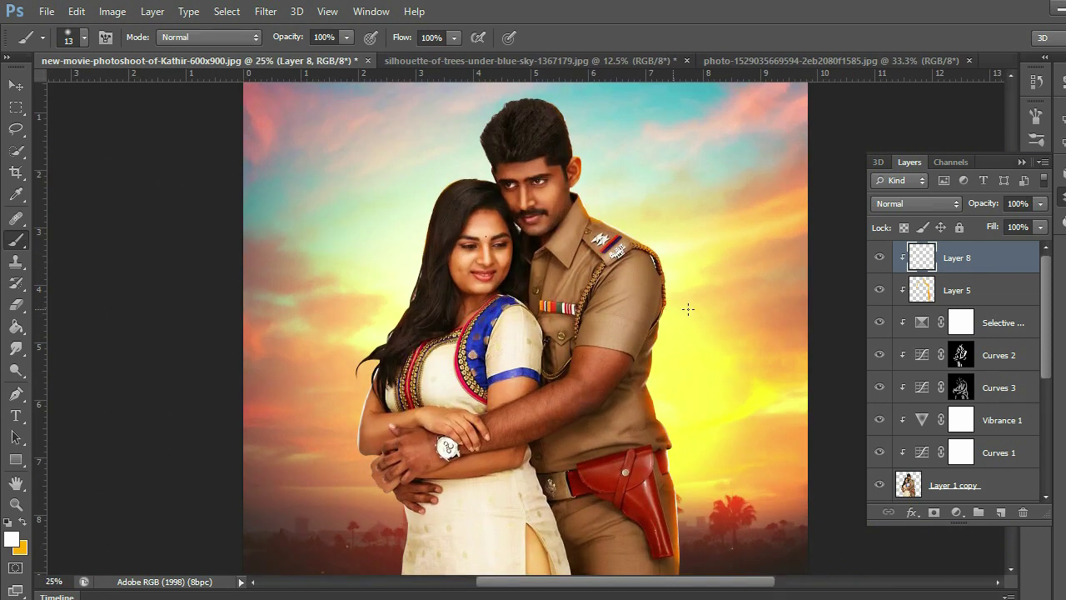
pyautogui.click(956, 512)
pyautogui.click(999, 295)
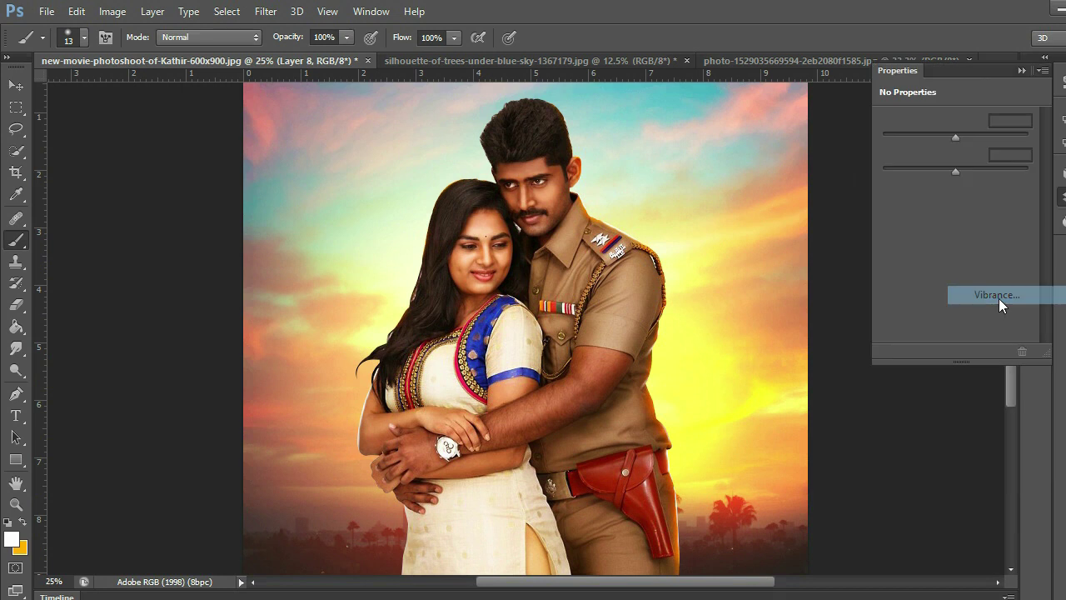
pyautogui.click(1022, 134)
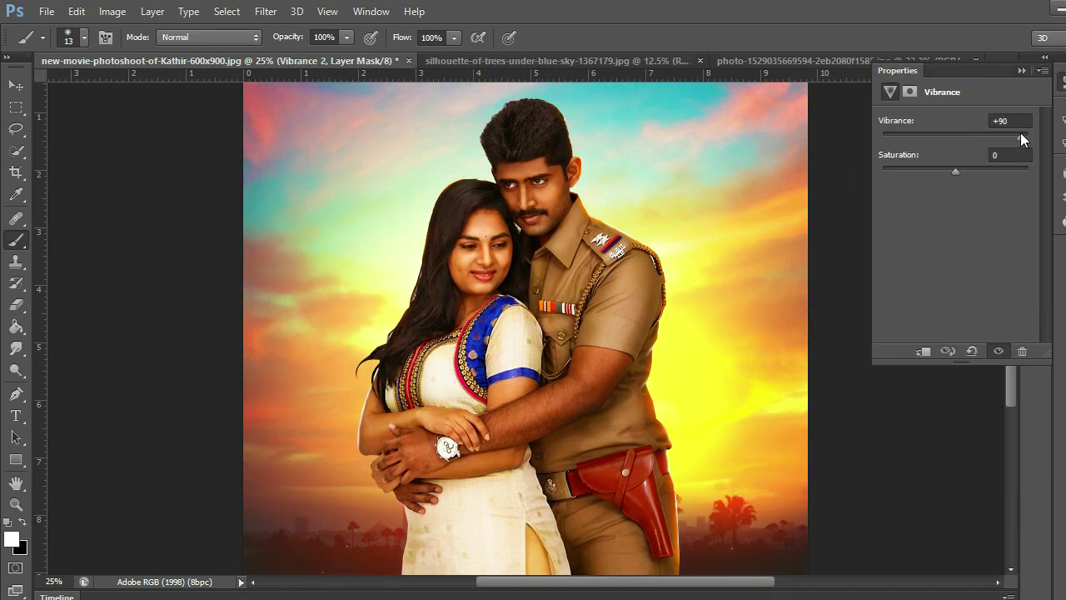
pyautogui.moveTo(980, 171)
pyautogui.mouseDown()
pyautogui.moveTo(932, 168)
pyautogui.moveTo(955, 167)
pyautogui.mouseUp()
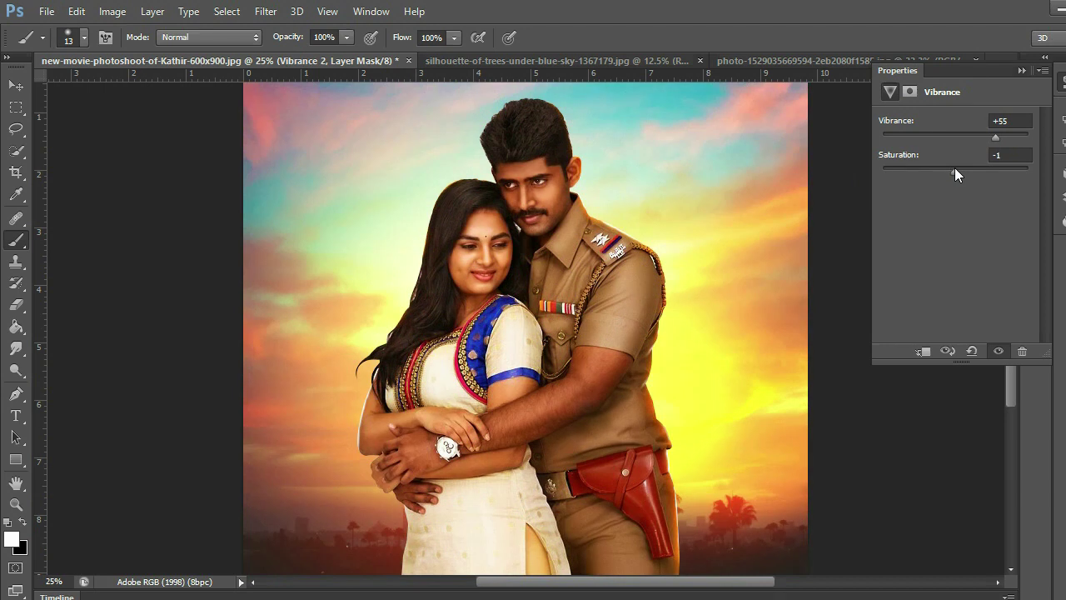
pyautogui.moveTo(995, 137); pyautogui.dragTo(981, 137)
pyautogui.press('F7')
# - Add a Selective Color adjustment layer with Reds at Cyan -7 and Yellow +16
pyautogui.click(959, 510)
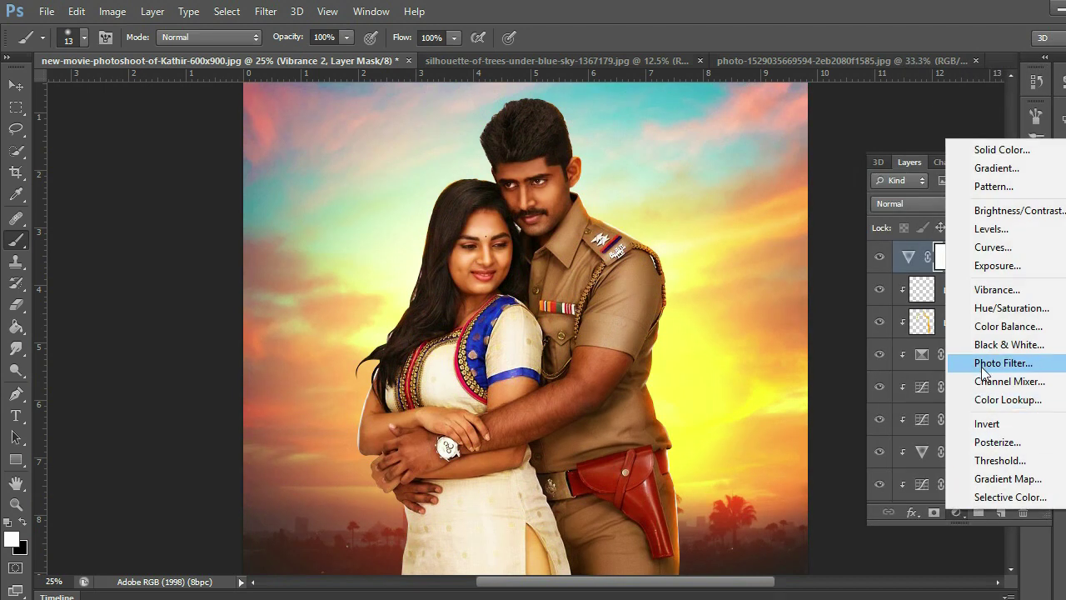
pyautogui.click(1010, 497)
pyautogui.moveTo(910, 179); pyautogui.dragTo(946, 181)
pyautogui.moveTo(938, 247); pyautogui.dragTo(928, 247)
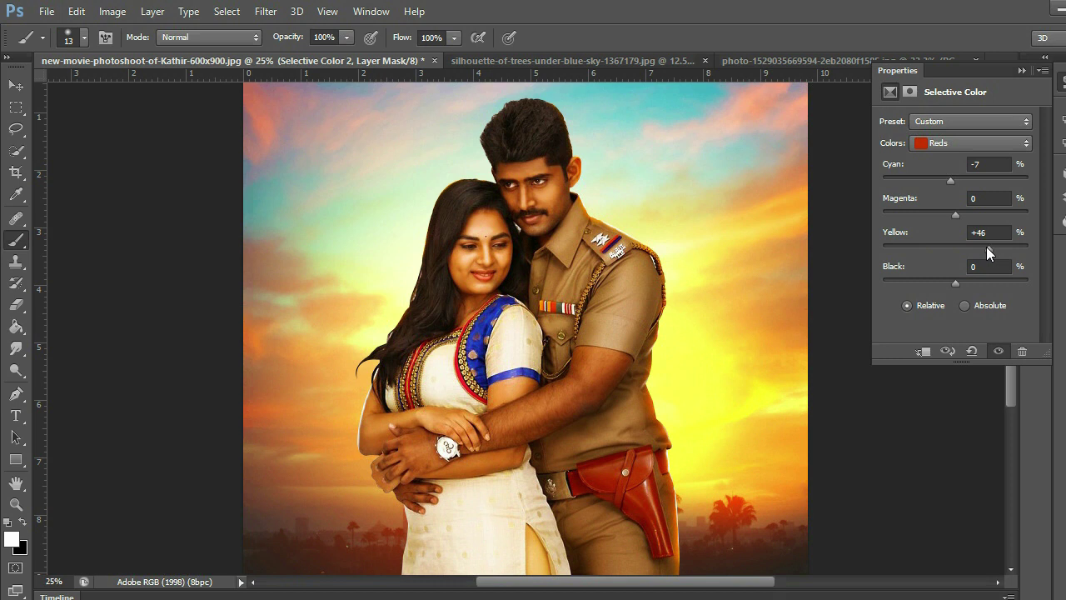
pyautogui.hotkey('ctrl', '+')
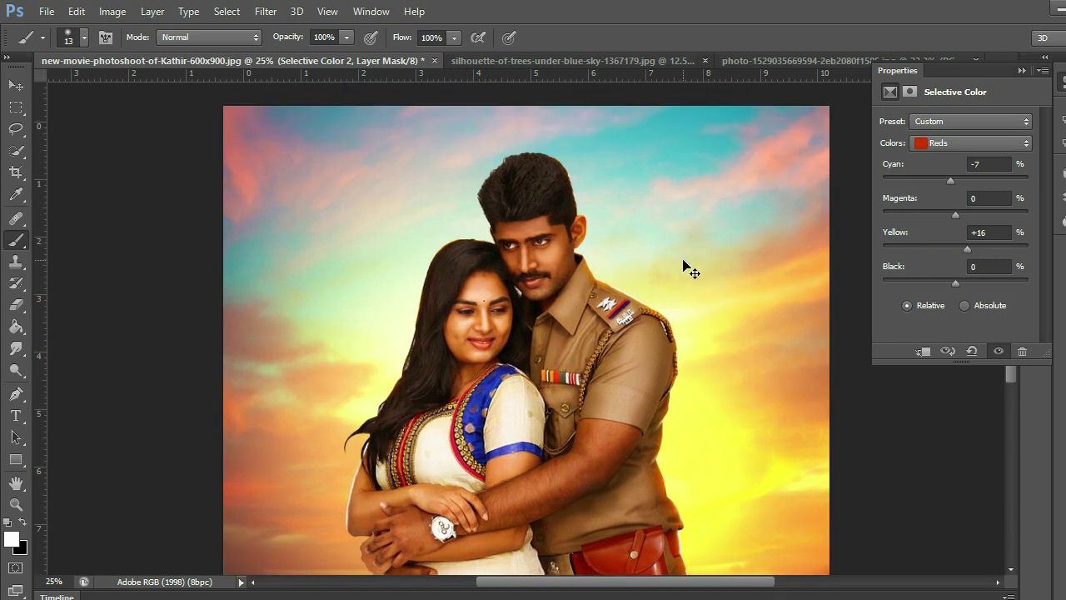
pyautogui.scroll(1, 683, 263)
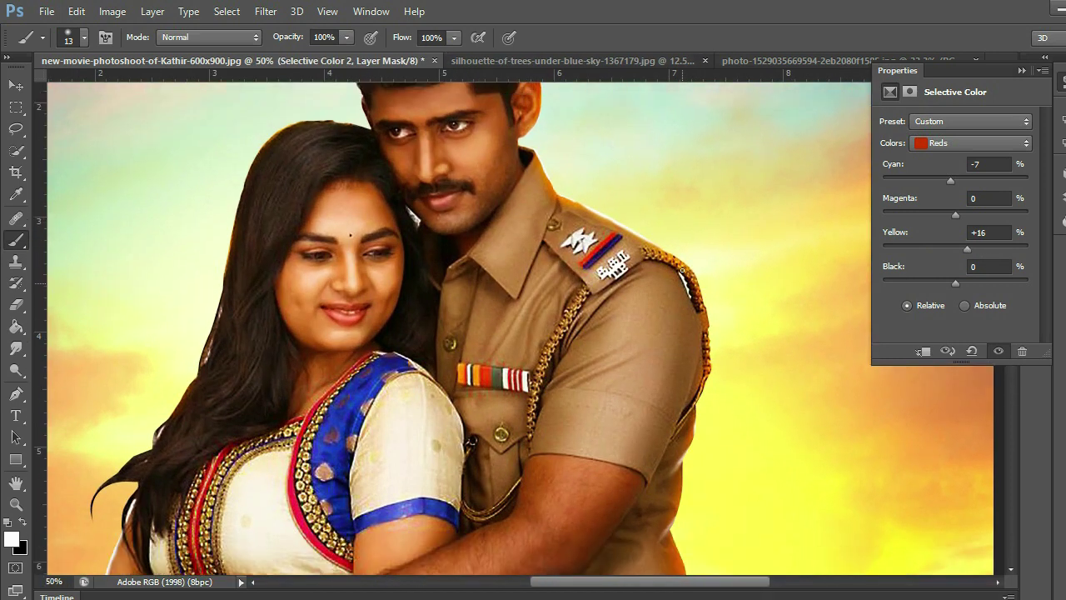
pyautogui.scroll(-2, 684, 277)
pyautogui.scroll(-1, 737, 269)
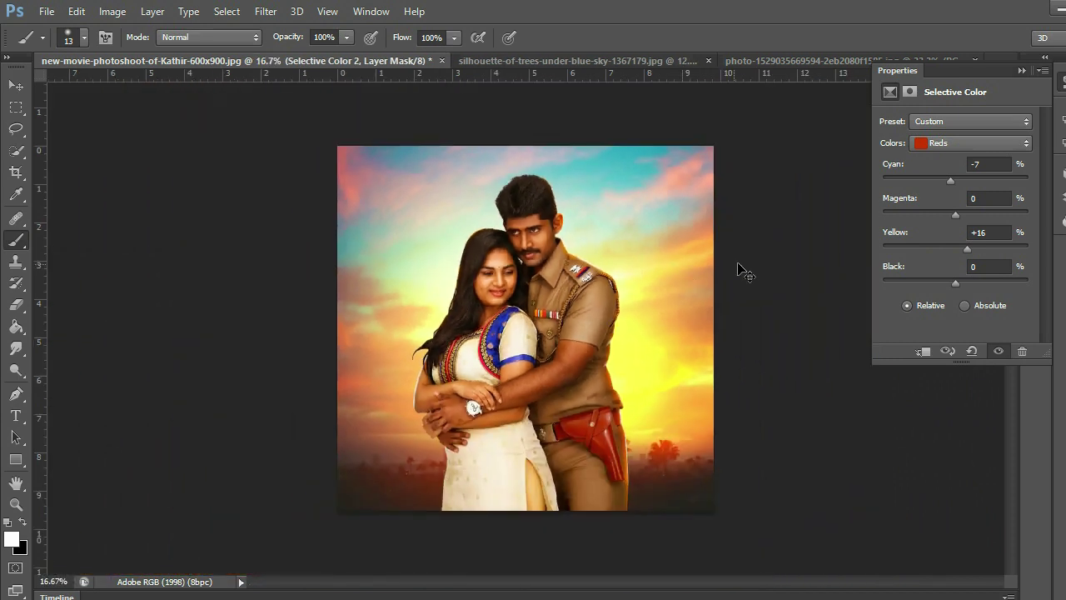
pyautogui.scroll(1, 743, 272)
pyautogui.scroll(1, 744, 272)
pyautogui.scroll(-1, 744, 272)
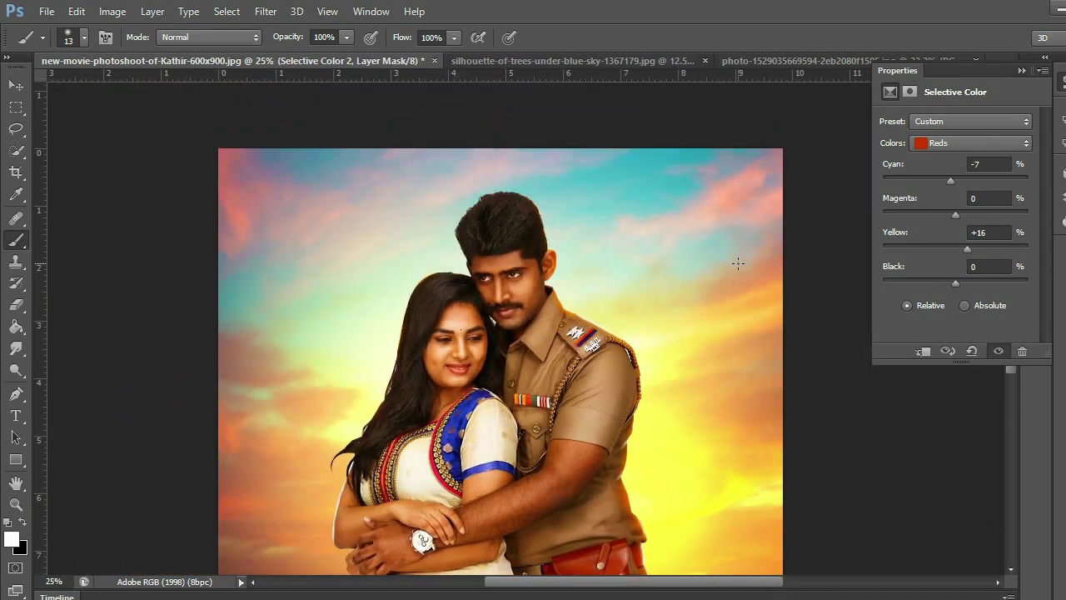
pyautogui.scroll(-1, 743, 273)
pyautogui.scroll(1, 744, 272)
# - Set the Whites' Black value to -57 in Selective Color to brighten the highlights
pyautogui.click(976, 144)
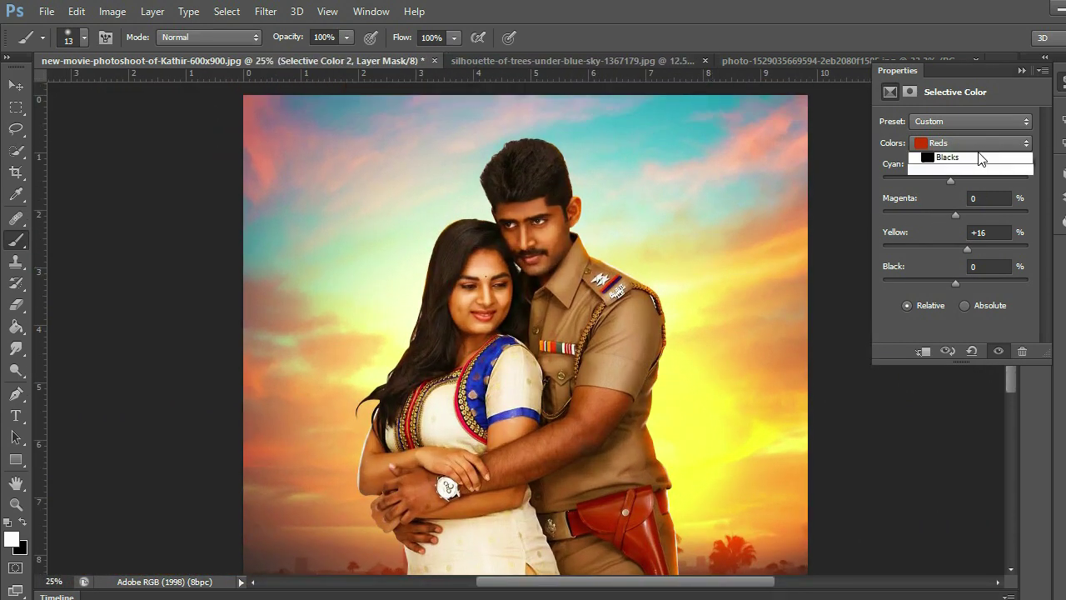
pyautogui.click(948, 240)
pyautogui.moveTo(955, 282)
pyautogui.mouseDown()
pyautogui.moveTo(873, 287)
pyautogui.moveTo(944, 291)
pyautogui.moveTo(902, 297)
pyautogui.moveTo(932, 295)
pyautogui.mouseUp()
pyautogui.press('F7')
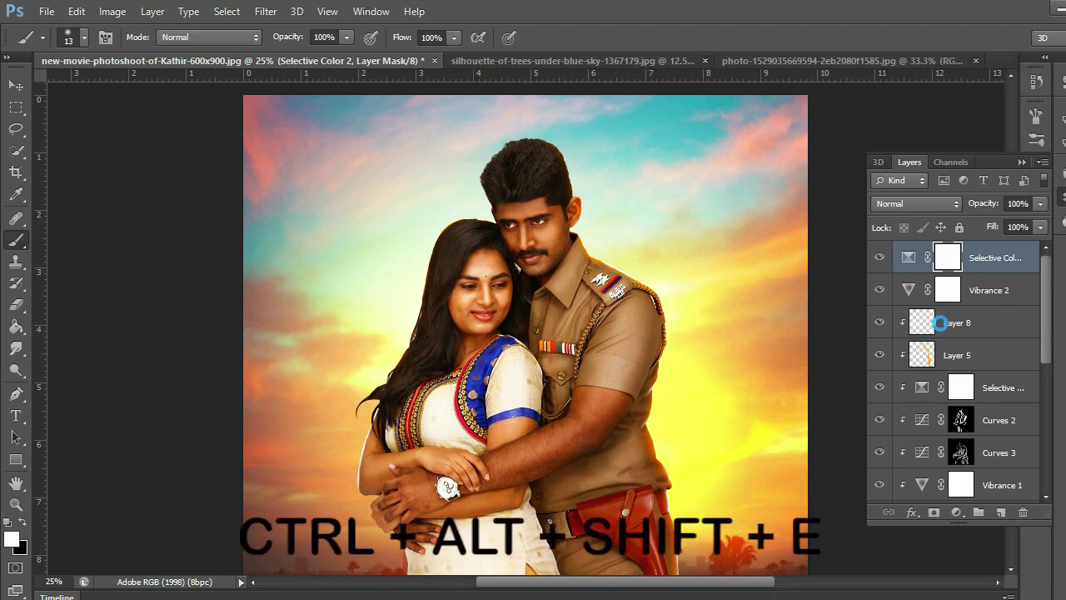
# - Stamp all visible layers into a merged Layer 9 and set the Dodge tool to Midtones 28%
pyautogui.hotkey('ctrl', 'alt', 'shift', 'e')
pyautogui.hotkey('ctrl', '+')
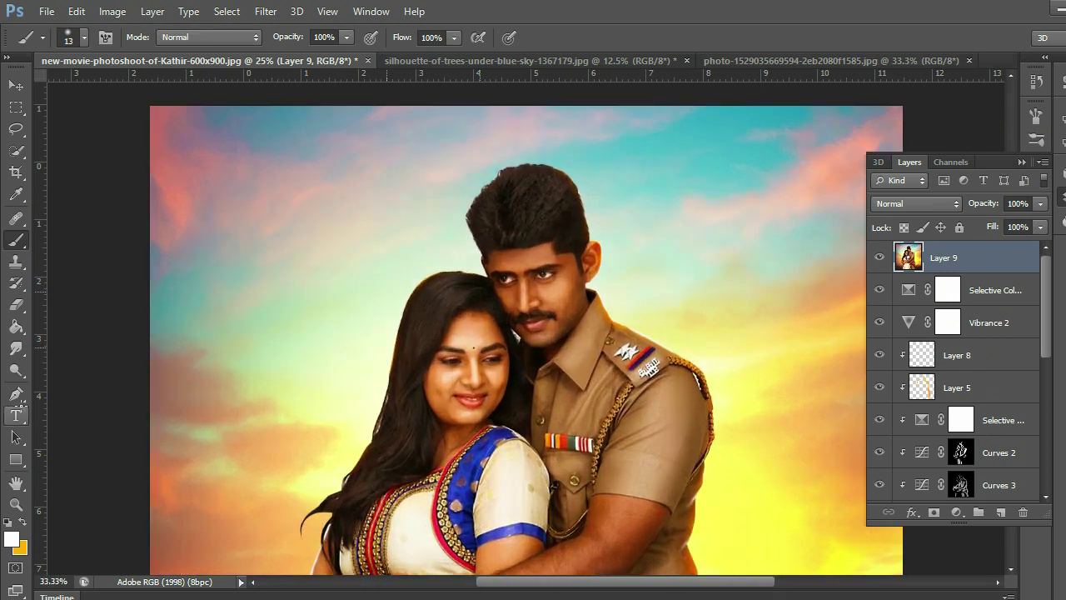
pyautogui.hotkey('ctrl', '+')
pyautogui.press('o')
pyautogui.hotkey('ctrl', '+')
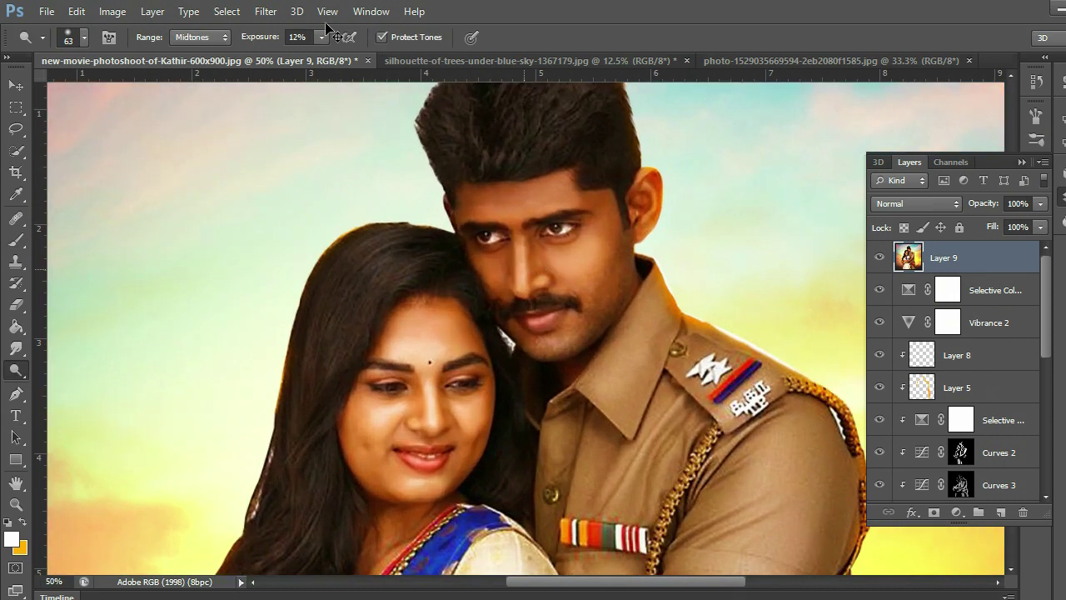
pyautogui.moveTo(321, 37); pyautogui.dragTo(336, 58)
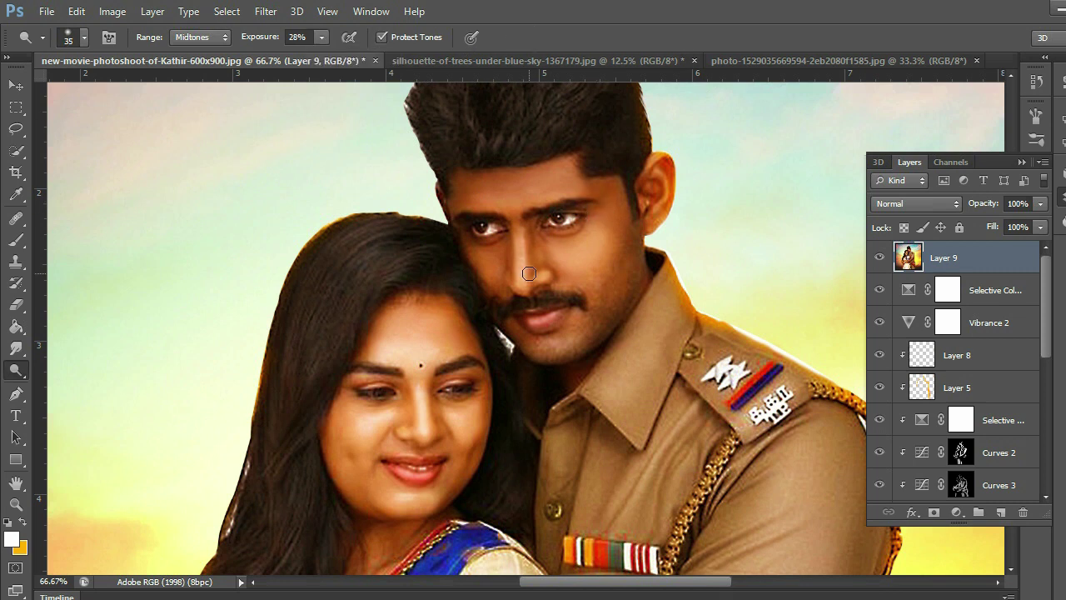
pyautogui.scroll(1, 529, 274)
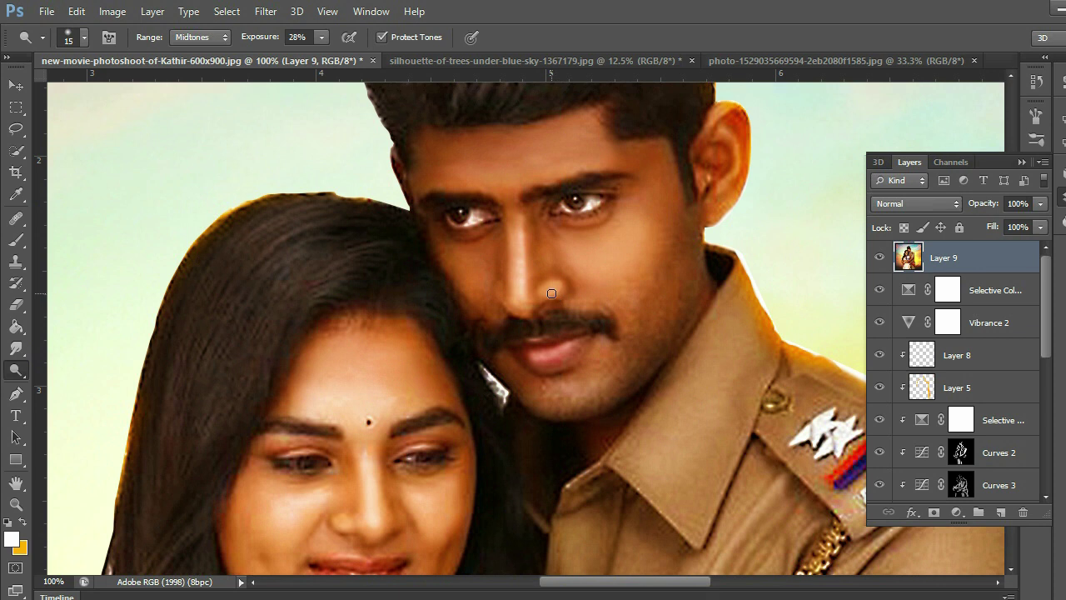
pyautogui.scroll(-1, 558, 284)
# - With a 39 px dodge brush, lighten the skin under the man's eye and his forehead
pyautogui.rightClick(602, 197)
pyautogui.moveTo(631, 235); pyautogui.dragTo(638, 235)
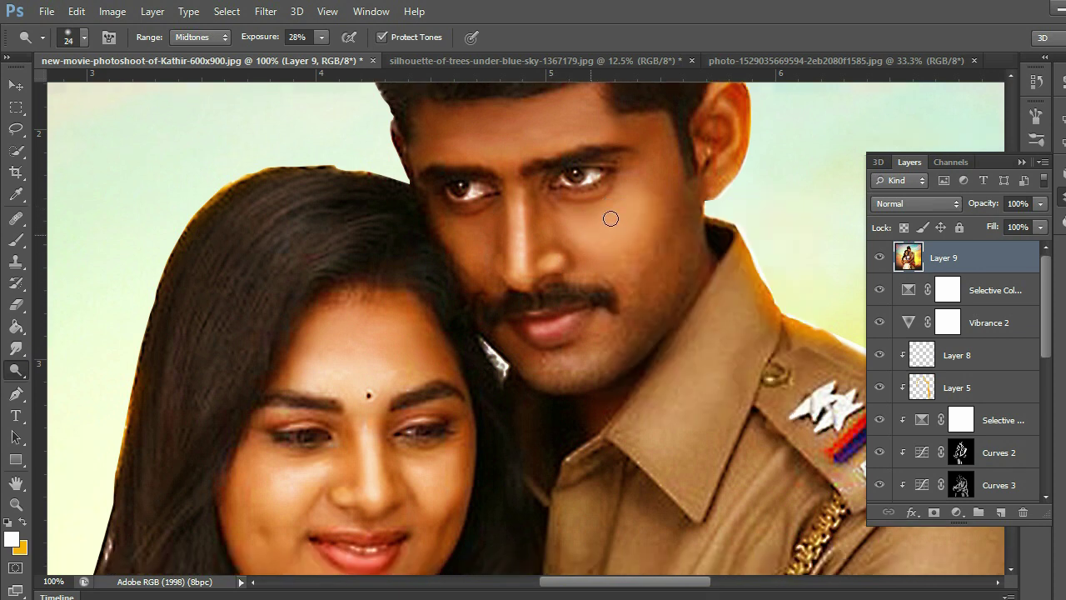
pyautogui.rightClick(635, 206)
pyautogui.write('39')
pyautogui.press('Return')
pyautogui.moveTo(623, 206); pyautogui.dragTo(580, 224)
pyautogui.scroll(3, 592, 232)
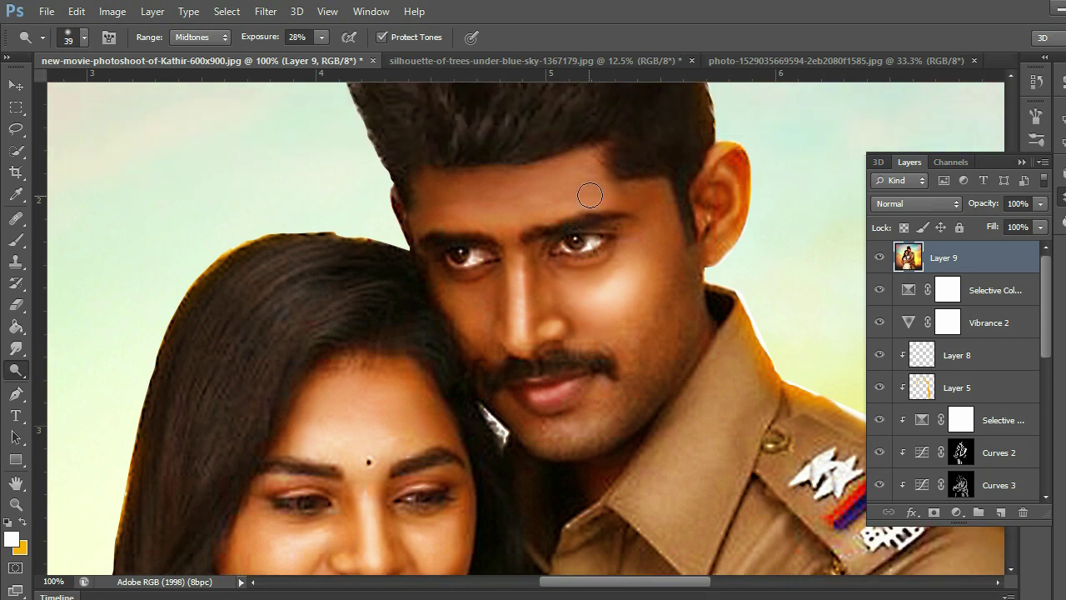
pyautogui.moveTo(562, 173)
pyautogui.mouseDown()
pyautogui.moveTo(583, 195)
pyautogui.moveTo(542, 205)
pyautogui.moveTo(571, 164)
pyautogui.mouseUp()
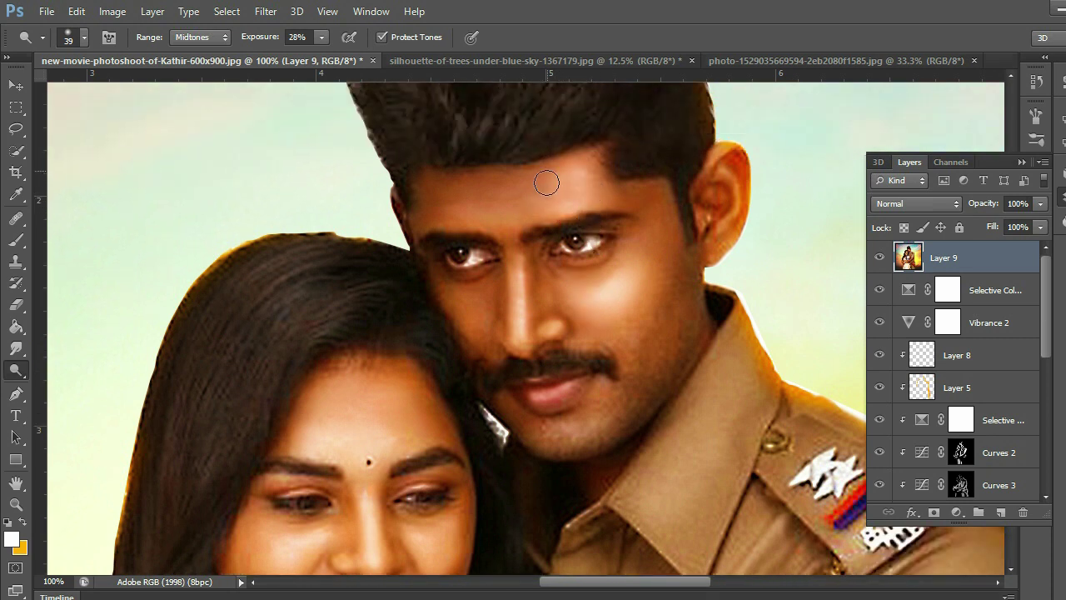
pyautogui.moveTo(536, 192); pyautogui.dragTo(534, 210)
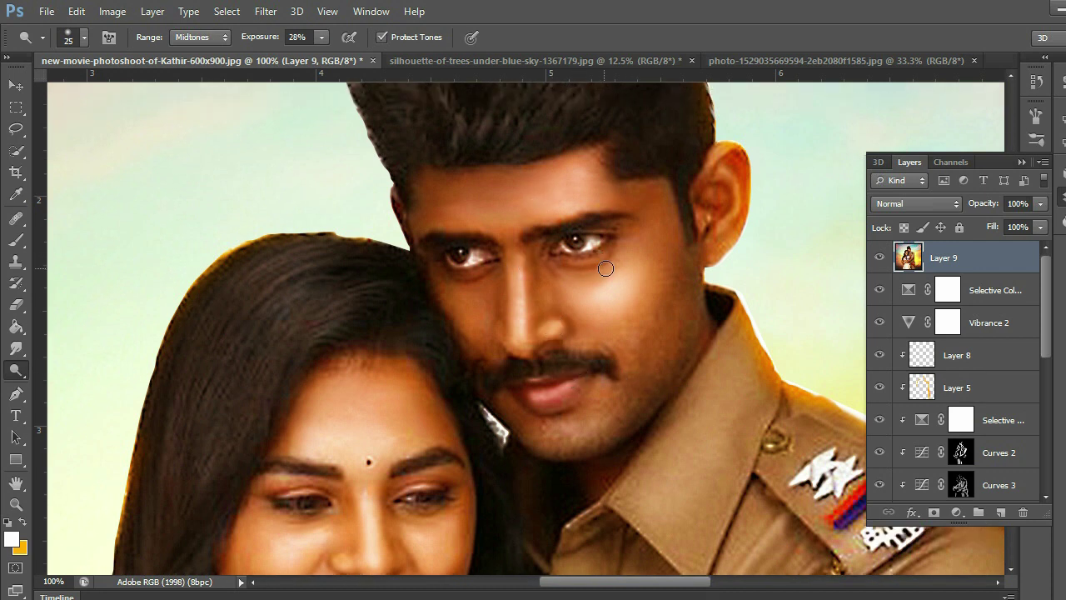
pyautogui.hotkey('ctrl', '+')
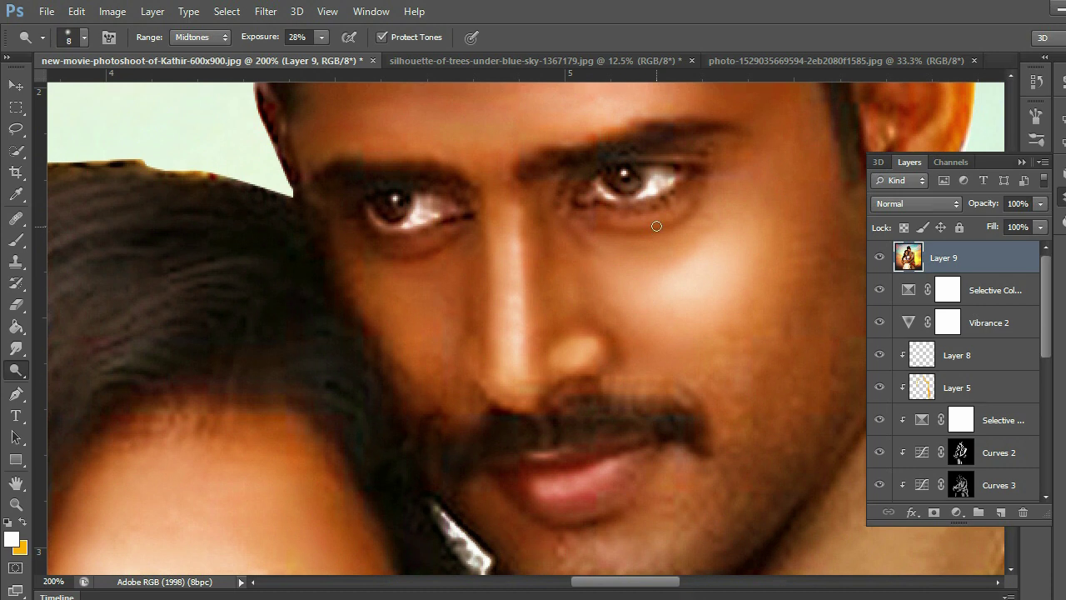
pyautogui.scroll(-3, 615, 219)
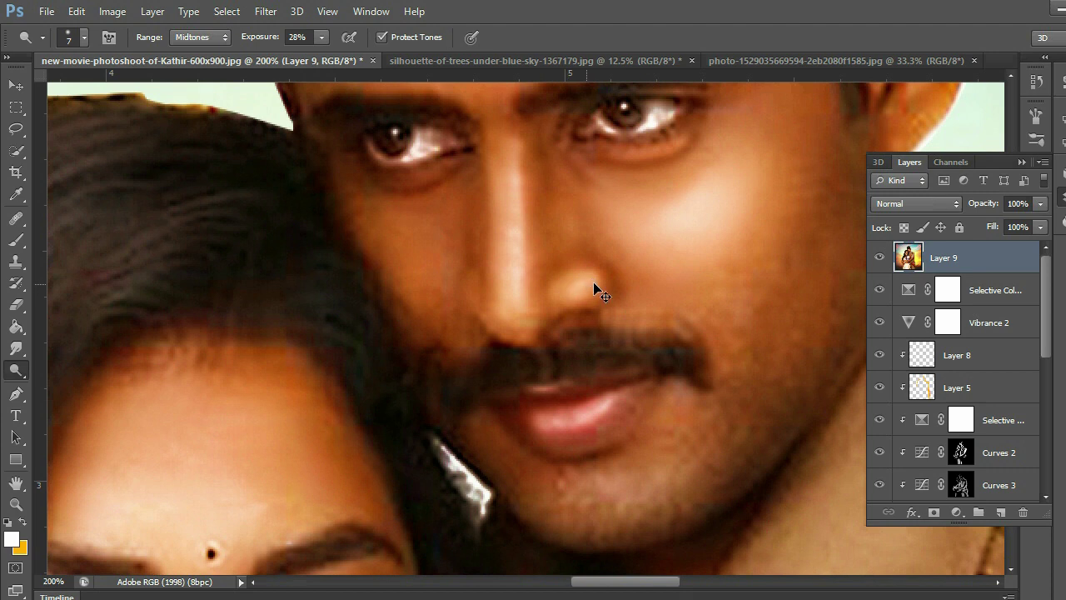
# - Zoom in to 200% on the man's face and slightly enlarge the Dodge brush
pyautogui.hotkey('ctrl', '-')
pyautogui.hotkey('ctrl', '-')
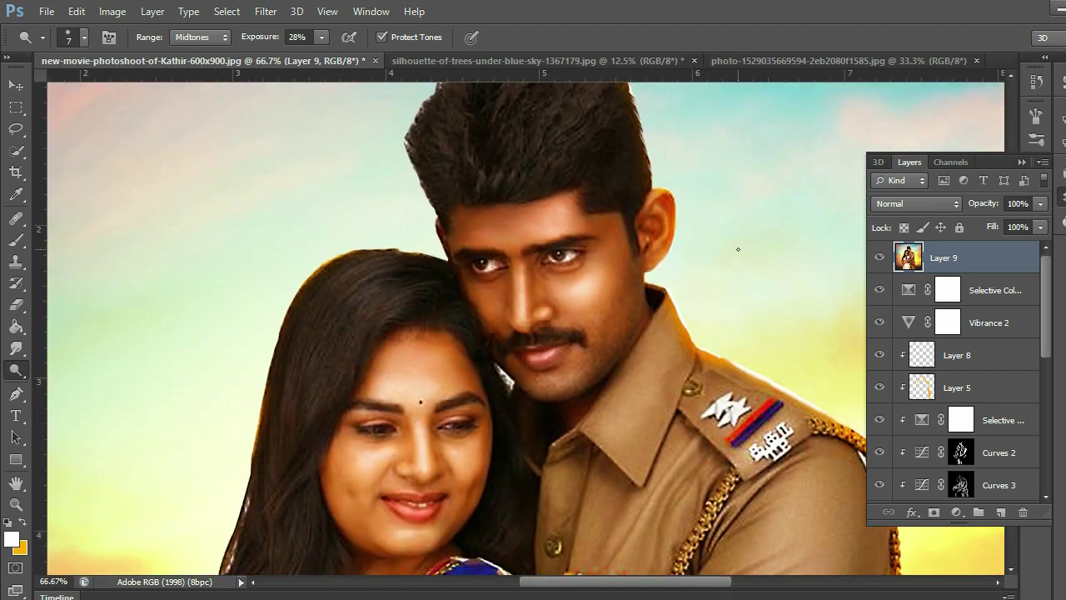
pyautogui.hotkey('ctrl', '+')
pyautogui.hotkey('ctrl', '+')
pyautogui.hotkey('ctrl', '-')
pyautogui.hotkey('ctrl', '-')
pyautogui.hotkey('ctrl', '-')
pyautogui.hotkey('ctrl', '-')
pyautogui.hotkey('ctrl', '+')
pyautogui.hotkey('ctrl', '+')
pyautogui.hotkey('ctrl', '+')
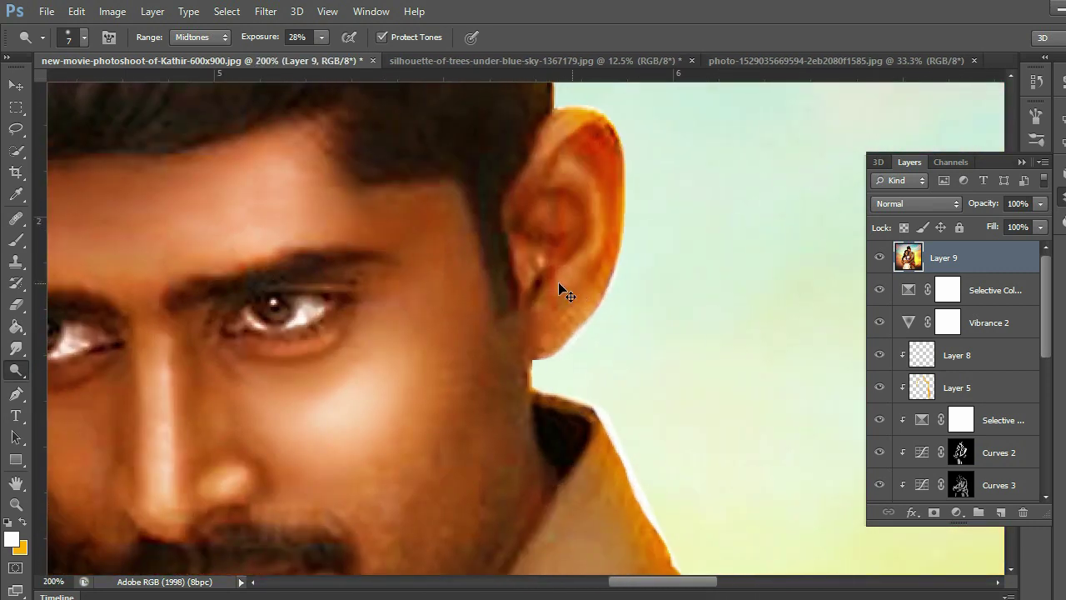
pyautogui.press(']')
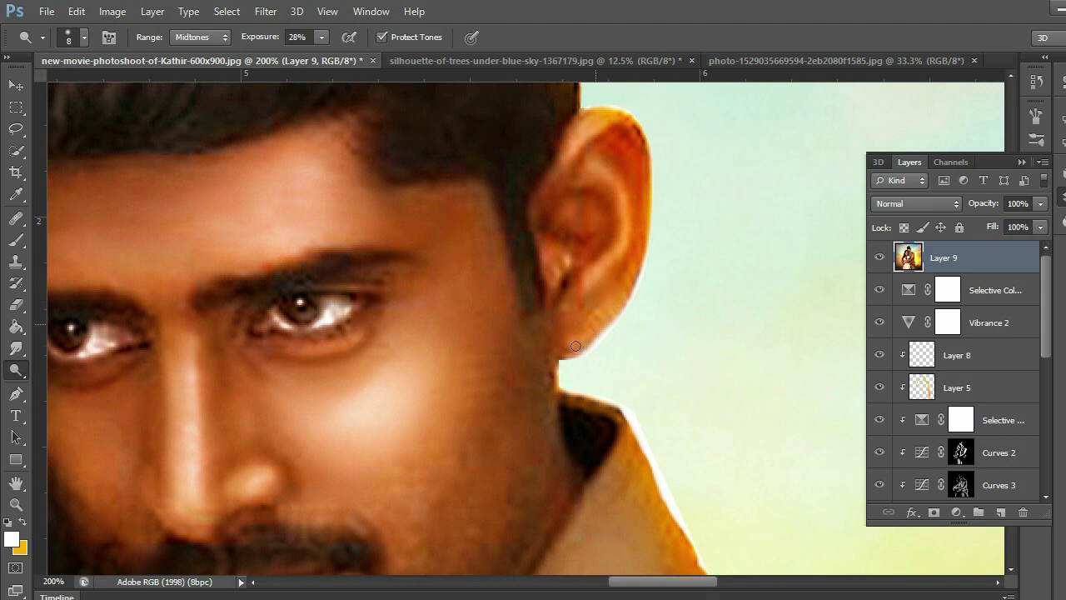
# - Dodge the man's chin on Layer 9 with a stroke to brighten it
pyautogui.scroll(-2, 567, 335)
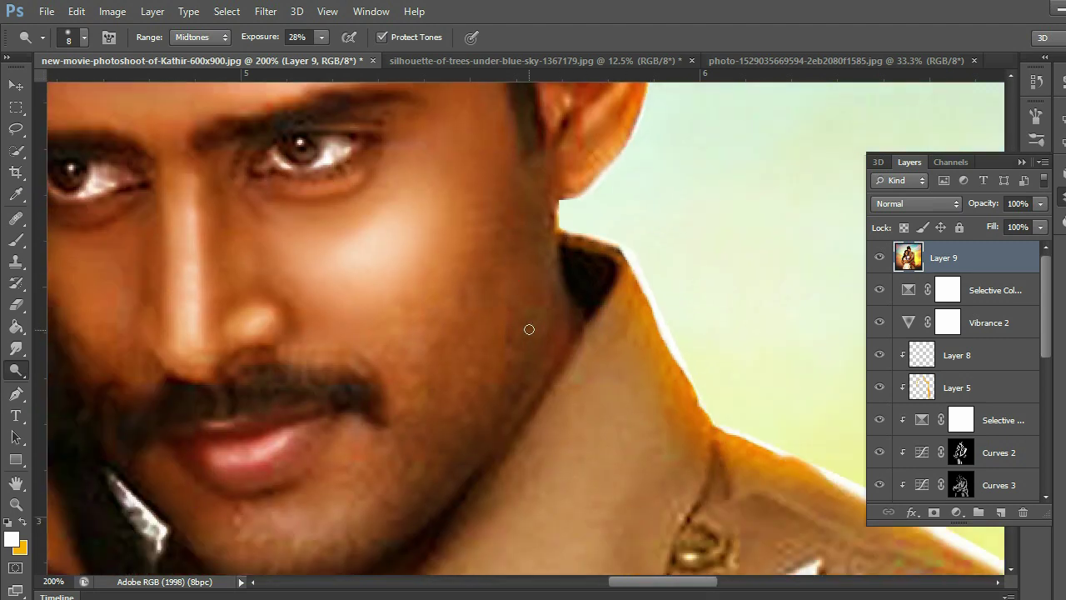
pyautogui.scroll(-2, 531, 330)
pyautogui.scroll(-1, 541, 309)
pyautogui.scroll(-1, 616, 295)
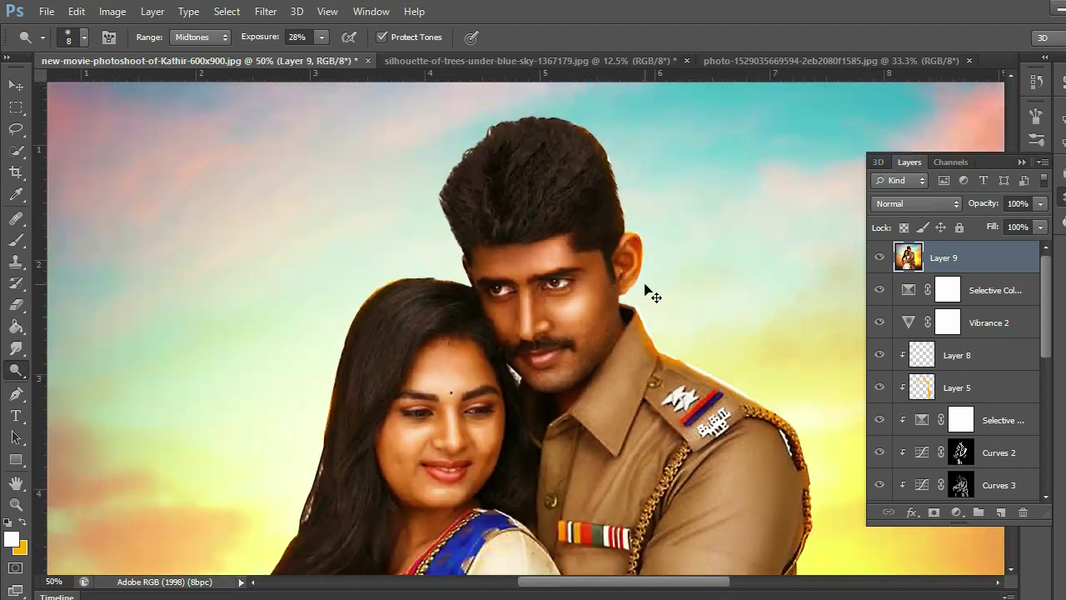
pyautogui.scroll(-1, 633, 296)
pyautogui.scroll(-1, 575, 333)
pyautogui.scroll(2, 533, 370)
pyautogui.scroll(2, 602, 374)
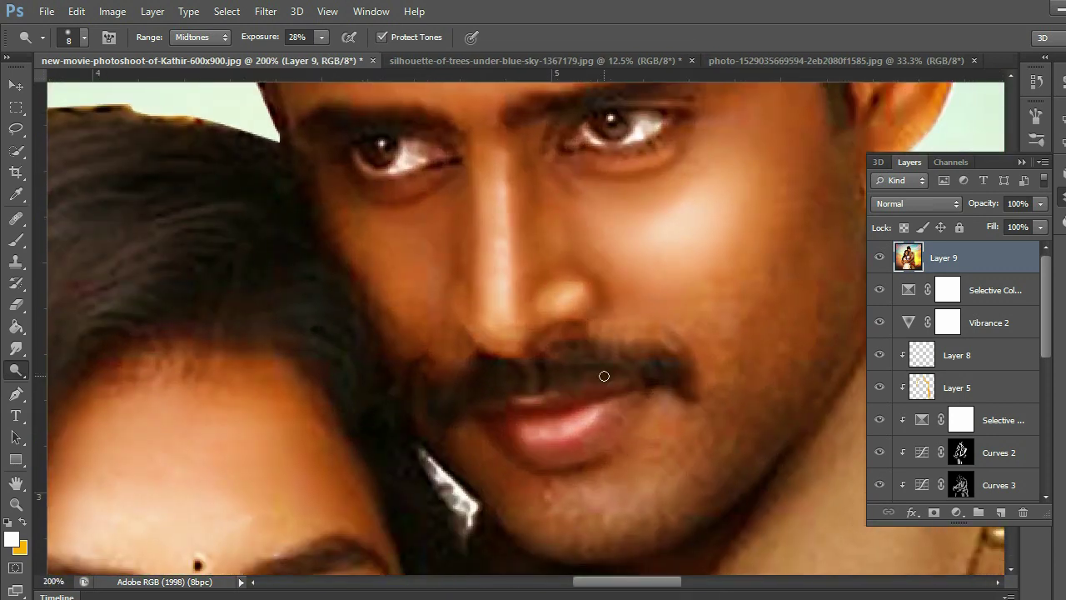
pyautogui.scroll(1, 614, 408)
pyautogui.moveTo(649, 397)
pyautogui.mouseDown()
pyautogui.moveTo(600, 388)
pyautogui.moveTo(631, 369)
pyautogui.moveTo(673, 380)
pyautogui.moveTo(575, 346)
pyautogui.mouseUp()
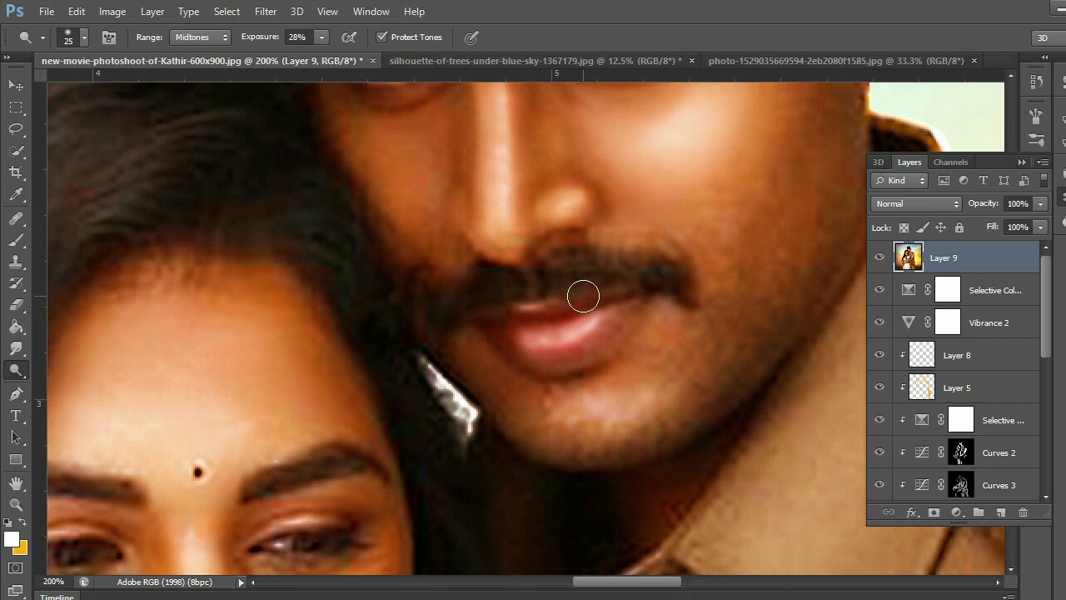
pyautogui.scroll(1, 510, 300)
pyautogui.scroll(-2, 506, 273)
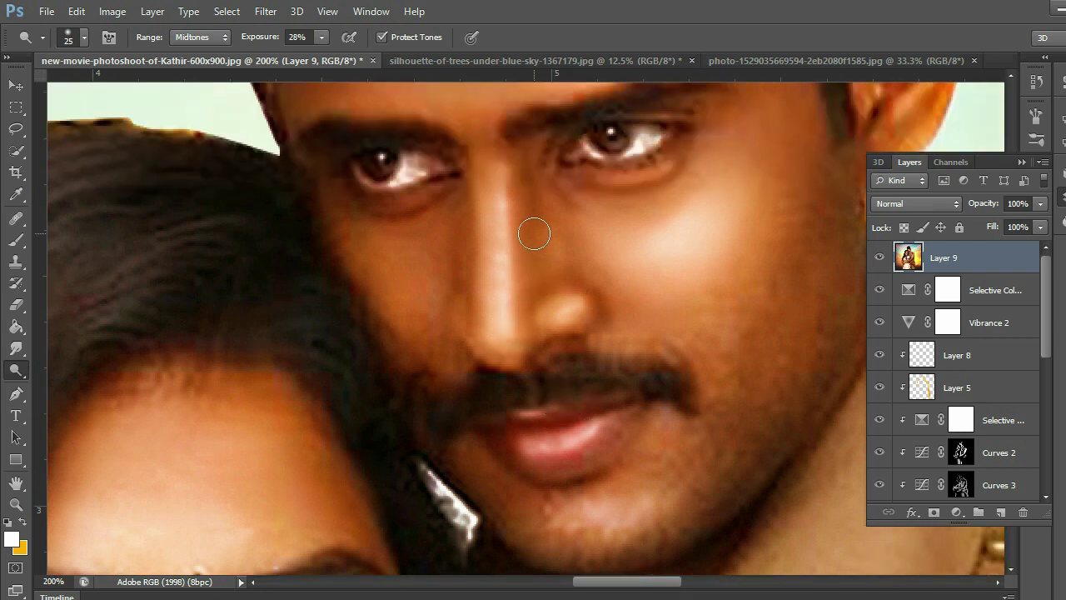
pyautogui.scroll(-1, 533, 231)
pyautogui.scroll(-1, 536, 265)
pyautogui.scroll(-2, 666, 302)
pyautogui.scroll(1, 747, 275)
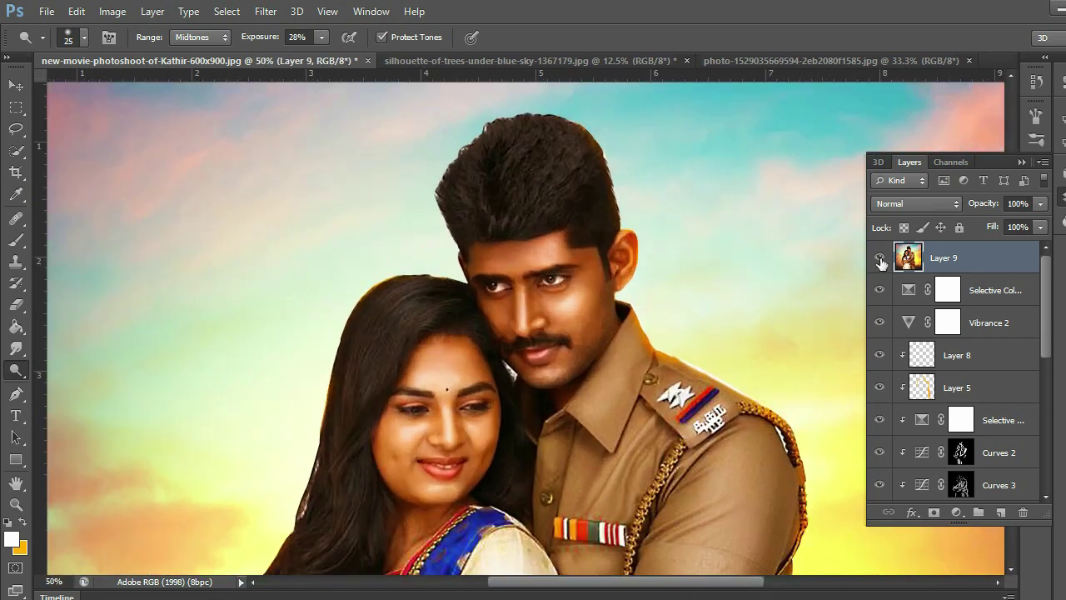
# - Set the Dodge brush to 27 px and lighten both of the woman's cheeks
pyautogui.hscroll(-1, 666, 316)
pyautogui.scroll(-1, 629, 337)
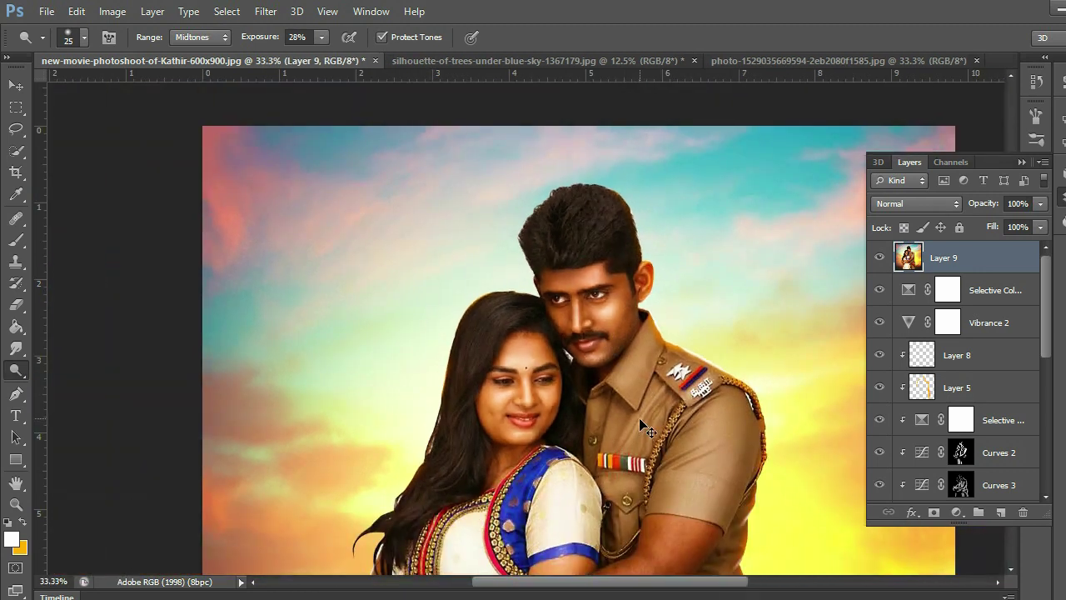
pyautogui.scroll(1, 633, 375)
pyautogui.scroll(-1, 635, 426)
pyautogui.scroll(-1, 636, 425)
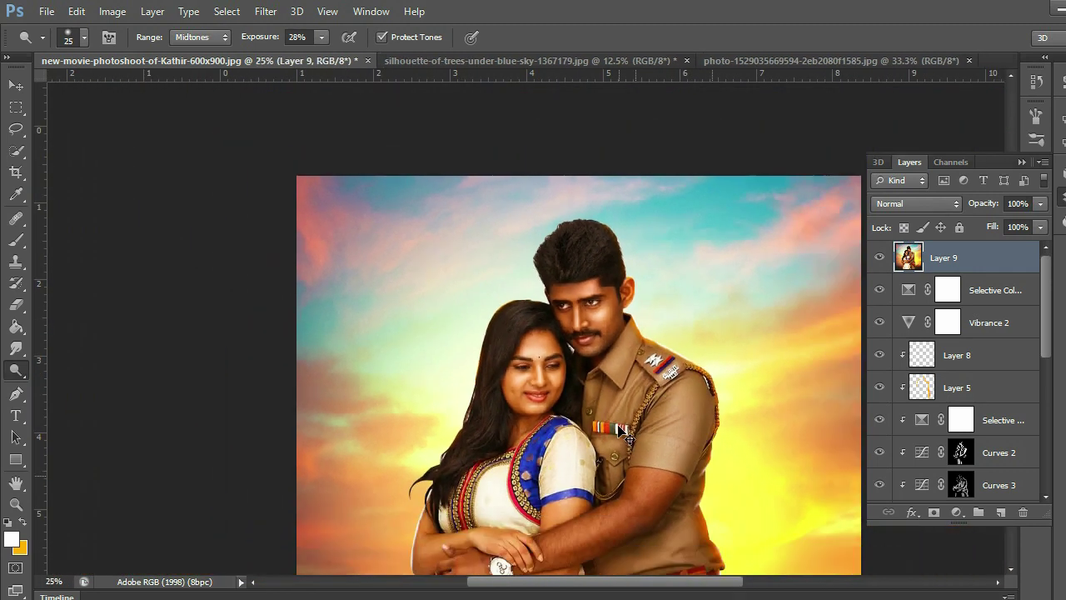
pyautogui.hscroll(-1, 633, 421)
pyautogui.scroll(1, 631, 416)
pyautogui.scroll(1, 627, 411)
pyautogui.scroll(1, 627, 411)
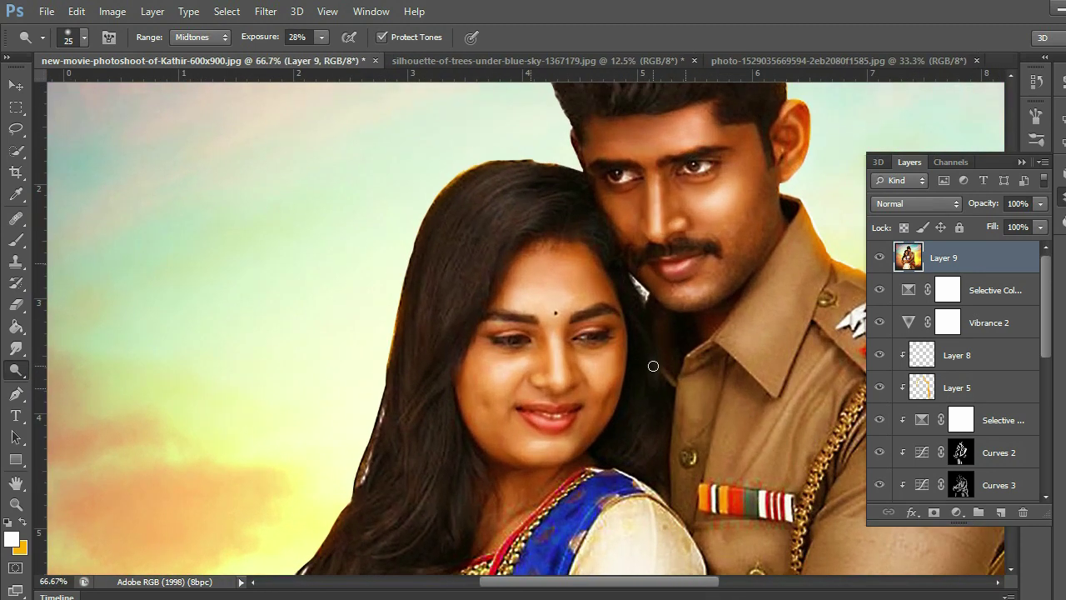
pyautogui.scroll(1, 576, 381)
pyautogui.scroll(1, 577, 374)
pyautogui.press('[')
pyautogui.scroll(-1, 611, 376)
pyautogui.scroll(1, 579, 355)
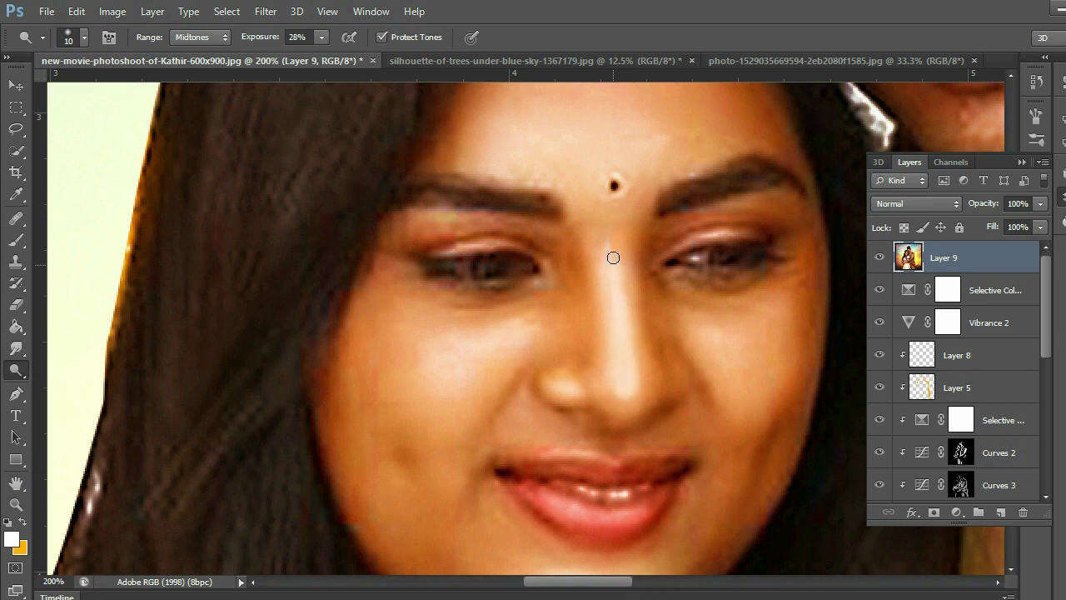
pyautogui.scroll(-1, 615, 419)
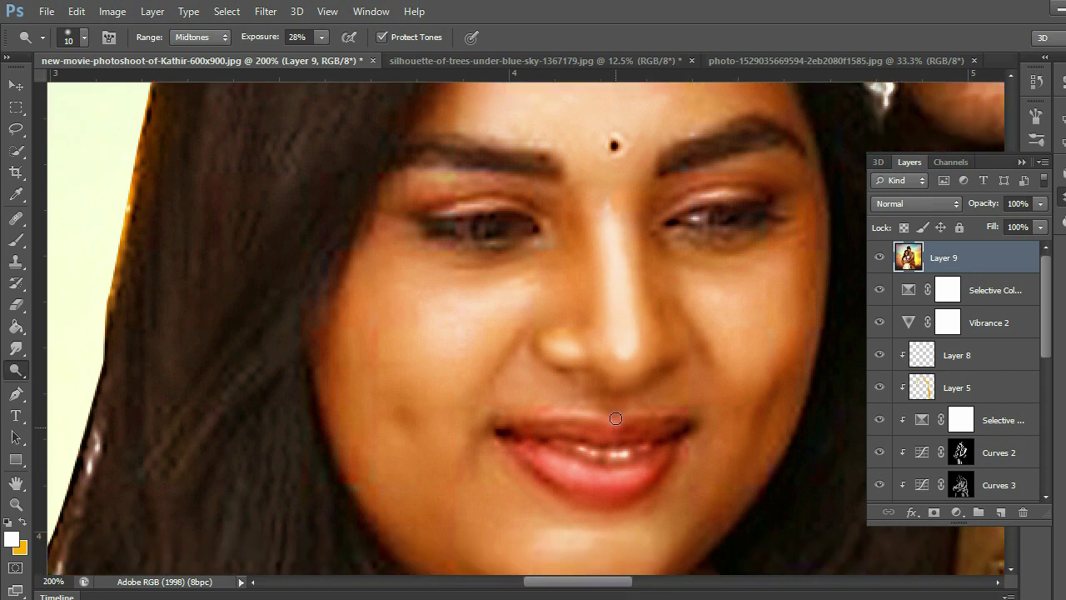
pyautogui.rightClick(732, 307)
pyautogui.write('27')
pyautogui.press('Return')
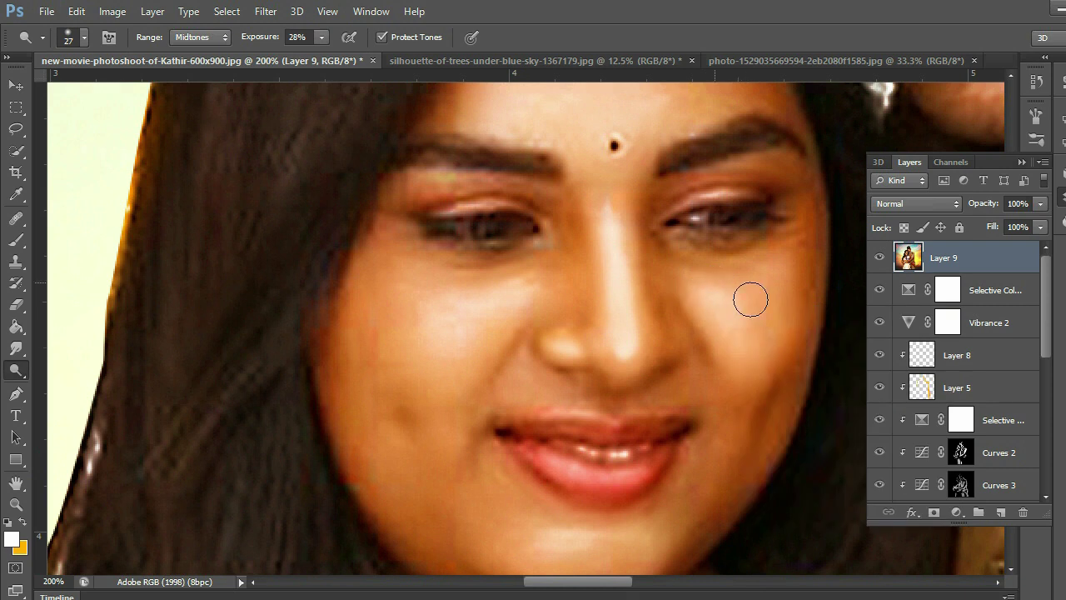
pyautogui.moveTo(729, 307)
pyautogui.mouseDown()
pyautogui.moveTo(702, 288)
pyautogui.moveTo(740, 307)
pyautogui.moveTo(752, 361)
pyautogui.moveTo(743, 389)
pyautogui.mouseUp()
pyautogui.moveTo(515, 296)
pyautogui.mouseDown()
pyautogui.moveTo(522, 309)
pyautogui.moveTo(428, 288)
pyautogui.moveTo(422, 314)
pyautogui.moveTo(508, 339)
pyautogui.moveTo(528, 278)
pyautogui.moveTo(422, 288)
pyautogui.mouseUp()
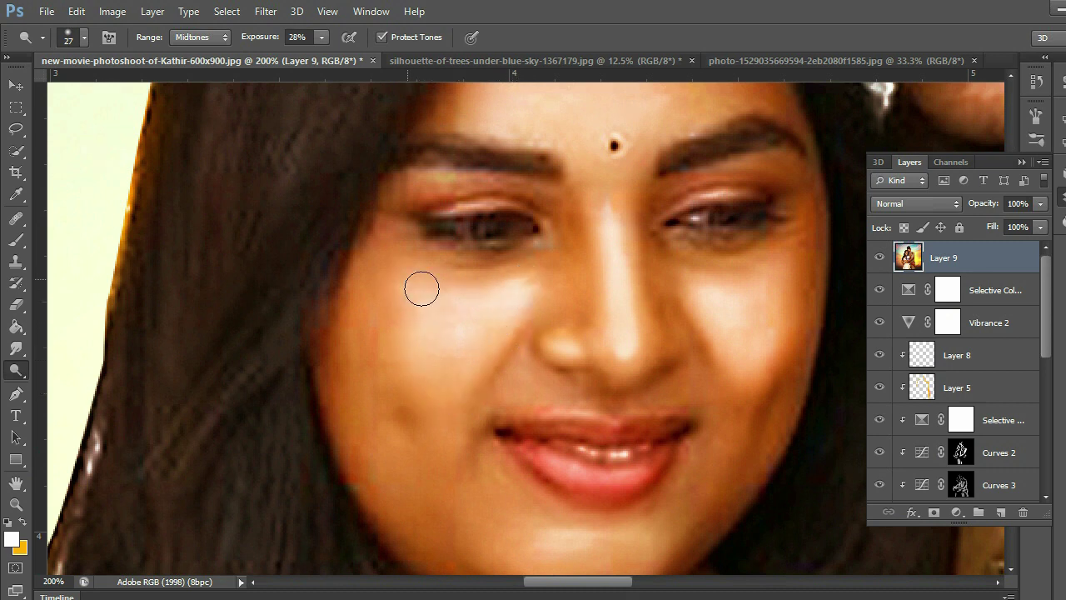
# - Enlarge the Dodge brush to 75 px and reframe the view on the couple's faces
pyautogui.scroll(3, 608, 279)
pyautogui.rightClick(640, 250)
pyautogui.moveTo(697, 280); pyautogui.dragTo(716, 280)
pyautogui.click(516, 200)
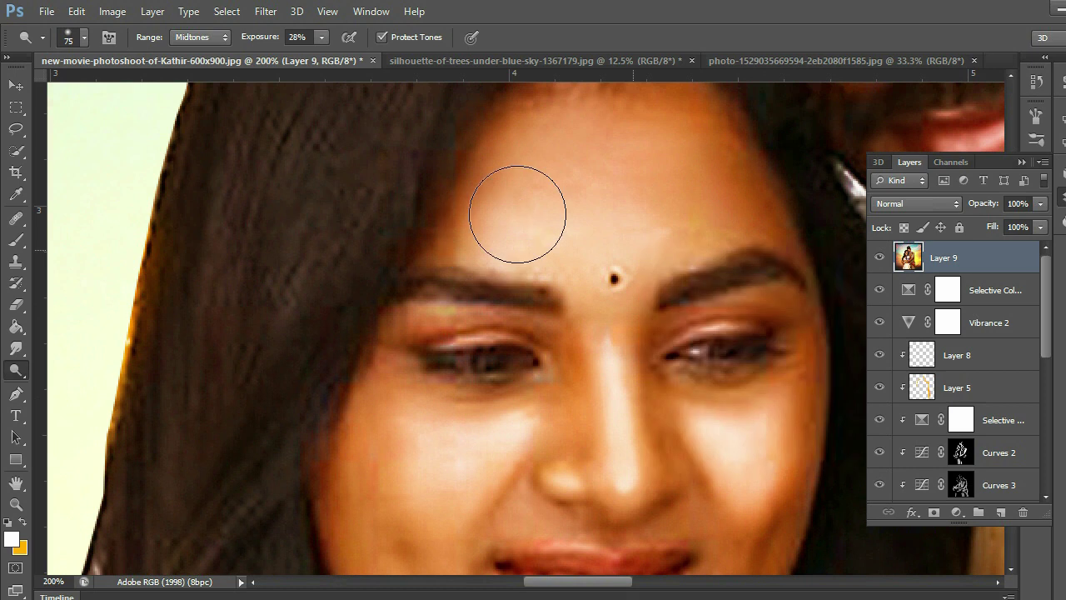
pyautogui.hotkey('ctrl', '-')
pyautogui.hotkey('ctrl', '-')
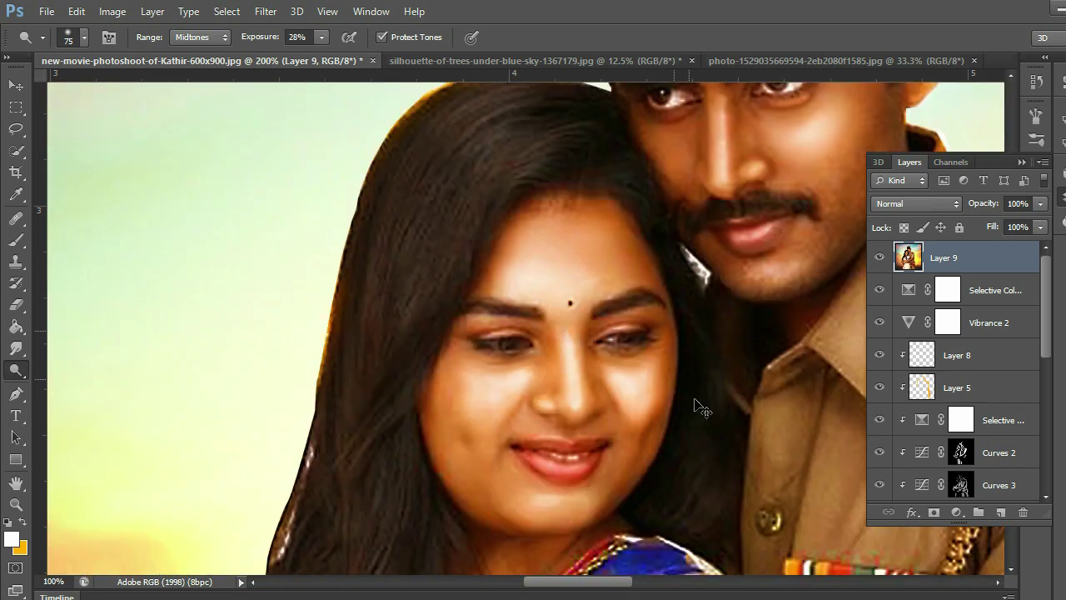
pyautogui.hotkey('ctrl', '-')
pyautogui.hotkey('ctrl', '-')
pyautogui.hotkey('ctrl', '-')
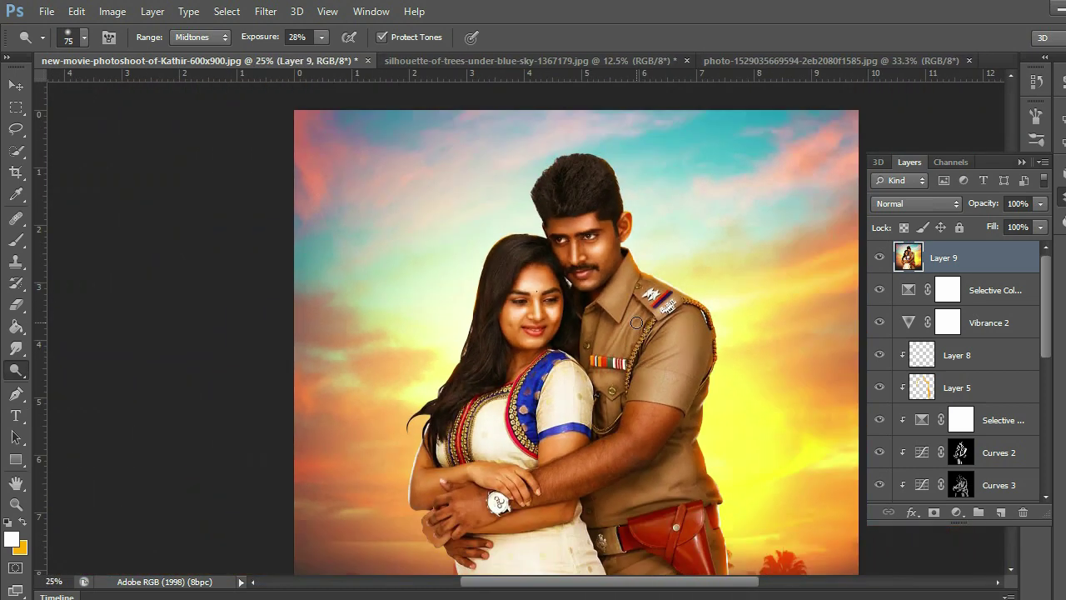
pyautogui.hotkey('ctrl', '+')
pyautogui.hotkey('ctrl', '+')
pyautogui.hotkey('ctrl', '+')
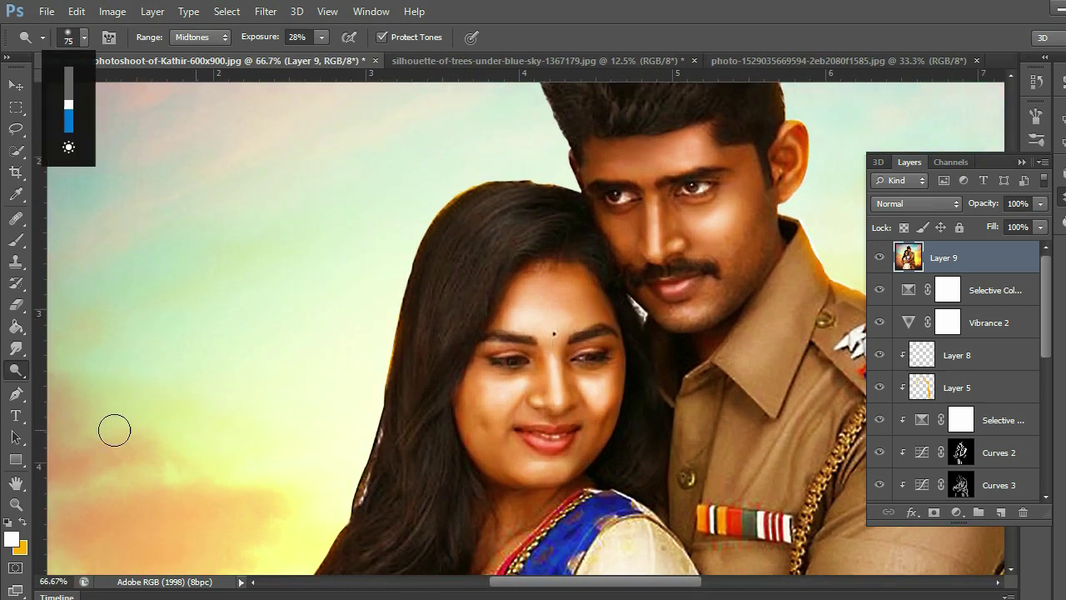
# - Smudge the woman's left cheek and eyebrow area with a 56 px Smudge brush
pyautogui.click(16, 348)
pyautogui.hotkey('ctrl', '+')
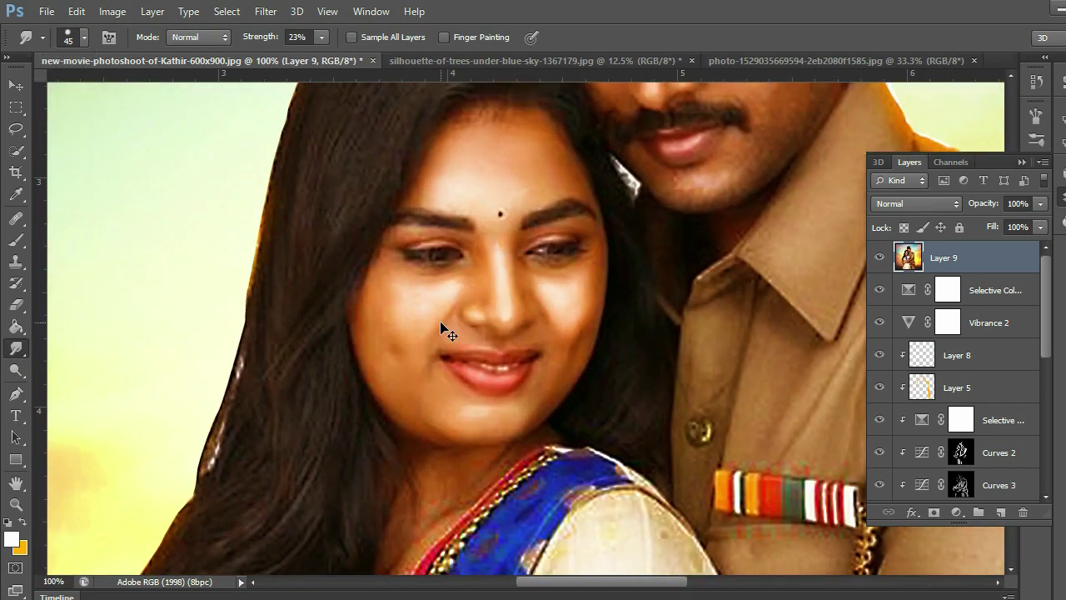
pyautogui.hotkey('ctrl', '+')
pyautogui.rightClick(435, 296)
pyautogui.write('56')
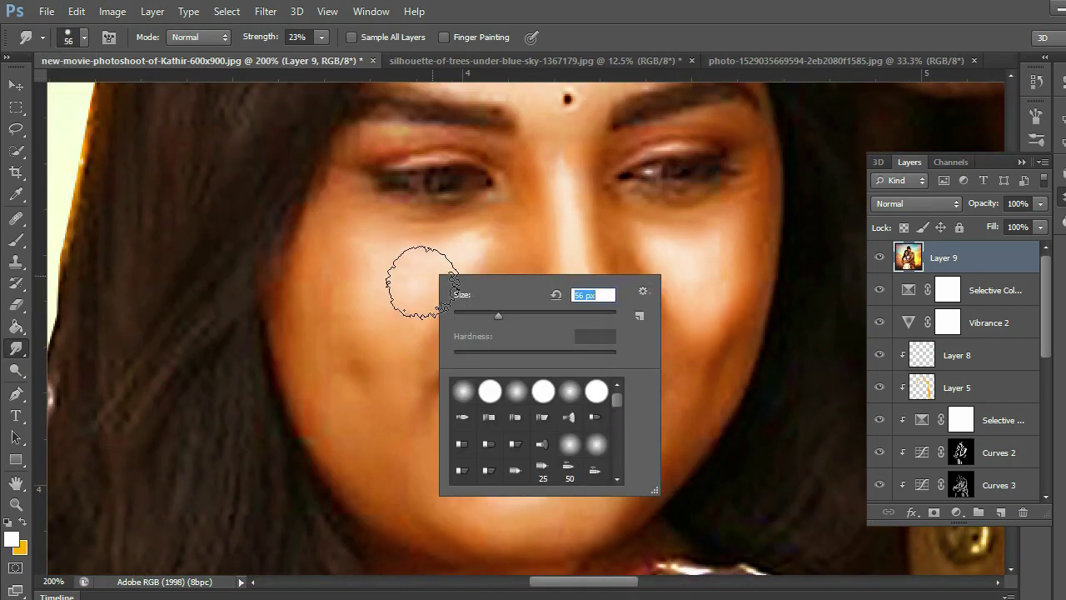
pyautogui.press('Return')
pyautogui.moveTo(404, 274); pyautogui.dragTo(363, 375)
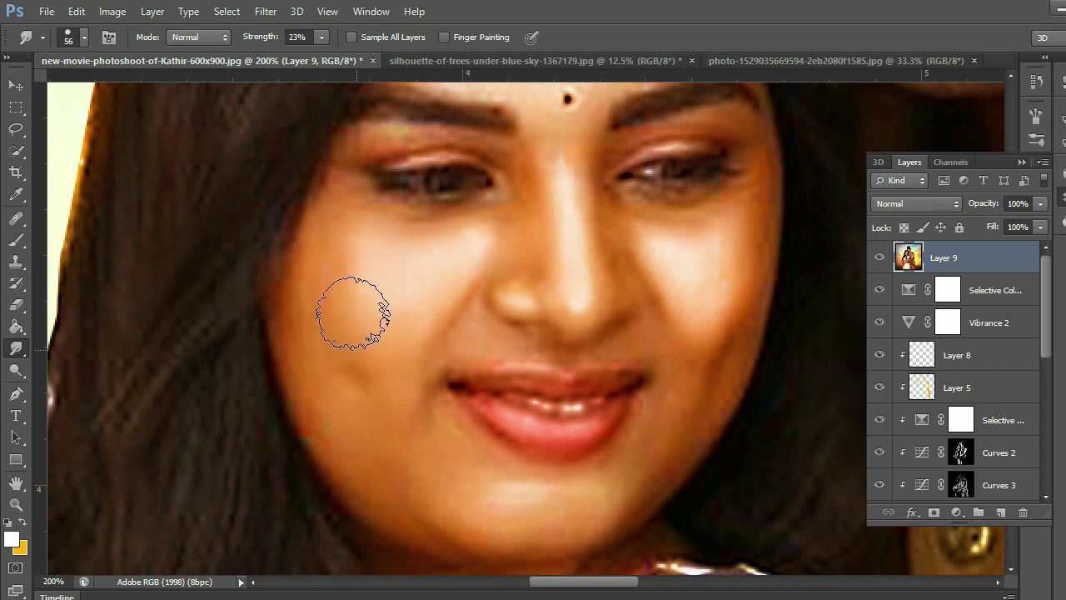
pyautogui.scroll(3, 648, 375)
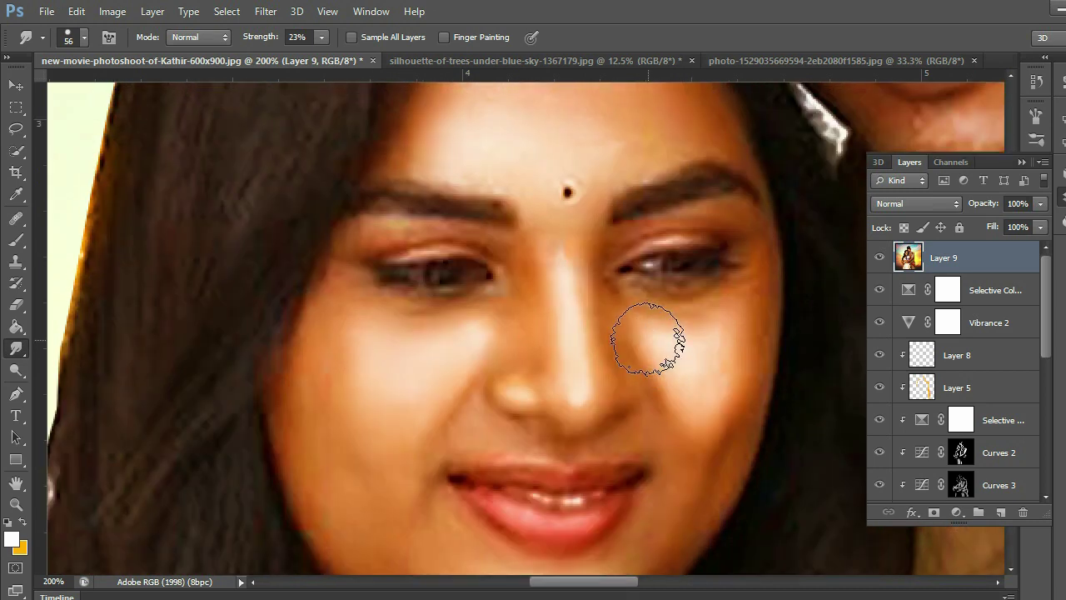
pyautogui.moveTo(454, 367)
pyautogui.mouseDown()
pyautogui.moveTo(398, 308)
pyautogui.moveTo(375, 309)
pyautogui.mouseUp()
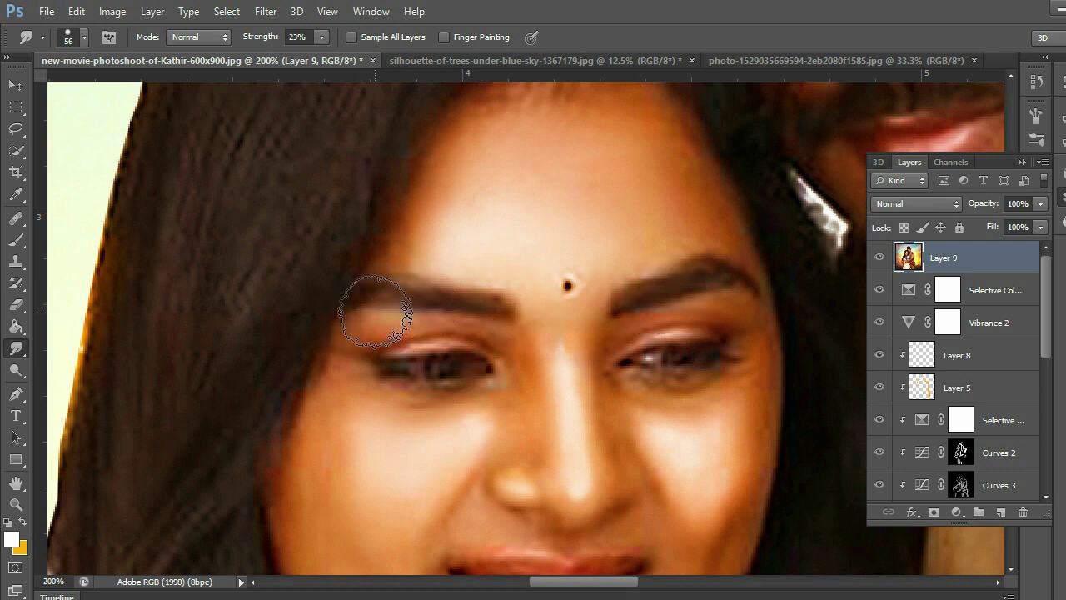
# - Switch to the Dodge tool with a smaller brush and zoom in on the couple
pyautogui.hotkey('ctrl', '-')
pyautogui.scroll(-2, 593, 460)
pyautogui.hotkey('ctrl', '-')
pyautogui.hotkey('ctrl', '+')
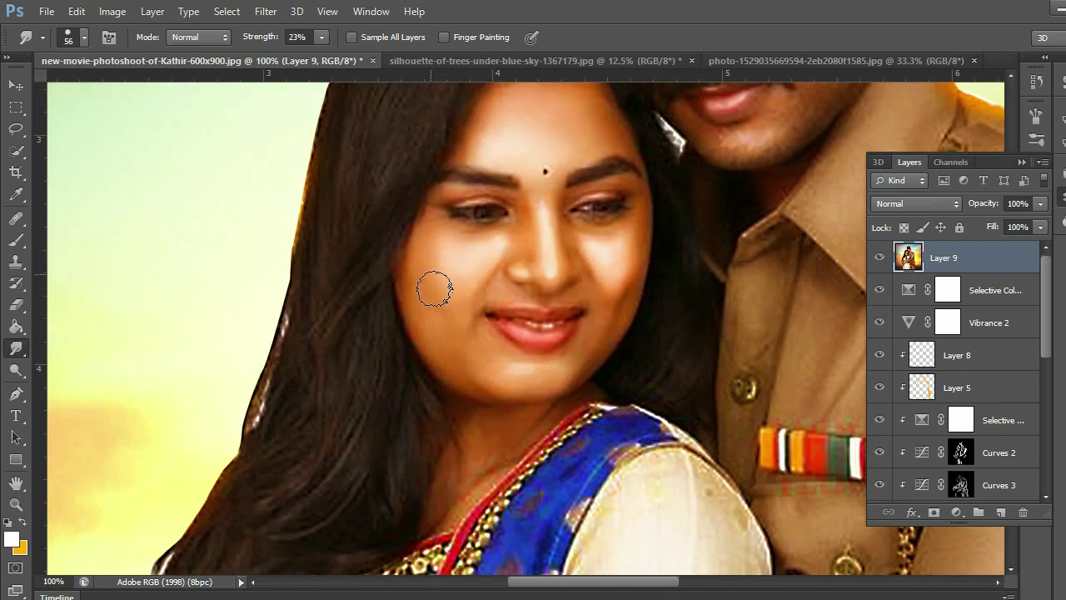
pyautogui.click(15, 370)
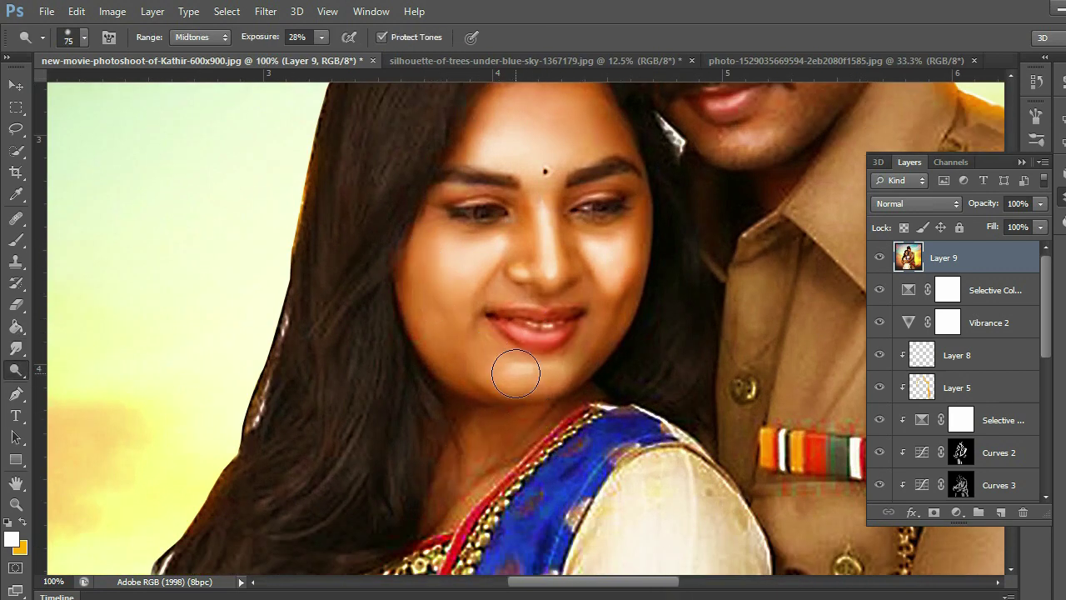
pyautogui.press('[')
pyautogui.press('[')
pyautogui.press('[')
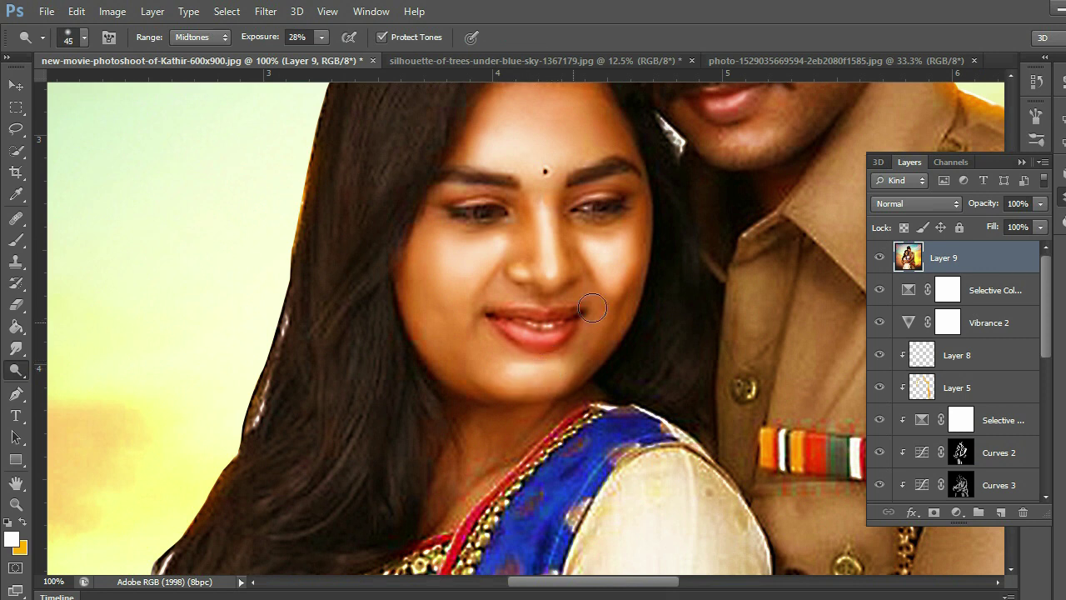
pyautogui.press('[')
pyautogui.press('[')
pyautogui.press('[')
pyautogui.keyDown('alt'); pyautogui.scroll(3, 592, 309); pyautogui.keyUp('alt')
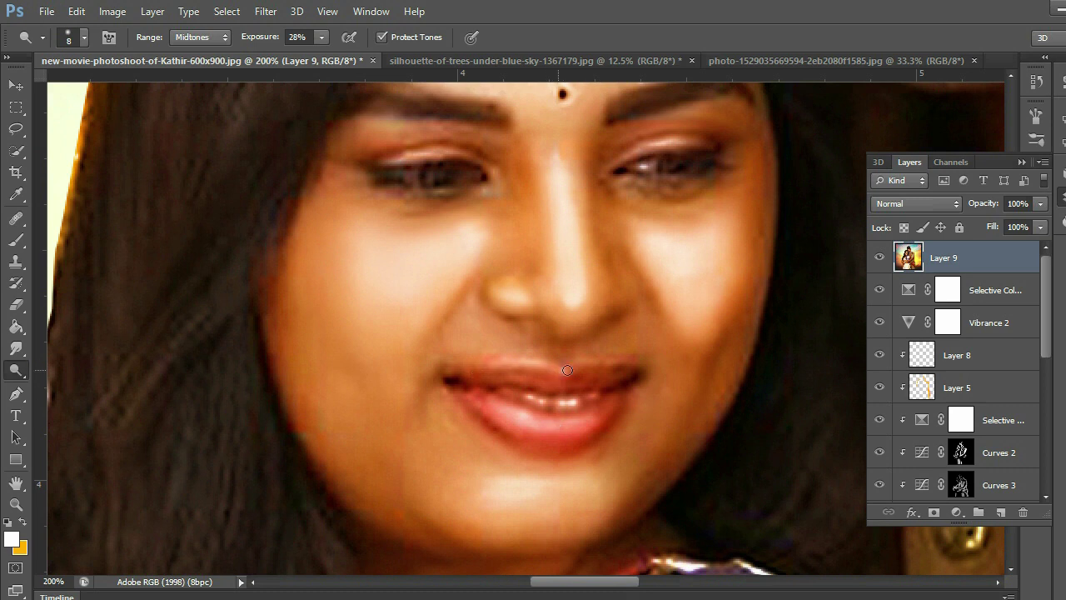
pyautogui.keyDown('alt'); pyautogui.scroll(-5, 633, 366); pyautogui.keyUp('alt')
pyautogui.keyDown('alt'); pyautogui.scroll(-1, 654, 350); pyautogui.keyUp('alt')
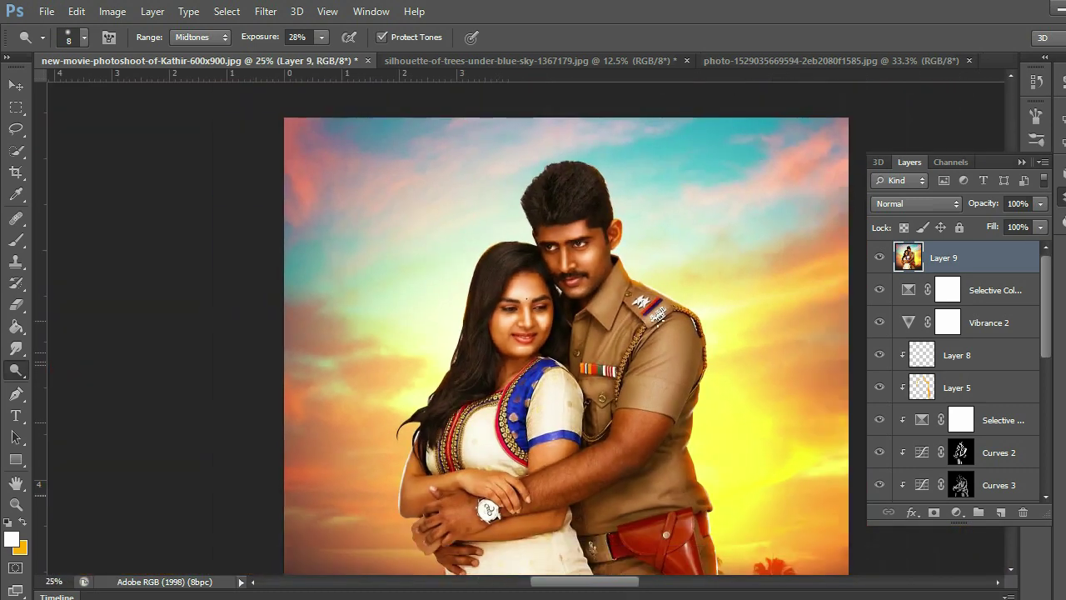
pyautogui.hotkey('ctrl', '+')
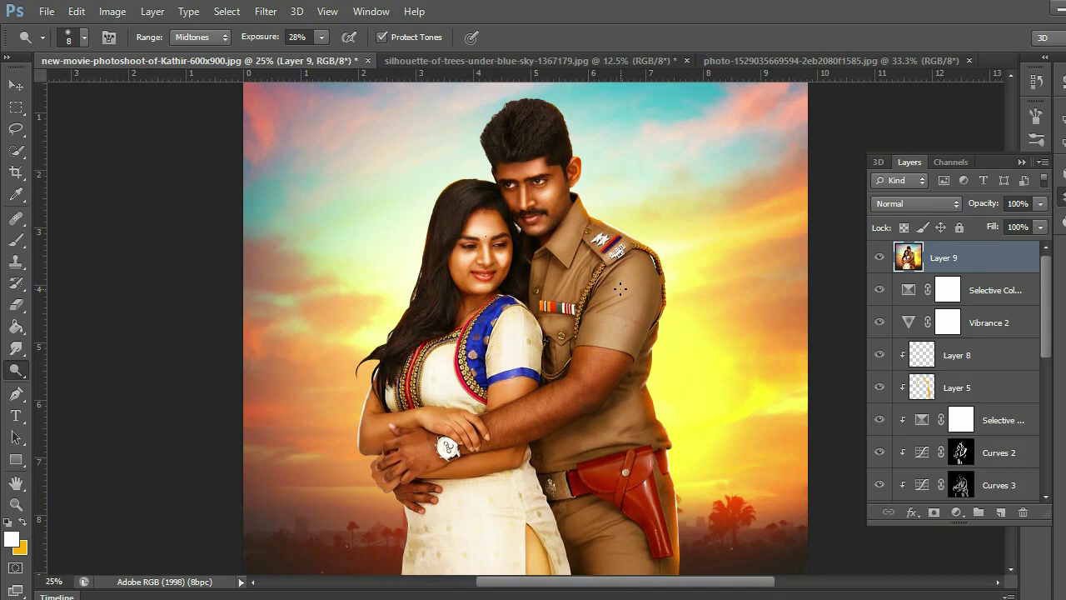
pyautogui.hotkey('ctrl', '+')
pyautogui.hotkey('ctrl', '+')
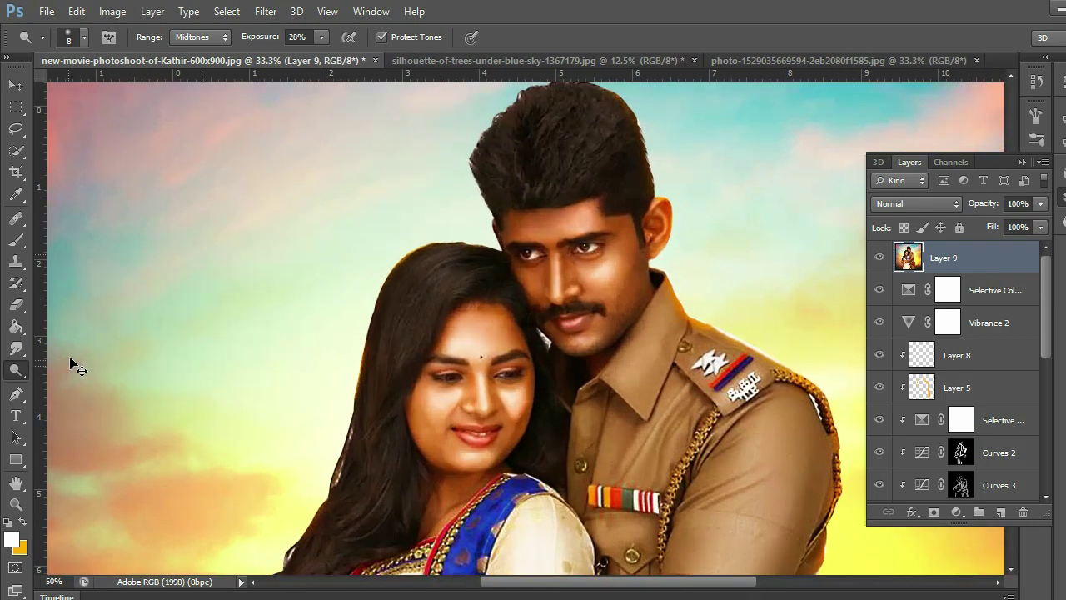
# - Return to the Smudge tool with a smaller brush on the magnified woman's face
pyautogui.hotkey('ctrl', '+')
pyautogui.press('r')
pyautogui.hotkey('ctrl', '+')
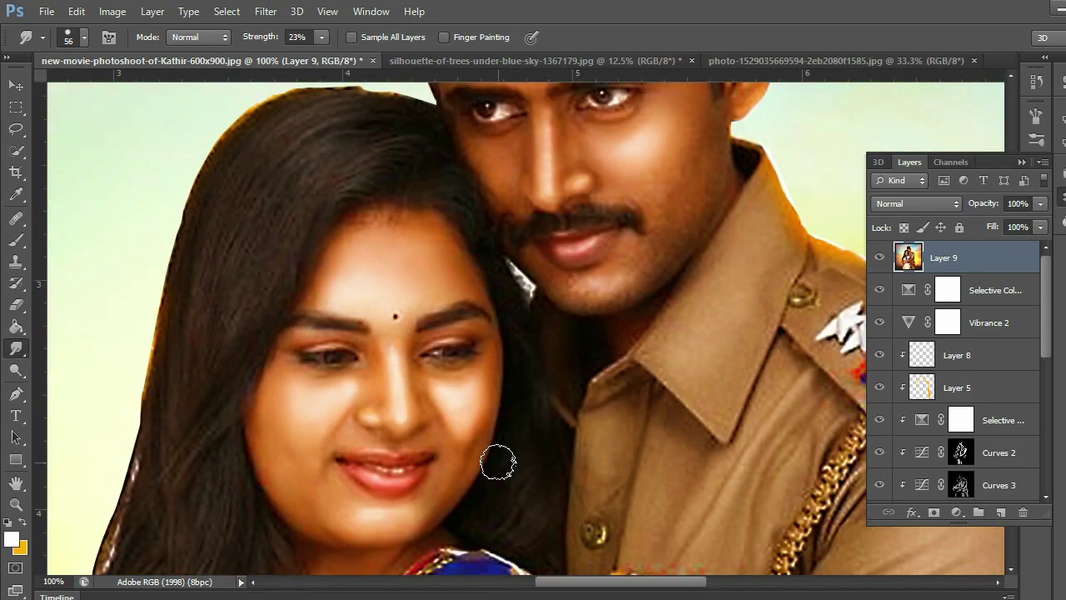
pyautogui.hotkey('ctrl', '+')
pyautogui.scroll(-5, 507, 400)
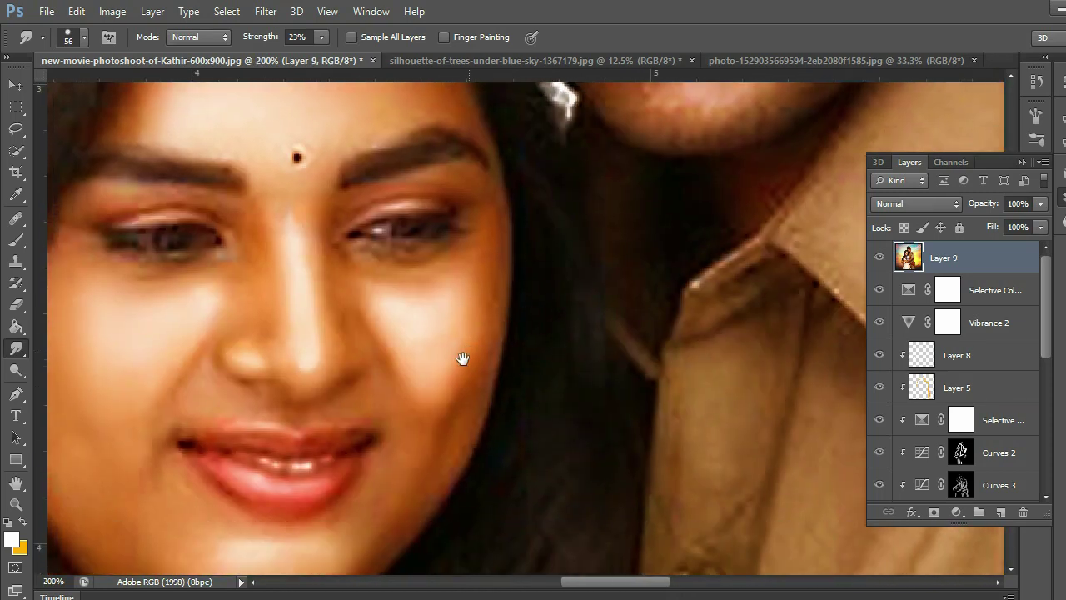
pyautogui.press('[')
pyautogui.press('[')
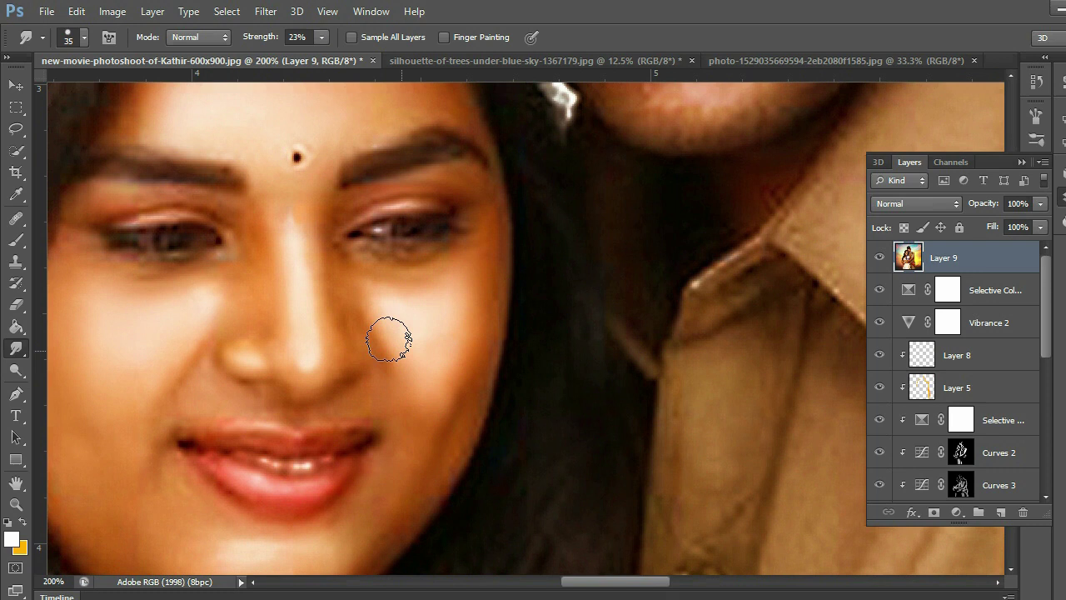
# - Switch back to the Dodge tool with a 121 px brush and zoom out to 33.3%
pyautogui.click(16, 369)
pyautogui.click(62, 362)
pyautogui.rightClick(453, 293)
pyautogui.click(562, 332)
pyautogui.press('Return')
pyautogui.hotkey('ctrl', '-')
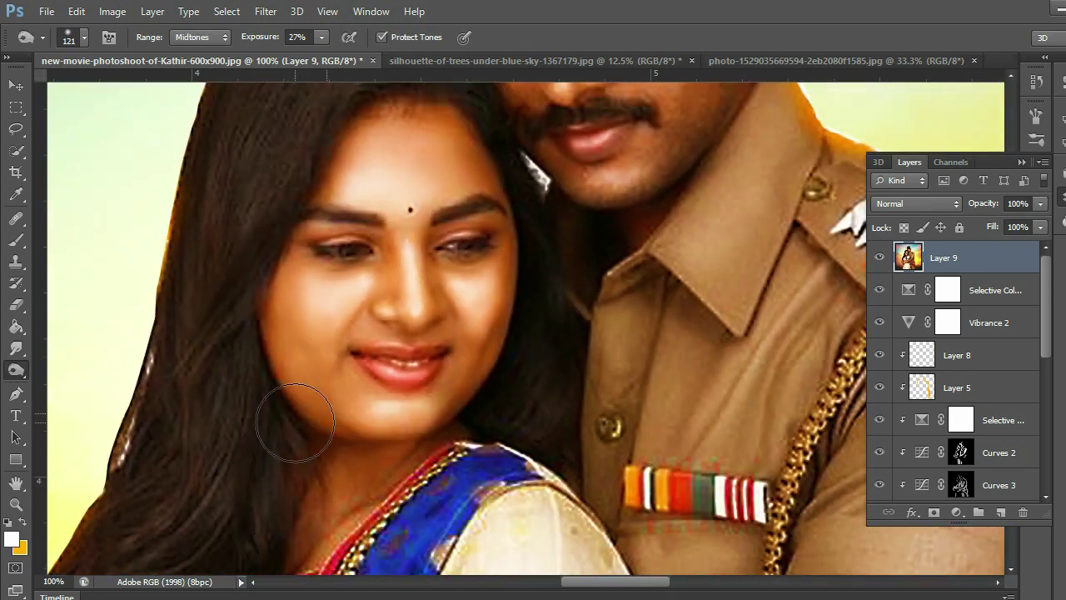
pyautogui.hotkey('ctrl', '+')
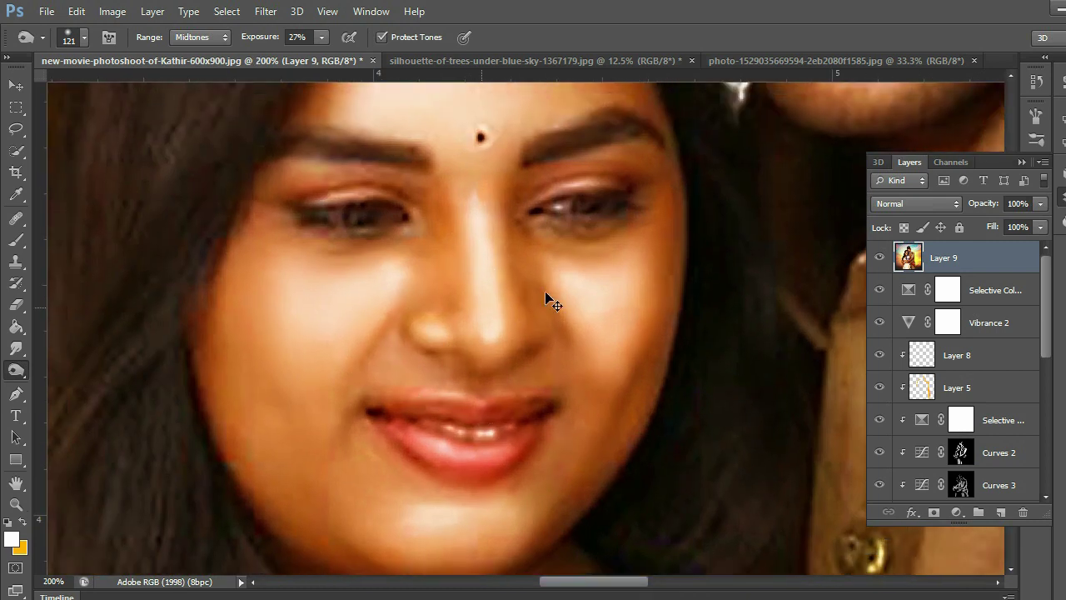
pyautogui.hotkey('ctrl', '-')
pyautogui.hotkey('ctrl', '-')
pyautogui.hotkey('ctrl', '-')
pyautogui.hotkey('ctrl', '-')
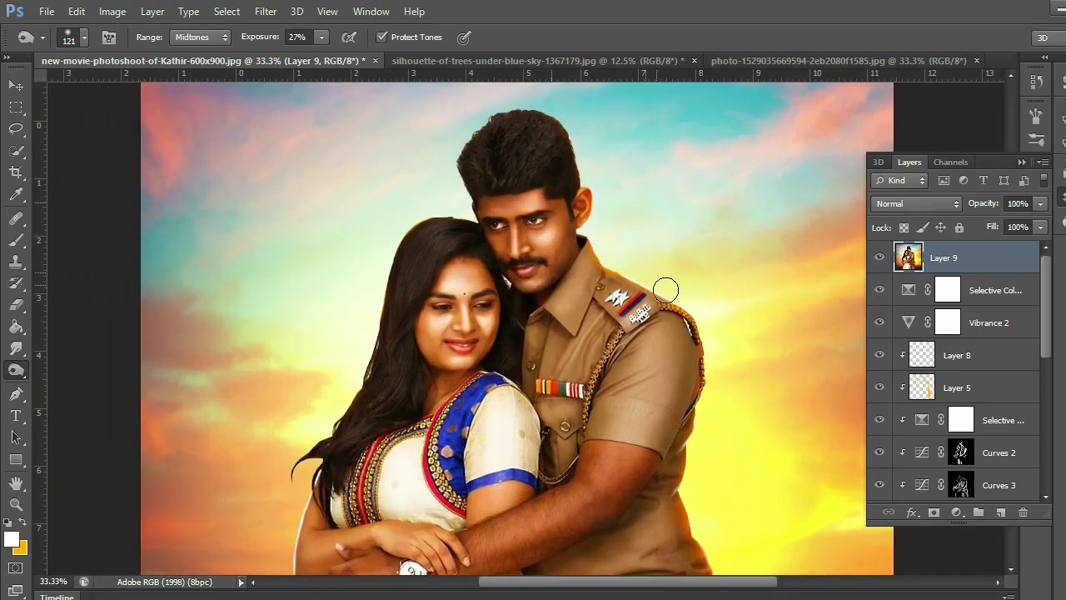
pyautogui.hotkey('ctrl', '+')
pyautogui.hotkey('ctrl', '-')
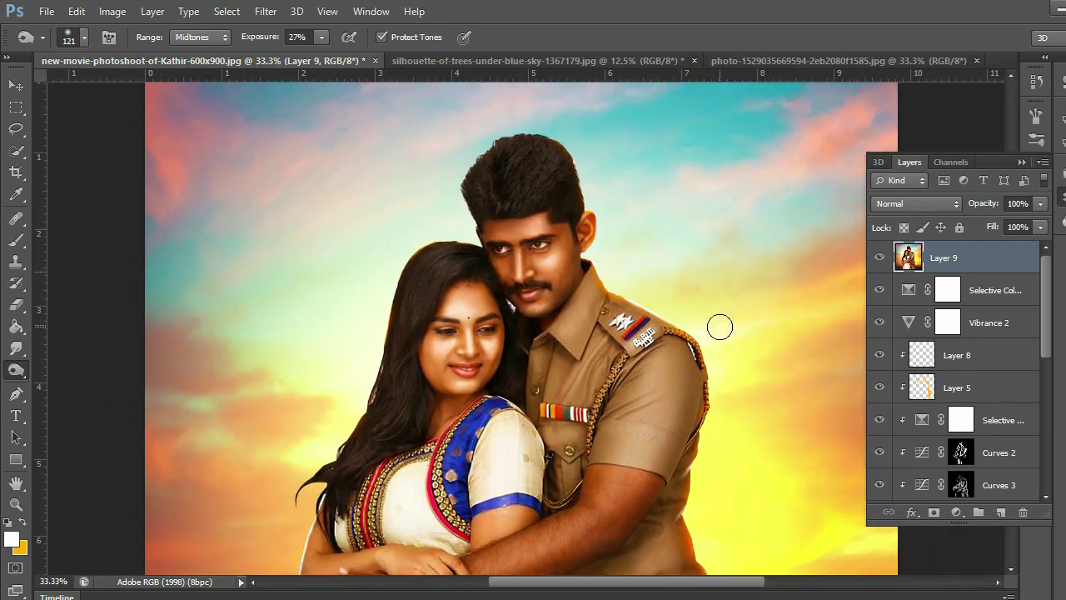
pyautogui.hotkey('ctrl', '-')
pyautogui.hotkey('ctrl', '-')
pyautogui.hotkey('ctrl', '-')
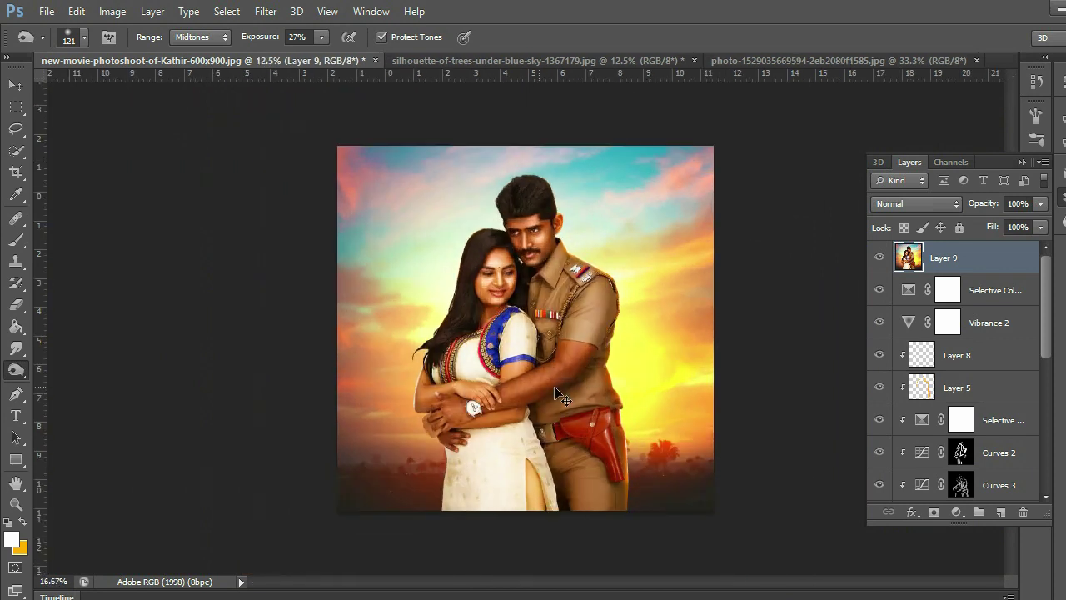
pyautogui.hotkey('ctrl', '+')
pyautogui.hotkey('ctrl', '+')
pyautogui.hotkey('ctrl', '+')
pyautogui.rightClick(9, 373)
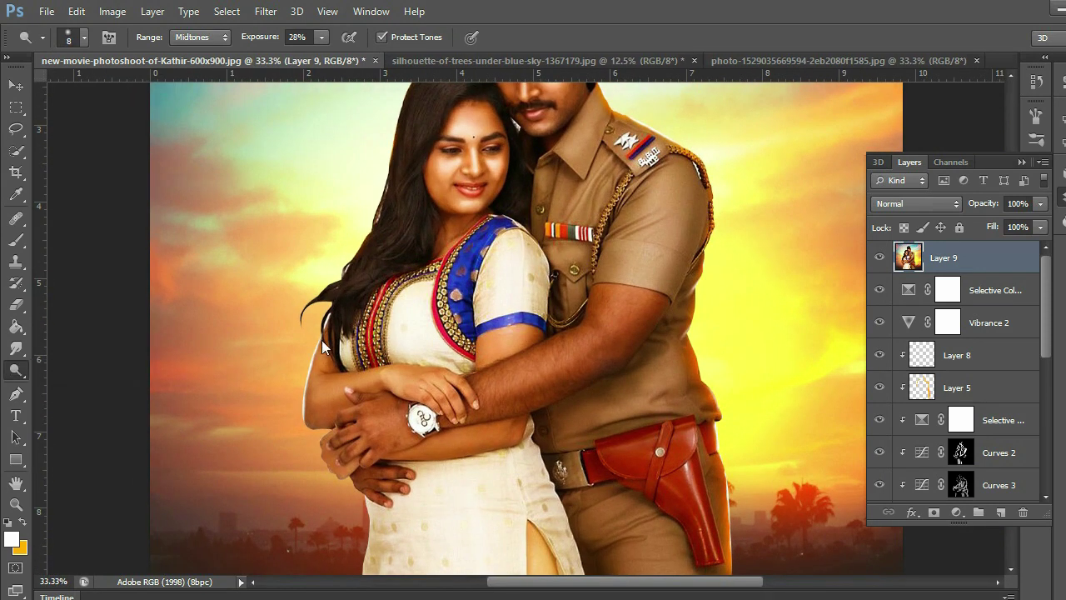
# - Burn the man's upper sleeve, forearm and hand darker
pyautogui.click(67, 381)
pyautogui.hotkey('ctrl', '+')
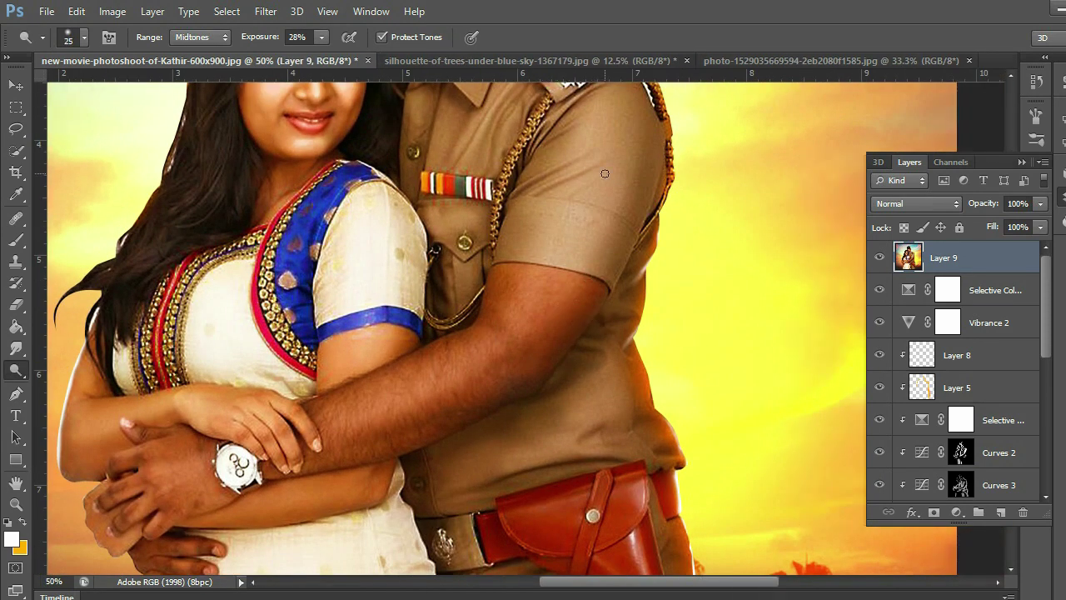
pyautogui.moveTo(609, 127)
pyautogui.mouseDown()
pyautogui.moveTo(588, 153)
pyautogui.moveTo(560, 254)
pyautogui.mouseUp()
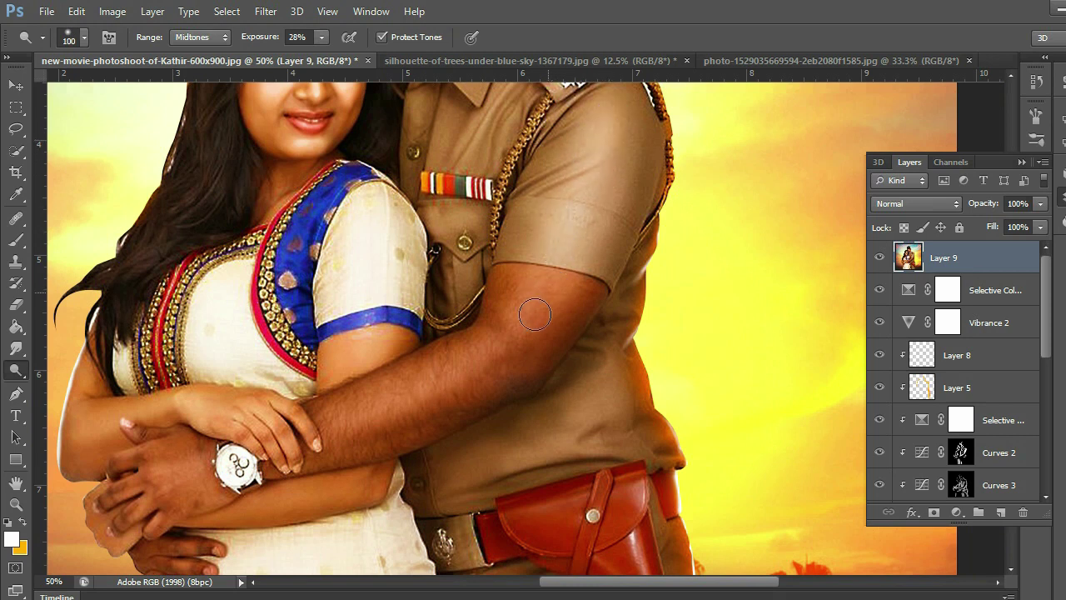
pyautogui.moveTo(535, 314); pyautogui.dragTo(501, 348)
pyautogui.moveTo(330, 416)
pyautogui.mouseDown()
pyautogui.moveTo(479, 360)
pyautogui.moveTo(491, 371)
pyautogui.moveTo(560, 255)
pyautogui.mouseUp()
pyautogui.moveTo(180, 457); pyautogui.dragTo(188, 463)
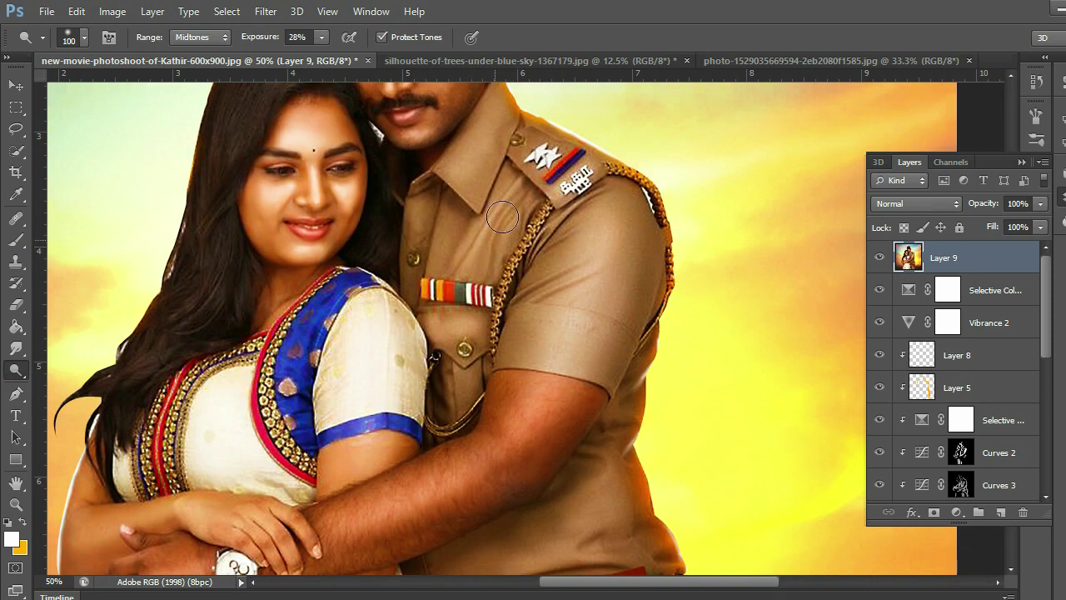
# - Zoom out to 25% and duplicate Layer 9 as Layer 9 copy
pyautogui.scroll(2, 458, 250)
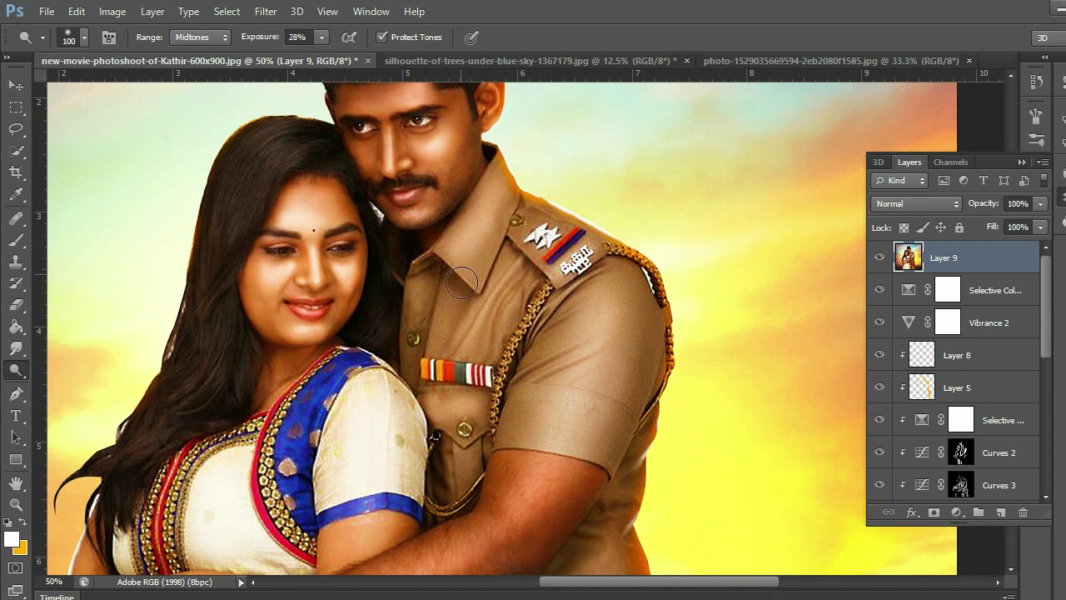
pyautogui.scroll(-3, 462, 283)
pyautogui.scroll(-4, 519, 358)
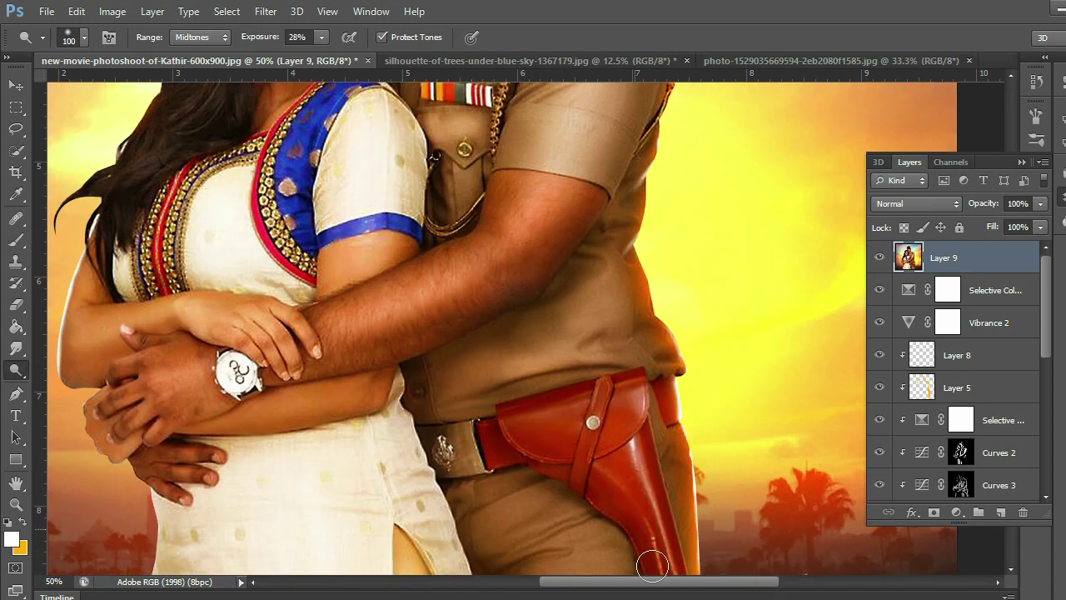
pyautogui.scroll(-2, 608, 483)
pyautogui.scroll(-3, 583, 524)
pyautogui.rightClick(666, 333)
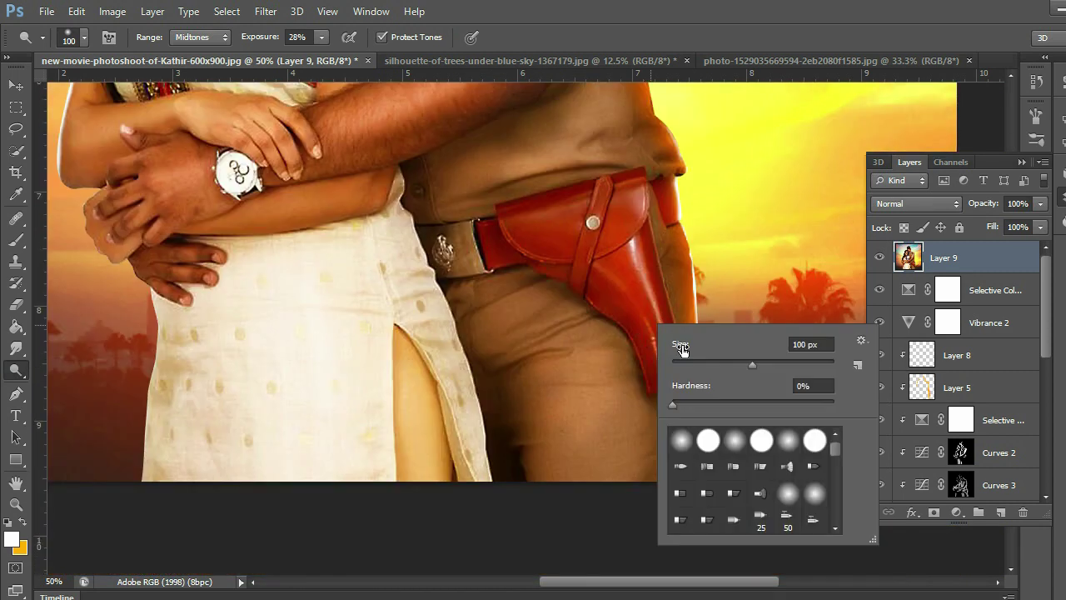
pyautogui.press('Return')
pyautogui.scroll(2, 504, 400)
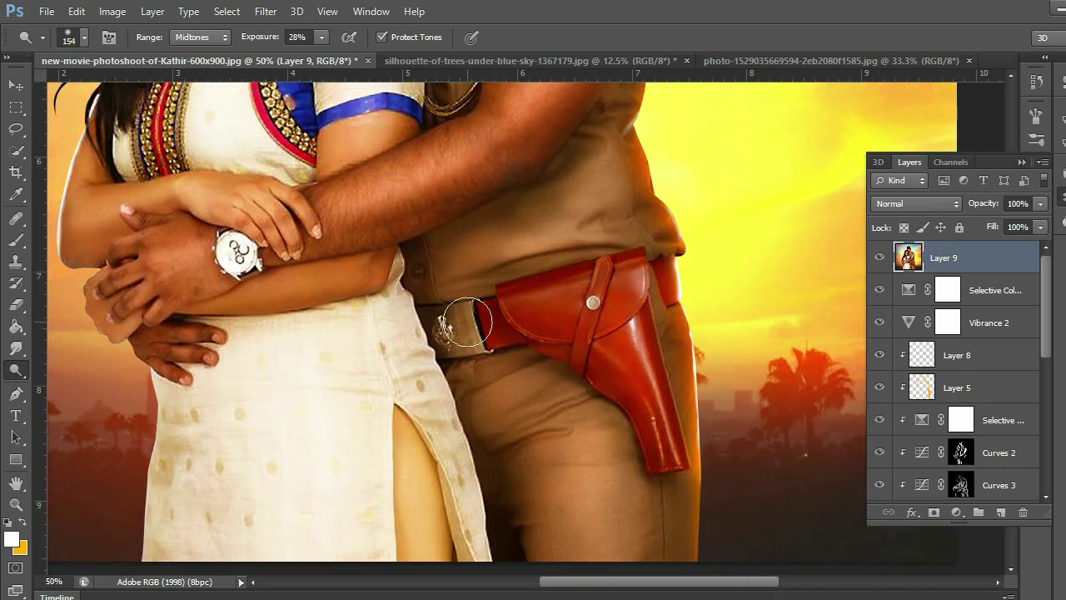
pyautogui.scroll(2, 601, 337)
pyautogui.scroll(5, 617, 343)
pyautogui.hotkey('ctrl', '-')
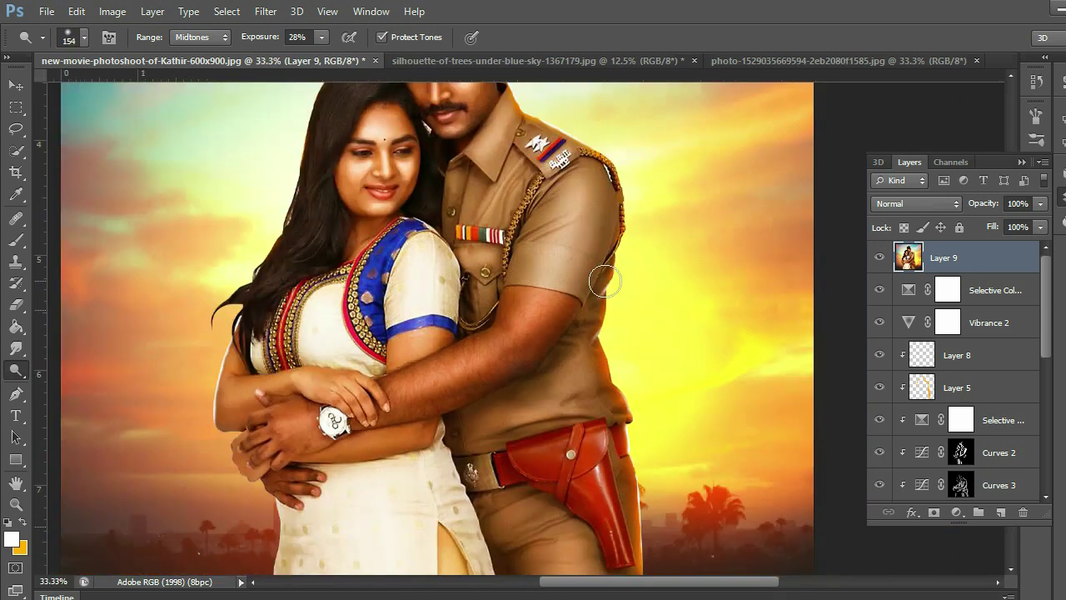
pyautogui.hotkey('ctrl', '-')
pyautogui.hotkey('ctrl', '-')
pyautogui.hotkey('ctrl', '+')
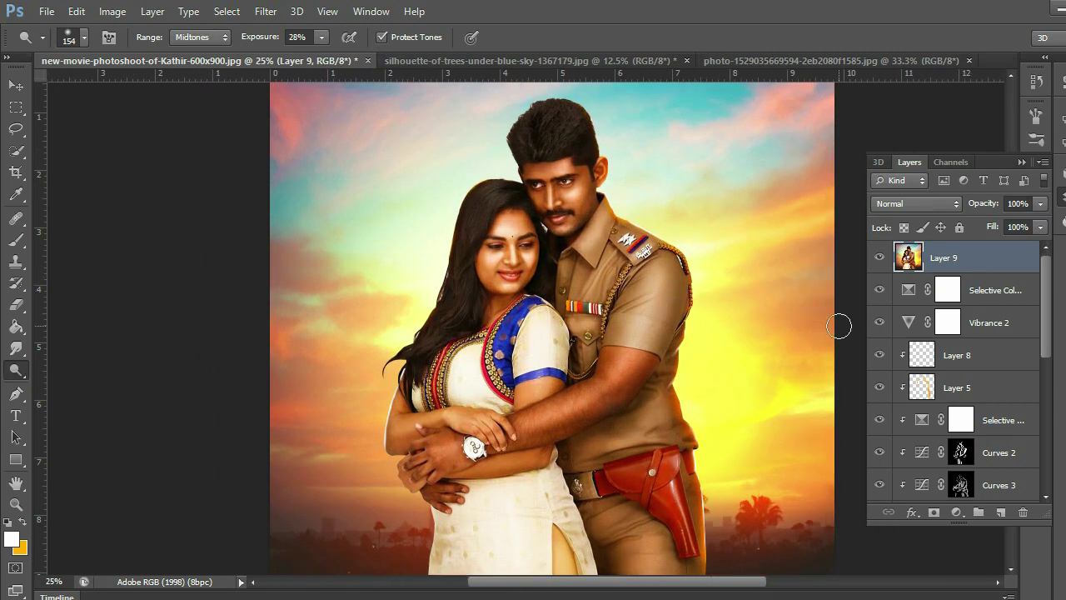
pyautogui.hotkey('ctrl', 'j')
# - Apply a Soft Grain texture from the Filter Gallery with slightly reduced intensity
pyautogui.click(266, 11)
pyautogui.click(317, 76)
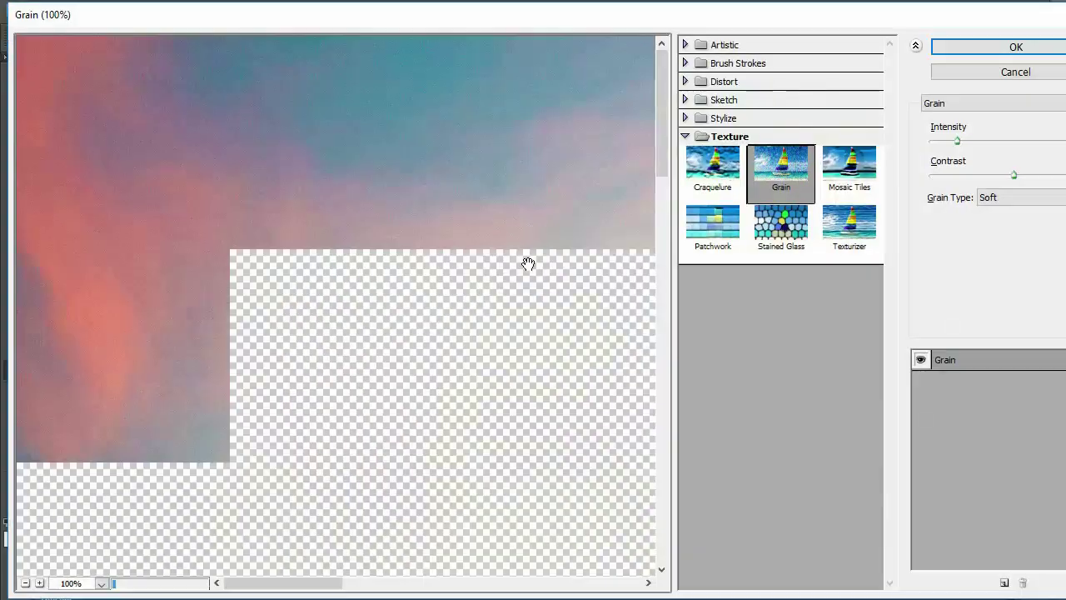
pyautogui.hotkey('ctrl', '-')
pyautogui.hotkey('ctrl', '-')
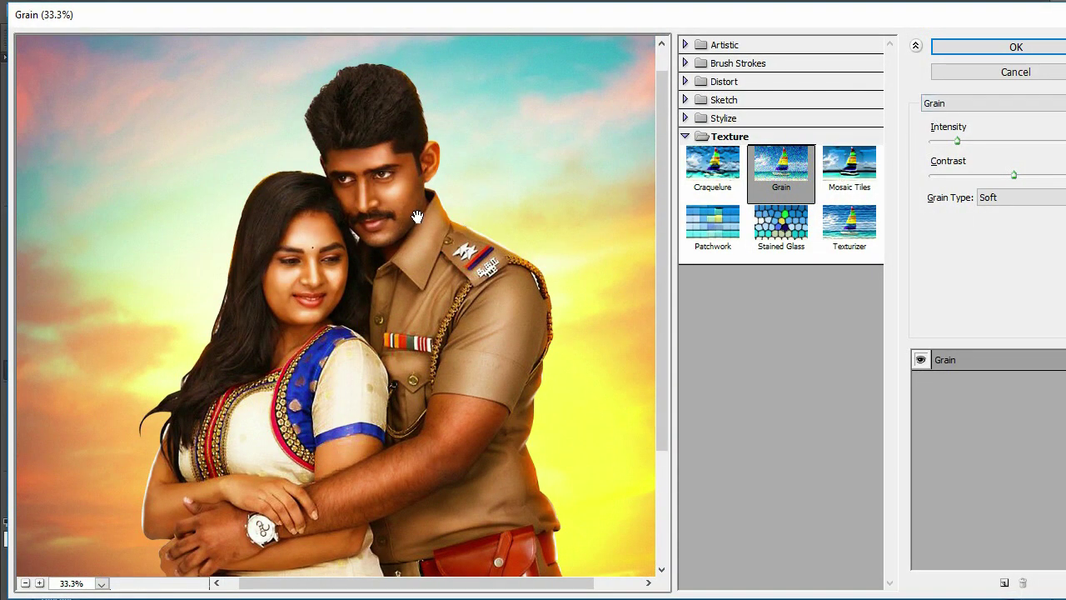
pyautogui.hotkey('ctrl', '+')
pyautogui.hotkey('ctrl', '+')
pyautogui.hotkey('ctrl', '+')
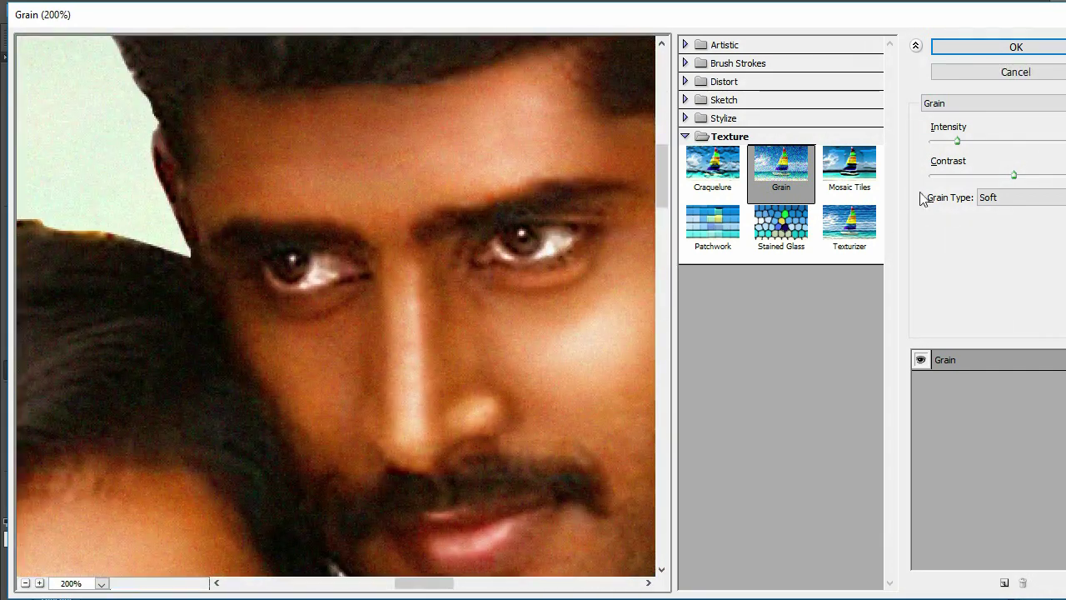
pyautogui.moveTo(952, 141); pyautogui.dragTo(949, 142)
pyautogui.press('Return')
pyautogui.hotkey('ctrl', '+')
pyautogui.hotkey('ctrl', '+')
pyautogui.hotkey('ctrl', '+')
# - Zoom out and duplicate the grained layer as Layer 9 copy 2
pyautogui.hotkey('ctrl', '-')
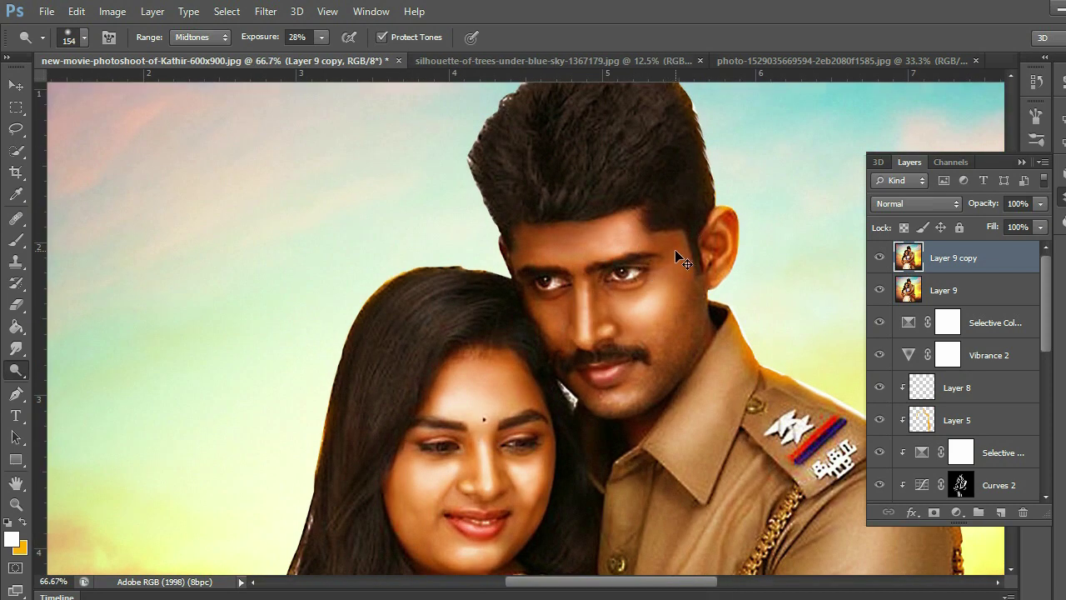
pyautogui.hotkey('ctrl', '-')
pyautogui.hotkey('ctrl', '-')
pyautogui.hotkey('ctrl', '-')
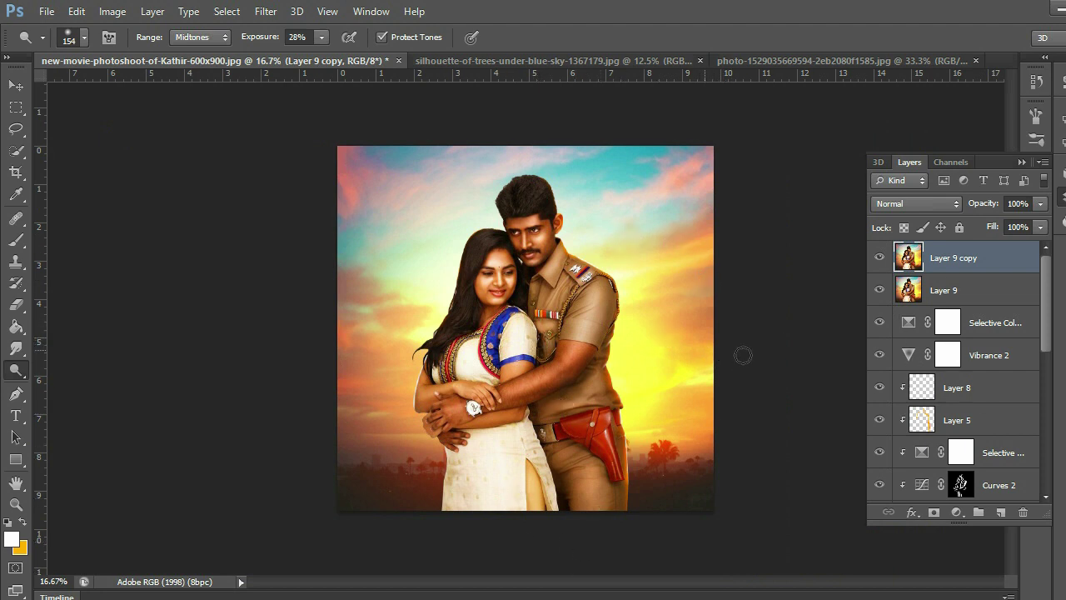
pyautogui.hotkey('ctrl', 'j')
# - Add a Photo Filter adjustment layer with its density lowered to about 22%
pyautogui.press('v')
pyautogui.click(76, 11)
pyautogui.click(957, 511)
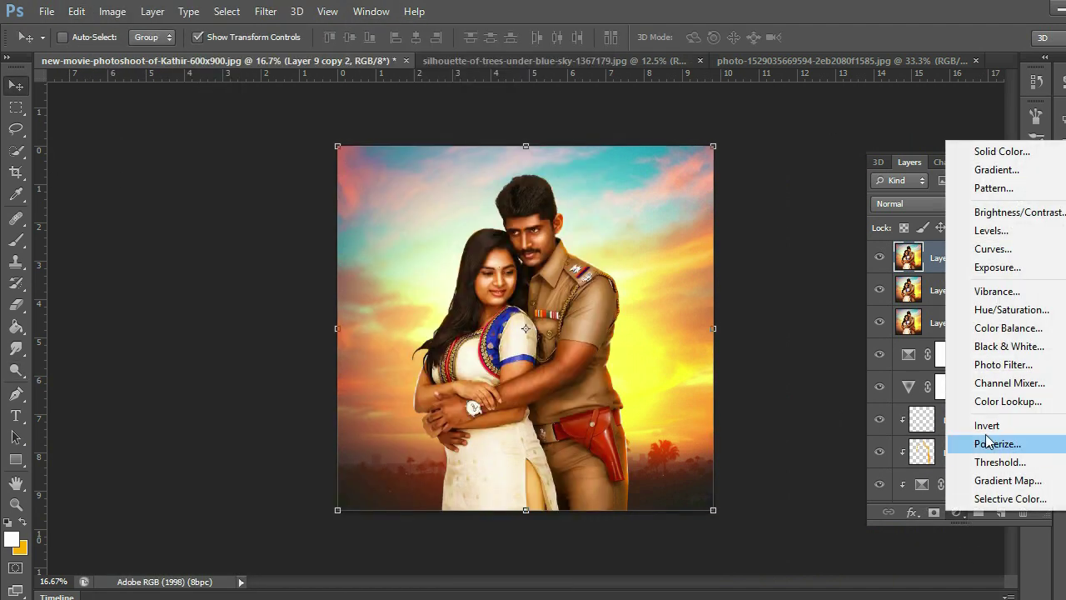
pyautogui.click(991, 364)
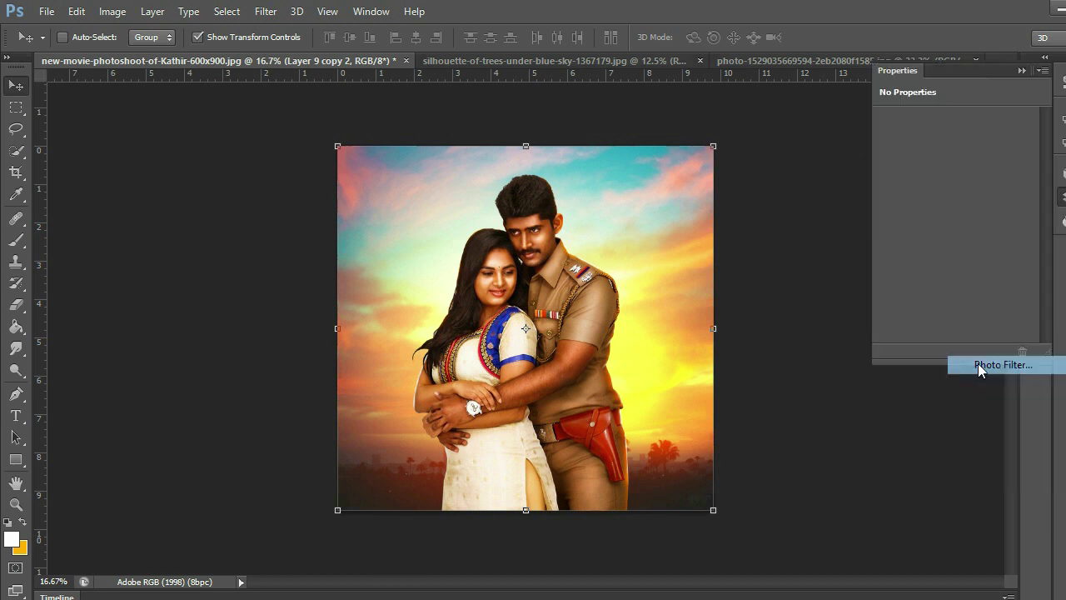
pyautogui.moveTo(990, 191); pyautogui.dragTo(914, 194)
# - Set the Photo Filter colour to Orange, then zoom out to view the whole image
pyautogui.click(965, 127)
pyautogui.click(967, 152)
pyautogui.press('Down')
pyautogui.press('Down')
pyautogui.press('Down')
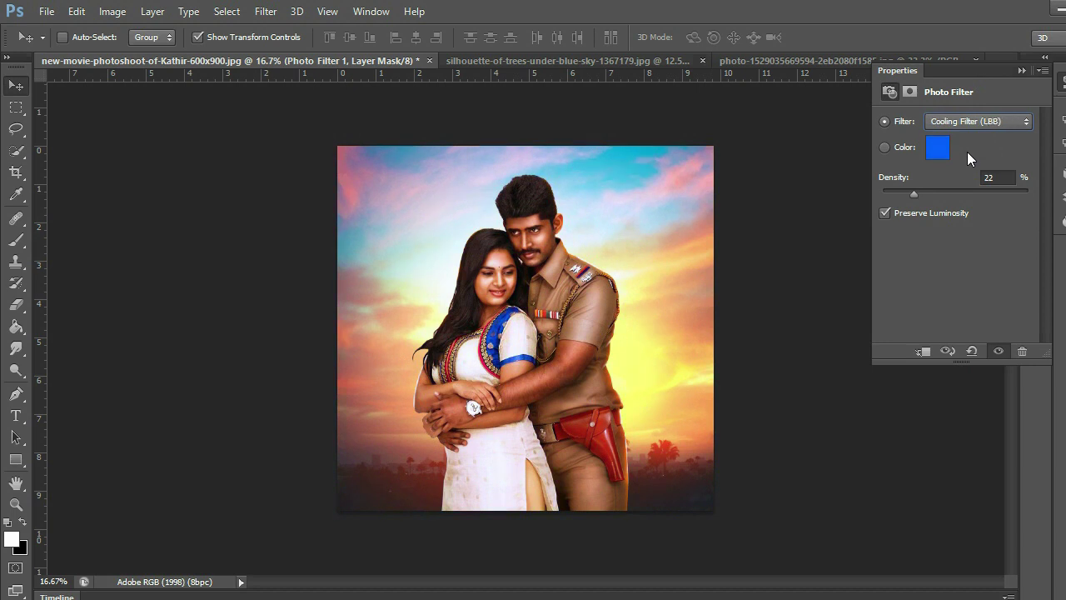
pyautogui.press('Down')
pyautogui.press('Down')
pyautogui.press('Down')
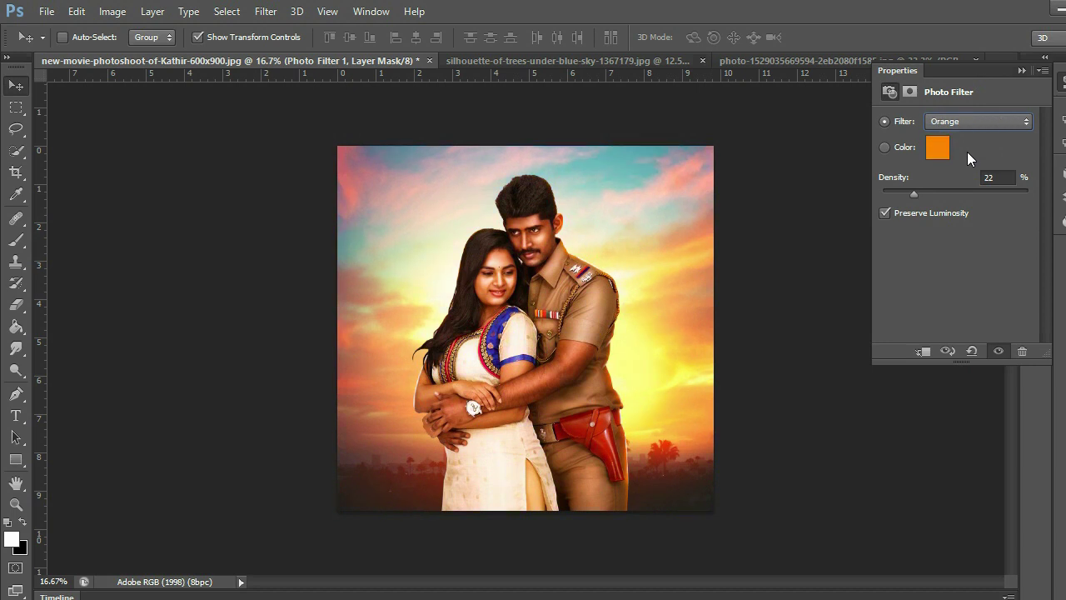
pyautogui.press('Down')
pyautogui.press('Up')
pyautogui.scroll(1, 652, 222)
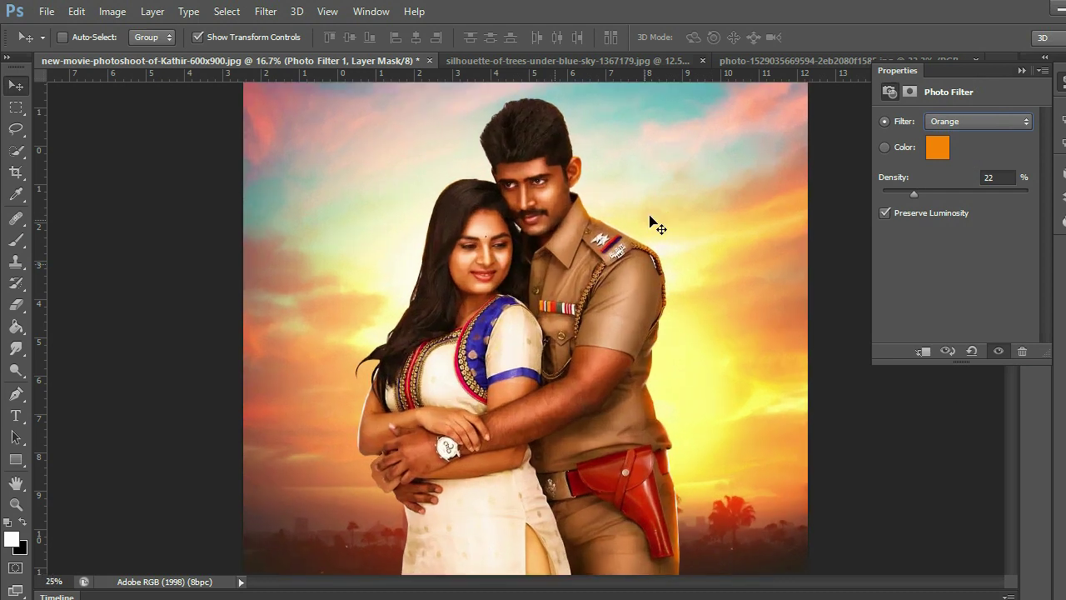
pyautogui.scroll(2, 579, 191)
pyautogui.moveTo(524, 354); pyautogui.dragTo(483, 521)
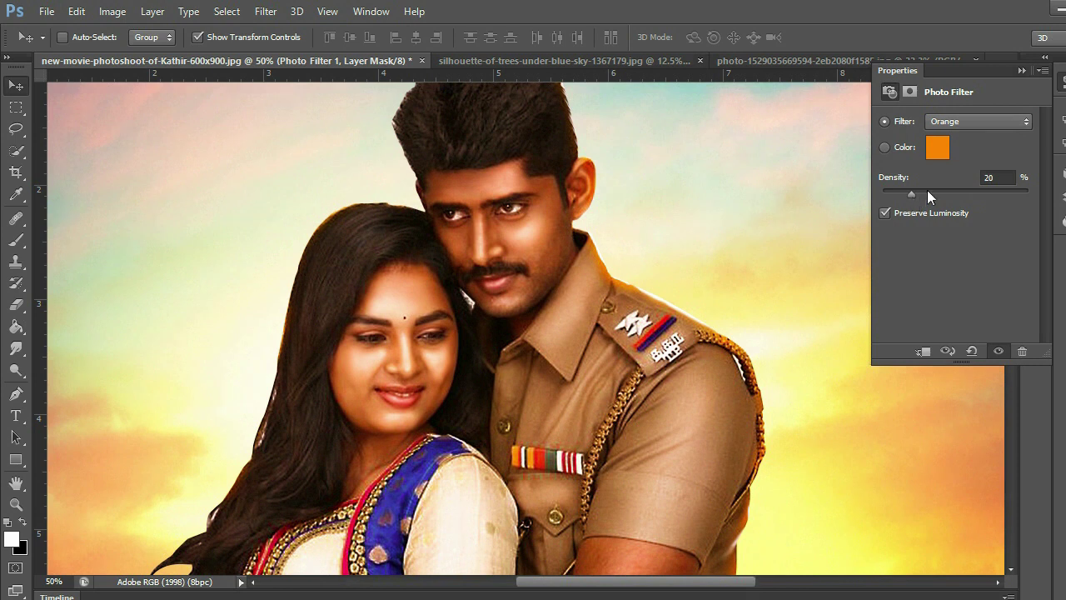
pyautogui.hotkey('ctrl', '-')
pyautogui.hotkey('ctrl', '-')
pyautogui.hotkey('ctrl', '-')
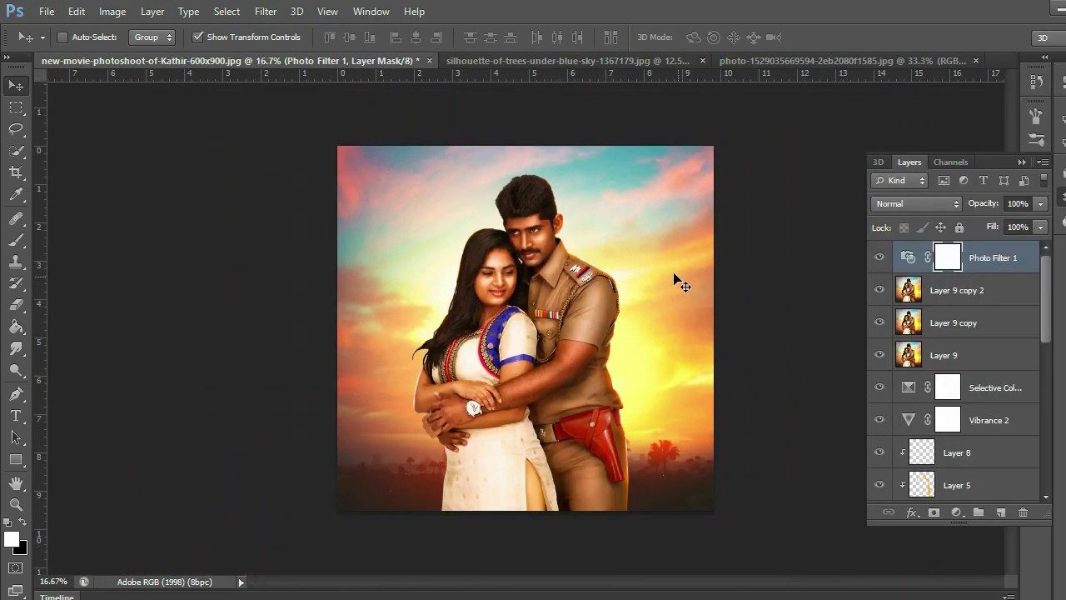
pyautogui.hotkey('ctrl', '+')
pyautogui.hotkey('ctrl', '+')
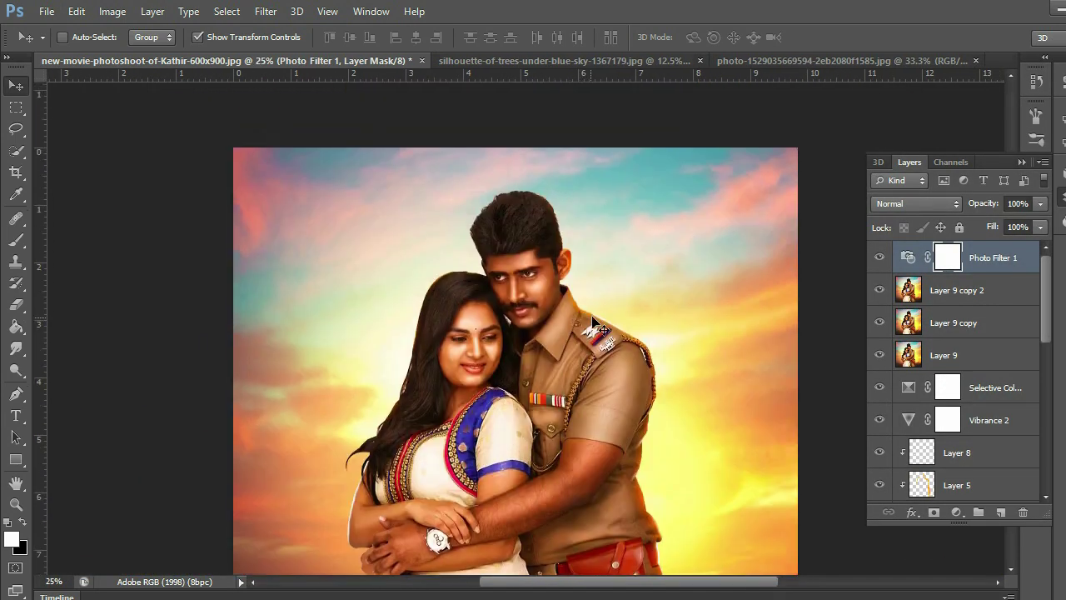
pyautogui.hotkey('ctrl', '+')
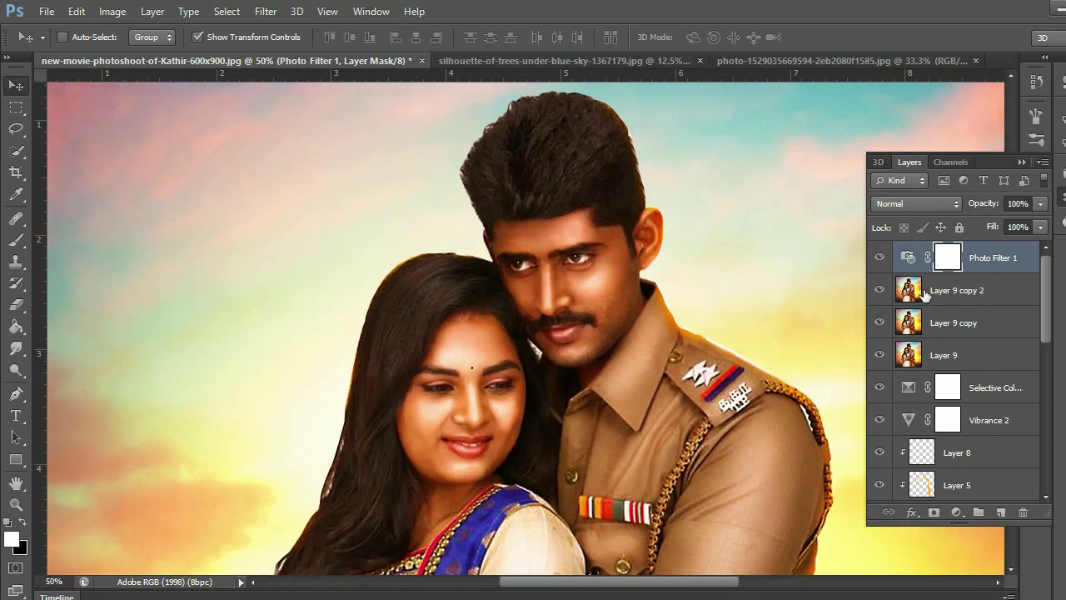
pyautogui.click(925, 293)
pyautogui.click(16, 370)
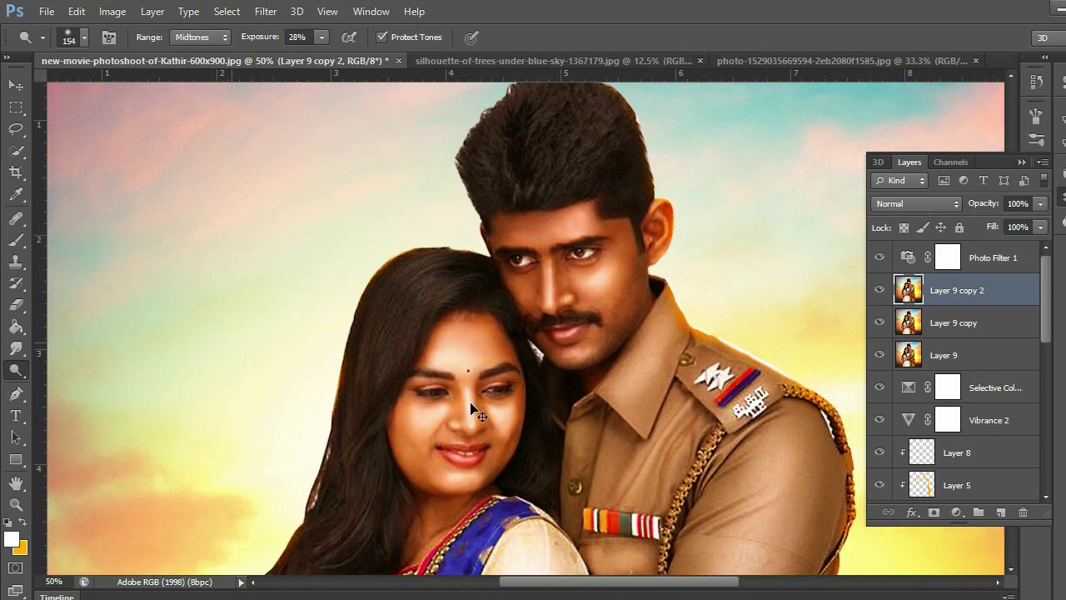
pyautogui.hotkey('ctrl', '+')
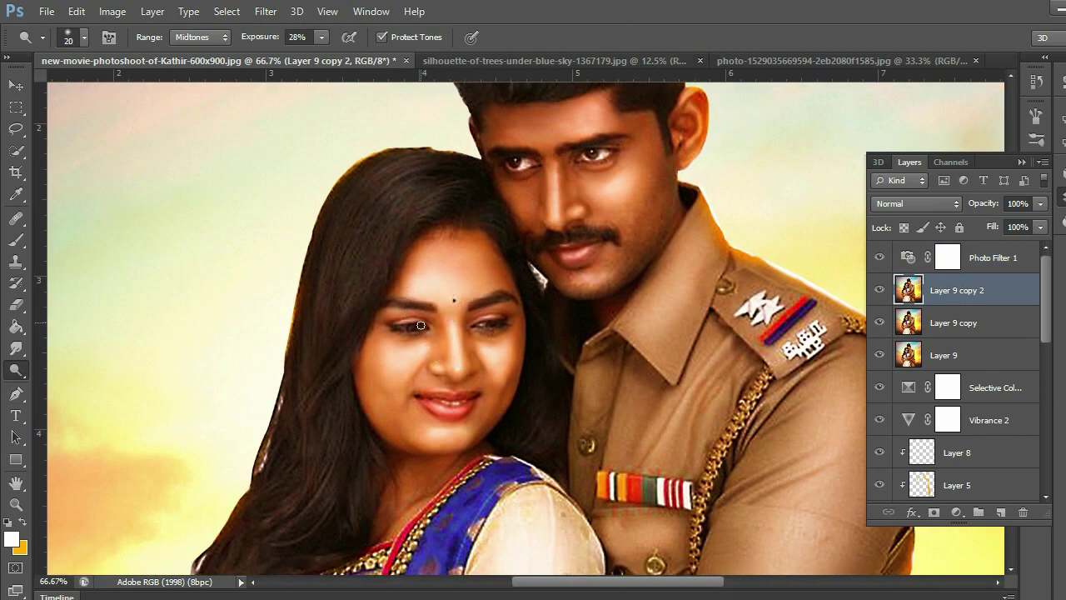
pyautogui.hotkey('ctrl', '+')
pyautogui.hotkey('ctrl', '+')
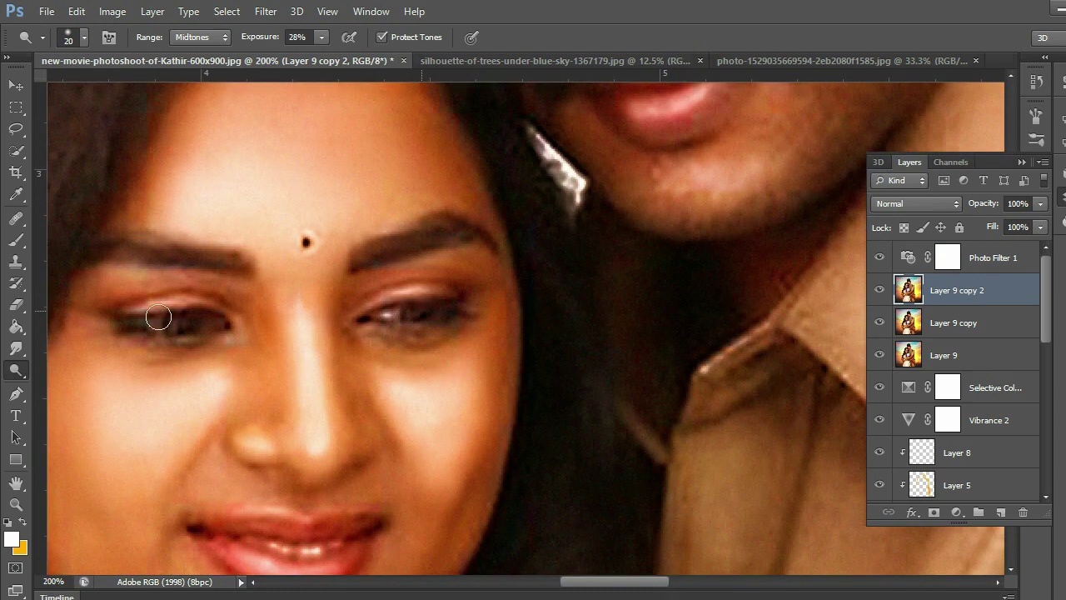
pyautogui.hotkey('ctrl', '-')
pyautogui.hotkey('ctrl', '-')
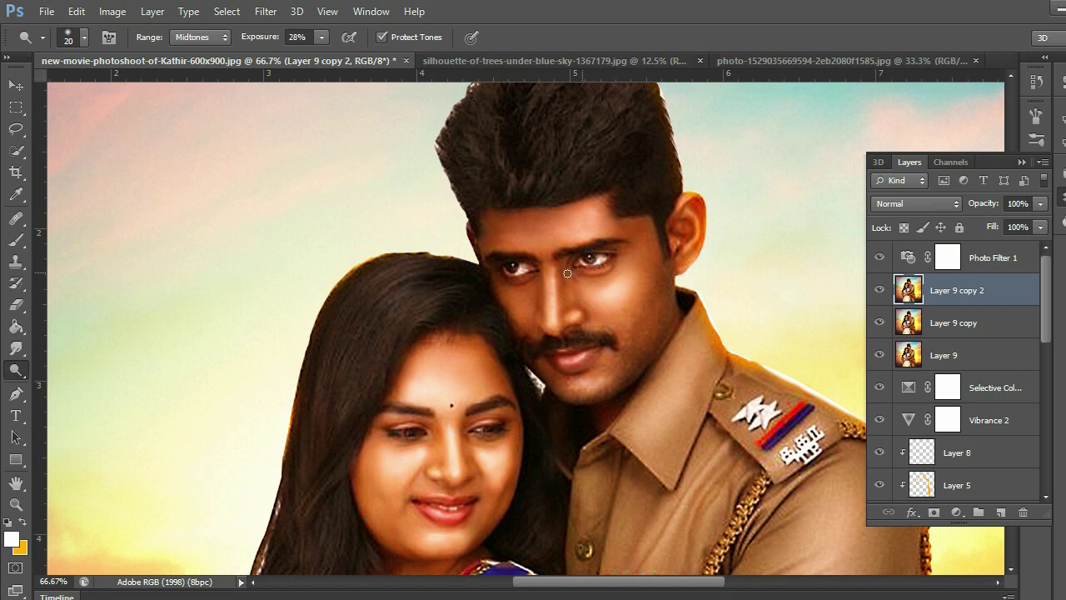
pyautogui.hotkey('ctrl', '-')
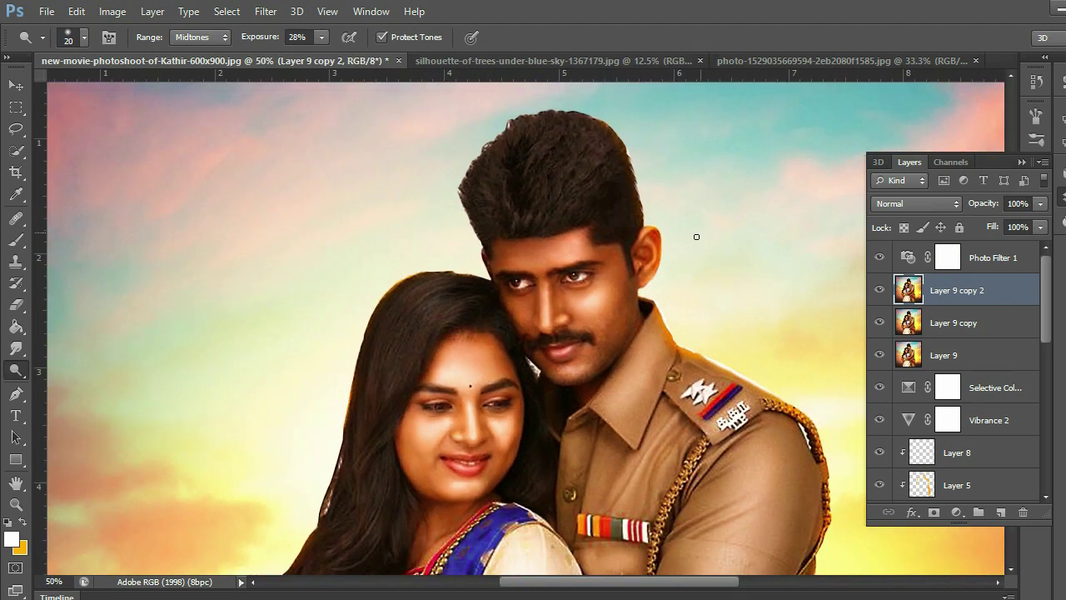
pyautogui.hotkey('ctrl', '-')
pyautogui.hotkey('ctrl', '-')
pyautogui.hotkey('ctrl', '-')
pyautogui.hotkey('ctrl', '-')
pyautogui.hotkey('ctrl', '+')
pyautogui.hotkey('ctrl', '+')
pyautogui.scroll(-5, 920, 288)
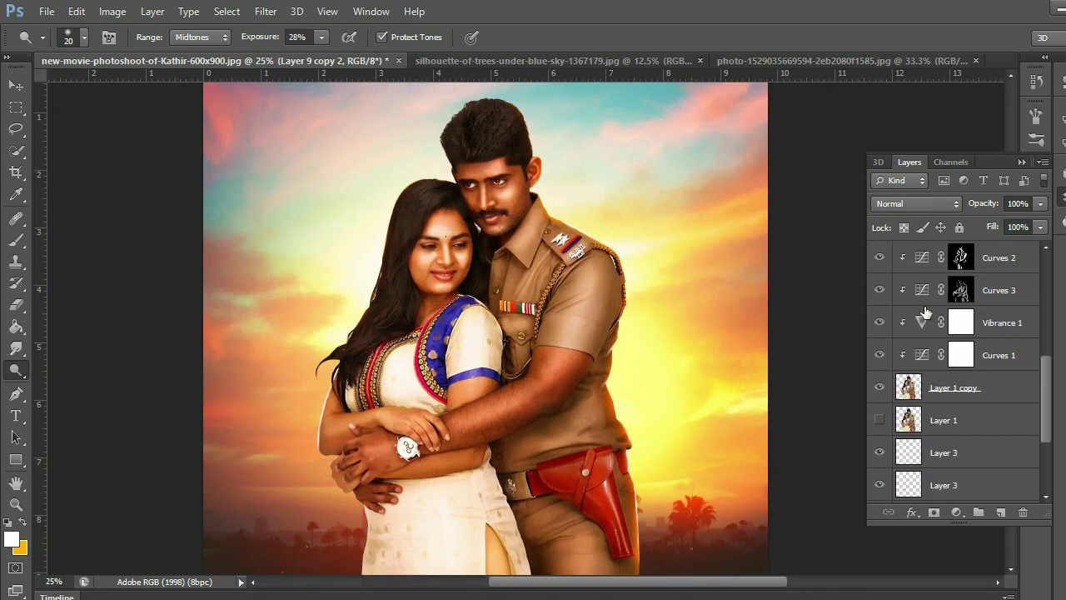
pyautogui.scroll(-5, 908, 300)
pyautogui.scroll(10, 924, 364)
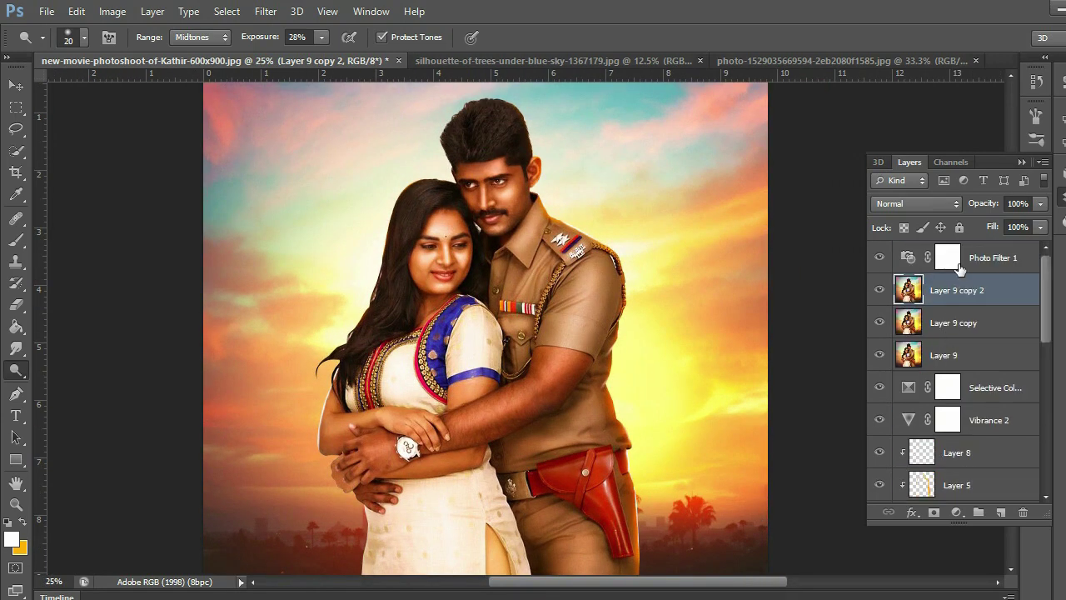
pyautogui.click(968, 266)
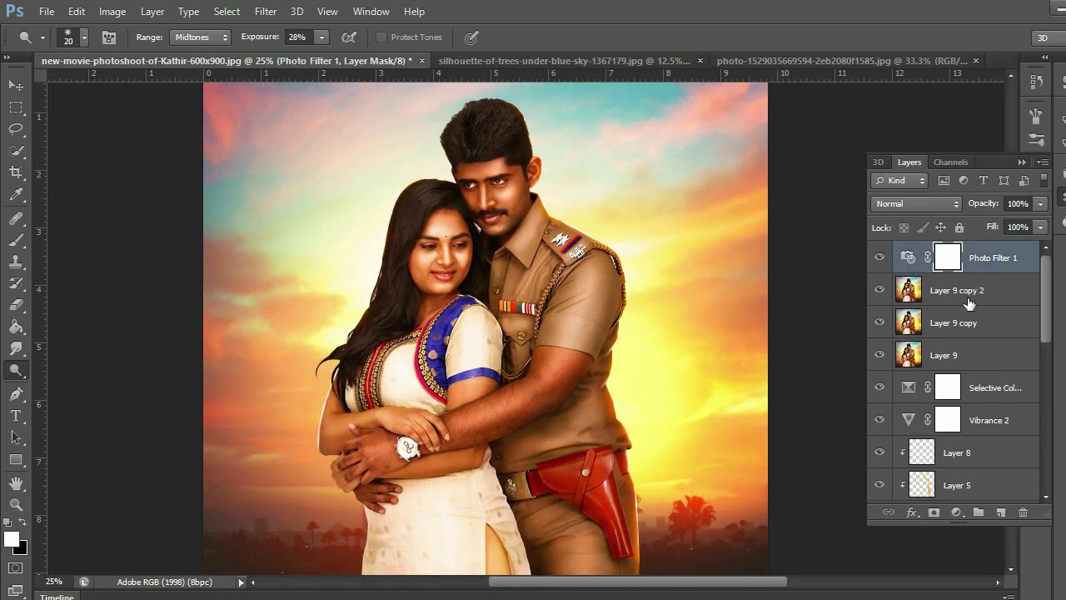
pyautogui.scroll(-10, 960, 330)
pyautogui.rightClick(962, 488)
# - Flatten the image to one Background layer, discarding the hidden layers
pyautogui.click(985, 436)
pyautogui.press('Return')
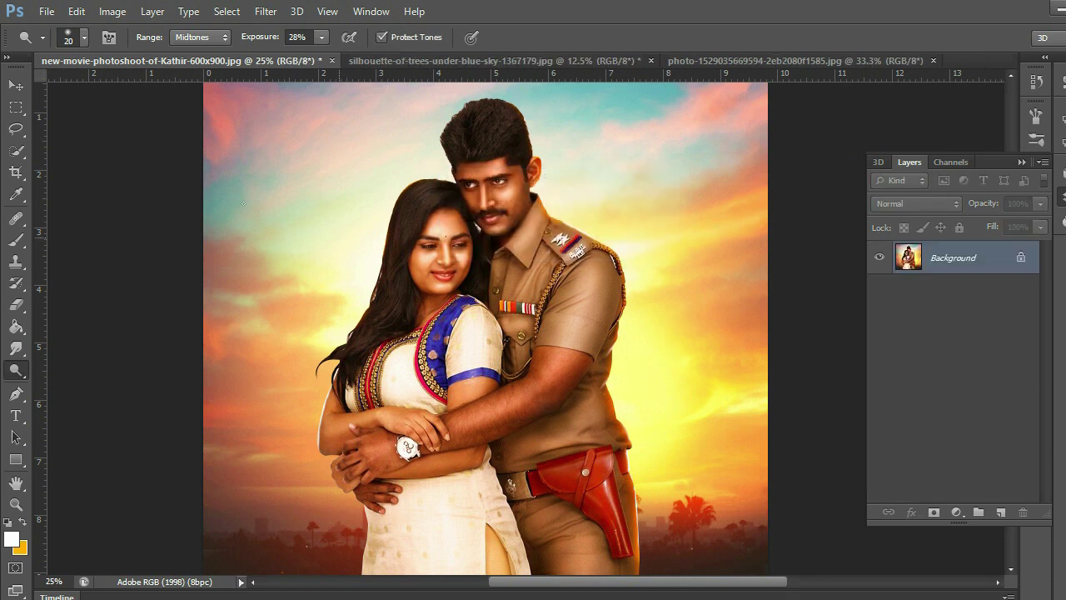
pyautogui.moveTo(459, 225); pyautogui.dragTo(549, 262)
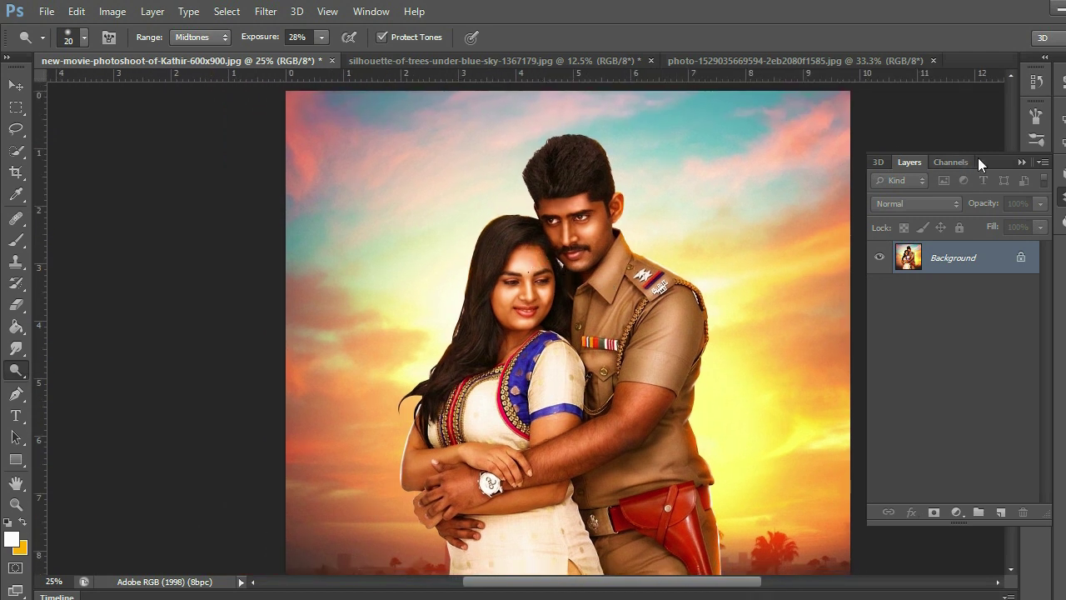
# - Collapse the Layers panel and review the flattened sunset composite up close and whole
pyautogui.click(1019, 162)
pyautogui.hotkey('ctrl', '+')
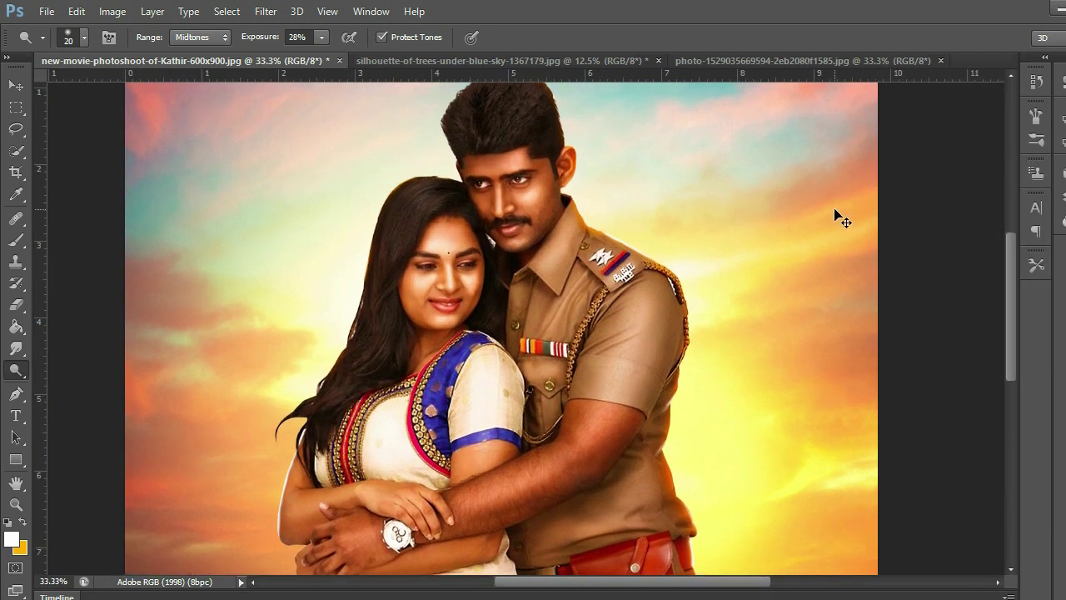
pyautogui.scroll(-5, 840, 215)
pyautogui.scroll(-5, 839, 215)
pyautogui.scroll(-5, 839, 215)
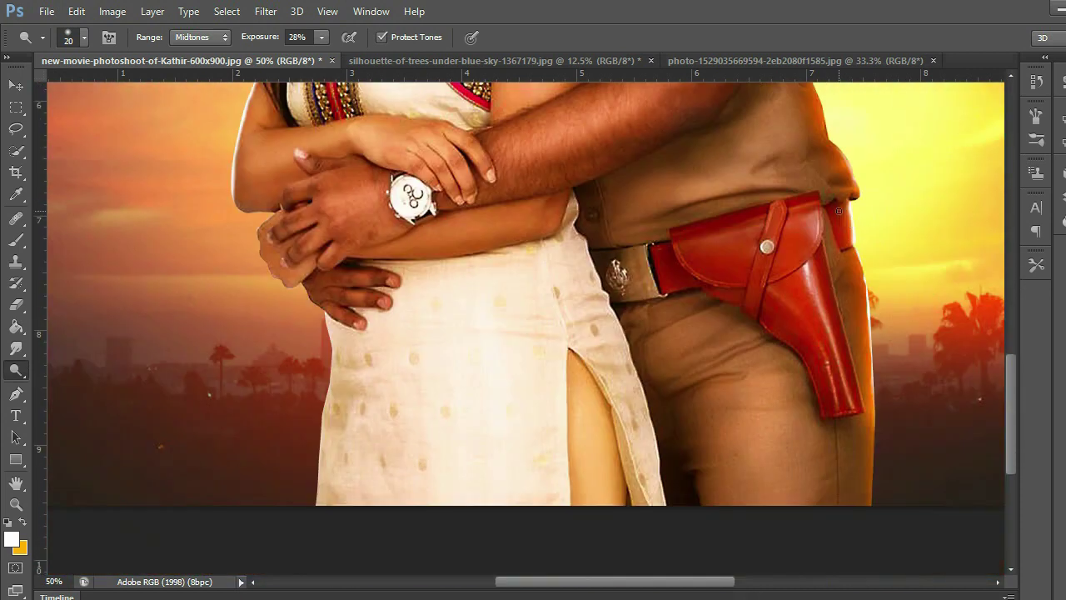
pyautogui.scroll(5, 838, 211)
pyautogui.scroll(5, 841, 212)
pyautogui.hotkey('ctrl', '-')
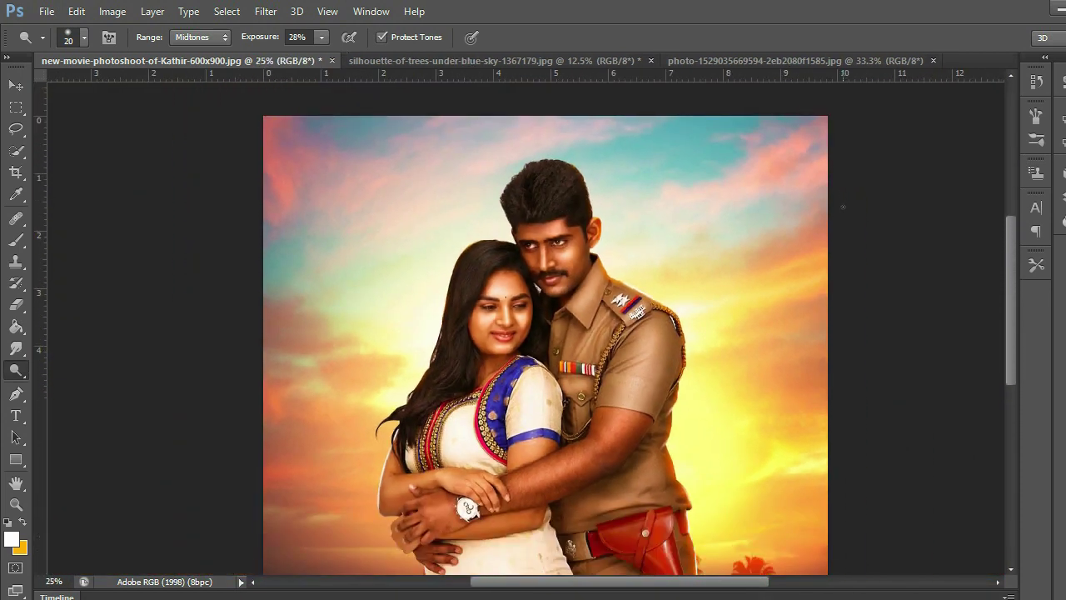
pyautogui.click(47, 12)
# - In the Open dialog, go up to the drive's folder list and into photoshop-proj
pyautogui.click(63, 45)
pyautogui.scroll(-3, 466, 208)
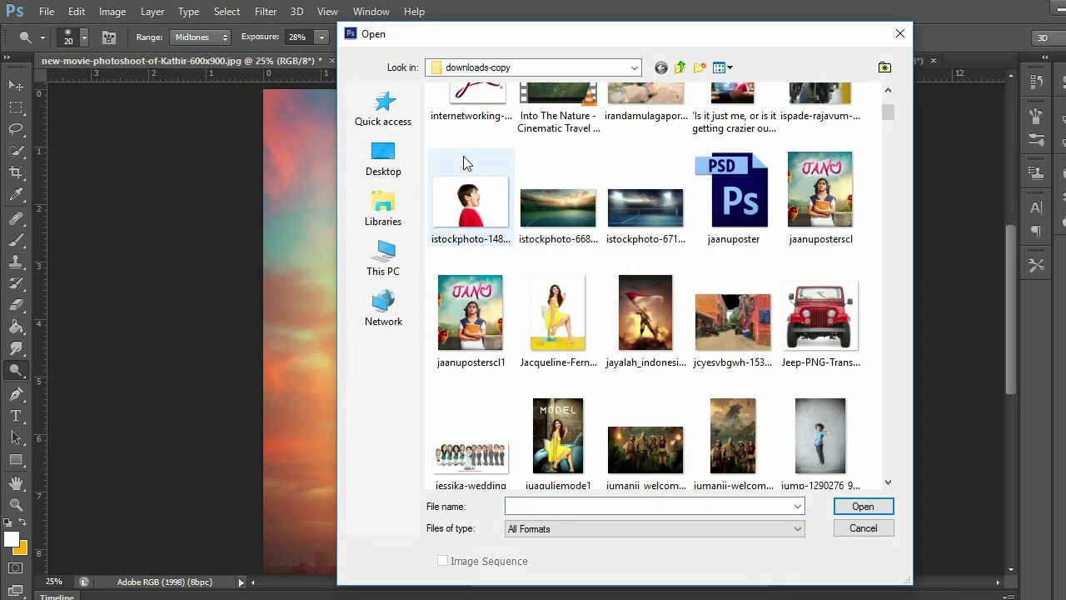
pyautogui.press('BackSpace')
pyautogui.scroll(-5, 467, 158)
pyautogui.press('Down')
pyautogui.press('Return')
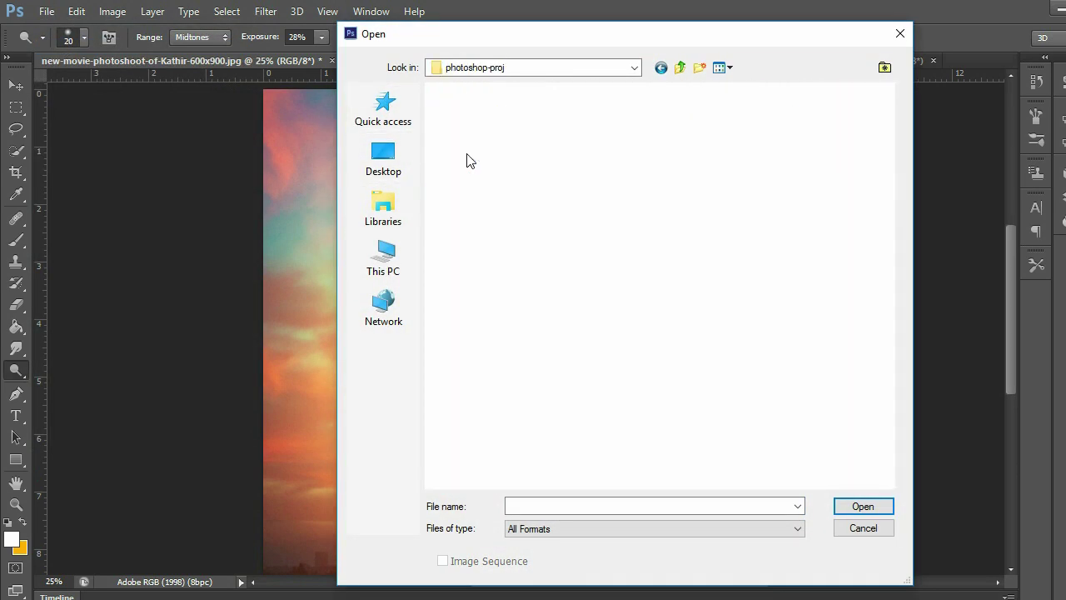
# - Browse into the diliplof folder, close the file browser, and view the silhouette sky document
pyautogui.write('da')
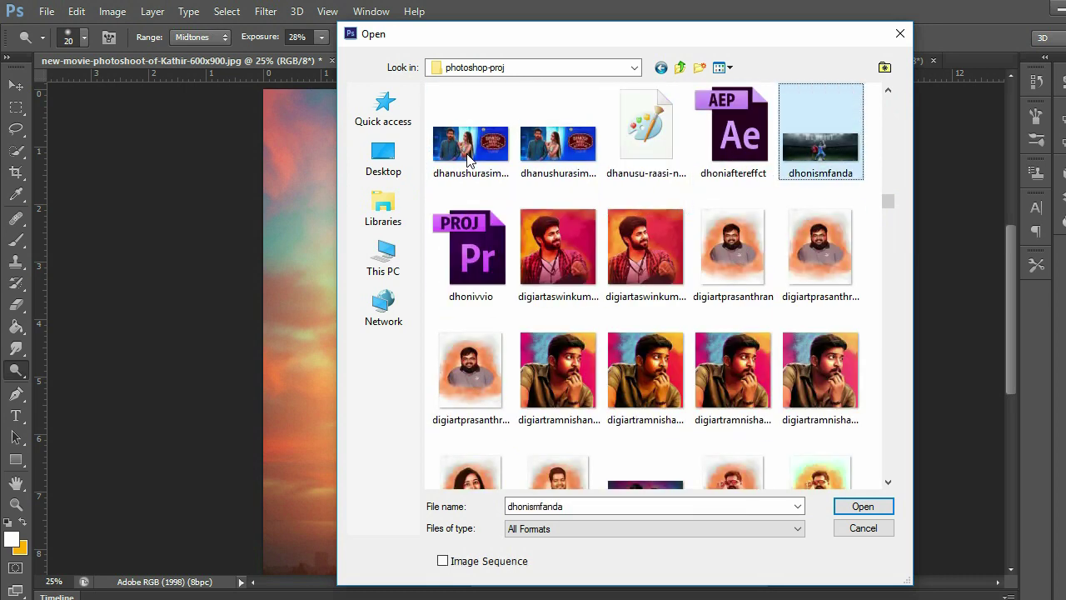
pyautogui.write('rbarthdhanushpdhondigiartt')
pyautogui.press('Right')
pyautogui.press('Right')
pyautogui.press('Right')
pyautogui.press('Right')
pyautogui.press('Right')
pyautogui.press('Right')
pyautogui.press('Right')
pyautogui.press('Right')
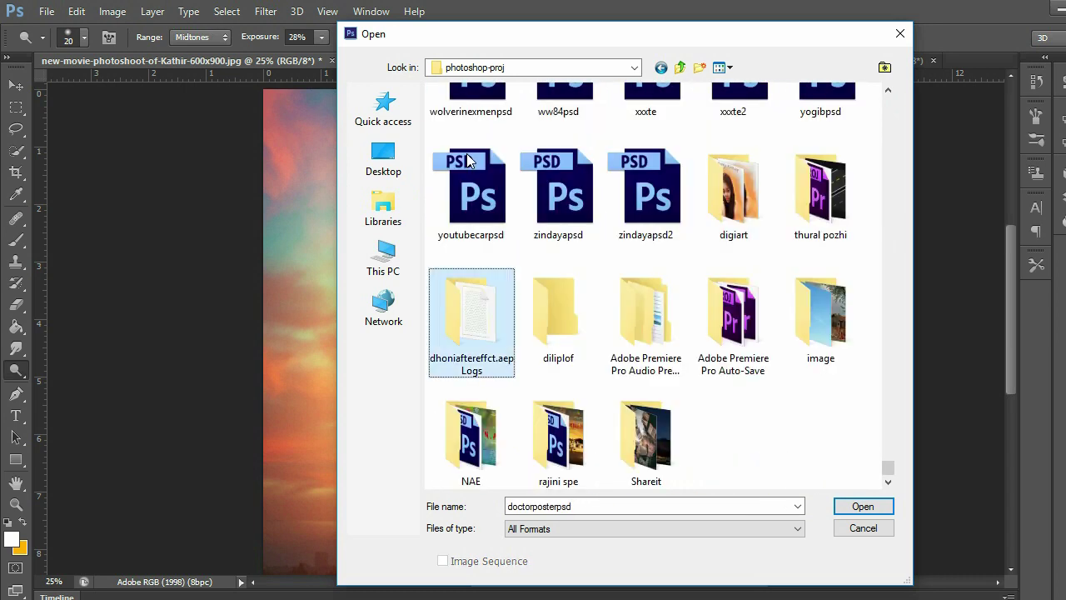
pyautogui.press('Right')
pyautogui.press('Return')
pyautogui.write('ku')
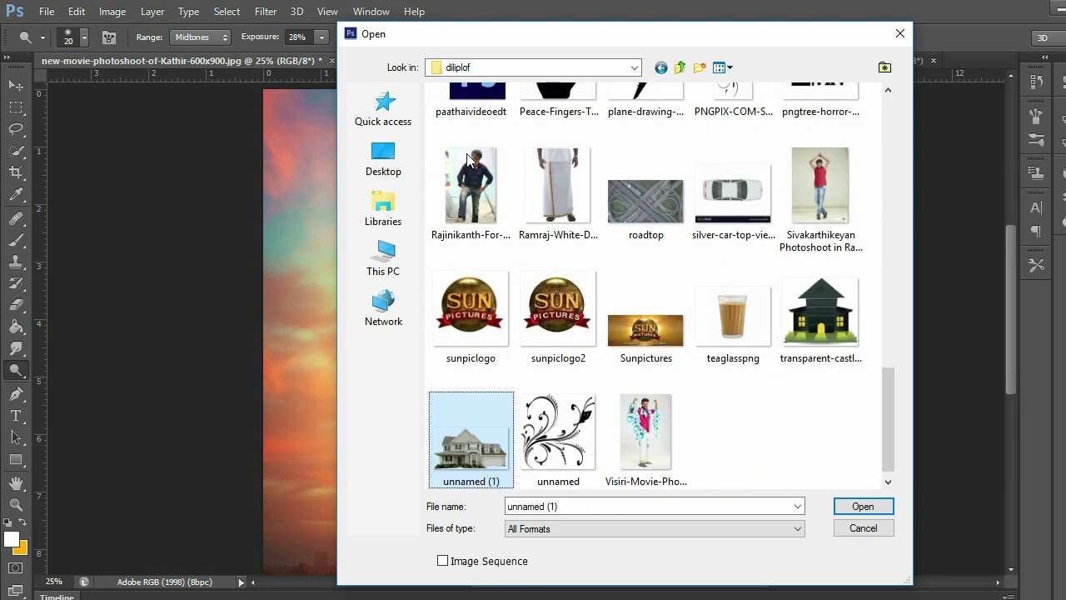
pyautogui.write('k')
pyautogui.press('Right')
pyautogui.press('Right')
pyautogui.press('Right')
pyautogui.press('Return')
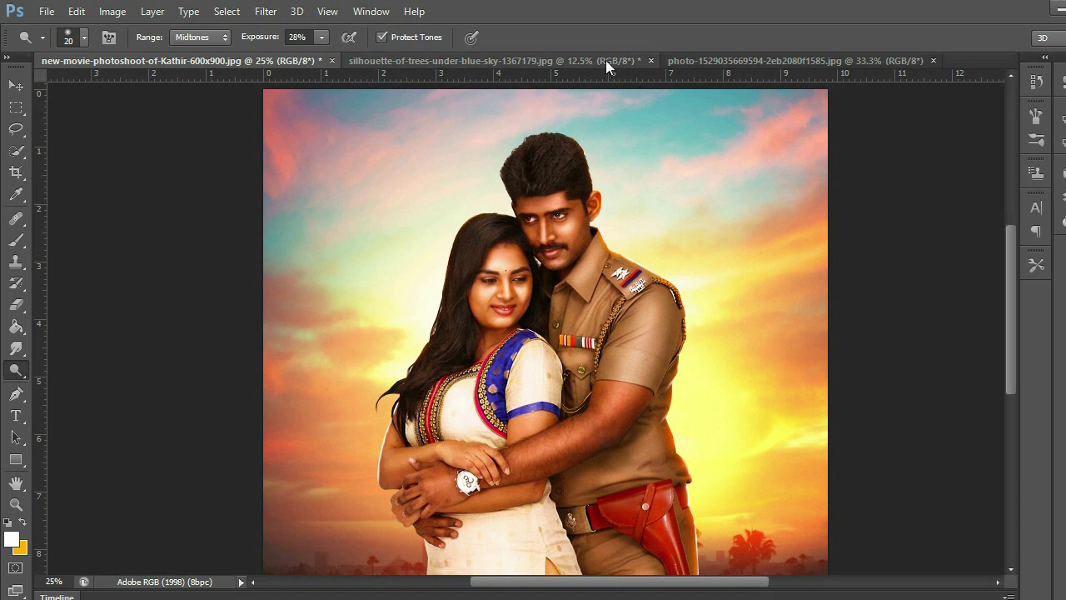
pyautogui.click(726, 60)
# - Return to the couple poster and begin a Save As, then cancel it
pyautogui.click(539, 61)
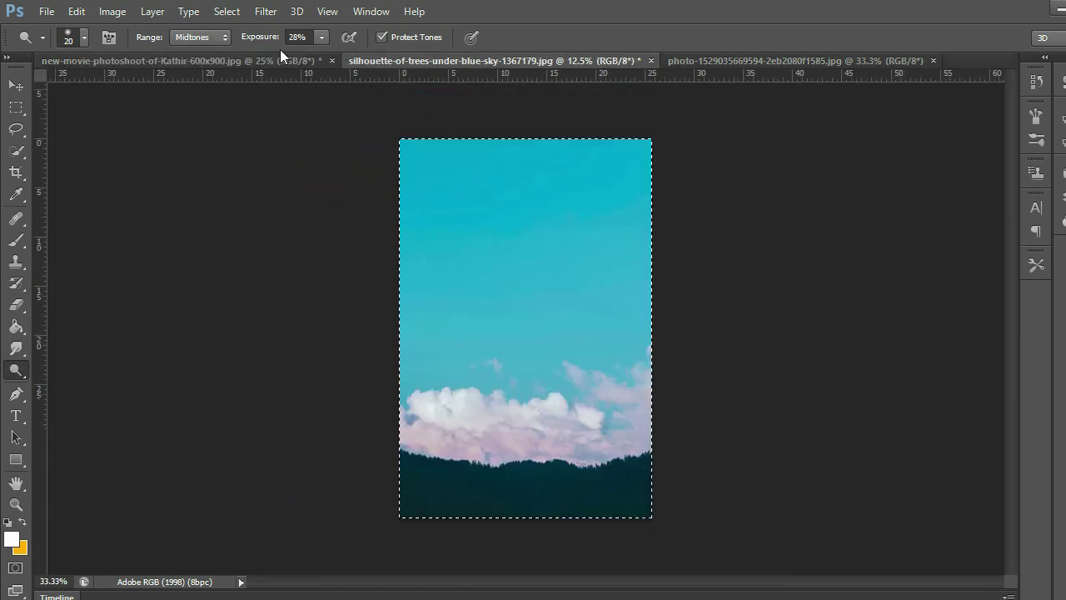
pyautogui.click(250, 60)
pyautogui.click(47, 12)
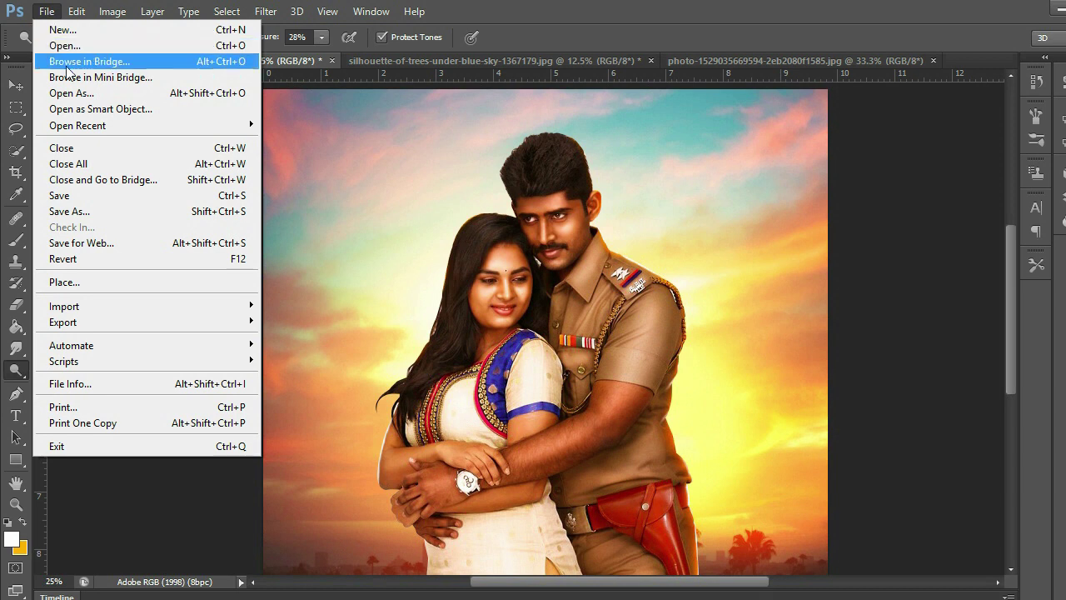
pyautogui.click(87, 210)
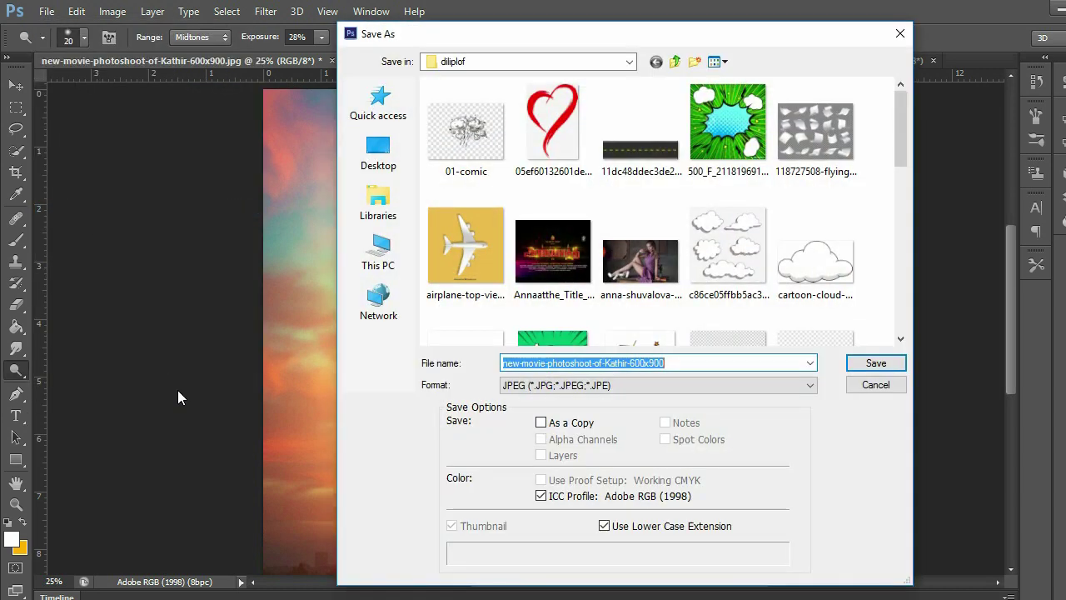
pyautogui.click(874, 386)
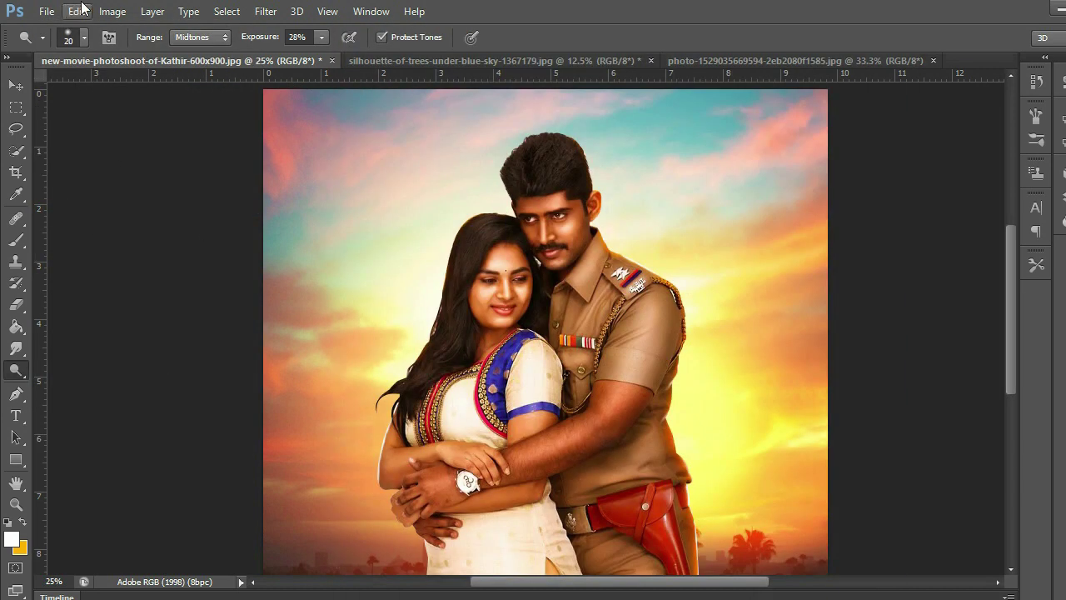
# - Convert the poster's colour profile to Working RGB - sRGB IEC61966-2.1
pyautogui.click(78, 11)
pyautogui.click(200, 526)
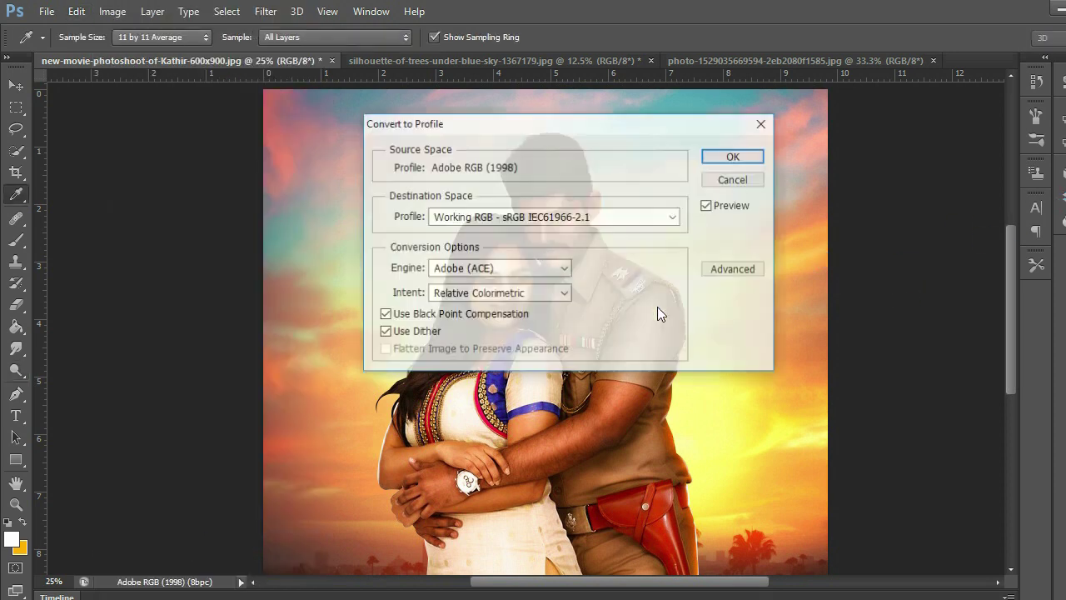
pyautogui.click(544, 219)
pyautogui.click(507, 11)
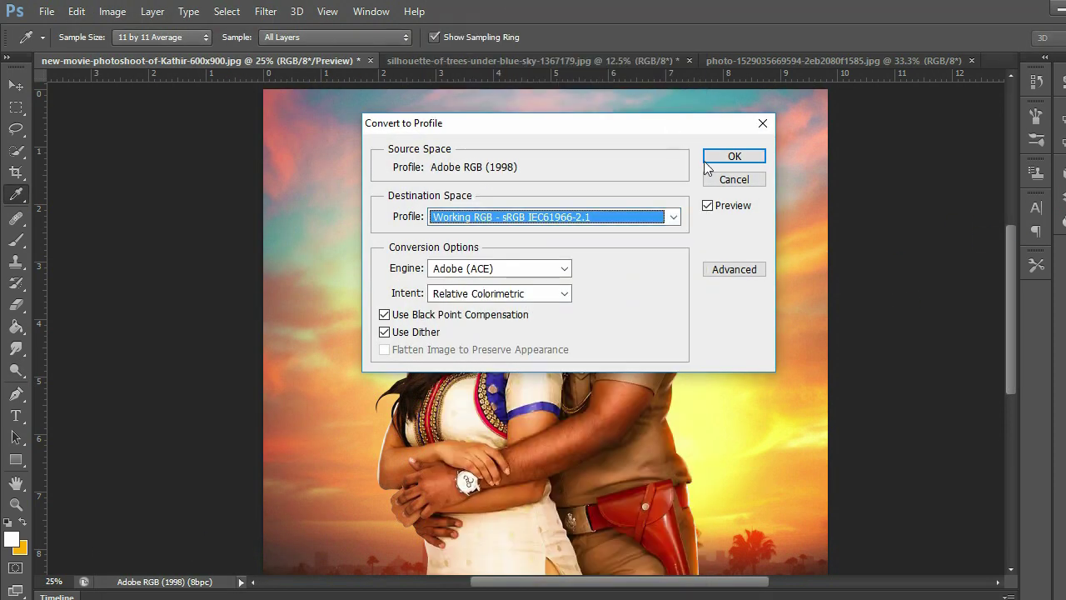
pyautogui.click(721, 156)
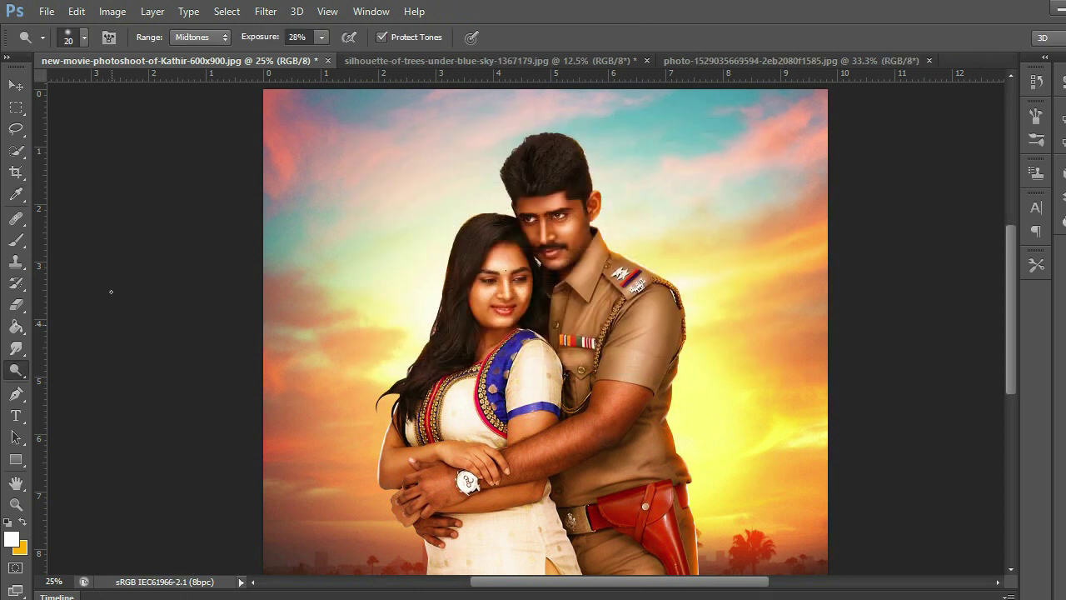
pyautogui.click(47, 11)
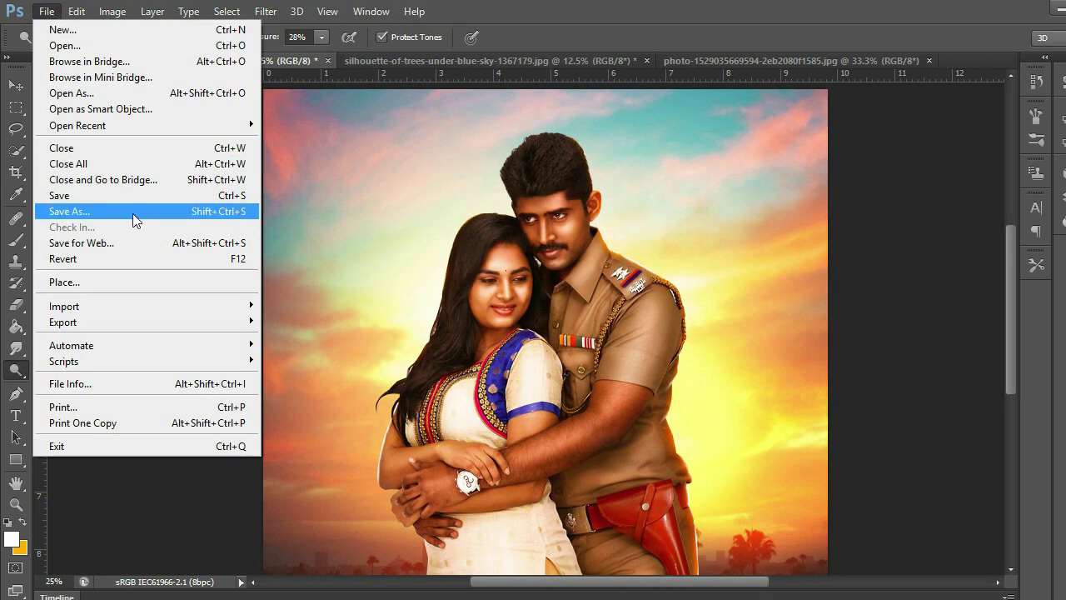
# - Save the poster as movieposter.jpg in JPEG format
pyautogui.click(133, 214)
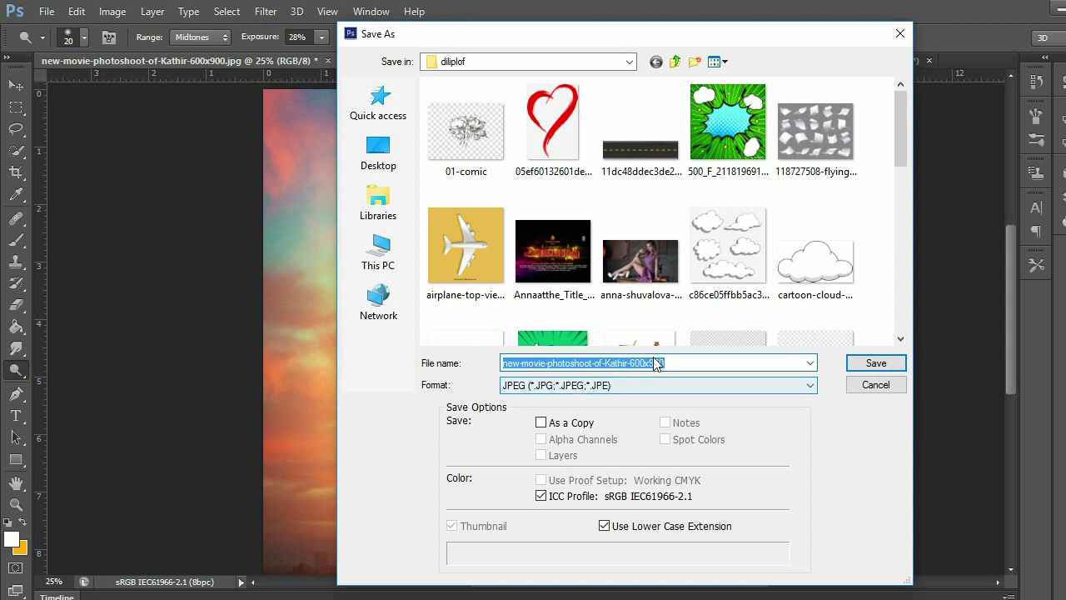
pyautogui.write('movieposter')
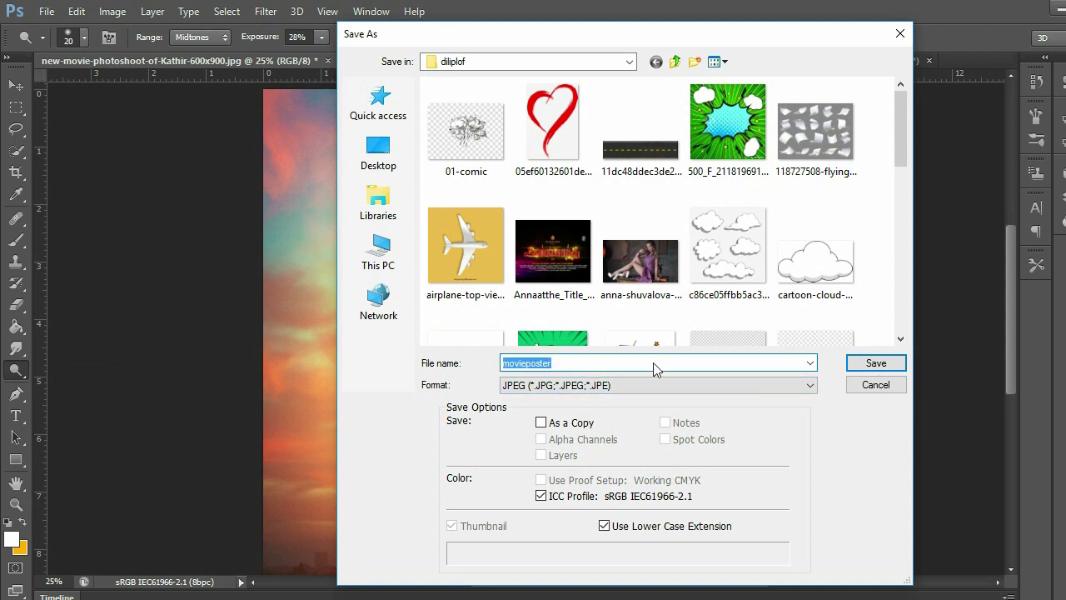
pyautogui.press('Return')
pyautogui.press('Return')
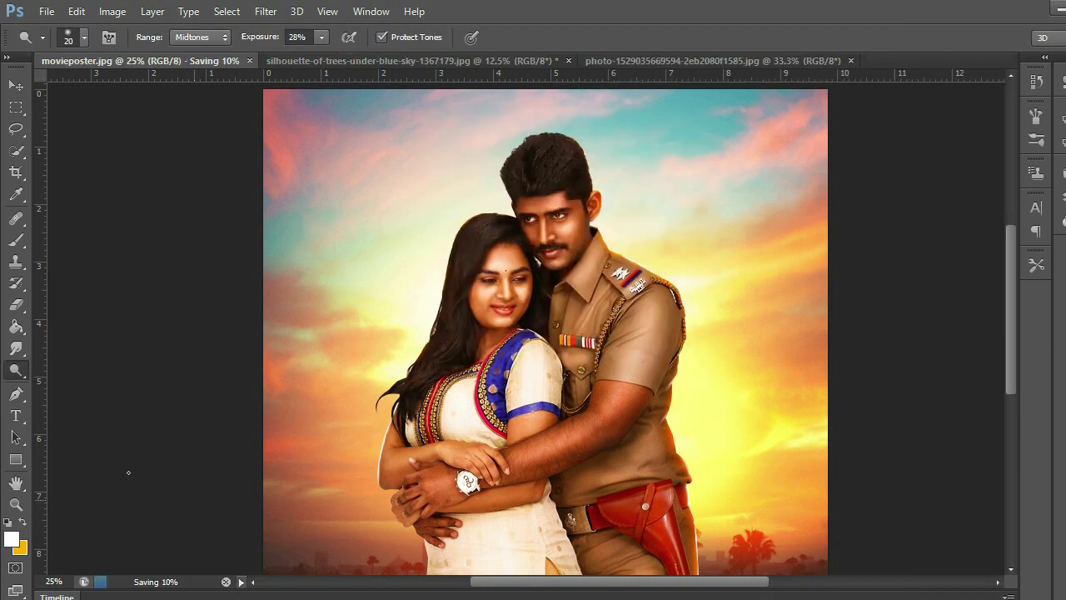
pyautogui.click(46, 10)
pyautogui.click(70, 46)
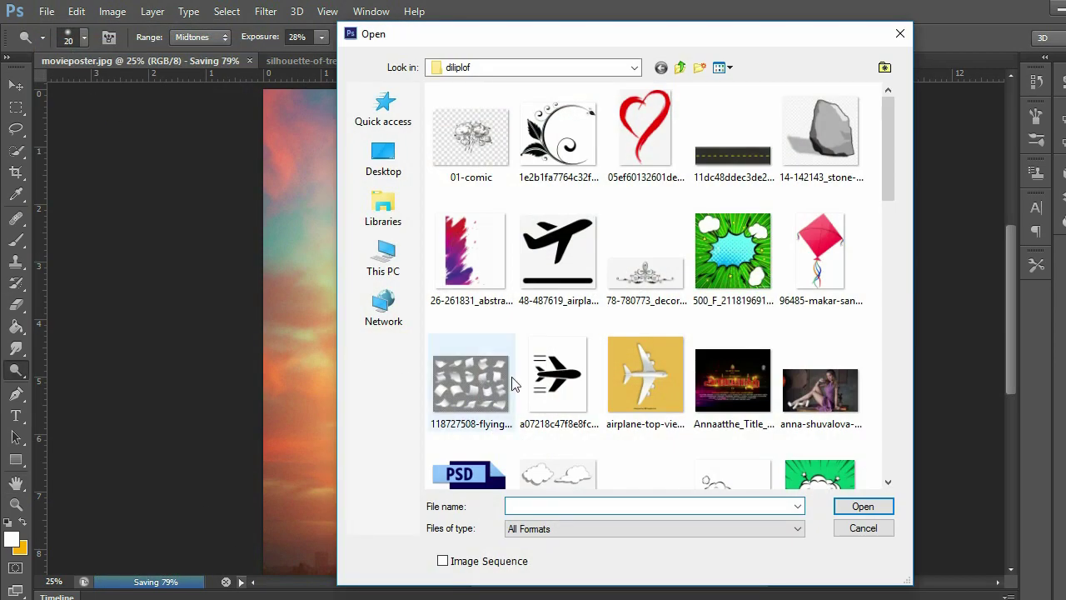
pyautogui.scroll(-5, 488, 379)
pyautogui.scroll(-3, 561, 386)
pyautogui.doubleClick(803, 276)
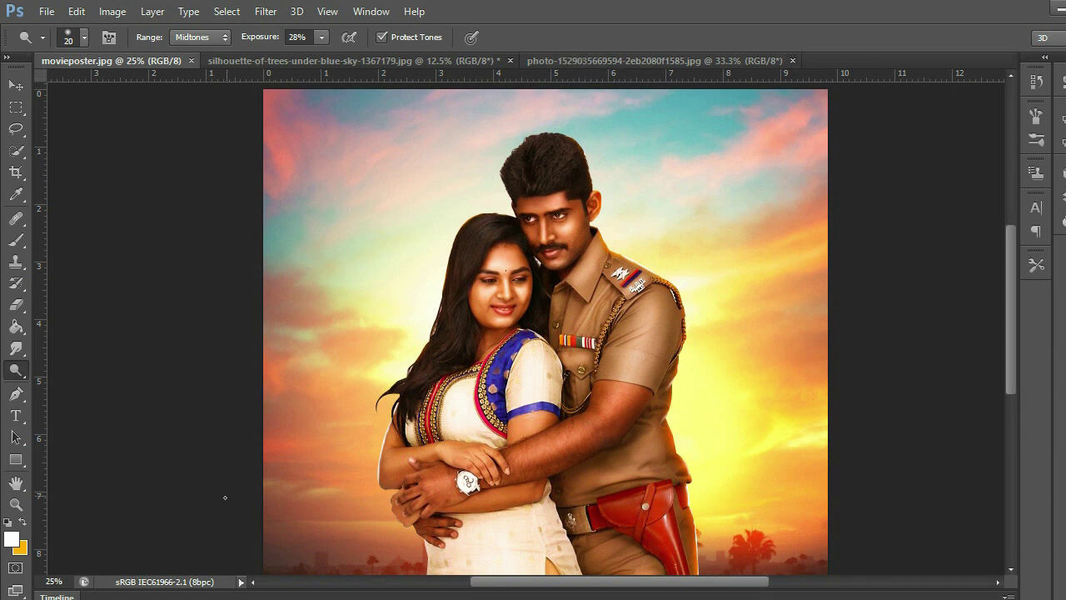
pyautogui.click(359, 60)
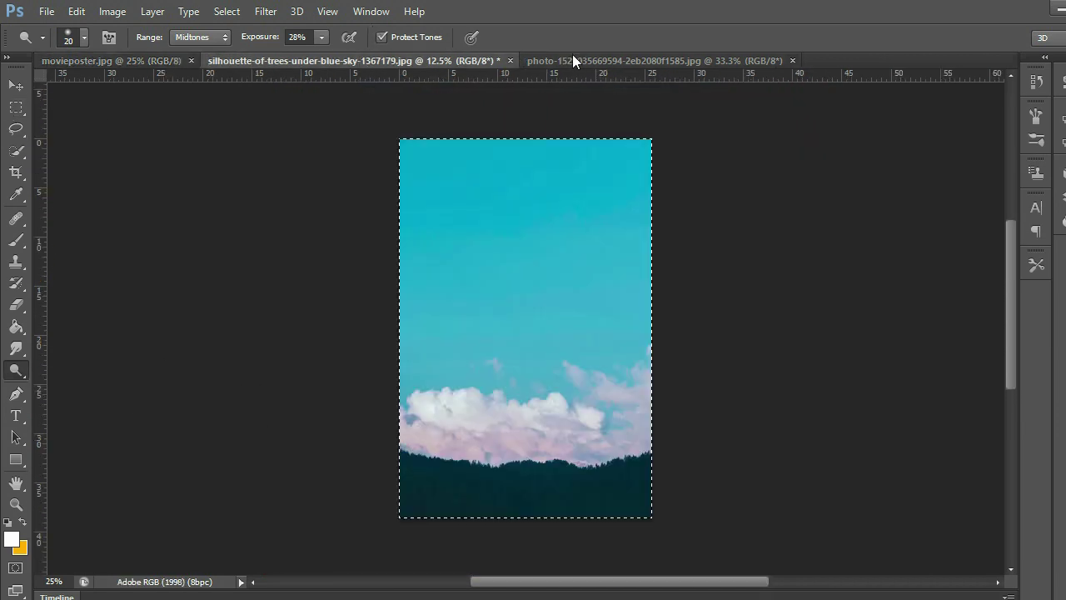
pyautogui.click(569, 59)
pyautogui.click(150, 60)
pyautogui.click(47, 10)
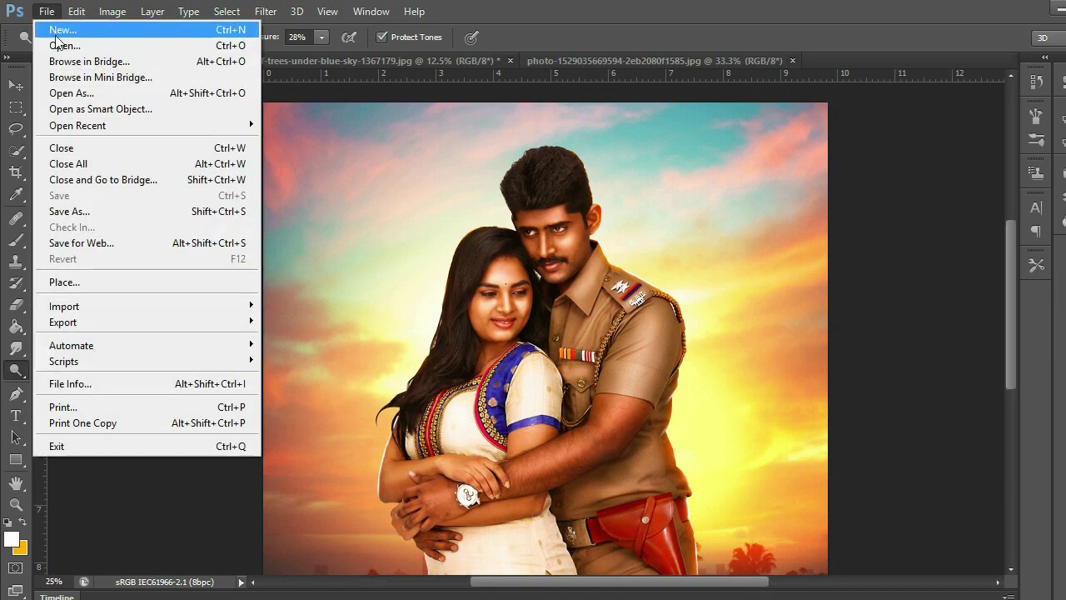
pyautogui.click(59, 45)
pyautogui.scroll(-5, 624, 316)
pyautogui.scroll(1, 624, 316)
pyautogui.click(791, 148)
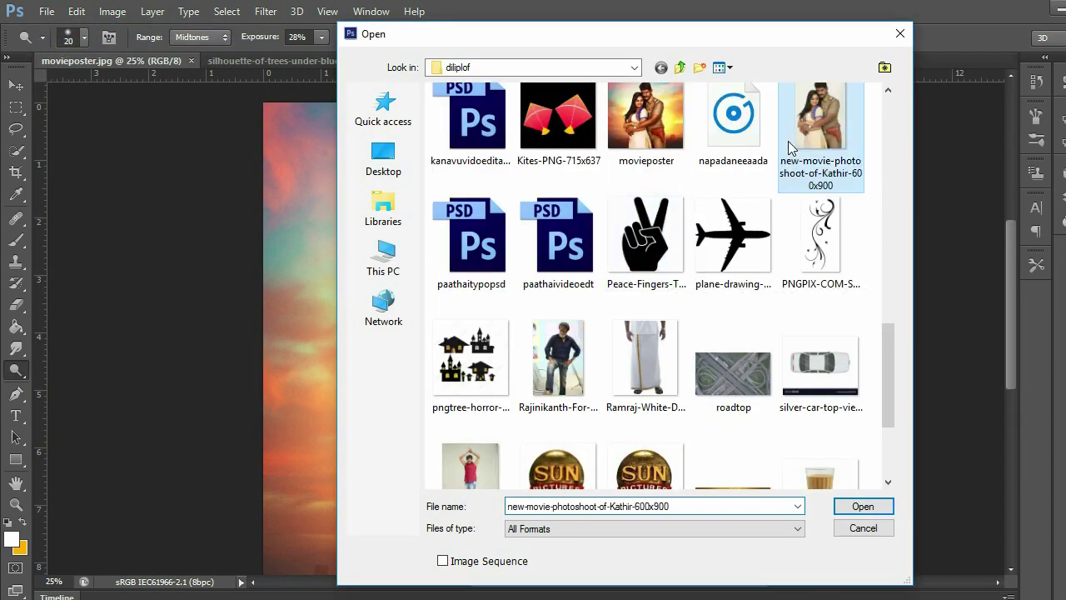
pyautogui.doubleClick(792, 148)
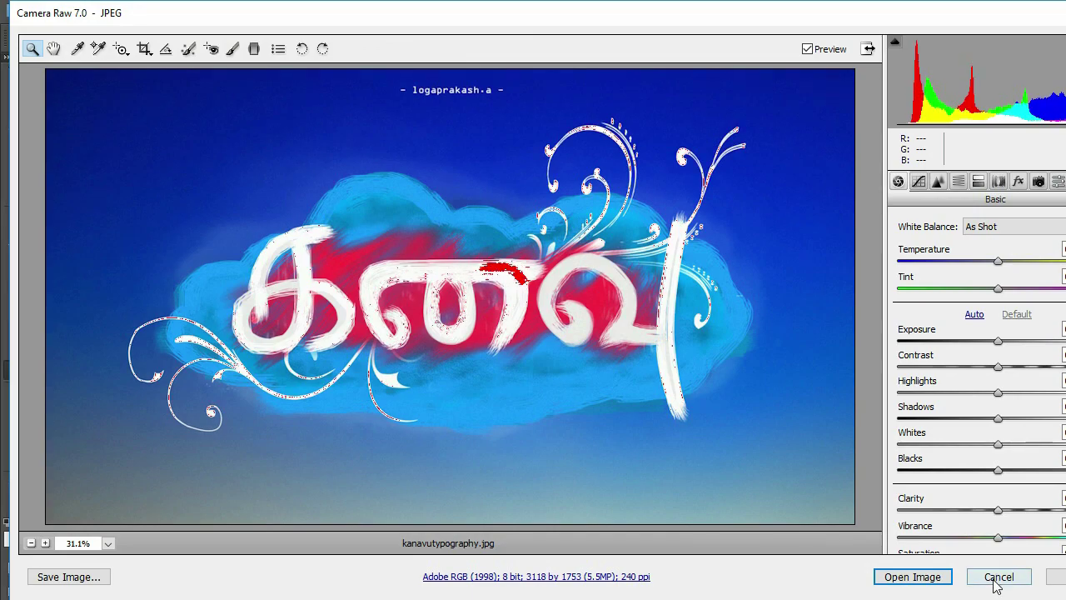
pyautogui.click(999, 577)
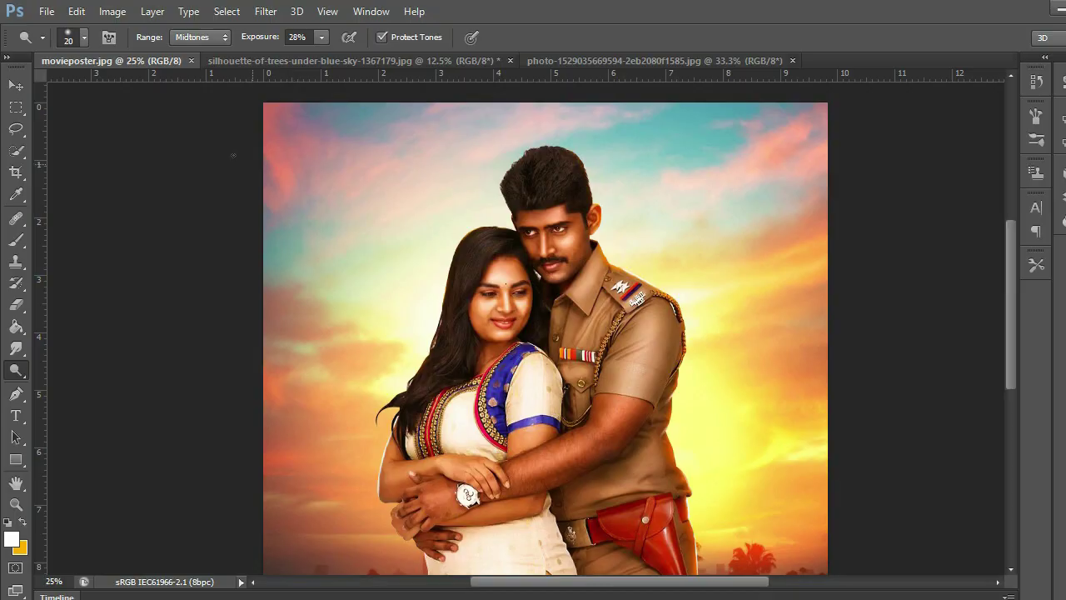
pyautogui.click(47, 11)
pyautogui.click(38, 45)
pyautogui.click(681, 224)
pyautogui.press('Down')
pyautogui.press('Down')
pyautogui.press('Down')
pyautogui.press('Down')
pyautogui.press('Up')
pyautogui.press('Up')
pyautogui.press('Up')
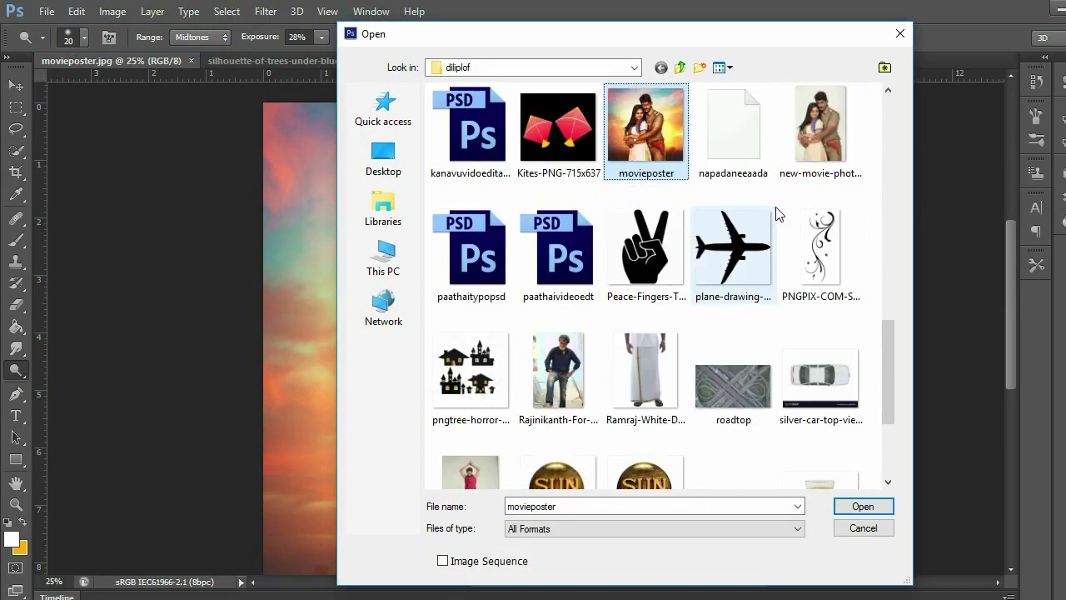
pyautogui.doubleClick(821, 142)
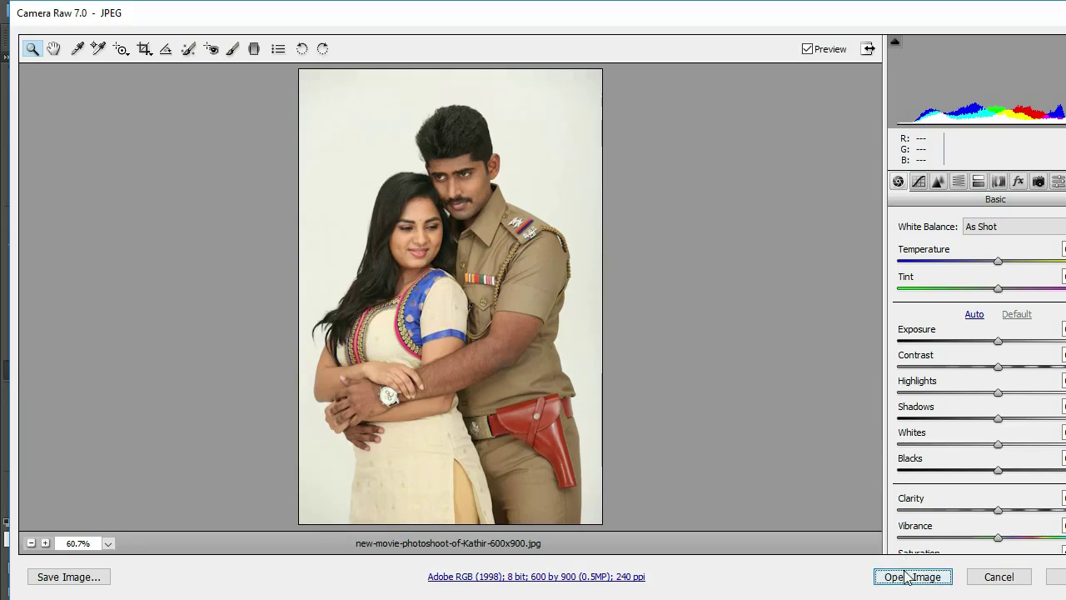
pyautogui.click(906, 577)
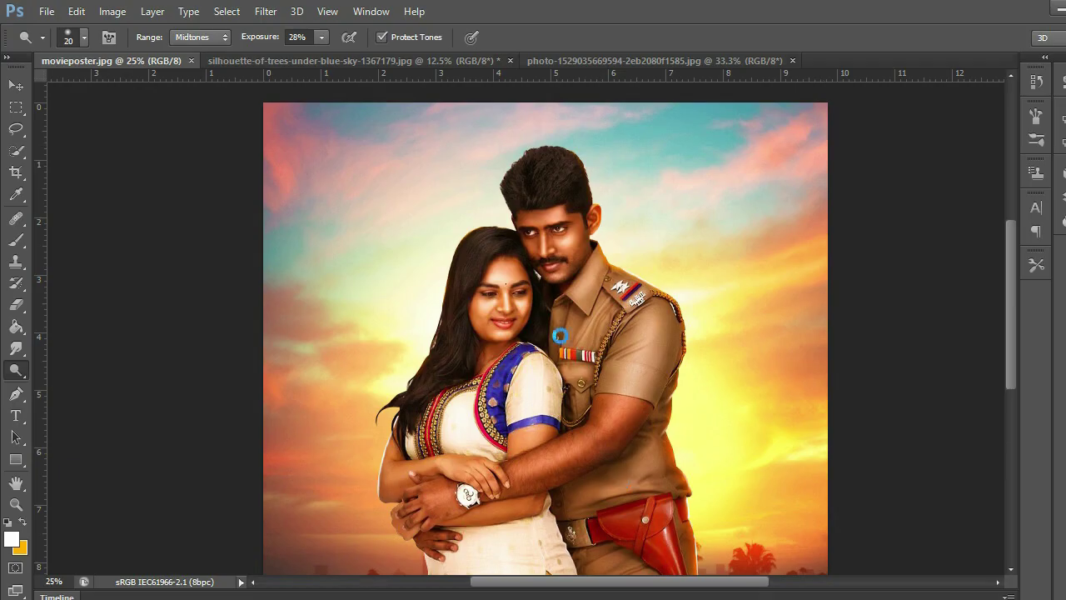
# - Float the original white-background photo in its own enlarged window
pyautogui.moveTo(724, 65)
pyautogui.mouseDown()
pyautogui.moveTo(84, 87)
pyautogui.moveTo(104, 98)
pyautogui.mouseUp()
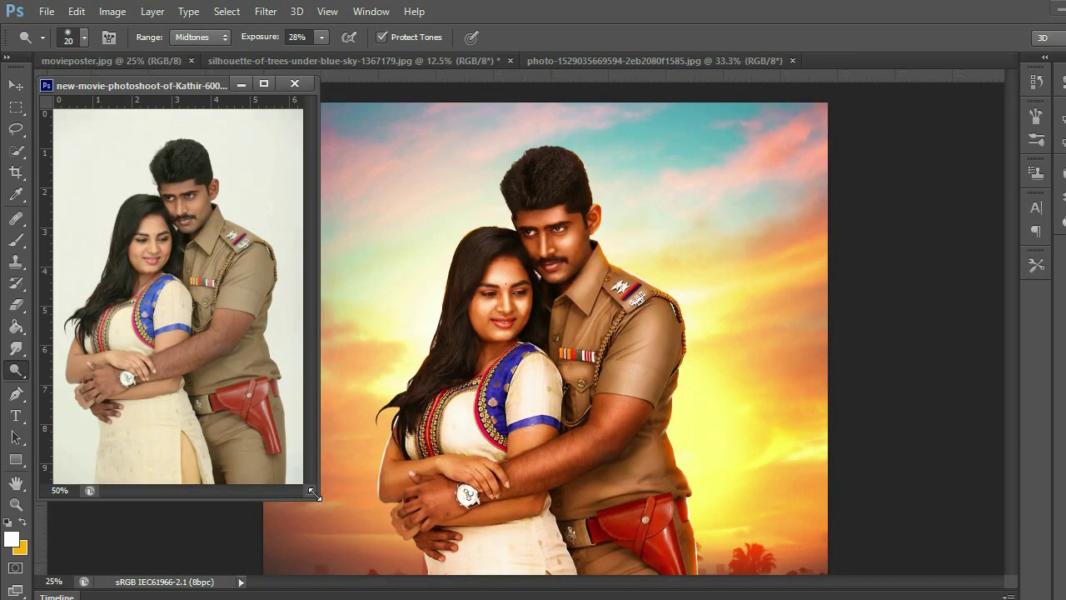
pyautogui.moveTo(309, 494); pyautogui.dragTo(525, 571)
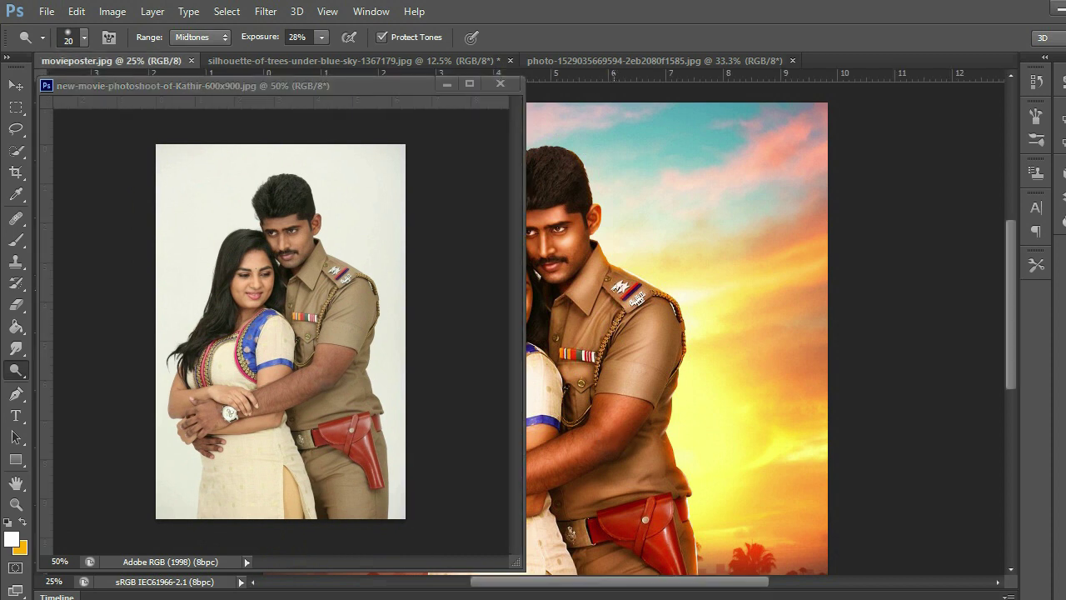
pyautogui.moveTo(663, 279); pyautogui.dragTo(726, 260)
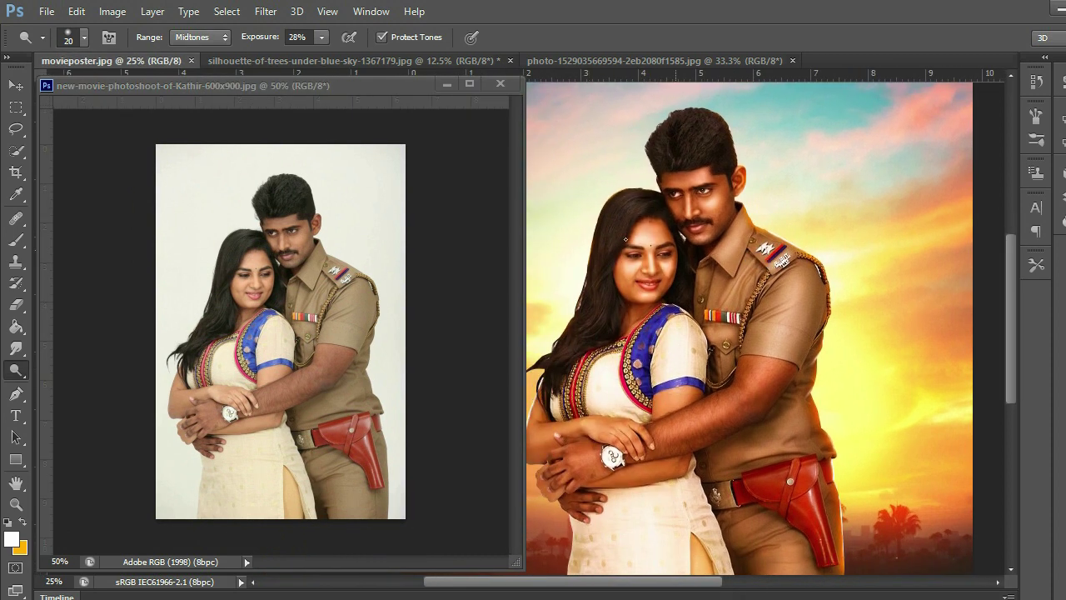
# - Zoom the poster and original photo to compare them, the original at 100%, nudged left
pyautogui.hotkey('ctrl', '+')
pyautogui.hotkey('ctrl', '+')
pyautogui.hotkey('ctrl', '+')
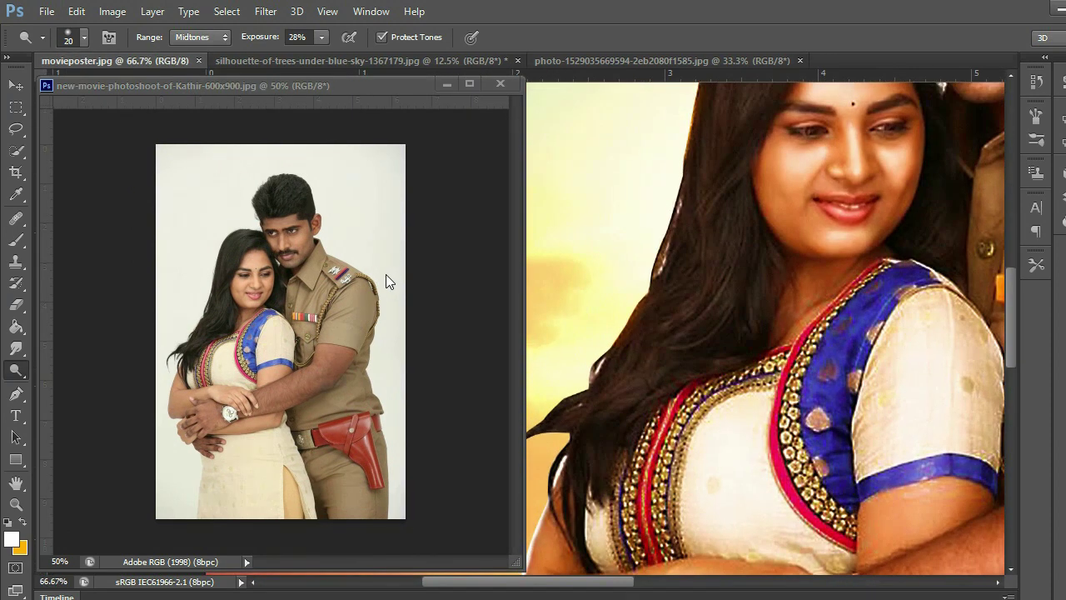
pyautogui.hotkey('ctrl', '-')
pyautogui.hotkey('ctrl', '-')
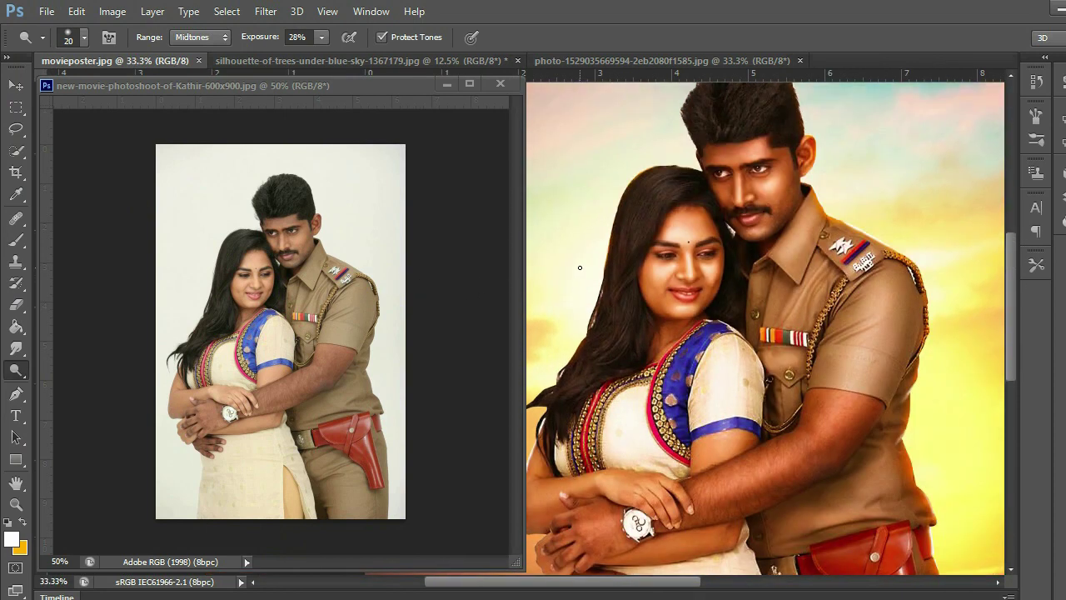
pyautogui.click(321, 330)
pyautogui.hotkey('ctrl', '-')
pyautogui.hotkey('ctrl', '+')
pyautogui.hotkey('ctrl', '+')
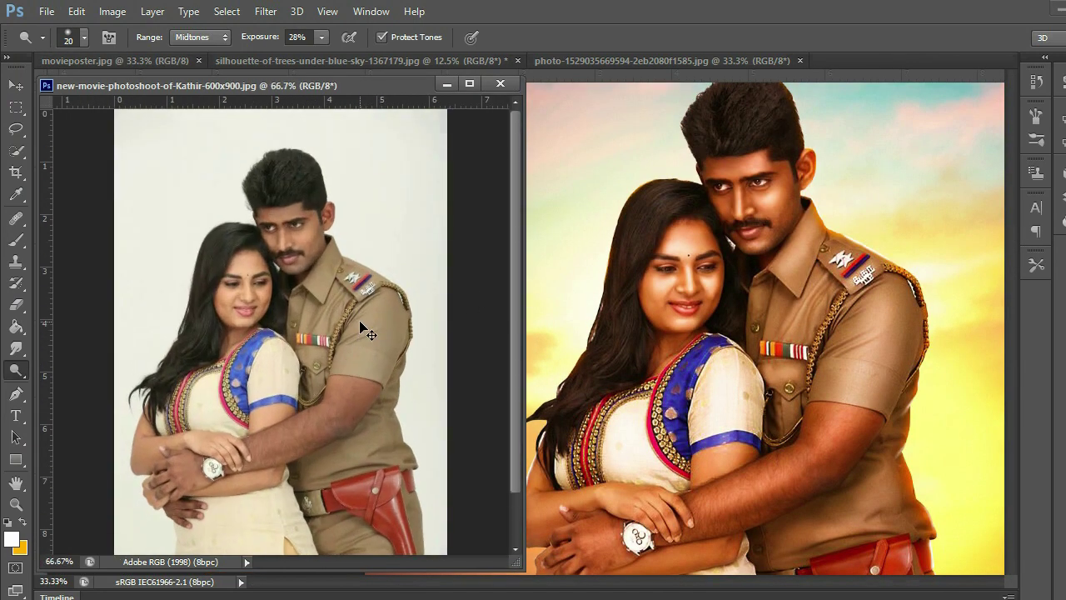
pyautogui.hotkey('ctrl', '+')
pyautogui.hotkey('ctrl', '+')
pyautogui.hotkey('ctrl', '+')
pyautogui.hotkey('ctrl', '-')
pyautogui.hotkey('ctrl', '-')
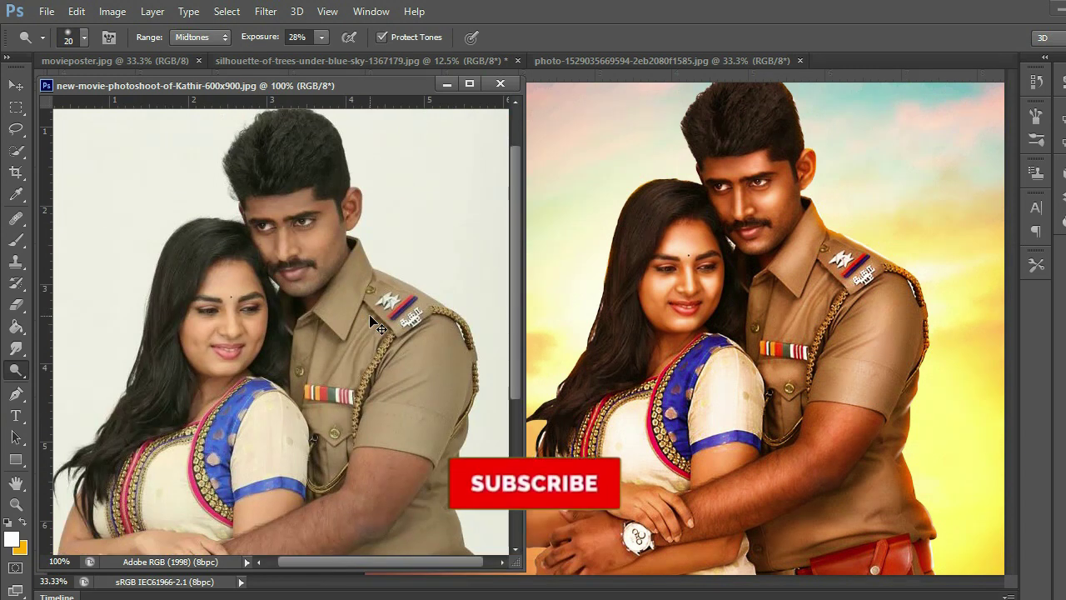
pyautogui.moveTo(333, 87); pyautogui.dragTo(312, 80)
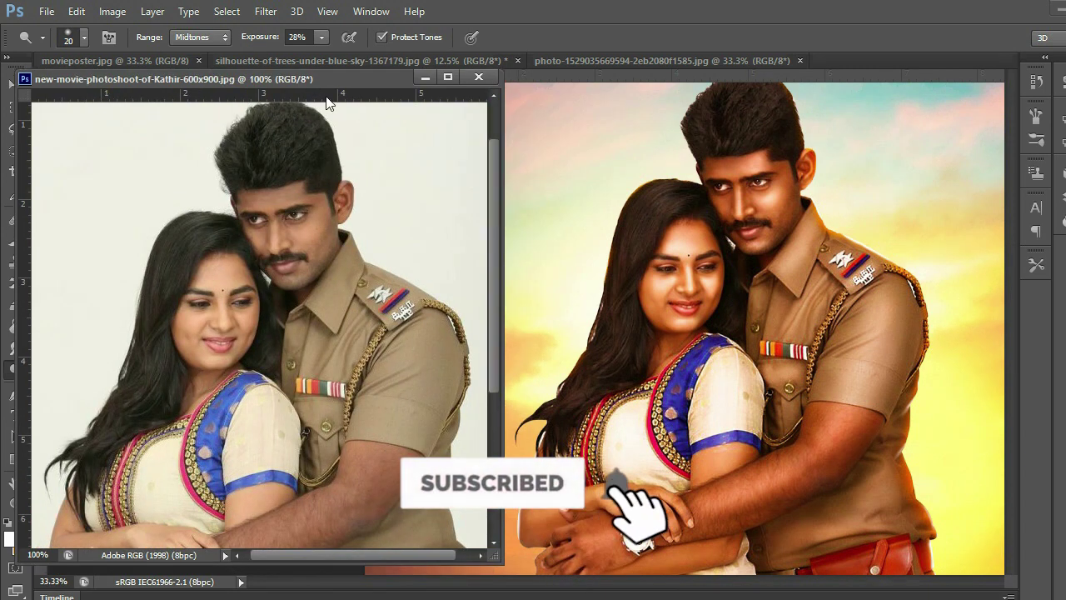